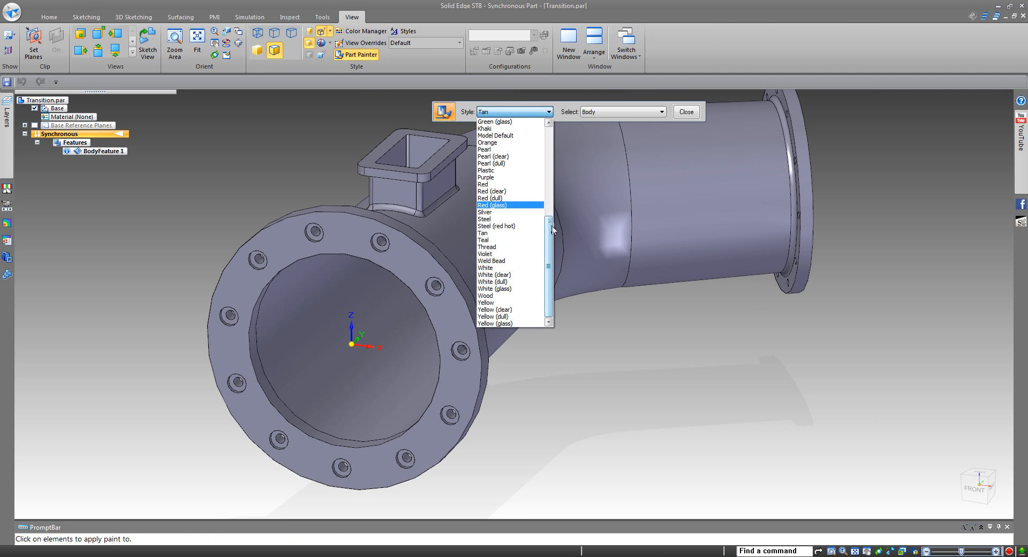
# - Paint the whole pipe body with the Khaki style and leave the Part Painter
pyautogui.scroll(2, 550, 213)
pyautogui.scroll(3, 550, 214)
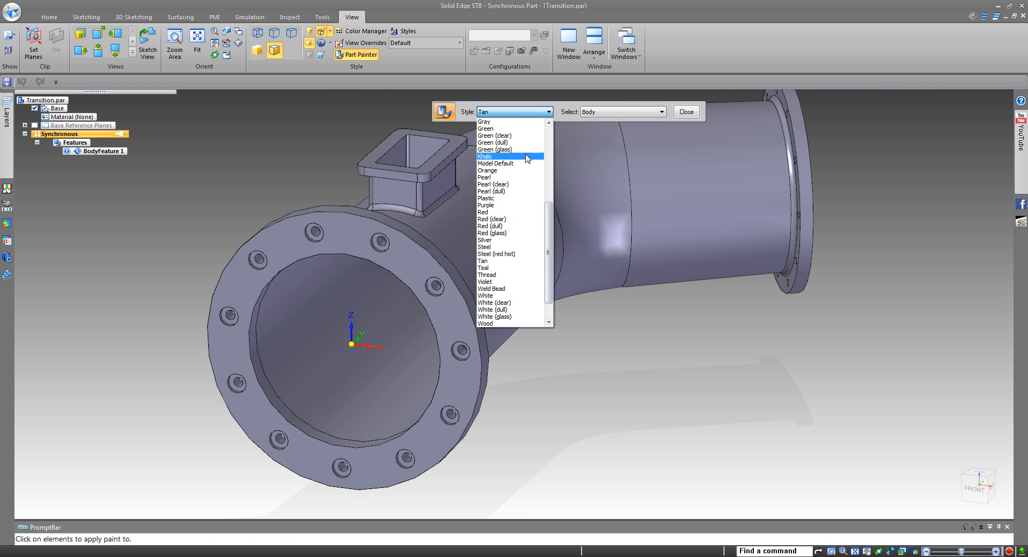
pyautogui.click(540, 219)
pyautogui.moveTo(620, 380)
pyautogui.mouseDown(button='middle')
pyautogui.moveTo(535, 413)
pyautogui.moveTo(554, 461)
pyautogui.moveTo(542, 441)
pyautogui.moveTo(472, 421)
pyautogui.moveTo(557, 450)
pyautogui.moveTo(529, 462)
pyautogui.moveTo(345, 372)
pyautogui.mouseUp(button='middle')
pyautogui.press('Escape')
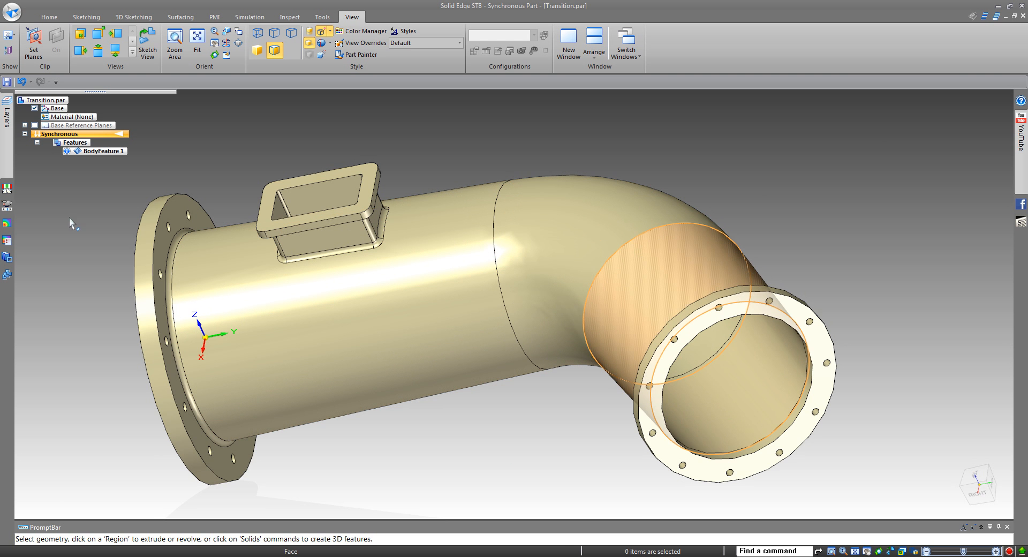
# - Examine the bore diameters of both round end flanges on the transition pipe
pyautogui.moveTo(195, 256); pyautogui.dragTo(277, 278, button='middle')
pyautogui.moveTo(436, 243); pyautogui.dragTo(477, 150, button='middle')
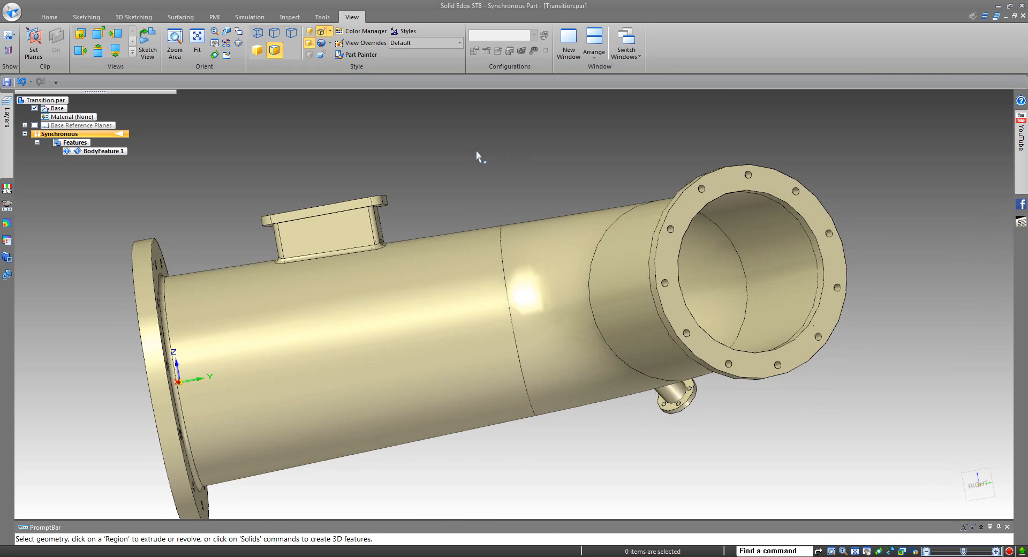
pyautogui.scroll(-2, 480, 267)
pyautogui.moveTo(480, 267); pyautogui.dragTo(671, 272, button='middle')
pyautogui.scroll(5, 670, 271)
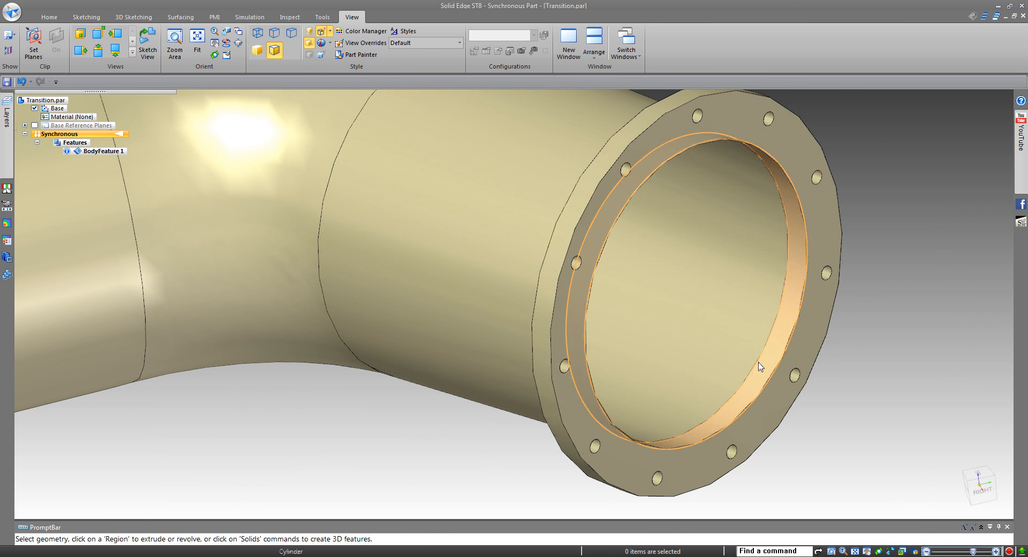
pyautogui.click(760, 367)
pyautogui.scroll(-3, 714, 415)
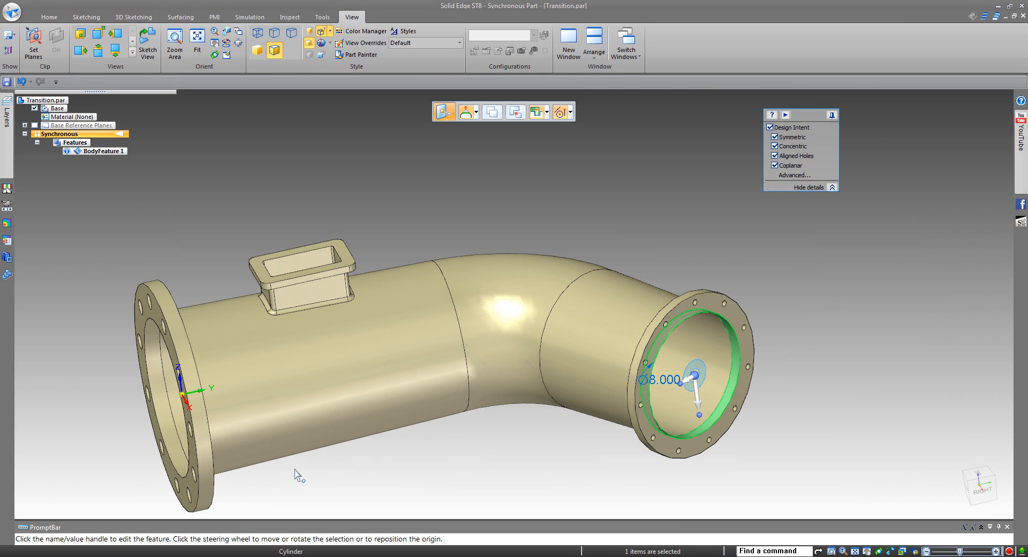
pyautogui.click(170, 438)
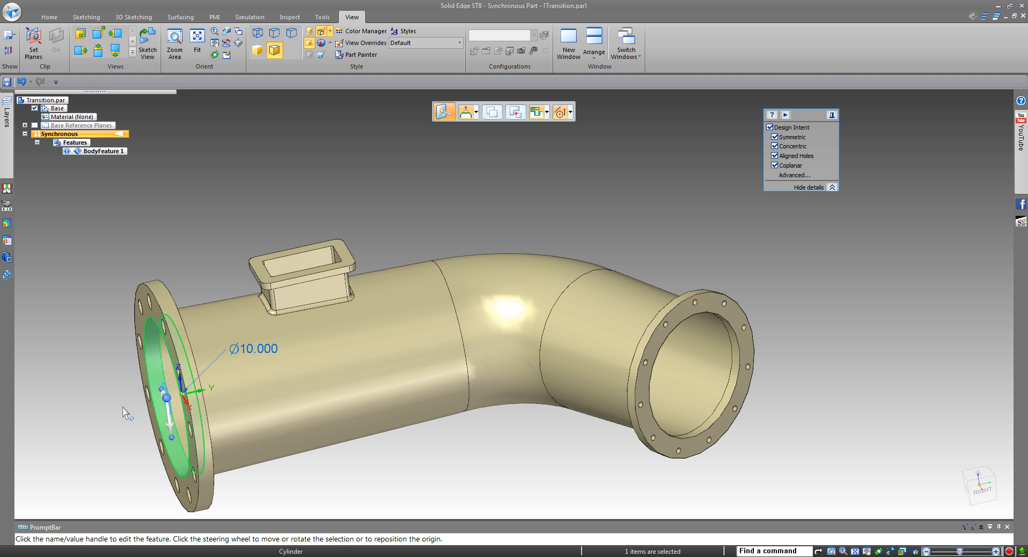
pyautogui.click(475, 448)
# - Delete the round between the larger round flange and the outside of the pipe
pyautogui.moveTo(475, 447); pyautogui.dragTo(391, 413, button='middle')
pyautogui.scroll(2, 229, 277)
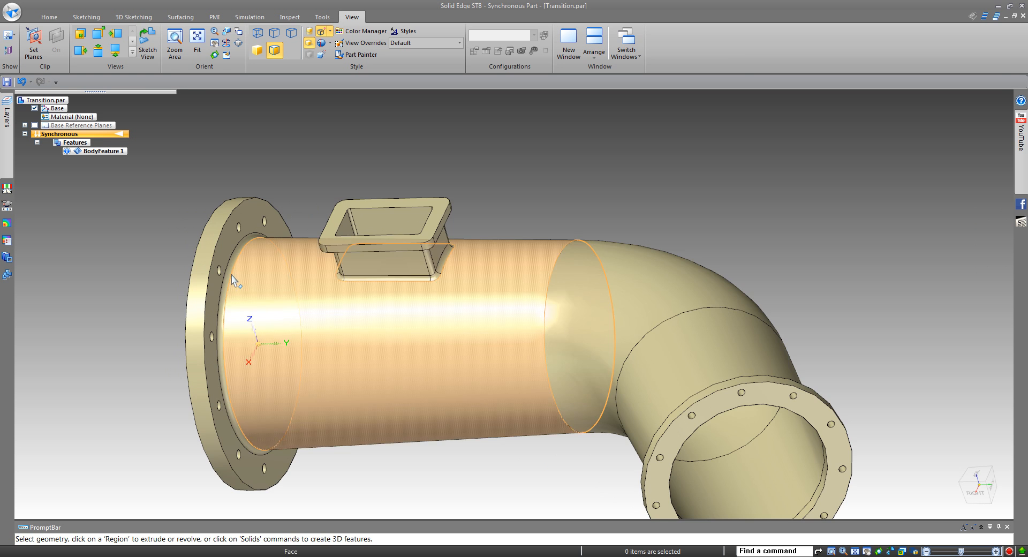
pyautogui.scroll(3, 230, 276)
pyautogui.click(229, 268)
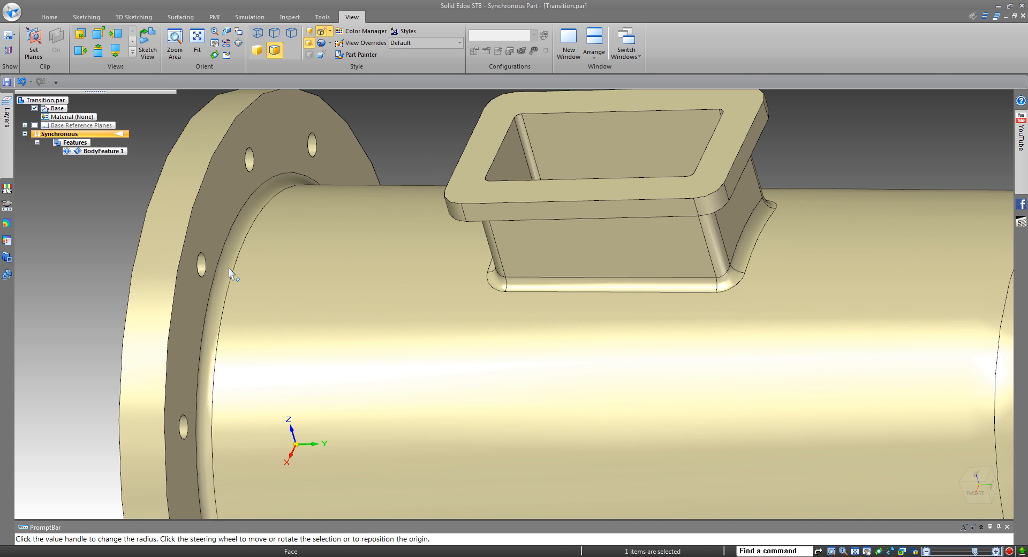
pyautogui.press('Escape')
pyautogui.scroll(-5, 224, 268)
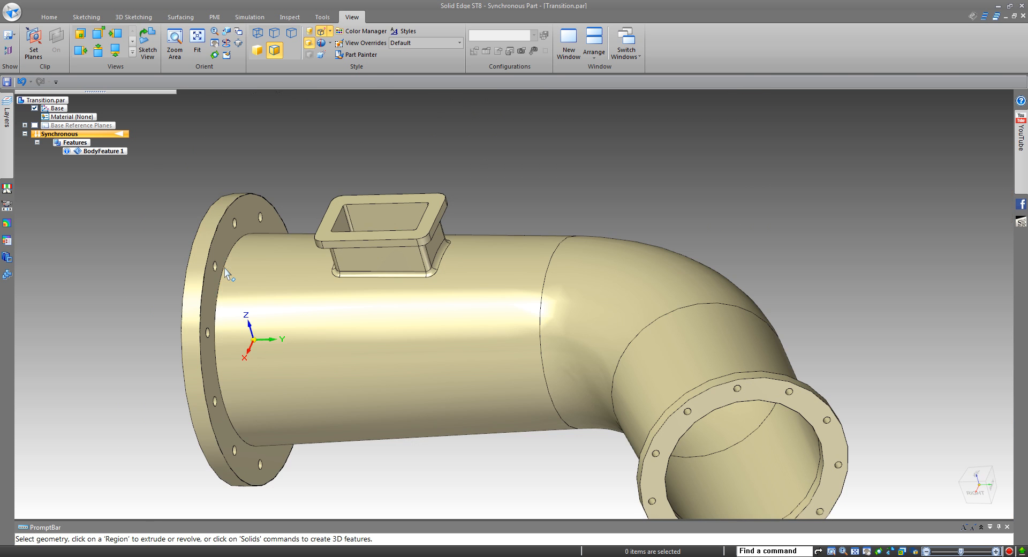
# - Select the entire round chain around the base of the rectangular port with the Selection Manager and delete it
pyautogui.scroll(3, 330, 225)
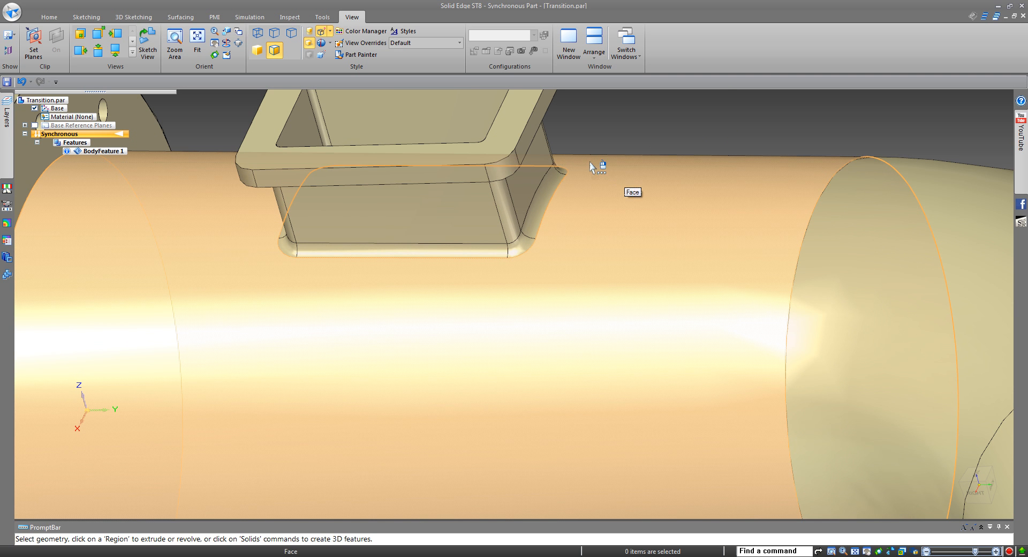
pyautogui.rightClick(589, 161)
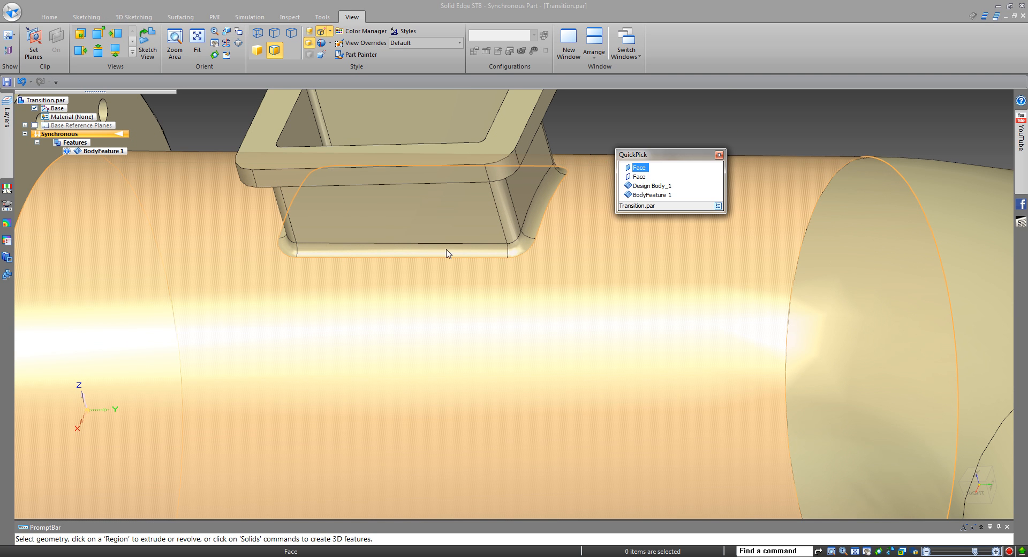
pyautogui.click(605, 113)
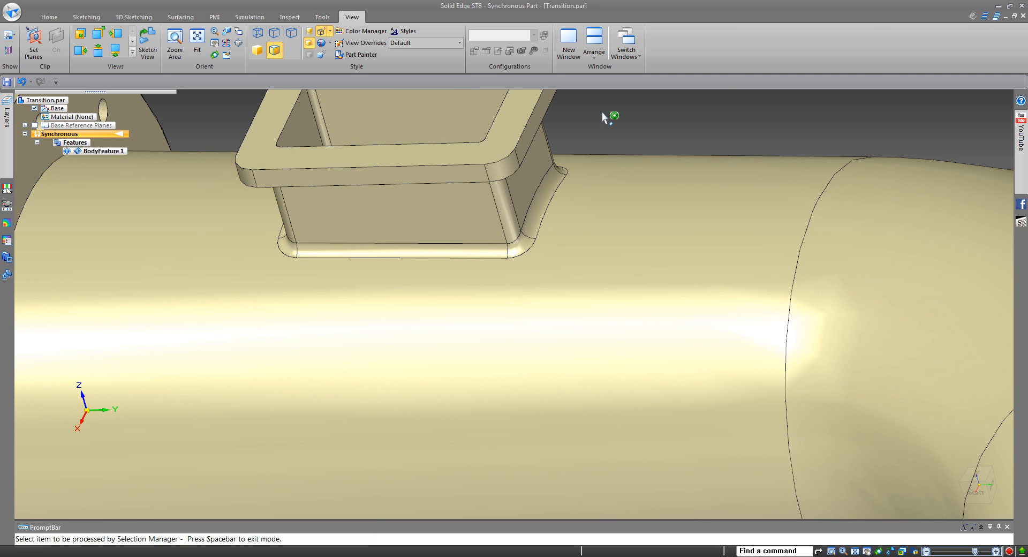
pyautogui.rightClick(554, 178)
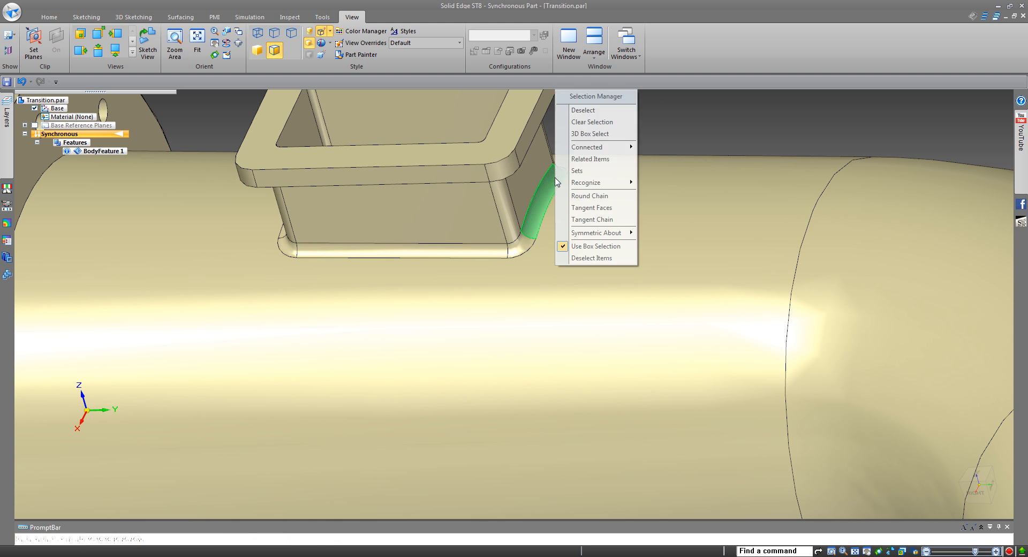
pyautogui.click(590, 196)
pyautogui.rightClick(628, 129)
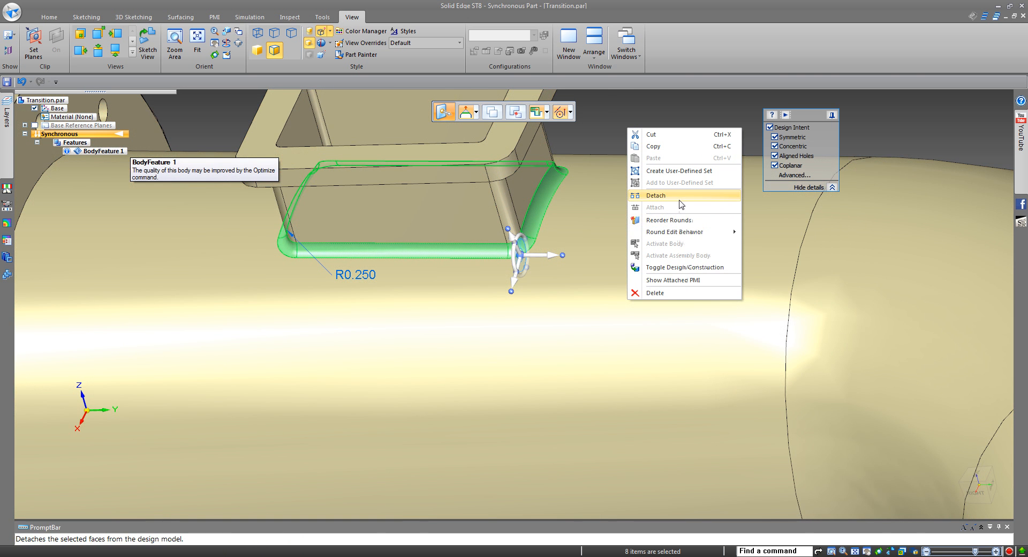
pyautogui.click(678, 293)
pyautogui.hotkey('ctrl', 'f')
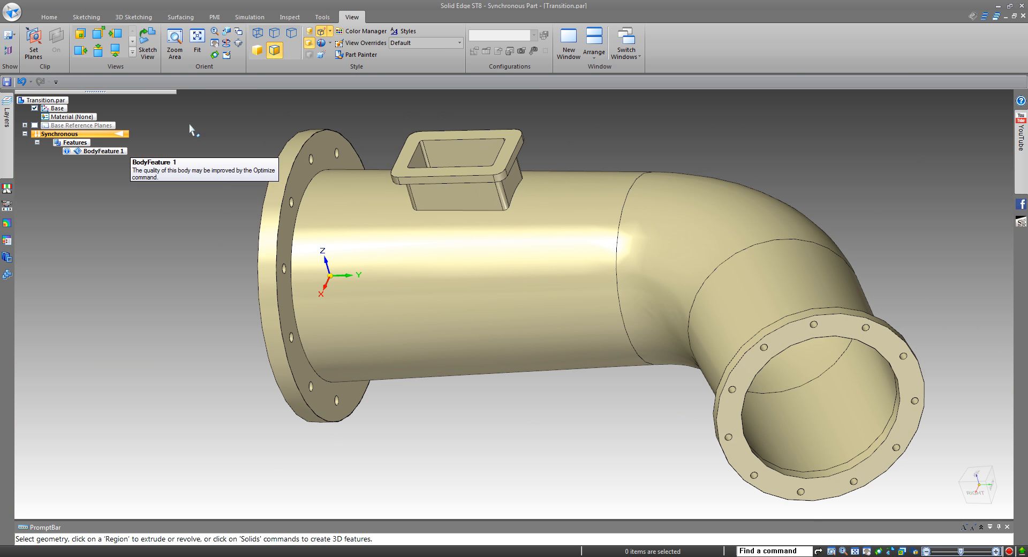
pyautogui.click(49, 17)
pyautogui.click(54, 57)
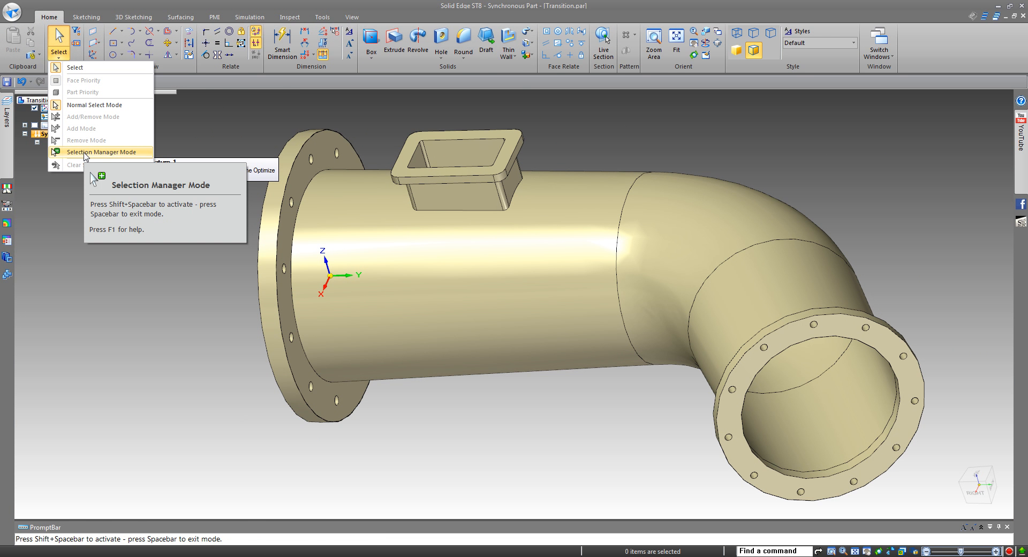
pyautogui.click(491, 487)
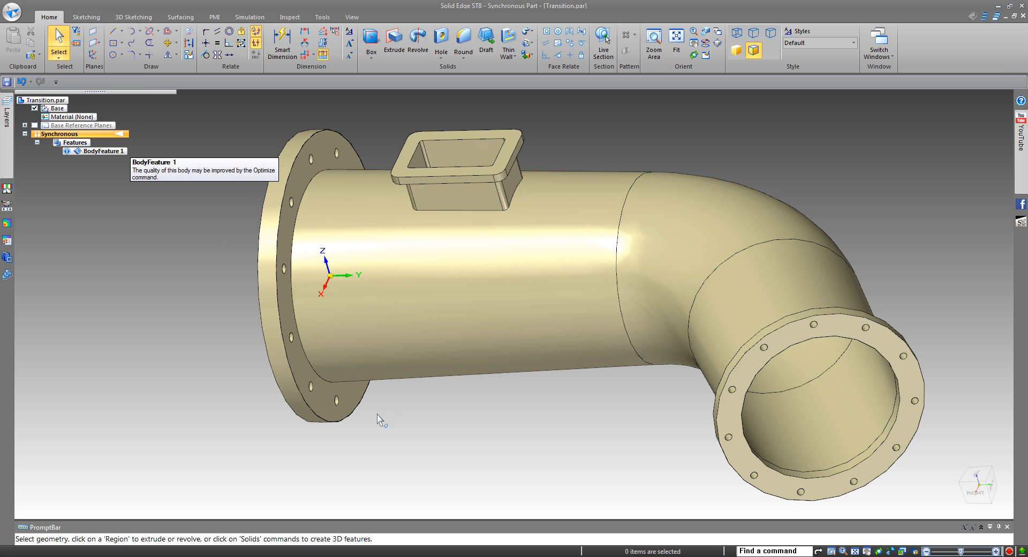
# - Delete the round where the pipe meets the smaller round end flange
pyautogui.moveTo(378, 418); pyautogui.dragTo(758, 483, button='middle')
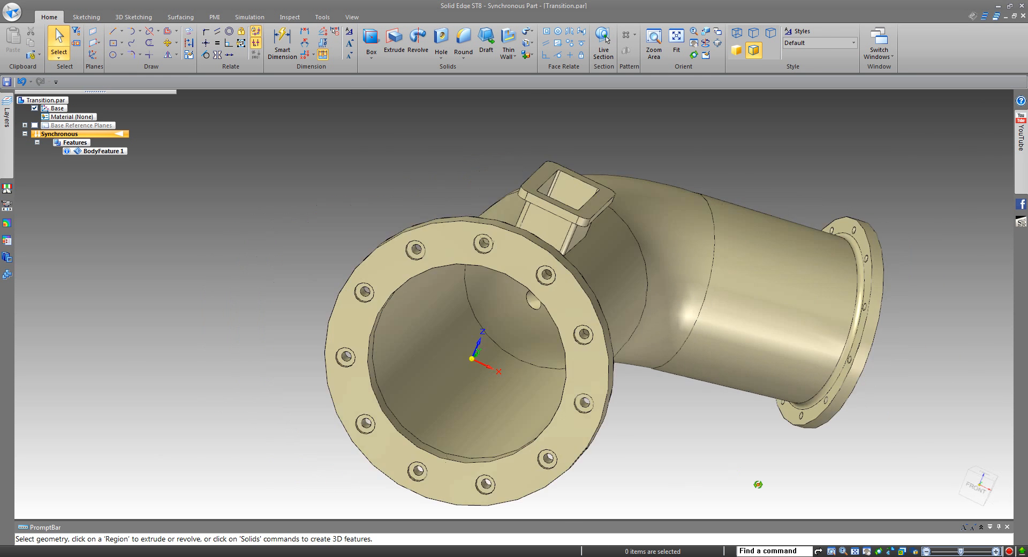
pyautogui.scroll(5, 794, 392)
pyautogui.click(819, 358)
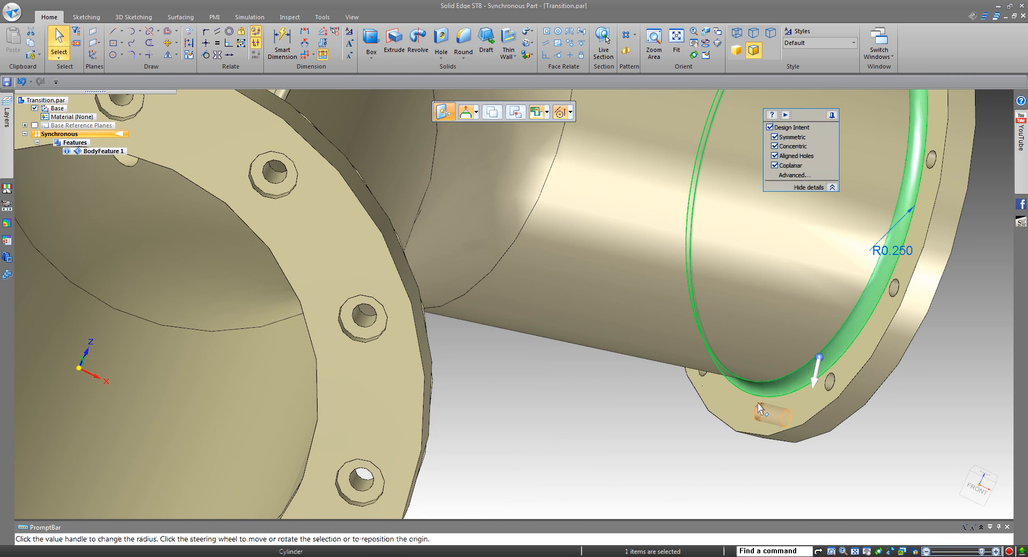
pyautogui.press('Escape')
pyautogui.scroll(-5, 608, 455)
# - Delete the round at the base of the small flanged nozzle on the pipe bend
pyautogui.moveTo(672, 371); pyautogui.dragTo(672, 406, button='middle')
pyautogui.scroll(4, 656, 420)
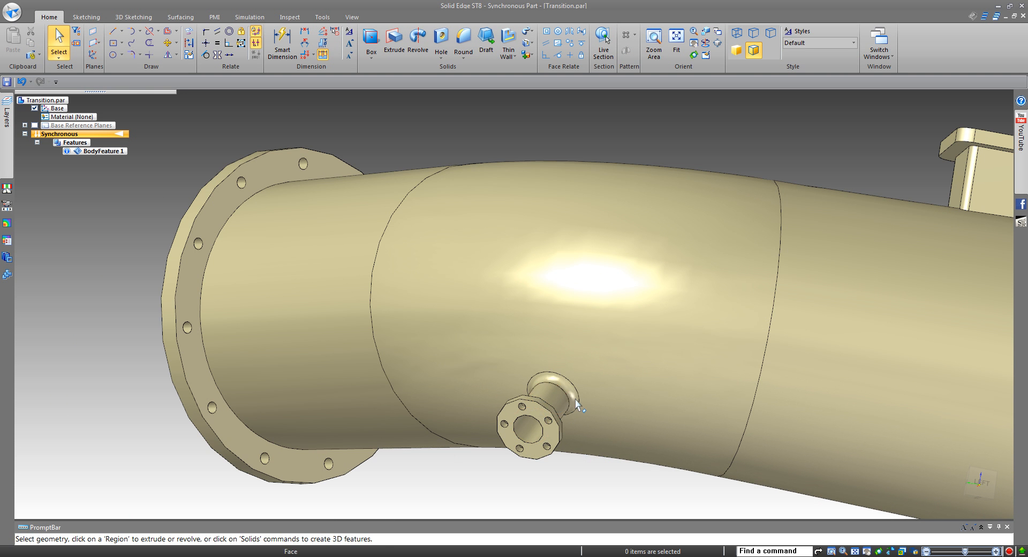
pyautogui.click(569, 408)
pyautogui.press('Escape')
pyautogui.scroll(-4, 385, 392)
pyautogui.moveTo(337, 381); pyautogui.dragTo(33, 342, button='middle')
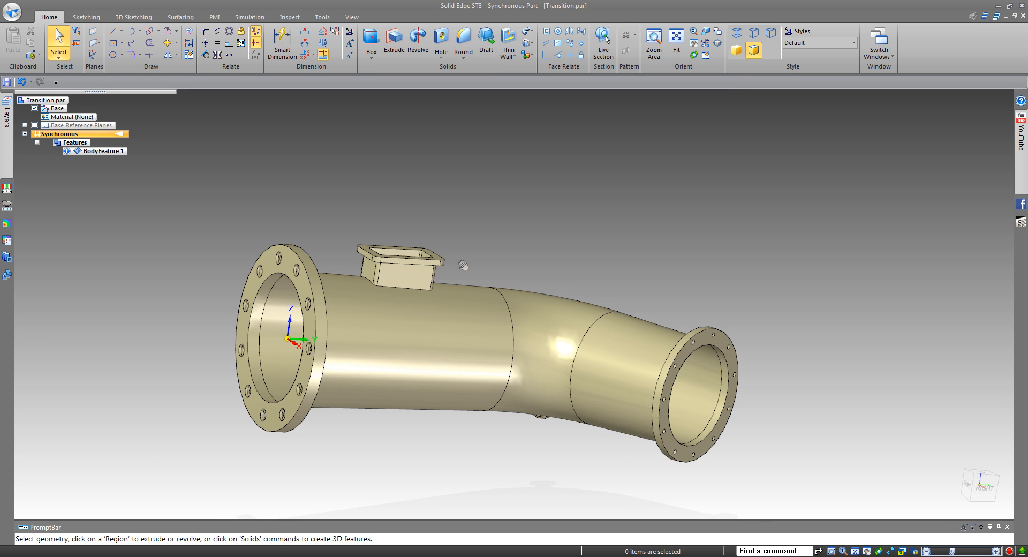
# - Close the Transition.par document after reviewing the simplified pipe
pyautogui.moveTo(463, 265)
pyautogui.mouseDown(button='middle')
pyautogui.moveTo(455, 225)
pyautogui.moveTo(429, 237)
pyautogui.moveTo(459, 291)
pyautogui.moveTo(461, 277)
pyautogui.mouseUp(button='middle')
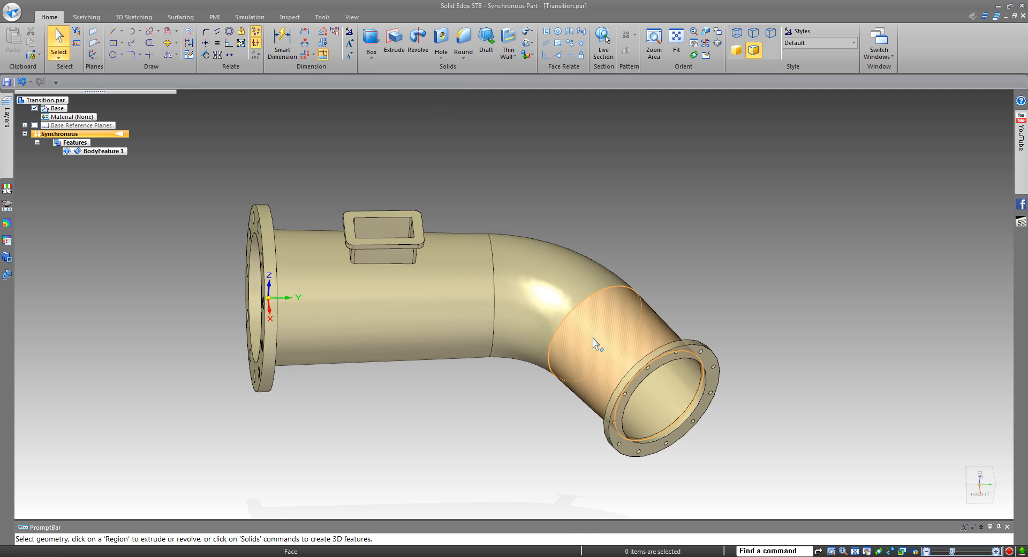
pyautogui.moveTo(500, 191); pyautogui.dragTo(495, 217, button='middle')
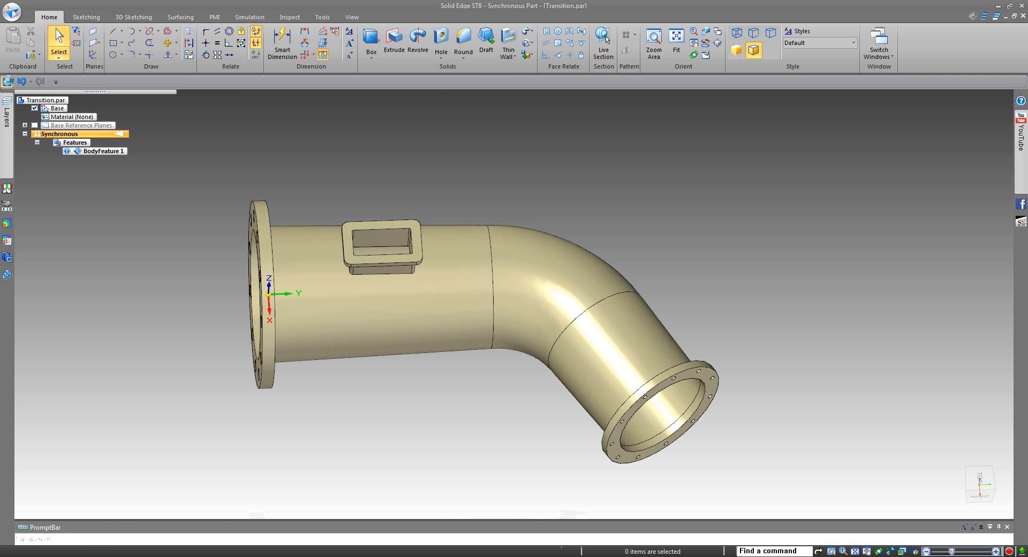
pyautogui.click(1023, 17)
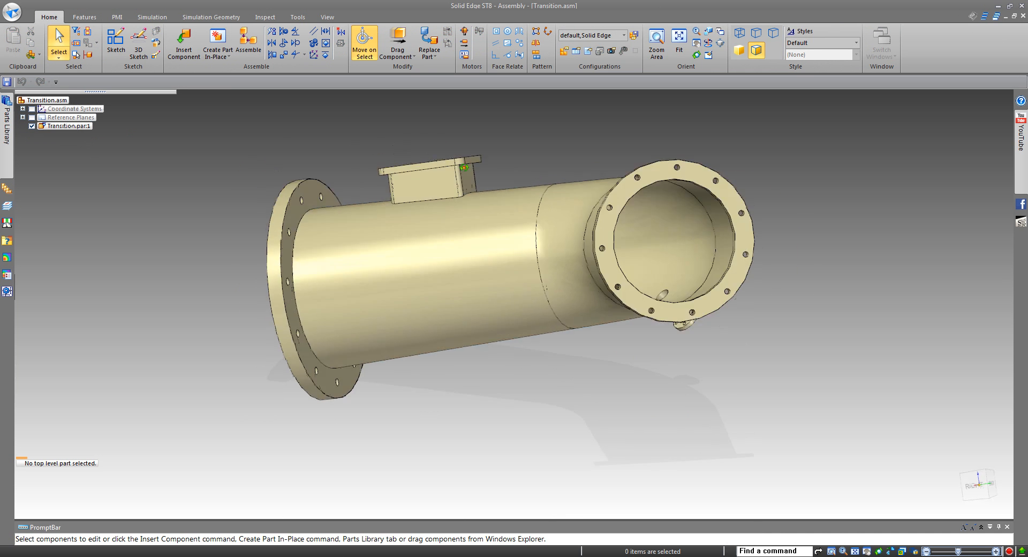
# - Start Create Part In-Place in the assembly, coincident with the assembly origin and edited in place, using the ANSI Inch template ansi inch part.par
pyautogui.moveTo(464, 167); pyautogui.dragTo(523, 216, button='middle')
pyautogui.moveTo(366, 250); pyautogui.dragTo(560, 221, button='middle')
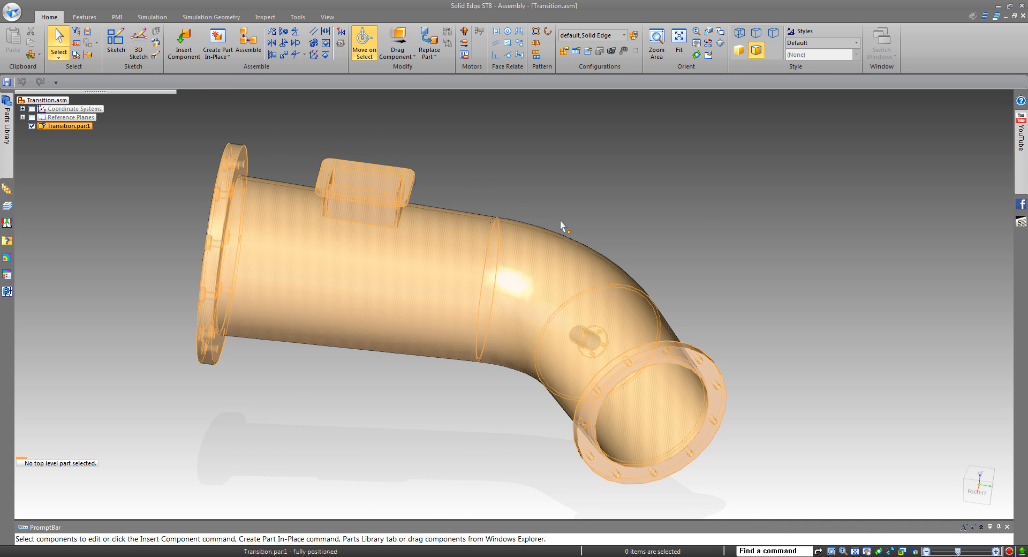
pyautogui.moveTo(596, 148); pyautogui.dragTo(580, 174, button='middle')
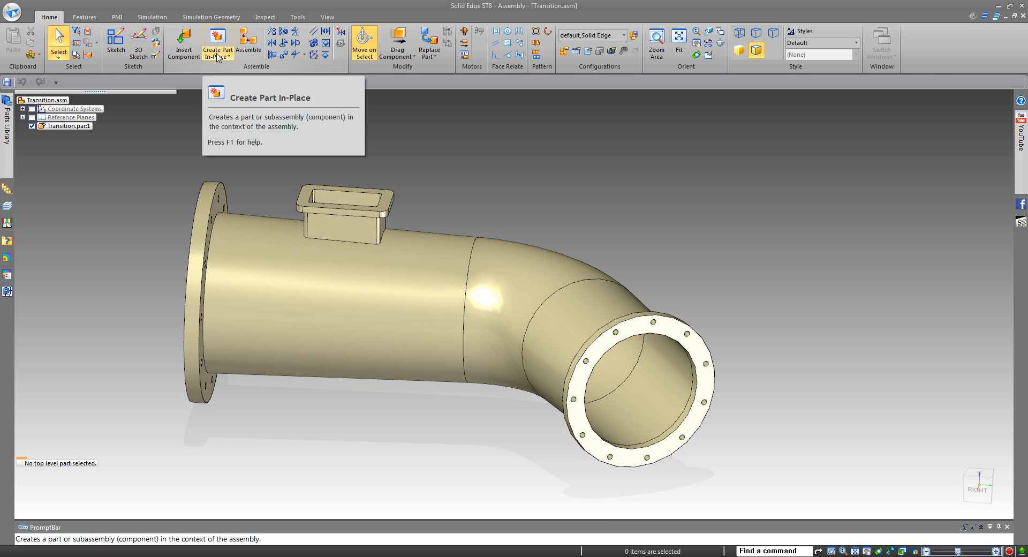
pyautogui.click(216, 56)
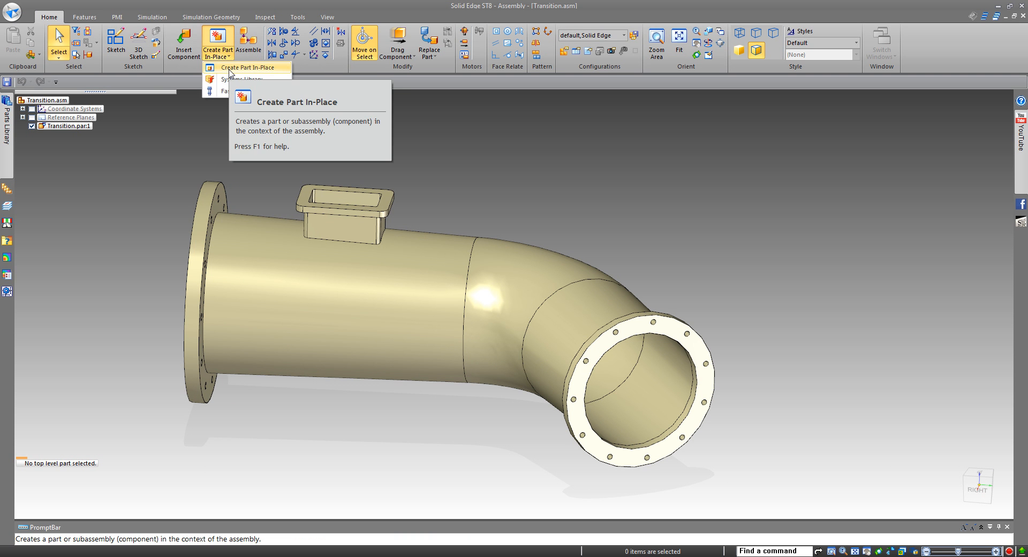
pyautogui.click(230, 68)
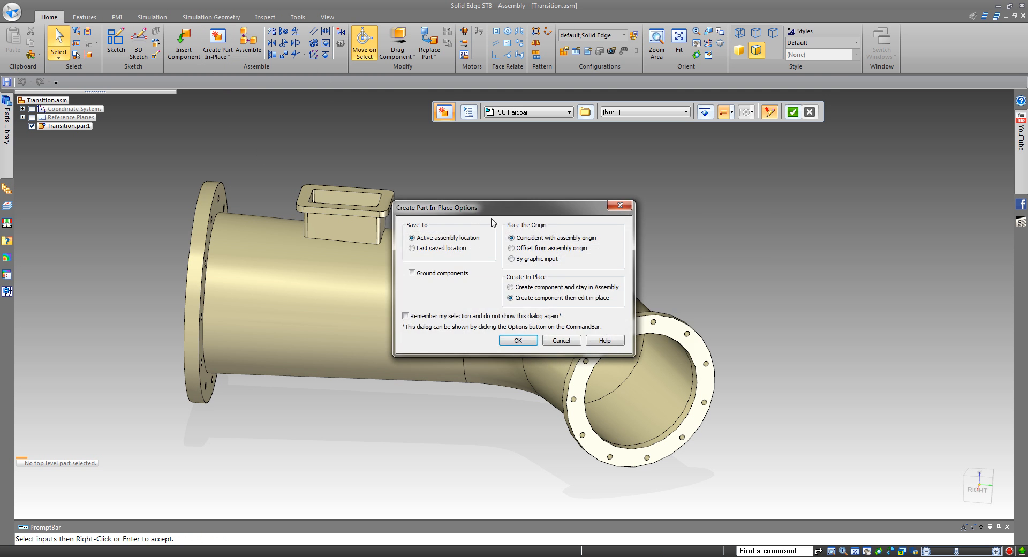
pyautogui.click(662, 327)
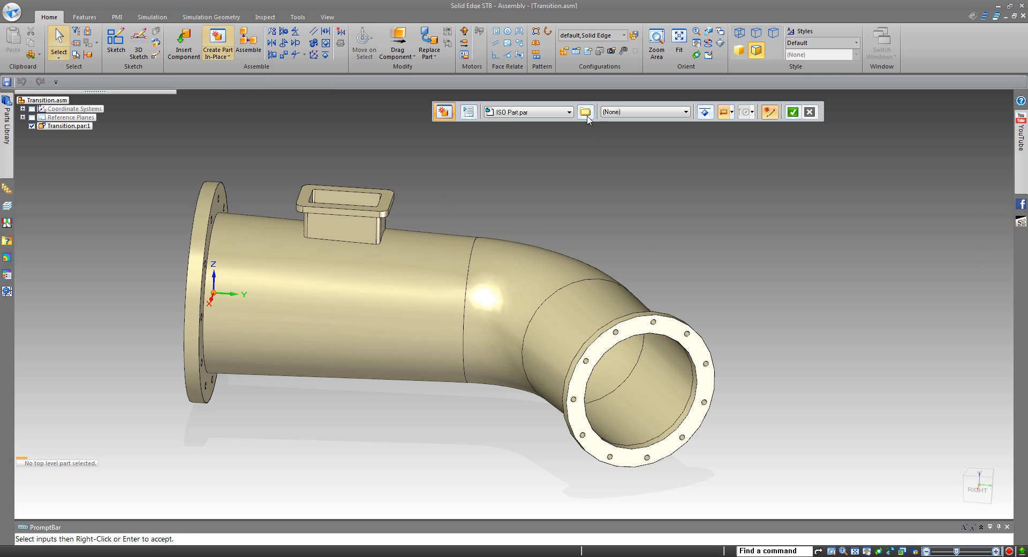
pyautogui.click(459, 42)
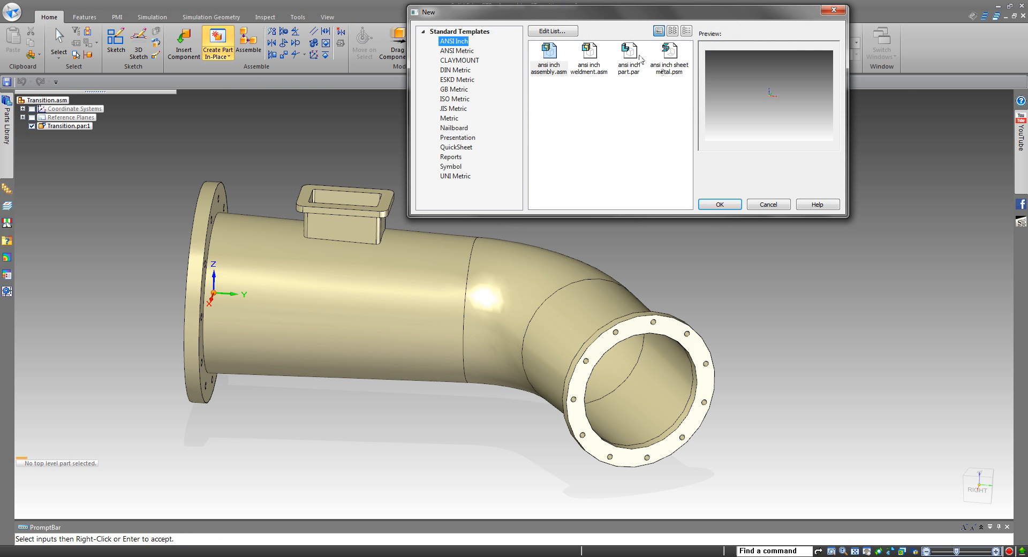
pyautogui.click(629, 54)
pyautogui.click(720, 205)
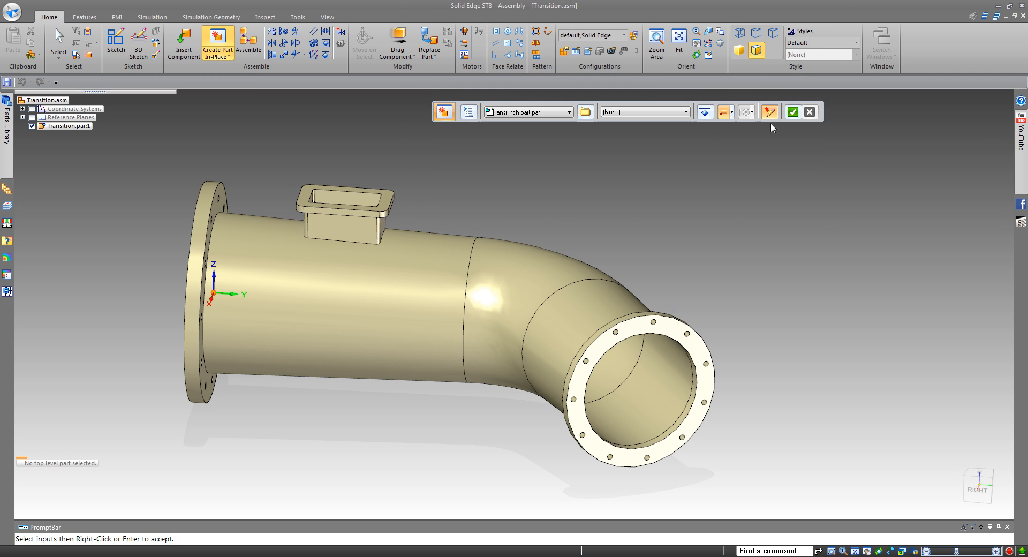
# - Accept the new in-place part and save it as S1 in the Blog folder
pyautogui.click(792, 112)
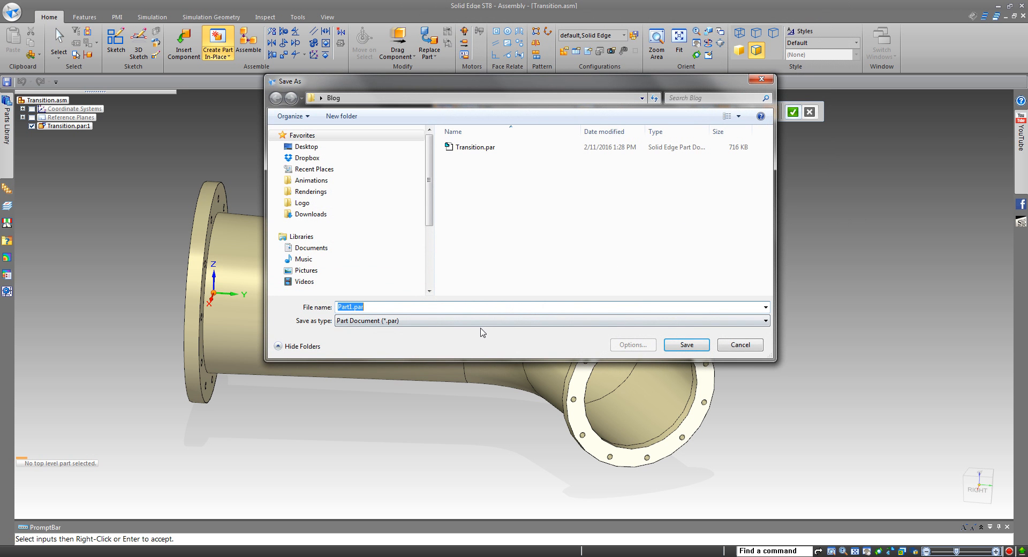
pyautogui.write('S1')
pyautogui.click(695, 345)
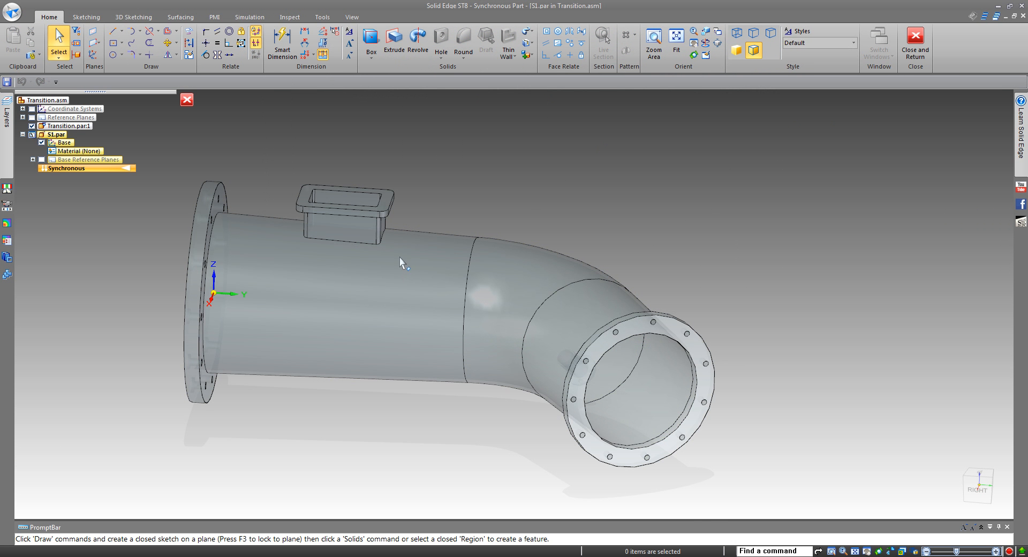
# - Use Inter-Part Copy to copy the outer cylindrical face of Transition.par's straight pipe section into S1
pyautogui.moveTo(401, 262); pyautogui.dragTo(359, 281, button='middle')
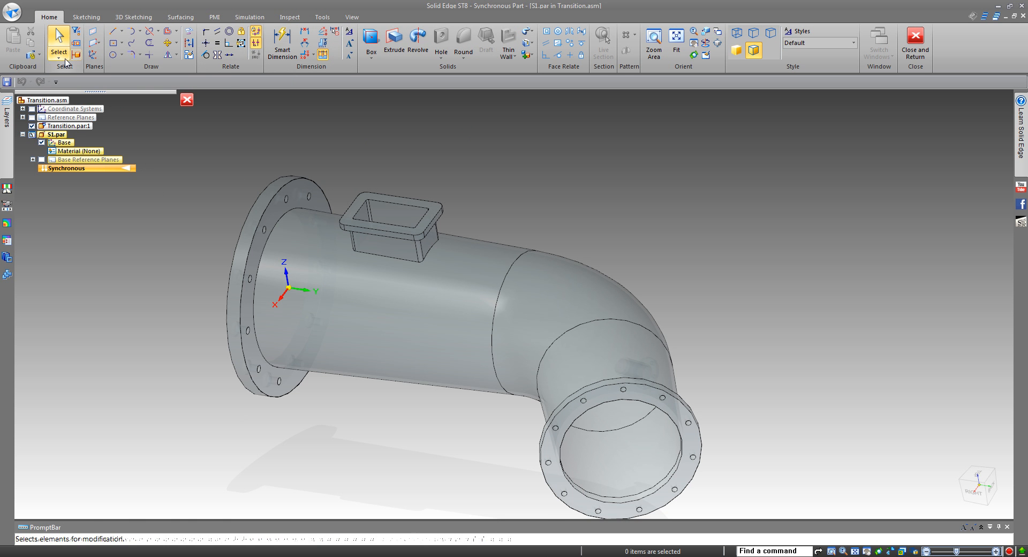
pyautogui.click(39, 54)
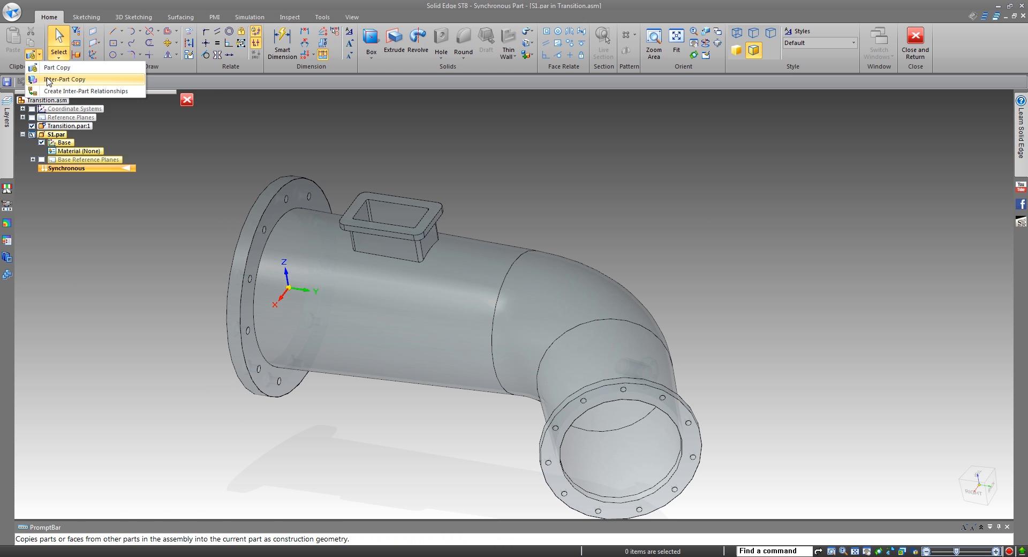
pyautogui.click(49, 80)
pyautogui.click(390, 310)
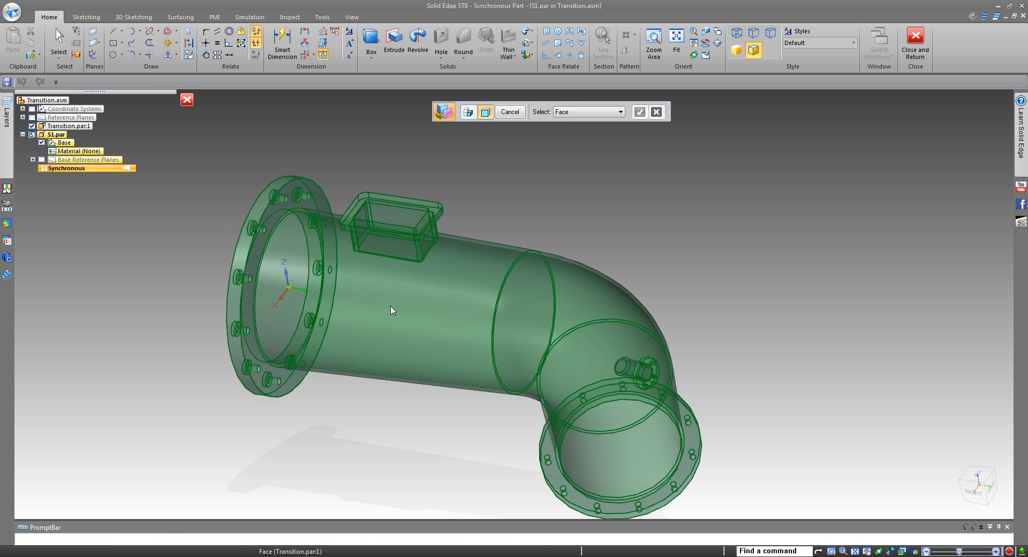
pyautogui.click(393, 310)
pyautogui.rightClick(546, 224)
# - Examine the copied cylindrical surface around the rectangular nozzle and along the straight pipe section
pyautogui.moveTo(544, 223); pyautogui.dragTo(454, 252, button='middle')
pyautogui.scroll(5, 455, 252)
pyautogui.moveTo(354, 336); pyautogui.dragTo(289, 337, button='middle')
pyautogui.scroll(3, 289, 338)
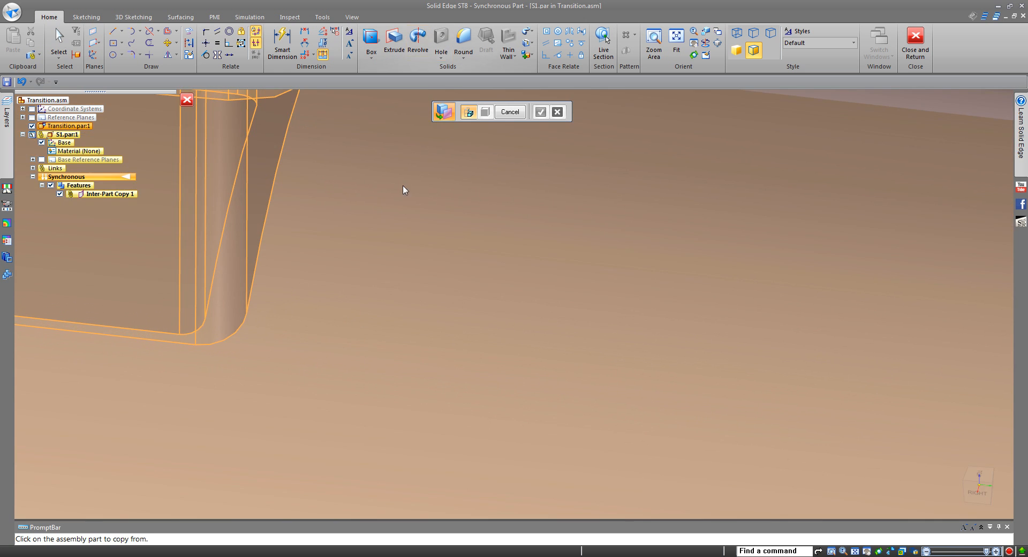
pyautogui.keyDown('shift'); pyautogui.moveTo(404, 205); pyautogui.dragTo(444, 353, button='middle'); pyautogui.keyUp('shift')
pyautogui.moveTo(483, 156); pyautogui.dragTo(476, 120, button='middle')
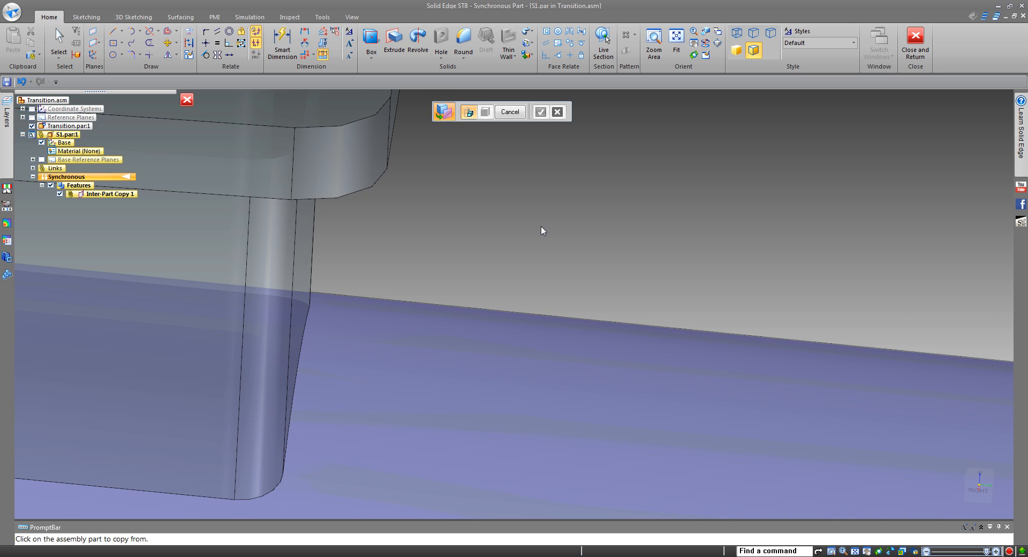
pyautogui.scroll(-10, 540, 227)
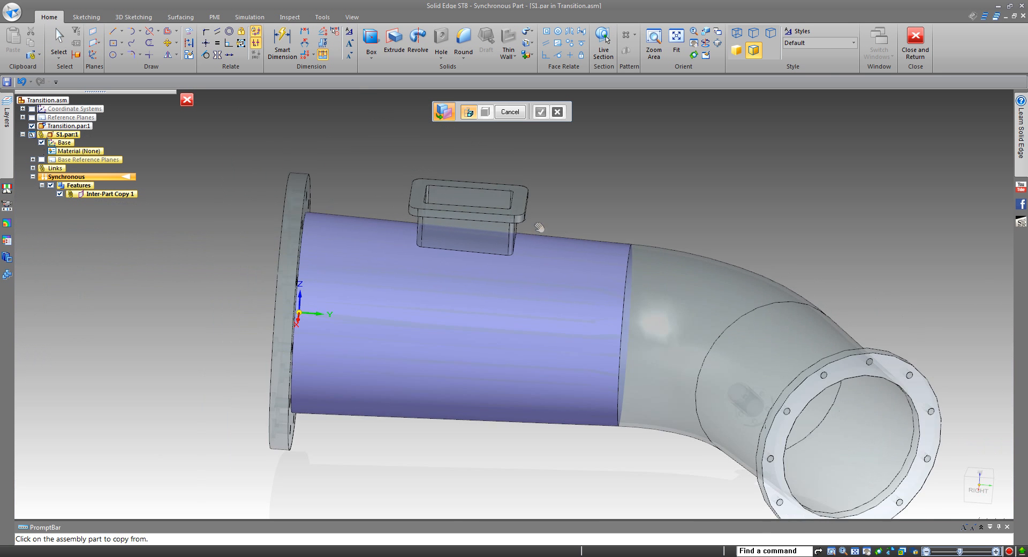
pyautogui.moveTo(540, 226); pyautogui.dragTo(537, 215, button='middle')
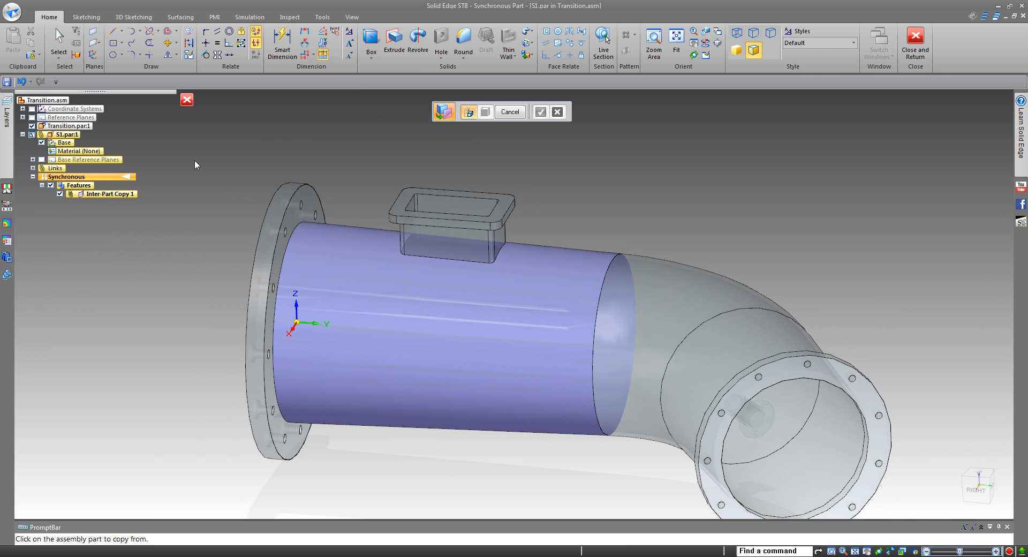
pyautogui.moveTo(272, 168); pyautogui.dragTo(277, 164, button='middle')
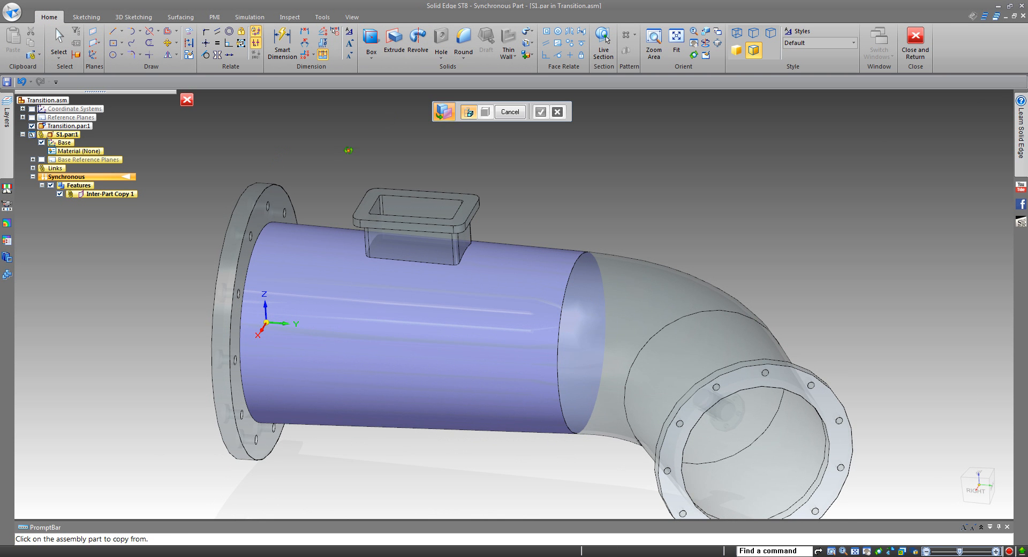
pyautogui.moveTo(348, 150); pyautogui.dragTo(353, 172, button='middle')
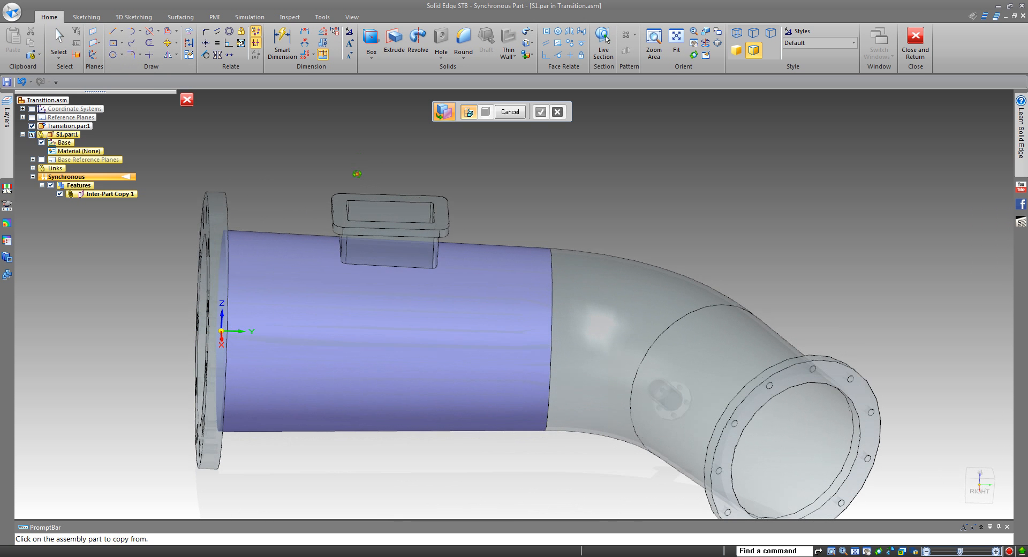
# - Thicken the copied pipe surface outward by 1.000 in
pyautogui.click(528, 44)
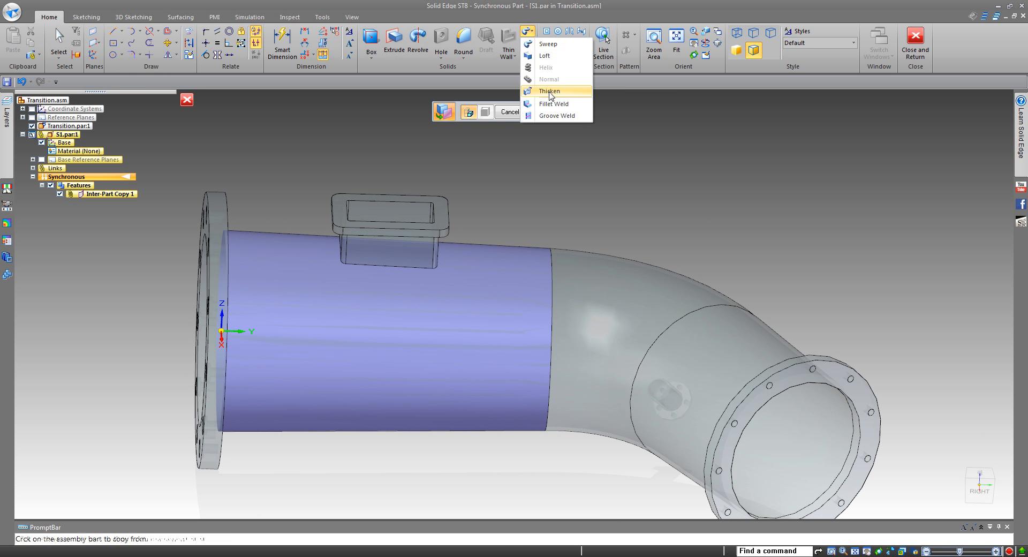
pyautogui.click(557, 106)
pyautogui.click(496, 282)
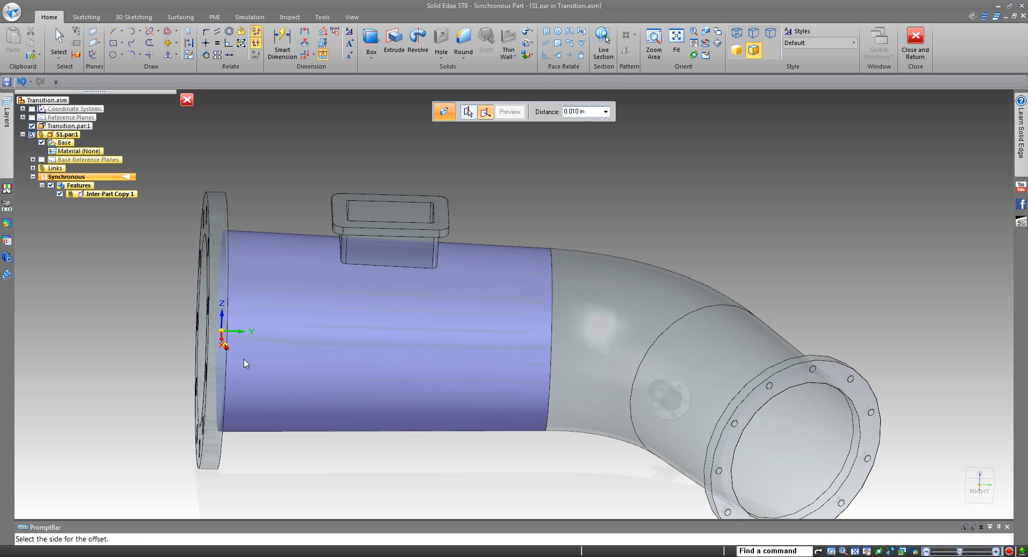
pyautogui.moveTo(245, 364); pyautogui.dragTo(179, 398, button='middle')
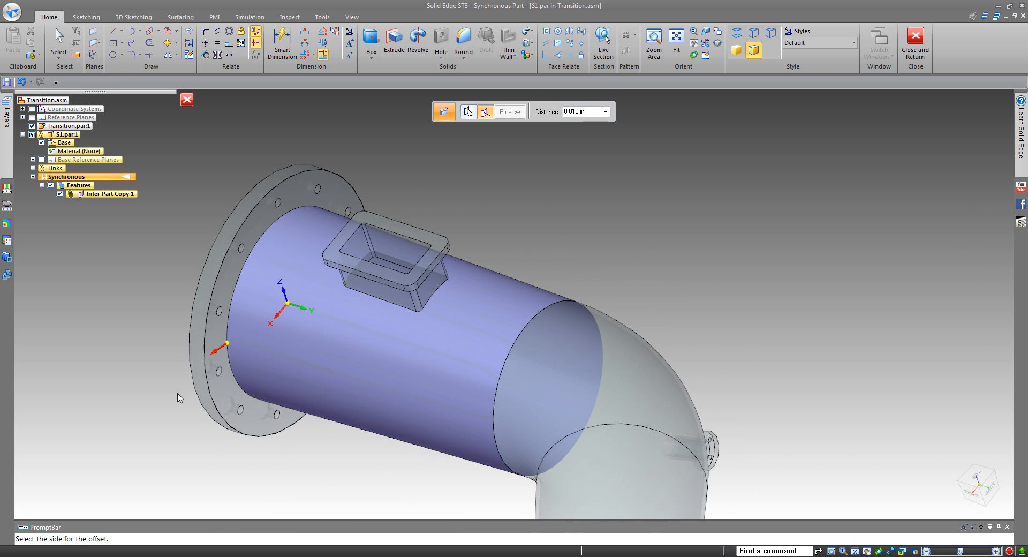
pyautogui.click(596, 114)
pyautogui.click(136, 339)
# - Examine how the thickened shell meets the base of the rectangular nozzle from several angles
pyautogui.hotkey('ctrl', 'r')
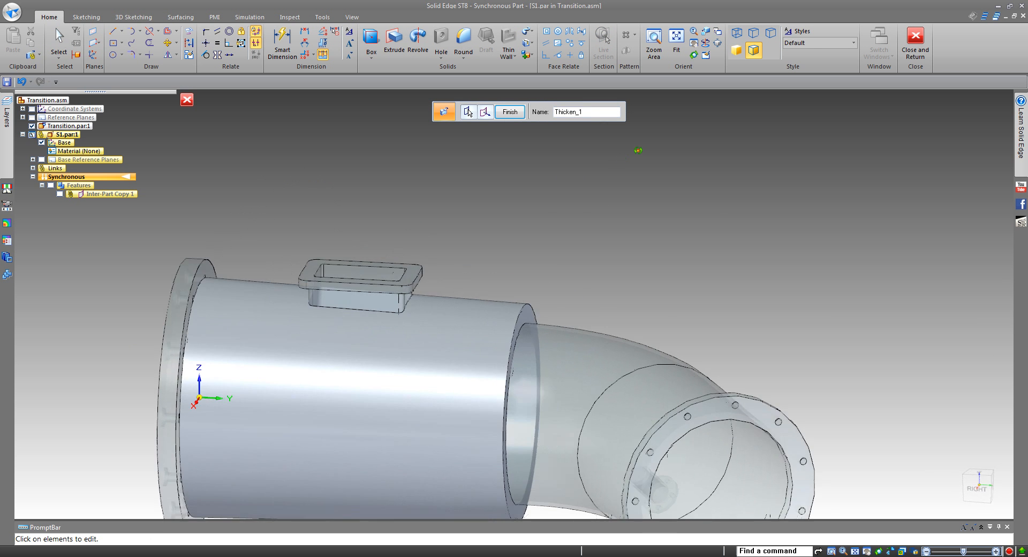
pyautogui.scroll(5, 305, 276)
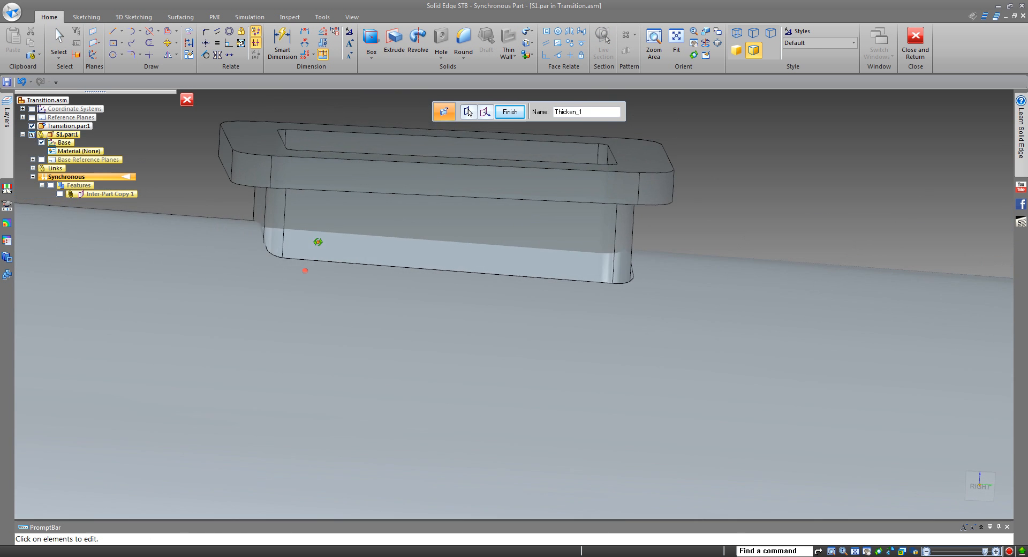
pyautogui.moveTo(318, 242)
pyautogui.mouseDown(button='middle')
pyautogui.moveTo(331, 255)
pyautogui.moveTo(319, 253)
pyautogui.mouseUp(button='middle')
pyautogui.keyDown('shift'); pyautogui.moveTo(374, 276); pyautogui.dragTo(553, 337, button='middle'); pyautogui.keyUp('shift')
pyautogui.scroll(3, 452, 310)
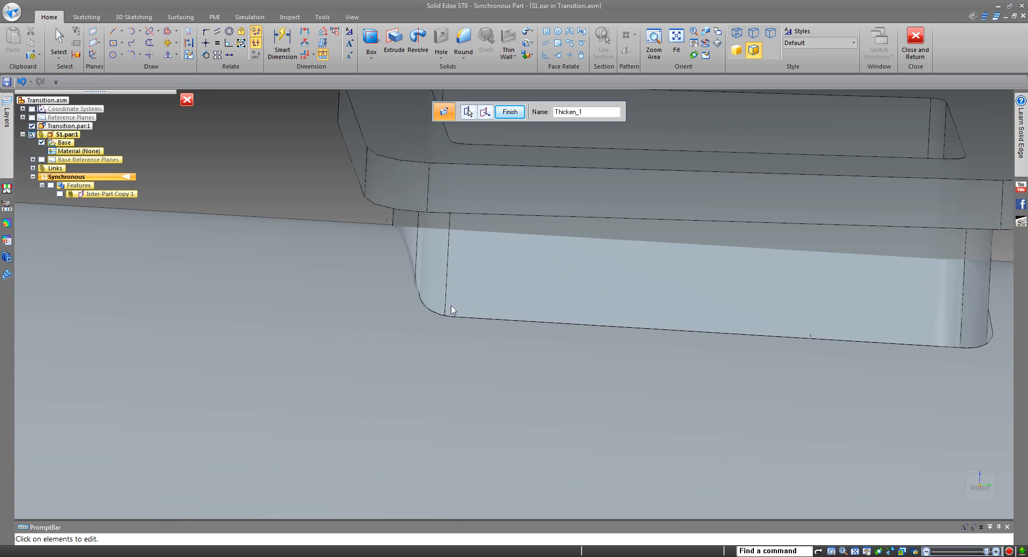
pyautogui.moveTo(453, 309); pyautogui.dragTo(448, 187, button='middle')
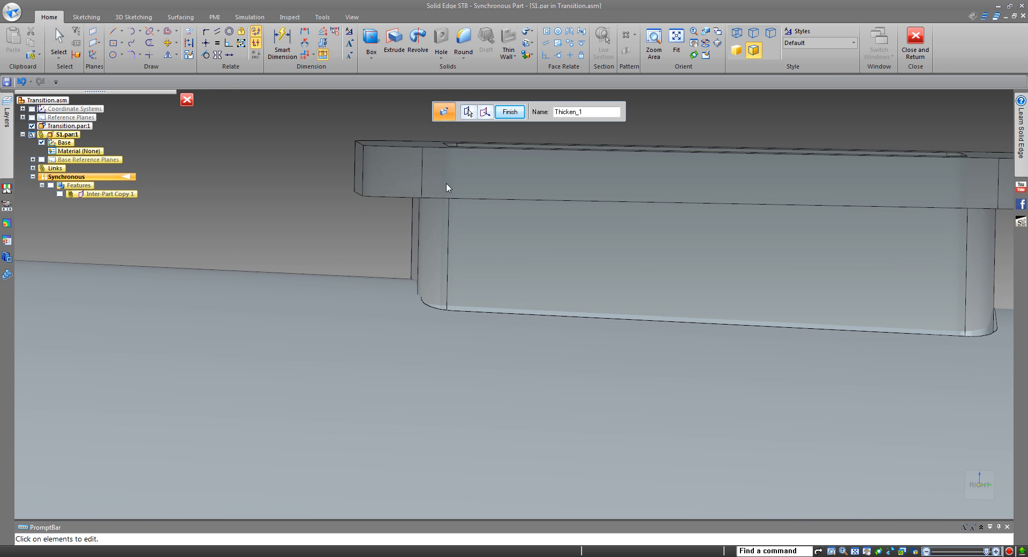
pyautogui.scroll(-10, 452, 175)
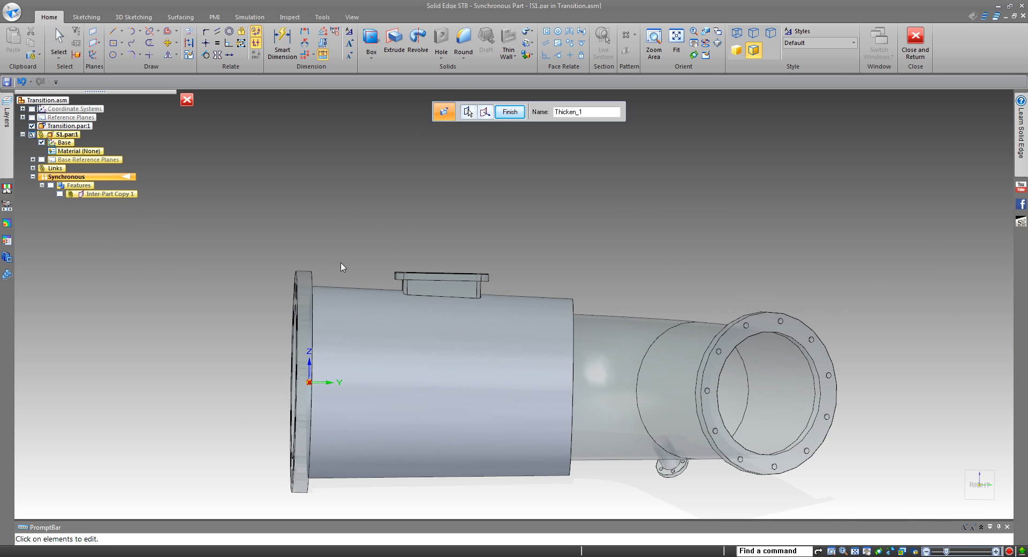
pyautogui.scroll(4, 344, 267)
pyautogui.keyDown('shift'); pyautogui.moveTo(527, 324); pyautogui.dragTo(488, 339, button='middle'); pyautogui.keyUp('shift')
pyautogui.scroll(4, 487, 340)
pyautogui.moveTo(442, 372); pyautogui.dragTo(819, 413, button='middle')
pyautogui.scroll(5, 792, 392)
pyautogui.scroll(-4, 629, 402)
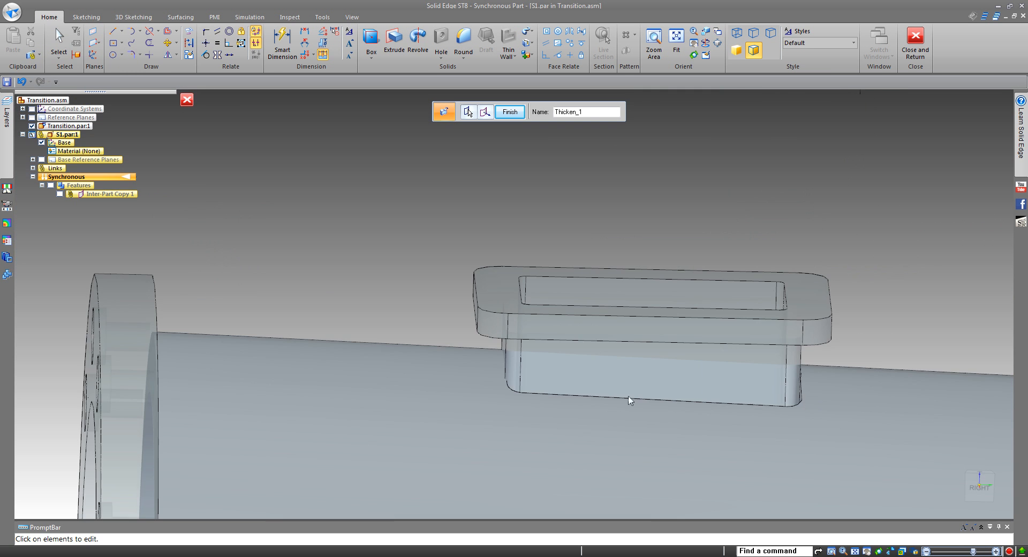
pyautogui.moveTo(629, 401); pyautogui.dragTo(588, 407, button='middle')
pyautogui.scroll(5, 473, 386)
pyautogui.moveTo(473, 386); pyautogui.dragTo(450, 383, button='middle')
pyautogui.scroll(-5, 316, 321)
pyautogui.keyDown('shift'); pyautogui.moveTo(316, 320); pyautogui.dragTo(367, 297, button='middle'); pyautogui.keyUp('shift')
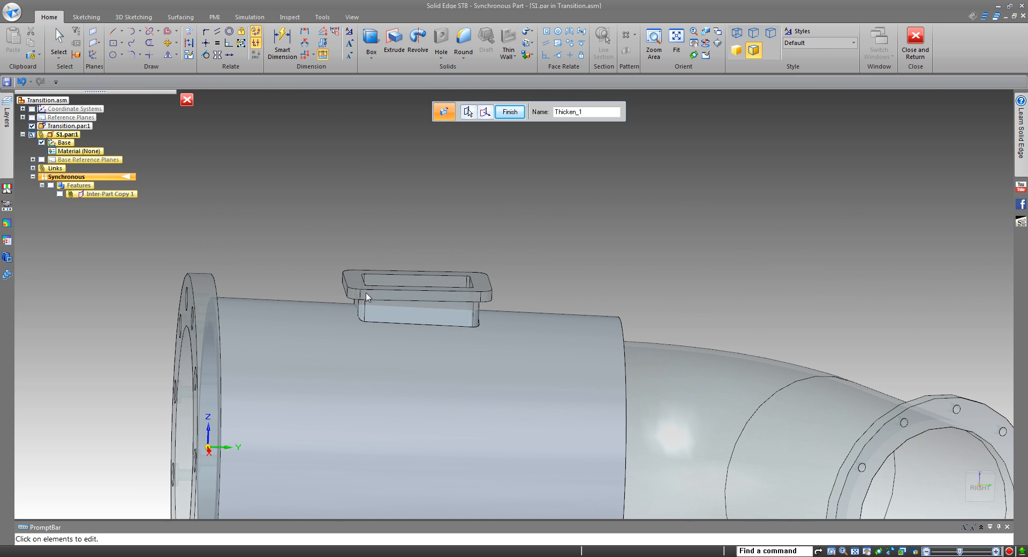
# - Undo the thicken and display the Inter-Part Copy 1 surface again
pyautogui.moveTo(464, 257); pyautogui.dragTo(494, 227, button='middle')
pyautogui.hotkey('ctrl', 'z')
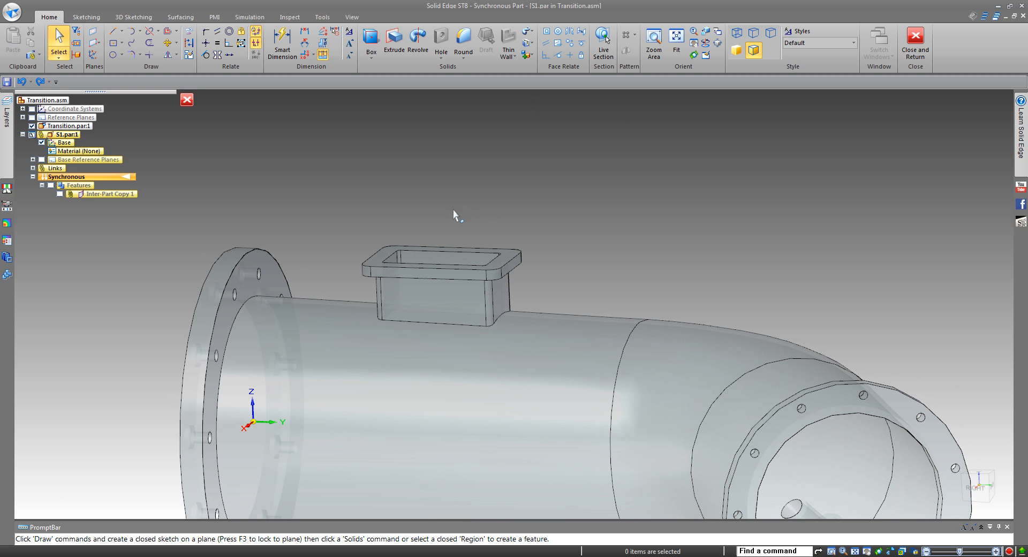
pyautogui.click(60, 194)
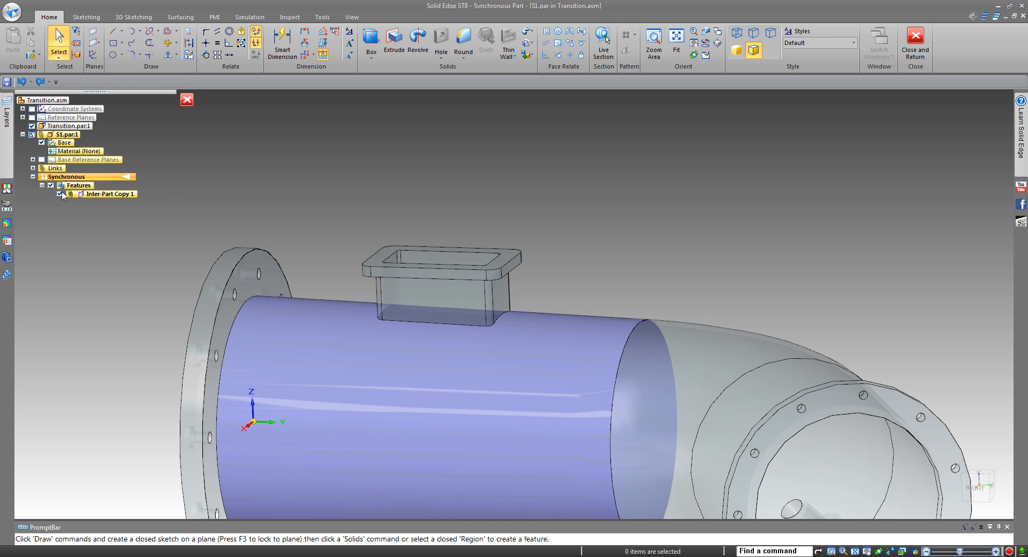
# - Thicken the copied cylindrical surface outward by 0.010 in and accept the feature
pyautogui.click(530, 31)
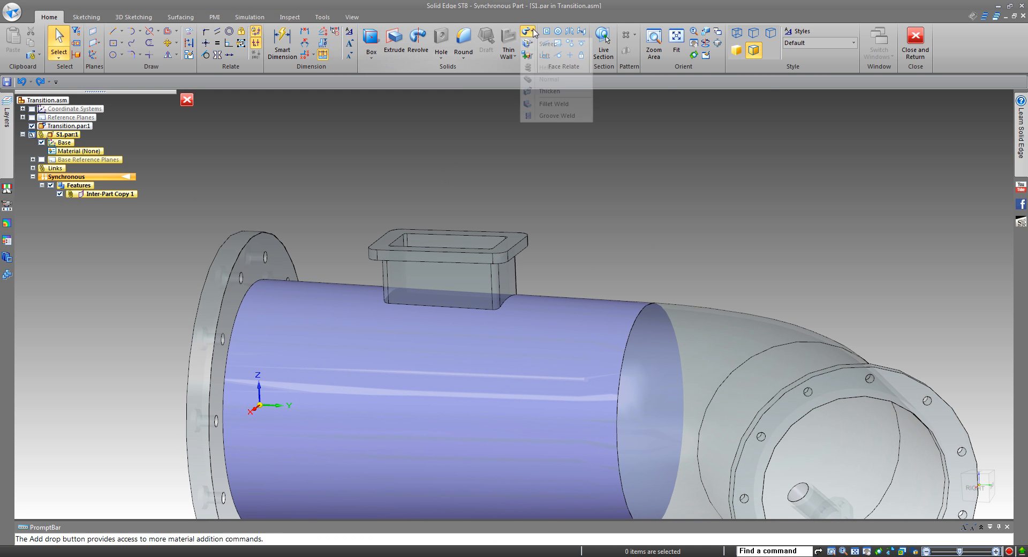
pyautogui.click(557, 101)
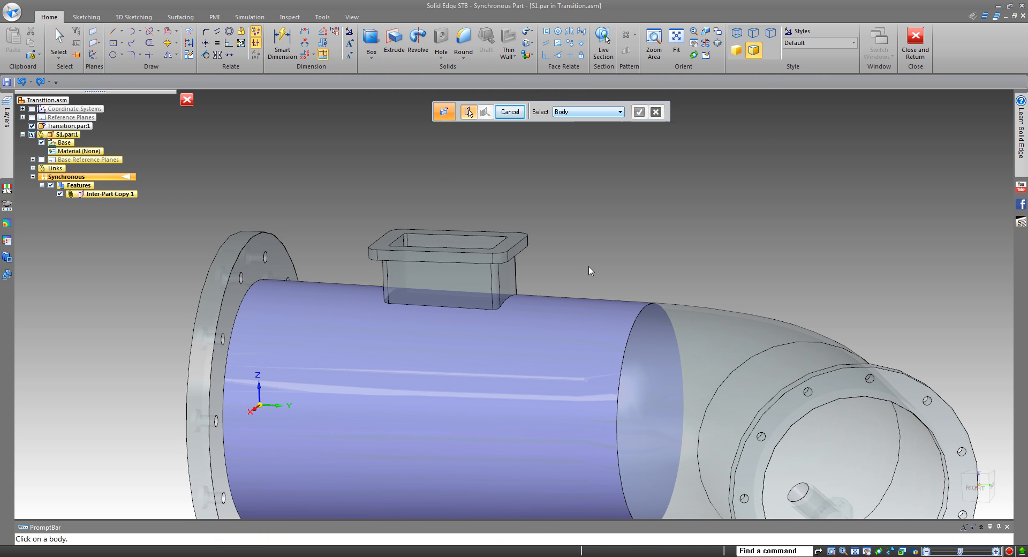
pyautogui.click(589, 328)
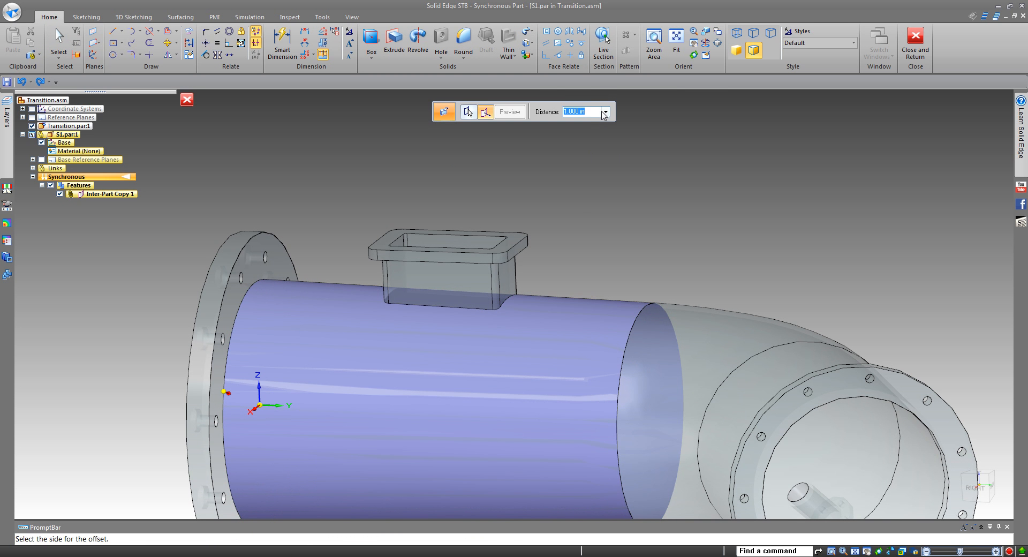
pyautogui.write('.01')
pyautogui.press('Return')
pyautogui.scroll(-5, 390, 289)
pyautogui.moveTo(390, 289); pyautogui.dragTo(366, 306, button='middle')
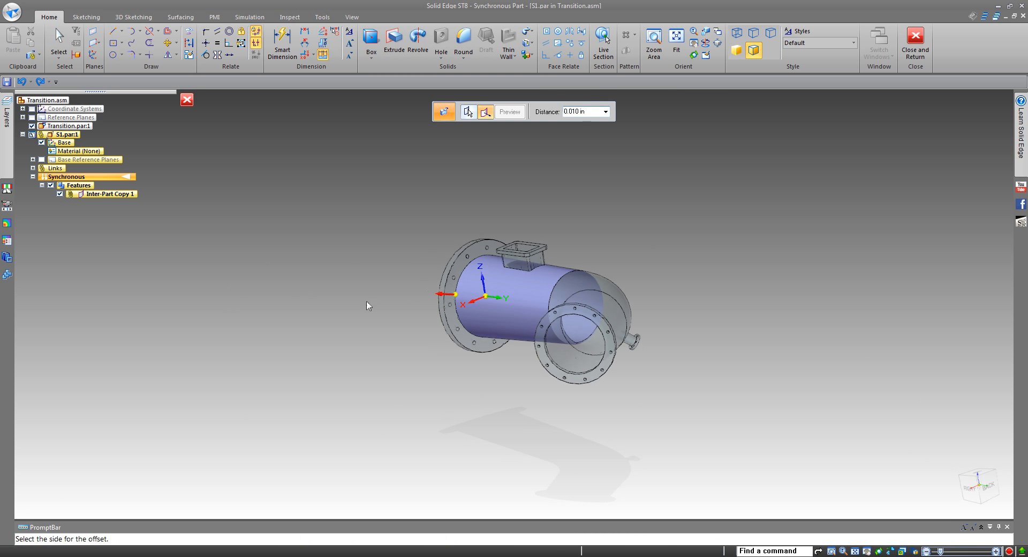
pyautogui.click(367, 305)
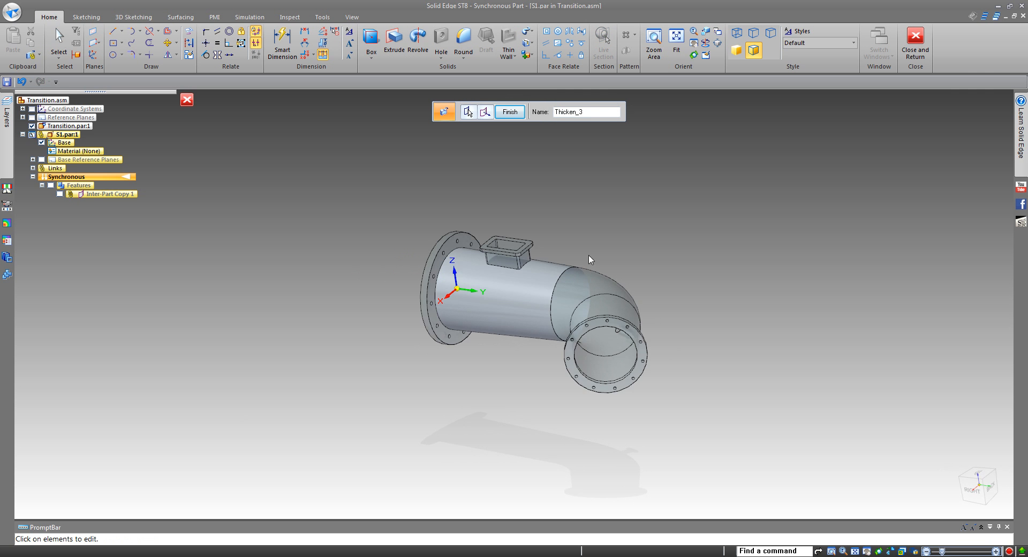
pyautogui.moveTo(562, 248); pyautogui.dragTo(537, 284, button='middle')
pyautogui.hotkey('ctrl', 'shift', 'p')
pyautogui.moveTo(657, 346); pyautogui.dragTo(619, 325, button='middle')
pyautogui.hotkey('ctrl', 'shift', 'p')
pyautogui.scroll(5, 619, 325)
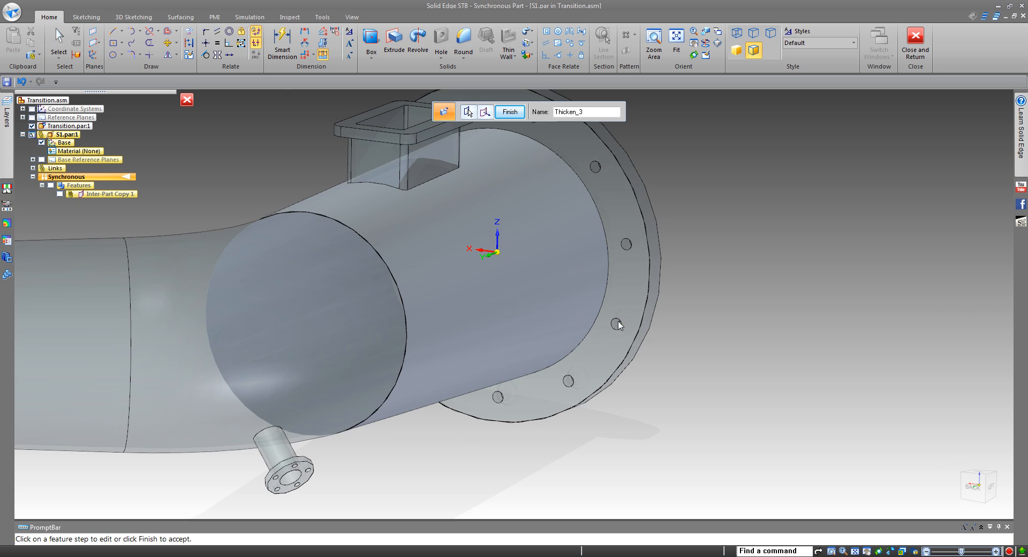
pyautogui.rightClick(619, 325)
# - Hide Transition.par in the assembly, leaving only S1's thin cylindrical shell displayed
pyautogui.scroll(-5, 677, 391)
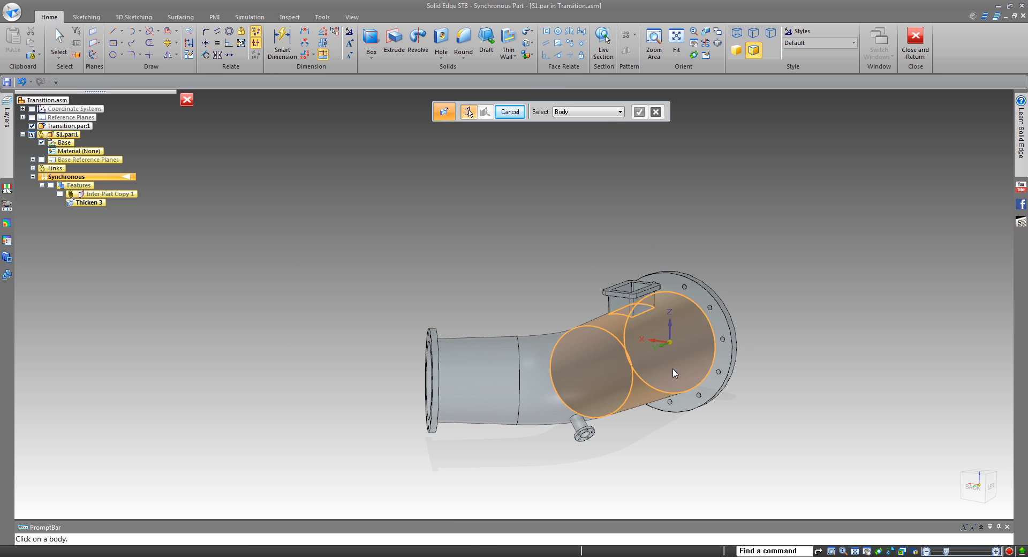
pyautogui.moveTo(734, 444); pyautogui.dragTo(671, 448, button='middle')
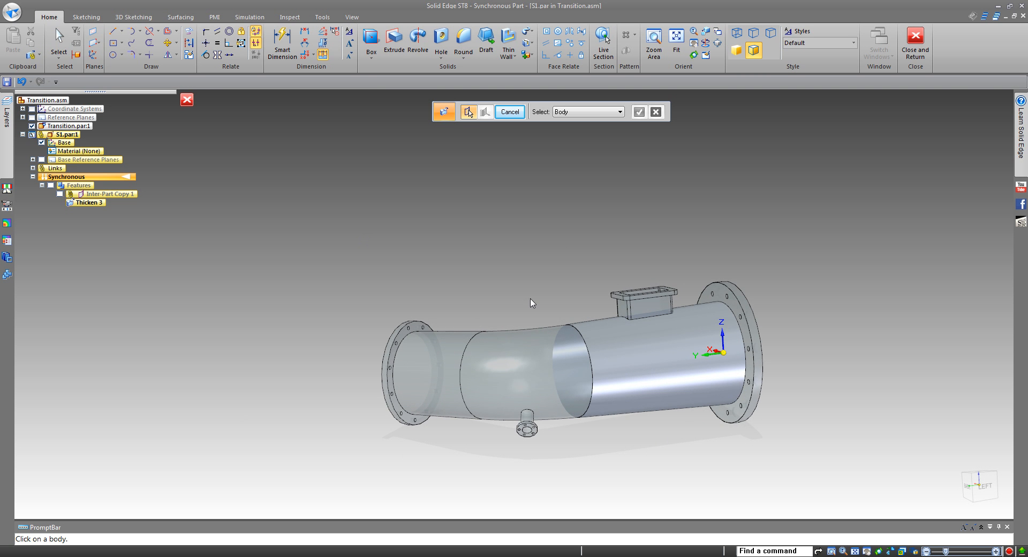
pyautogui.moveTo(531, 303); pyautogui.dragTo(413, 323, button='middle')
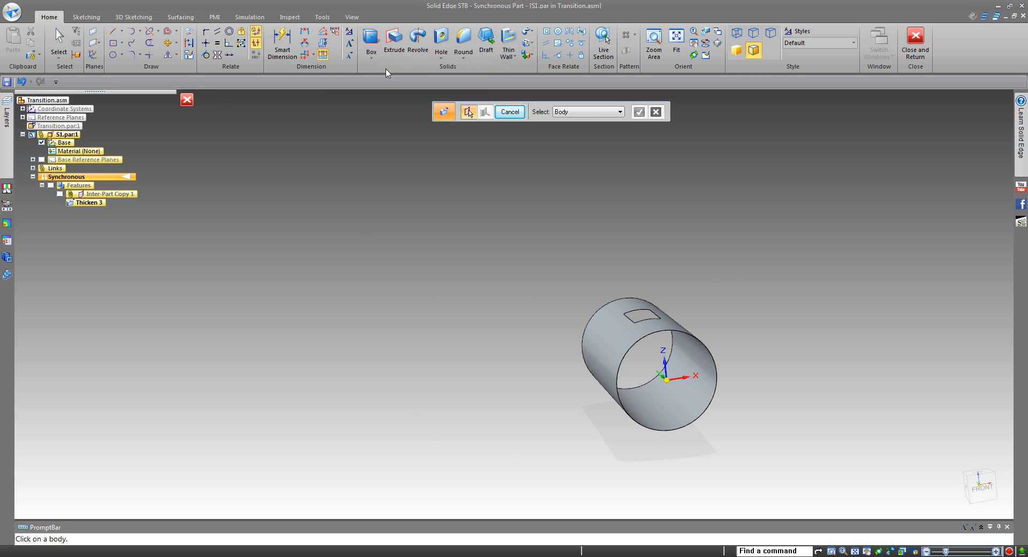
# - In a front view, sketch a rectangle by center on the XZ plane, centered on the shell outer circle's quadrant point on the negative X side
pyautogui.click(113, 43)
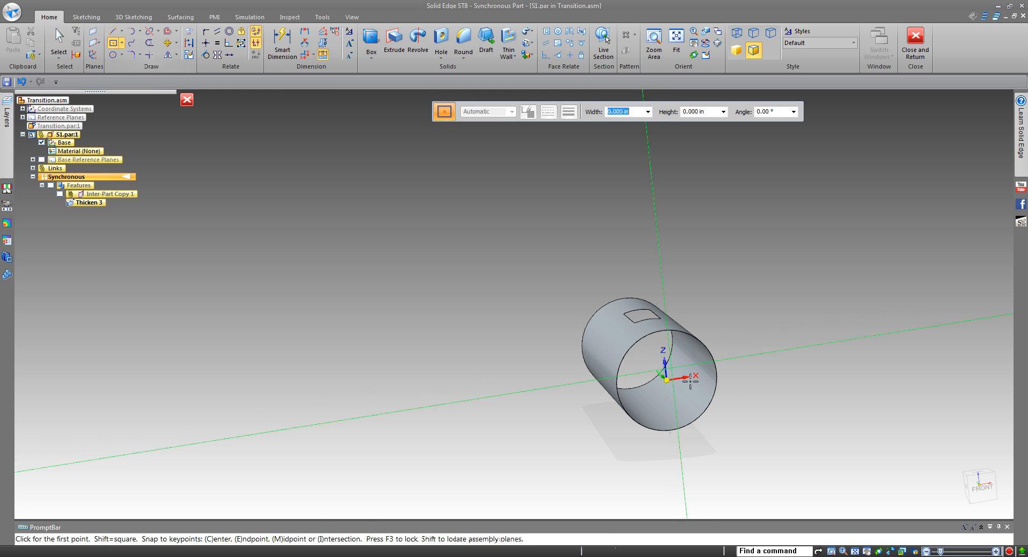
pyautogui.click(667, 379)
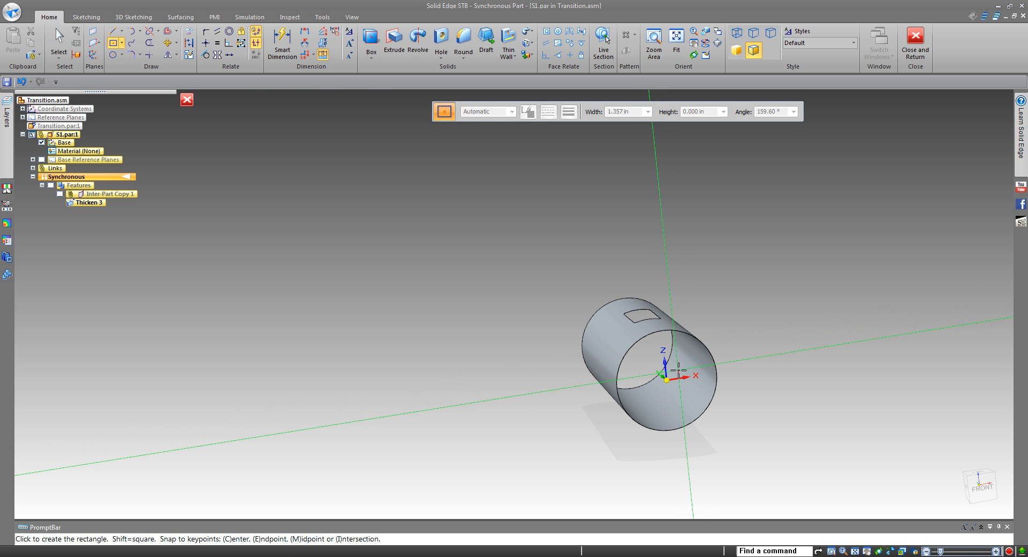
pyautogui.hotkey('ctrl', 'h')
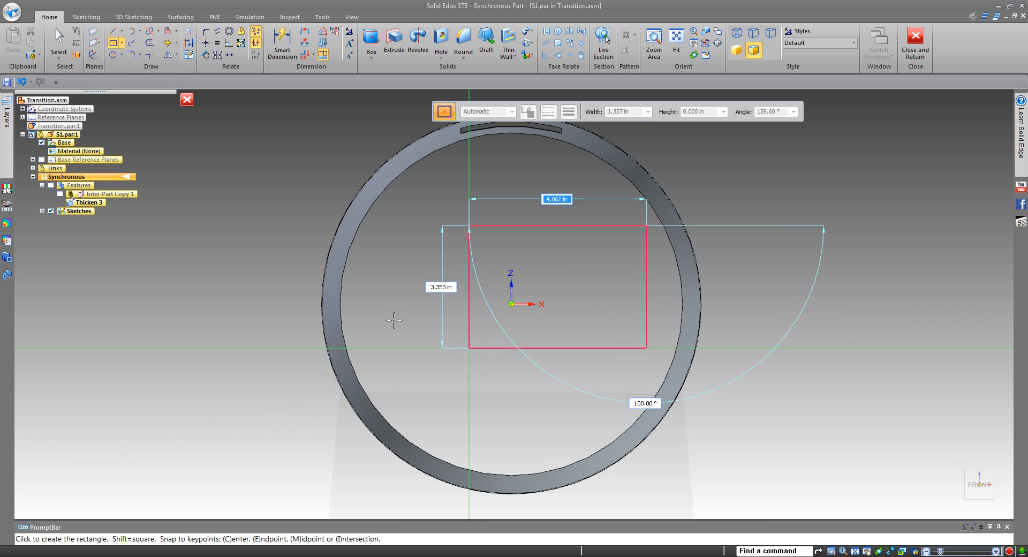
pyautogui.rightClick(393, 320)
pyautogui.click(322, 304)
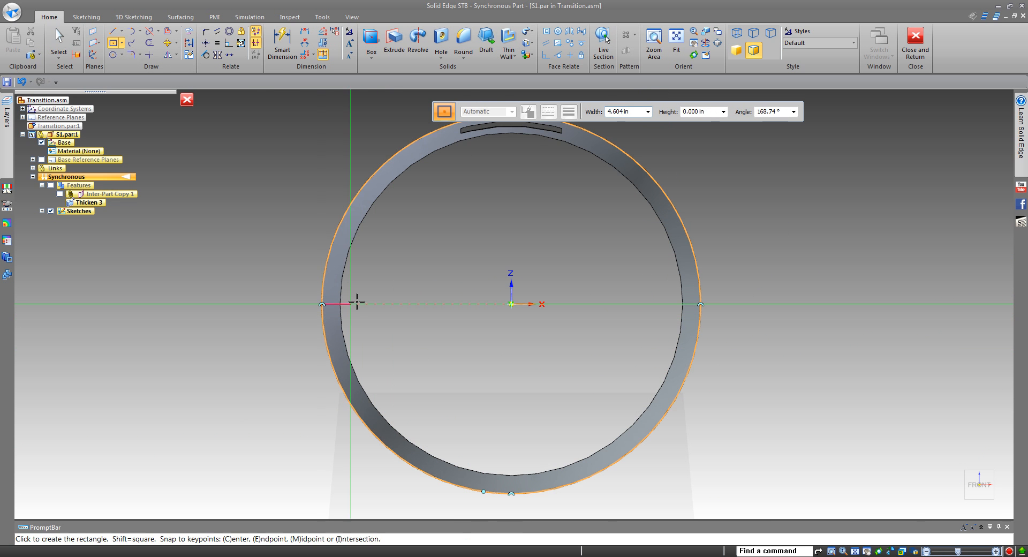
pyautogui.click(419, 225)
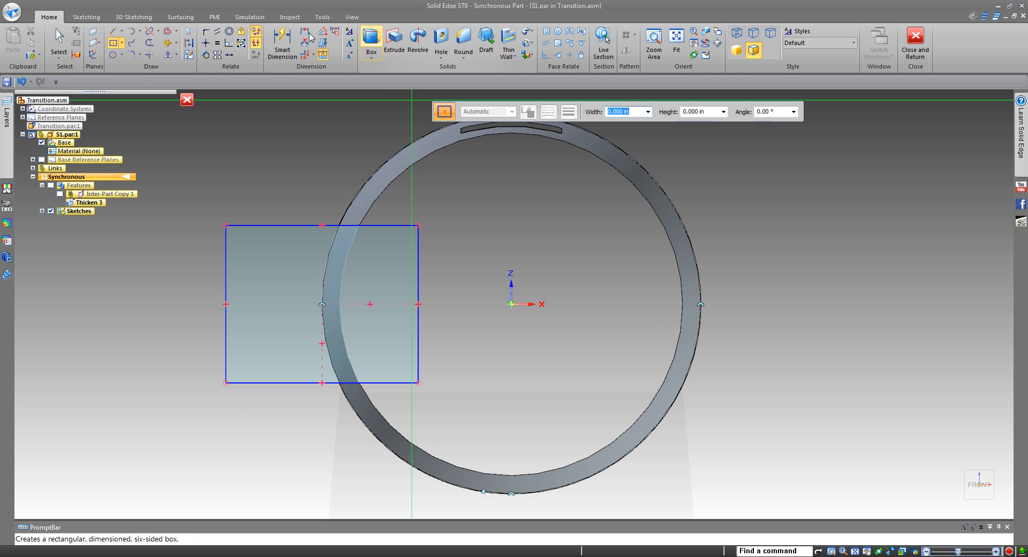
# - Dimension the rectangle's height at .032 in, return to the Transition assembly and reopen S1.par for in-place editing
pyautogui.click(282, 43)
pyautogui.click(225, 250)
pyautogui.click(167, 263)
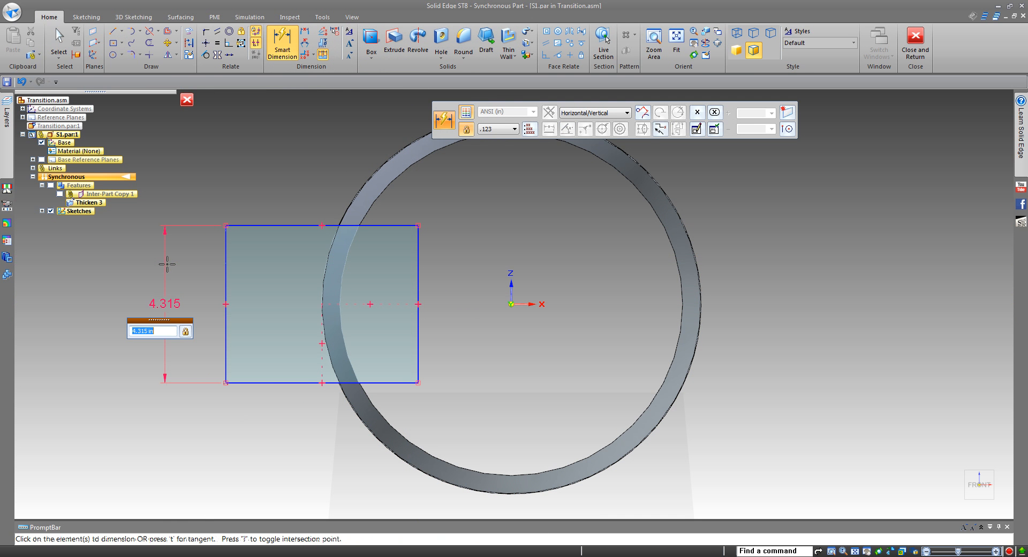
pyautogui.press('Return')
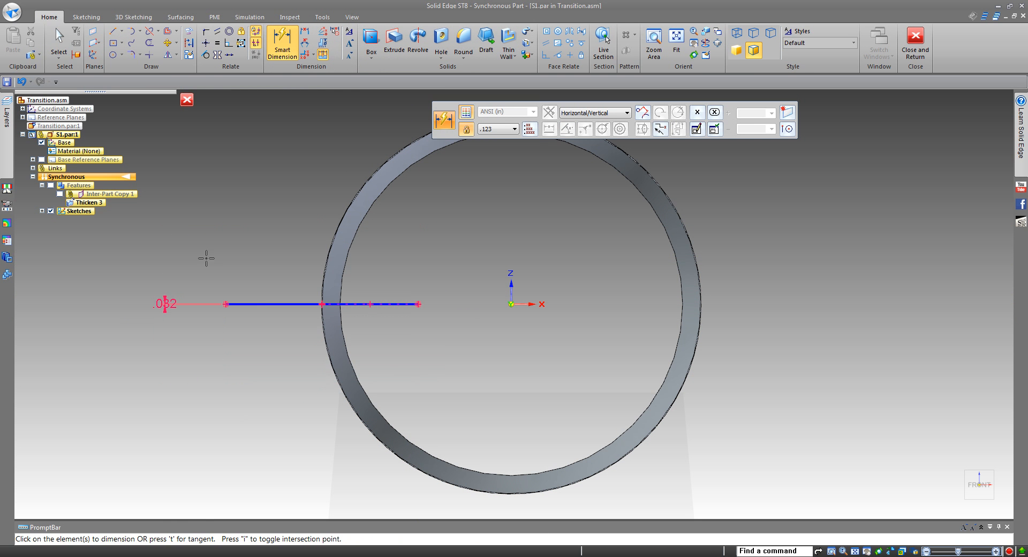
pyautogui.click(185, 100)
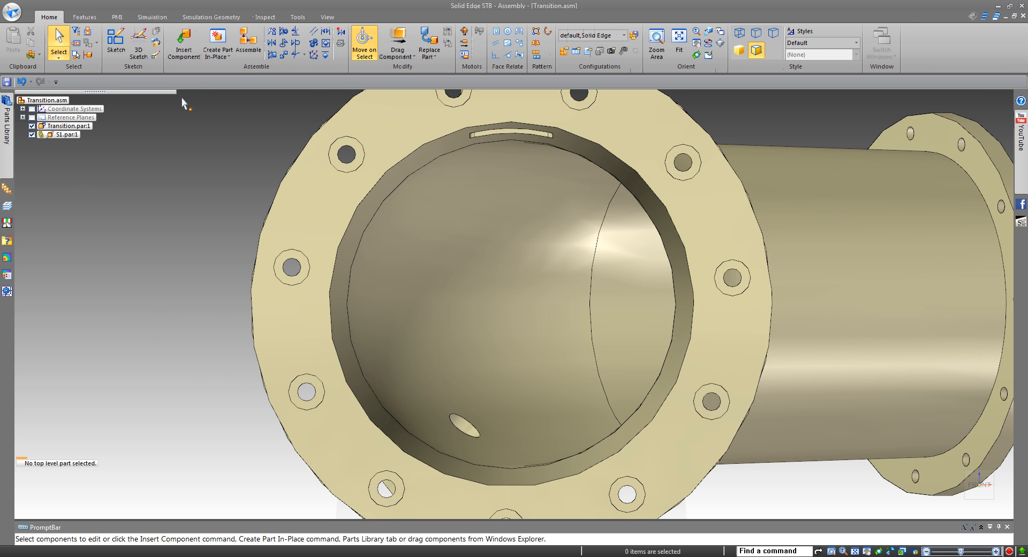
pyautogui.doubleClick(72, 137)
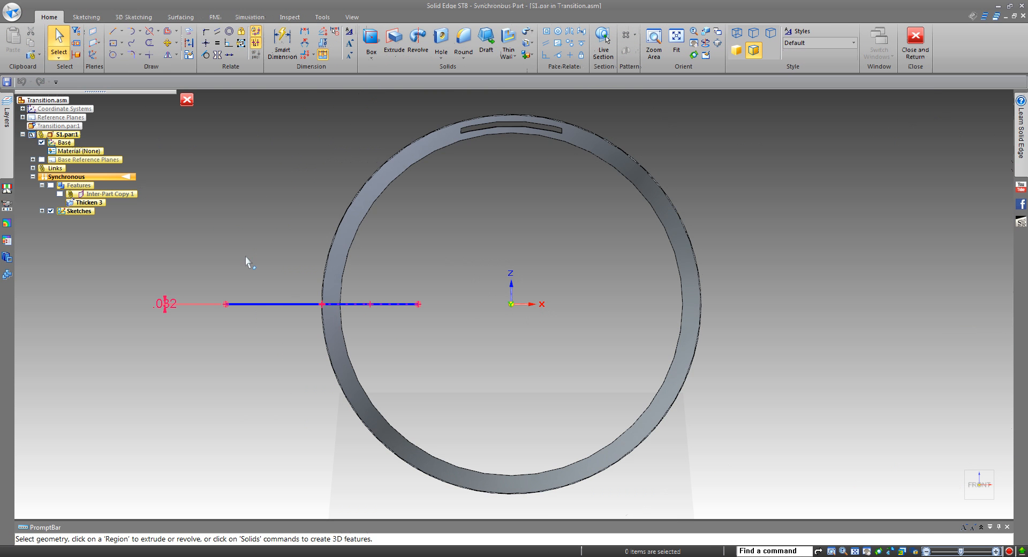
# - Extrude the thin rectangle as a cut along the full length of the shell to make a lengthwise slit
pyautogui.press('capslock')
pyautogui.moveTo(278, 332); pyautogui.dragTo(320, 337, button='middle')
pyautogui.scroll(-1, 320, 321)
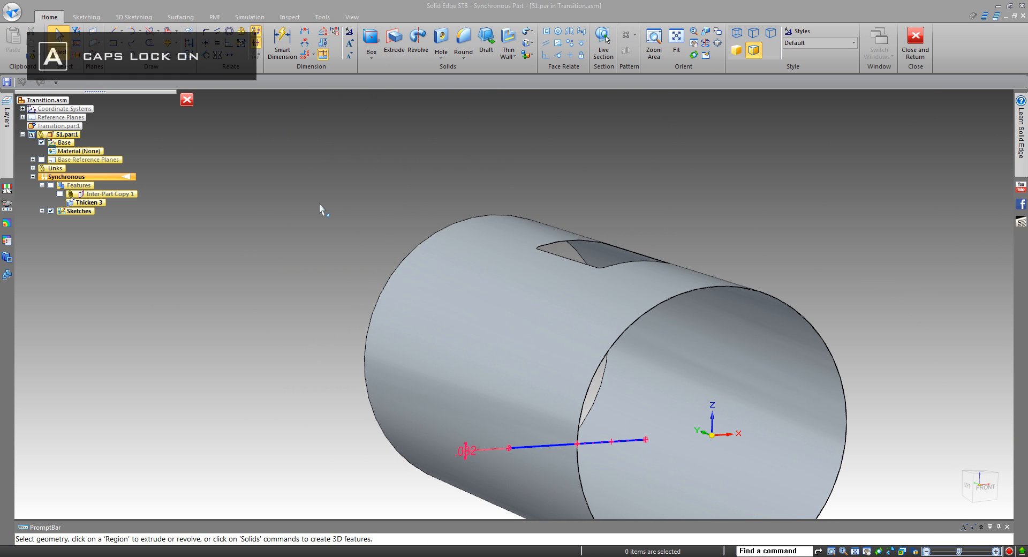
pyautogui.click(394, 42)
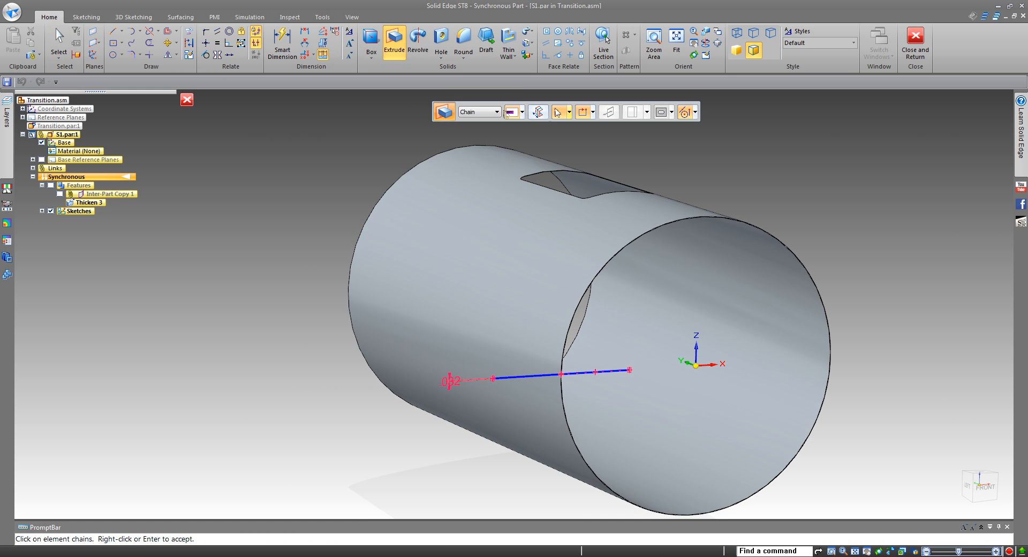
pyautogui.click(569, 112)
pyautogui.click(566, 140)
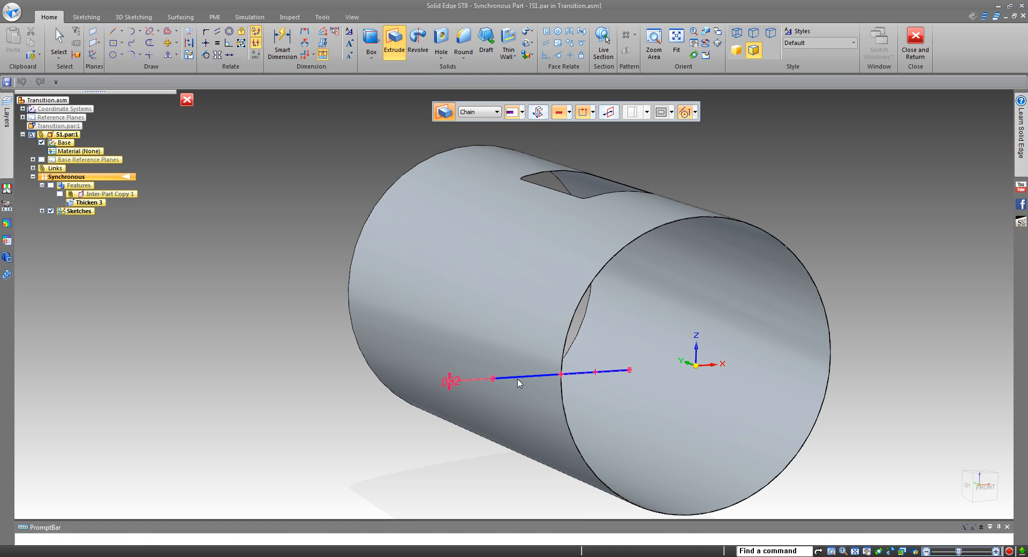
pyautogui.click(518, 382)
pyautogui.click(232, 284)
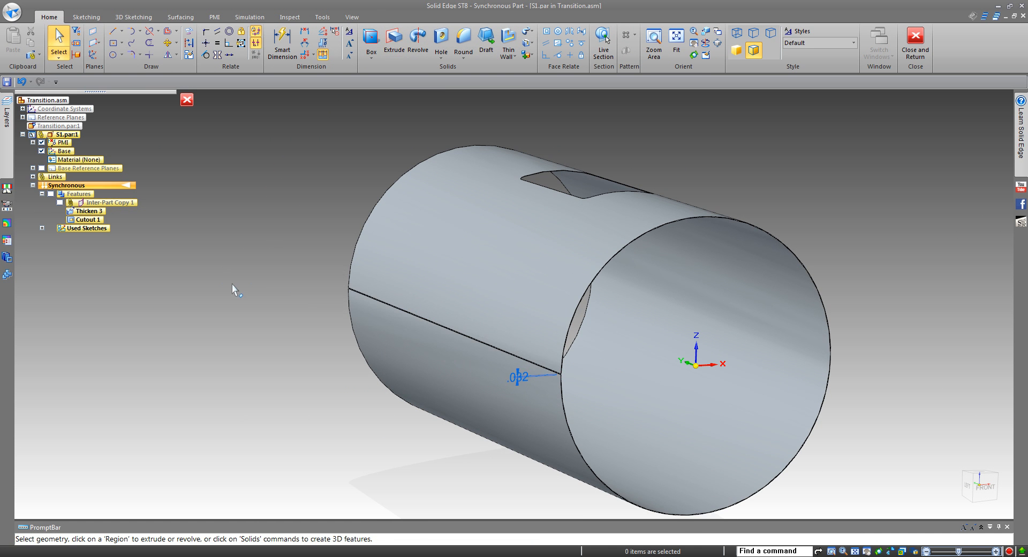
# - Display Transition.par around S1 to examine the rectangular branch over the shell's opening, and hide it again
pyautogui.moveTo(232, 284); pyautogui.dragTo(352, 296, button='middle')
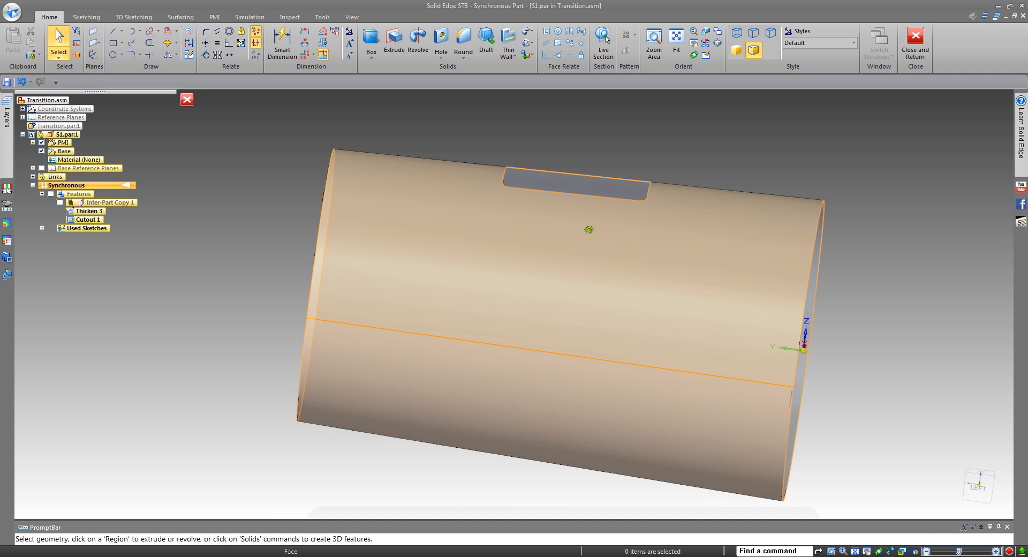
pyautogui.moveTo(588, 229); pyautogui.dragTo(578, 221, button='middle')
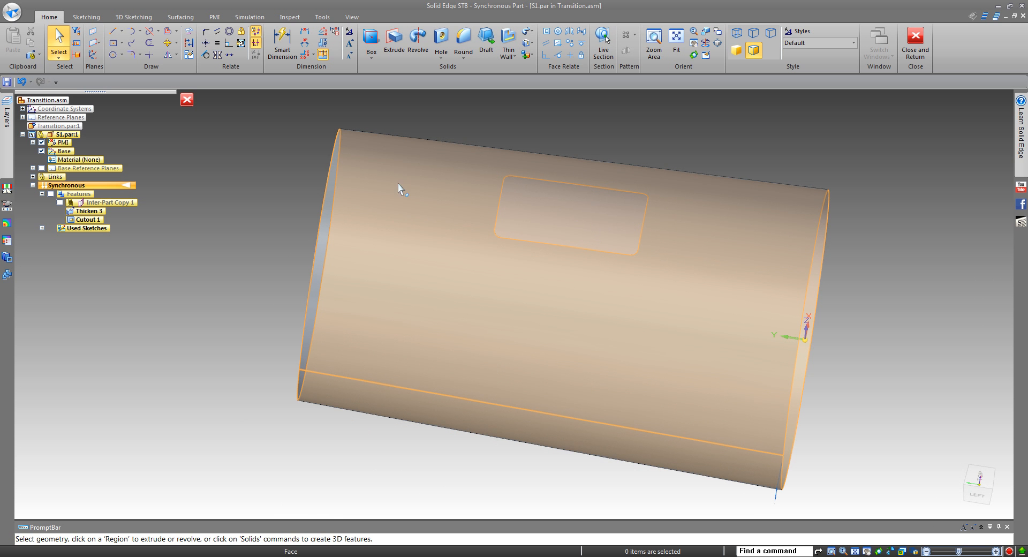
pyautogui.hotkey('ctrl', 'shift', 'p')
pyautogui.moveTo(250, 188); pyautogui.dragTo(328, 162, button='middle')
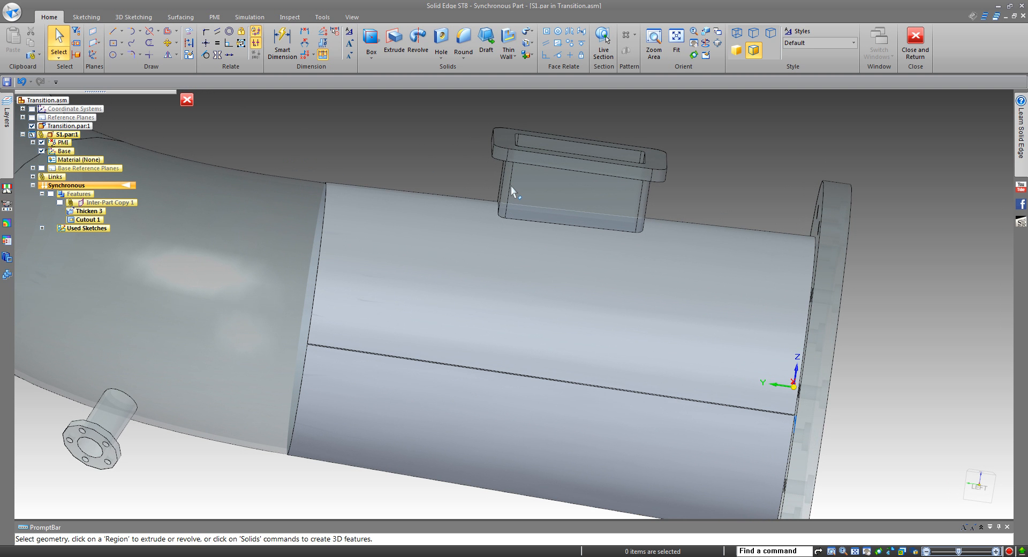
pyautogui.moveTo(568, 210); pyautogui.dragTo(557, 221, button='middle')
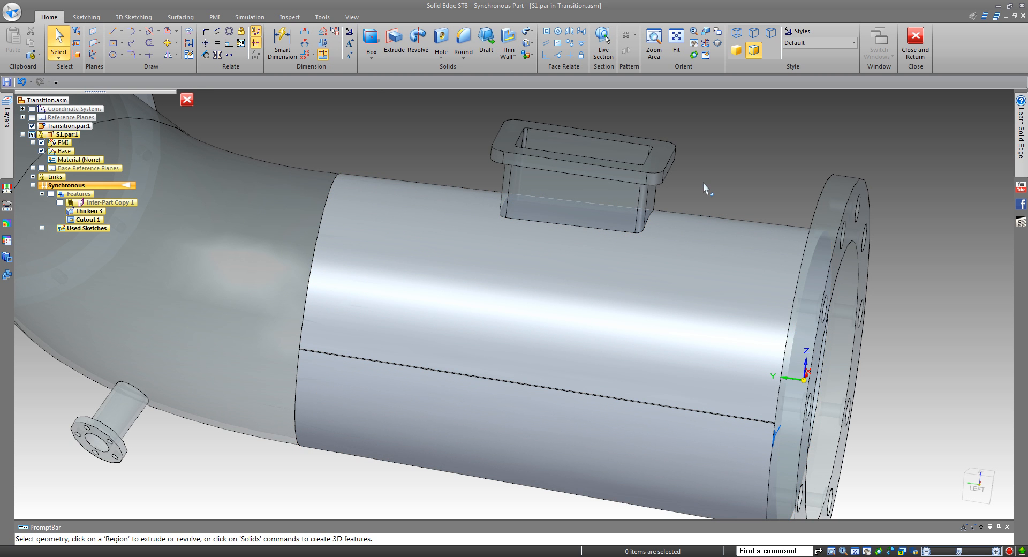
pyautogui.hotkey('ctrl', 'shift', 'p')
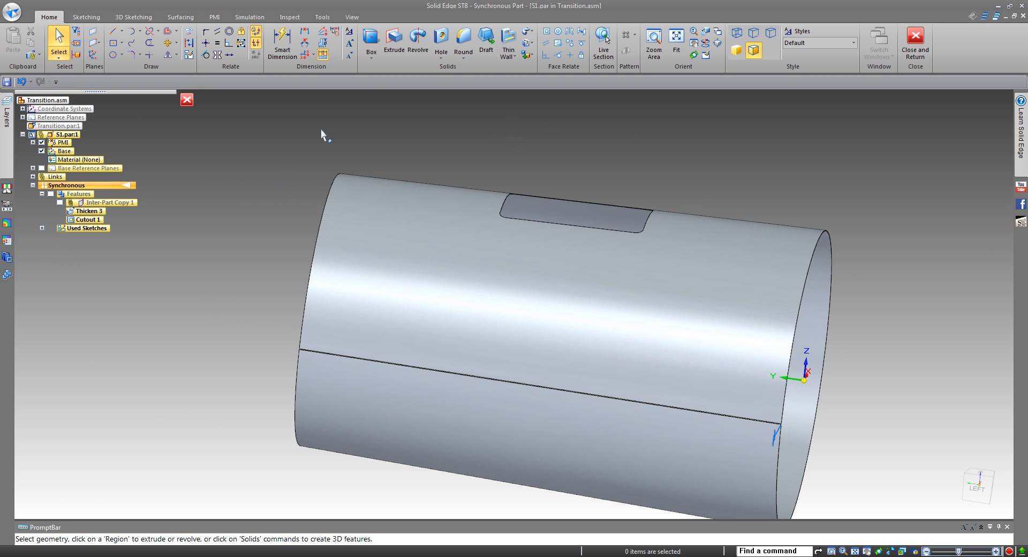
# - In a left view, sketch a tall rectangle by center on the YZ plane across the opening, about 0.734 in wide and 6.697 in high
pyautogui.click(112, 43)
pyautogui.moveTo(632, 279); pyautogui.dragTo(655, 295, button='middle')
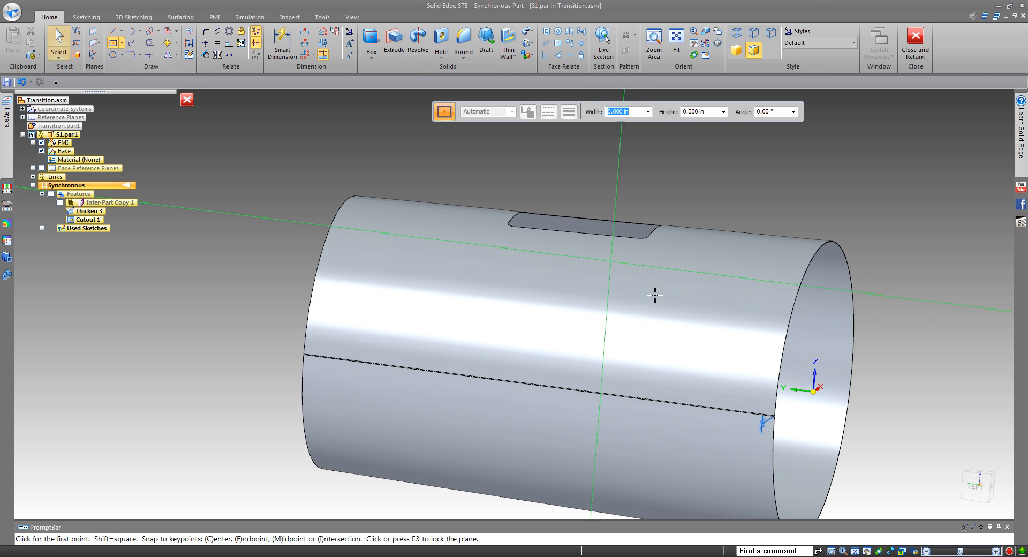
pyautogui.press('F3')
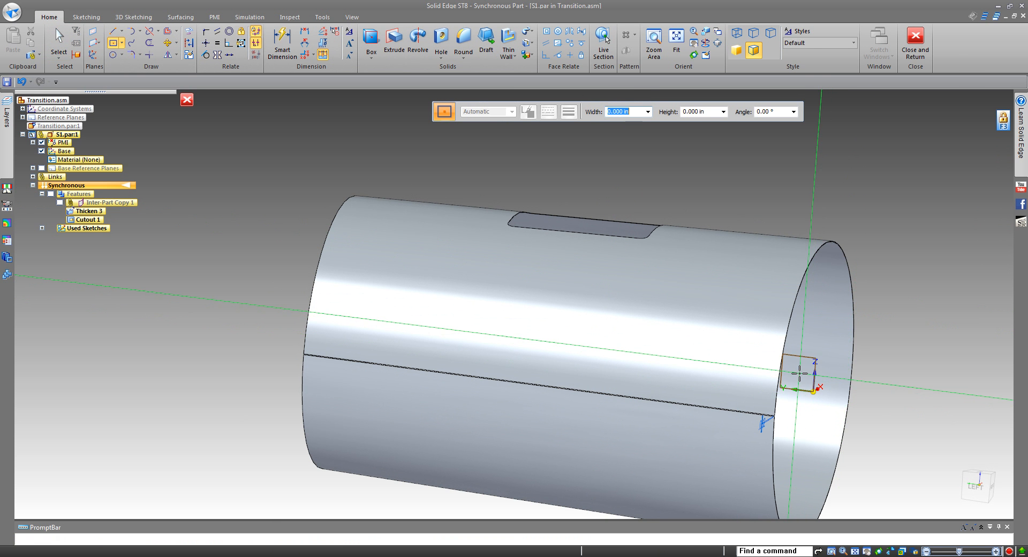
pyautogui.hotkey('ctrl', 'h')
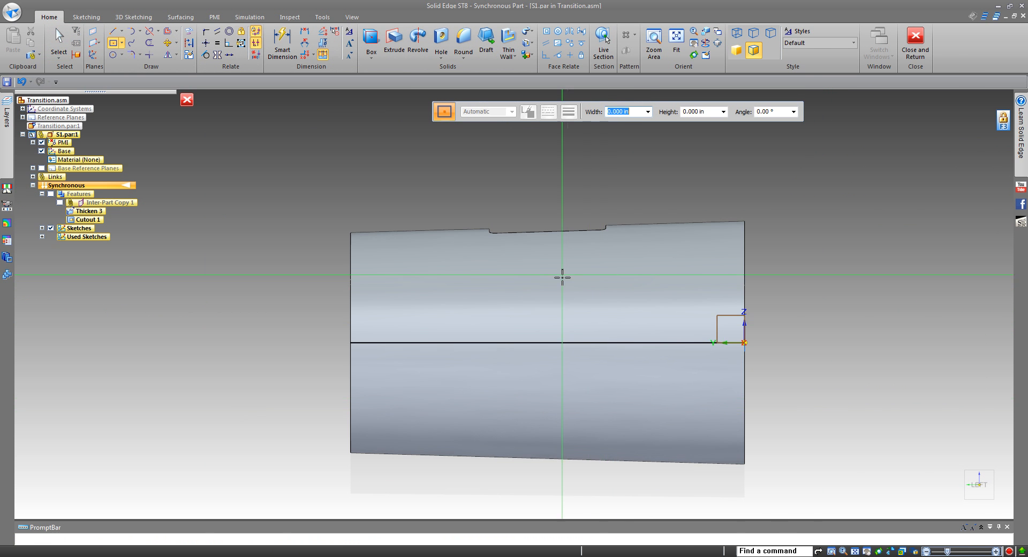
pyautogui.click(544, 286)
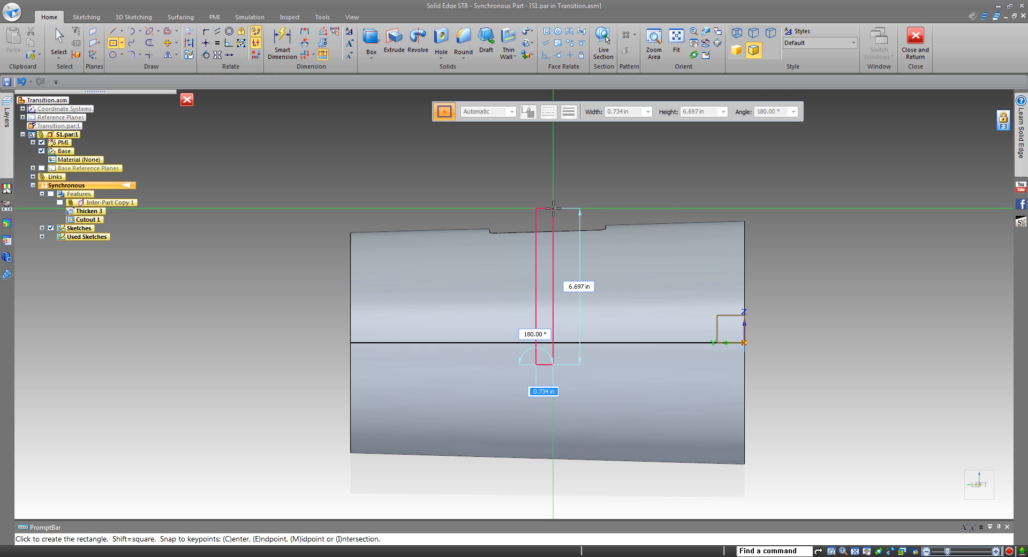
pyautogui.click(554, 208)
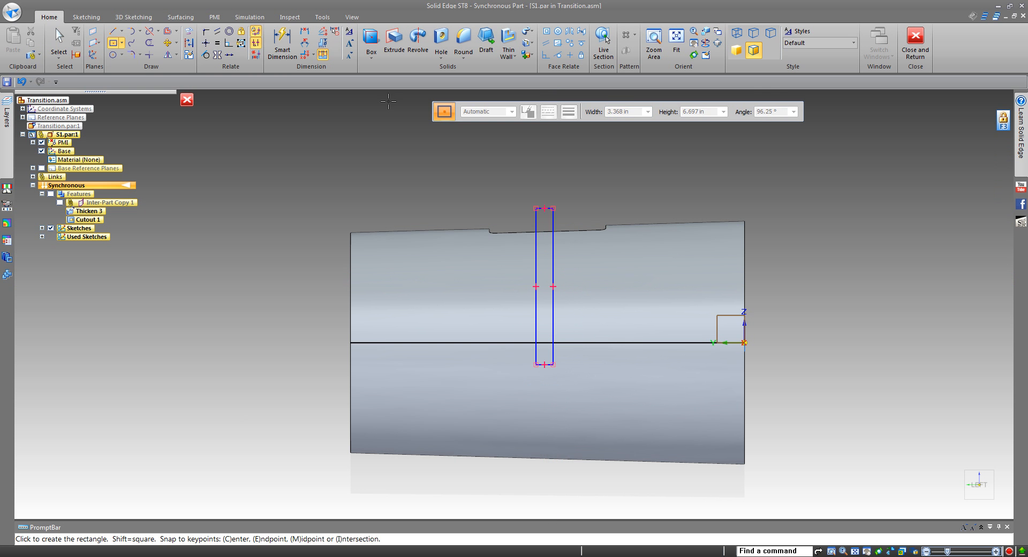
# - Connect the rectangle's lower corner on the flange-end side to the edge of the lengthwise slit
pyautogui.click(205, 30)
pyautogui.scroll(3, 559, 341)
pyautogui.click(546, 403)
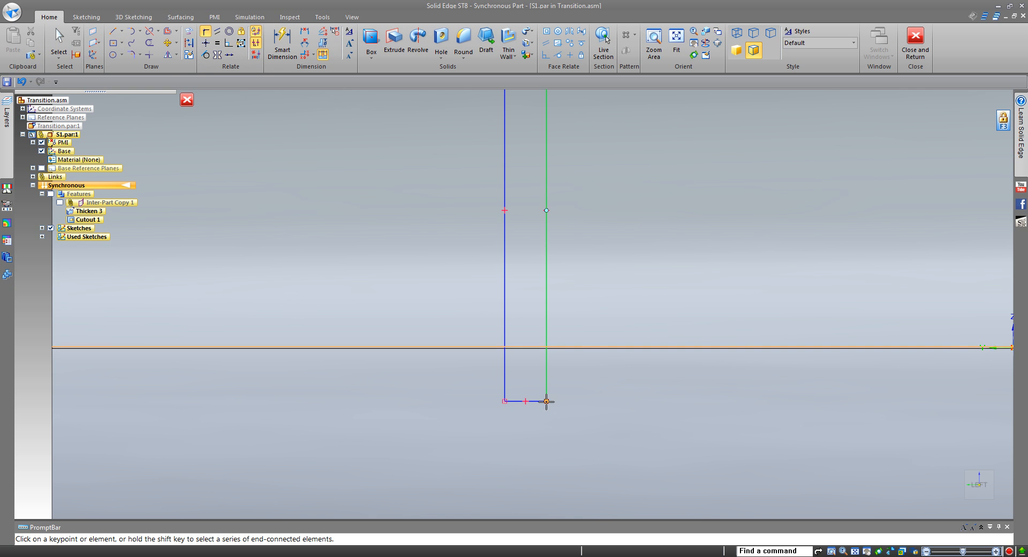
pyautogui.scroll(3, 569, 328)
pyautogui.click(568, 332)
pyautogui.scroll(-3, 539, 448)
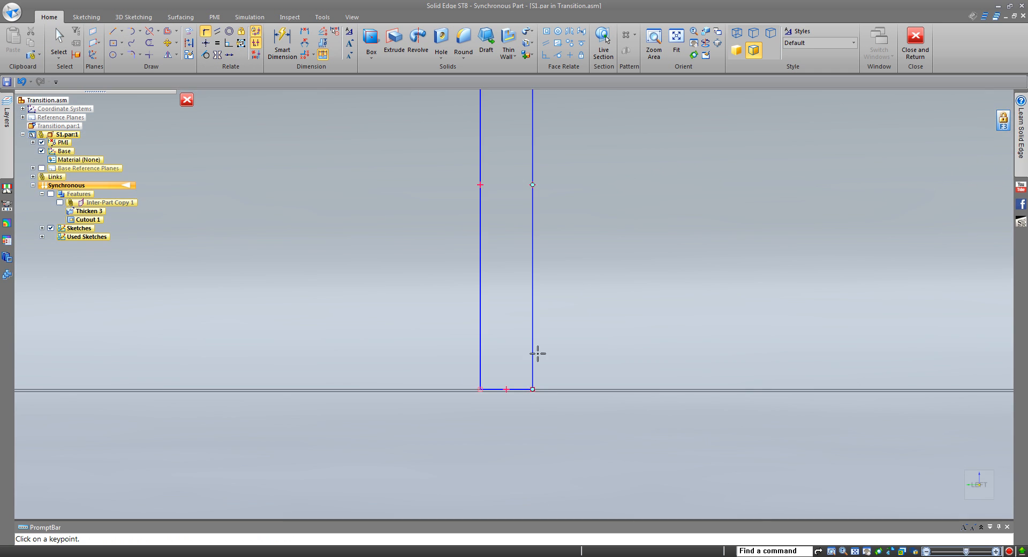
pyautogui.scroll(-4, 539, 352)
# - Dimension the tall rectangle's width at .032 in
pyautogui.click(282, 43)
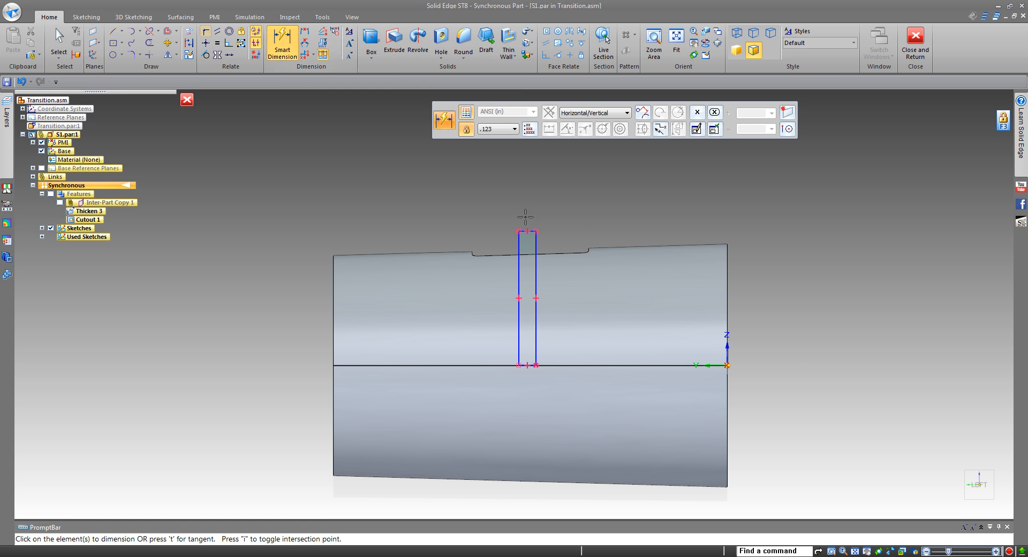
pyautogui.click(525, 230)
pyautogui.click(490, 216)
pyautogui.write('.')
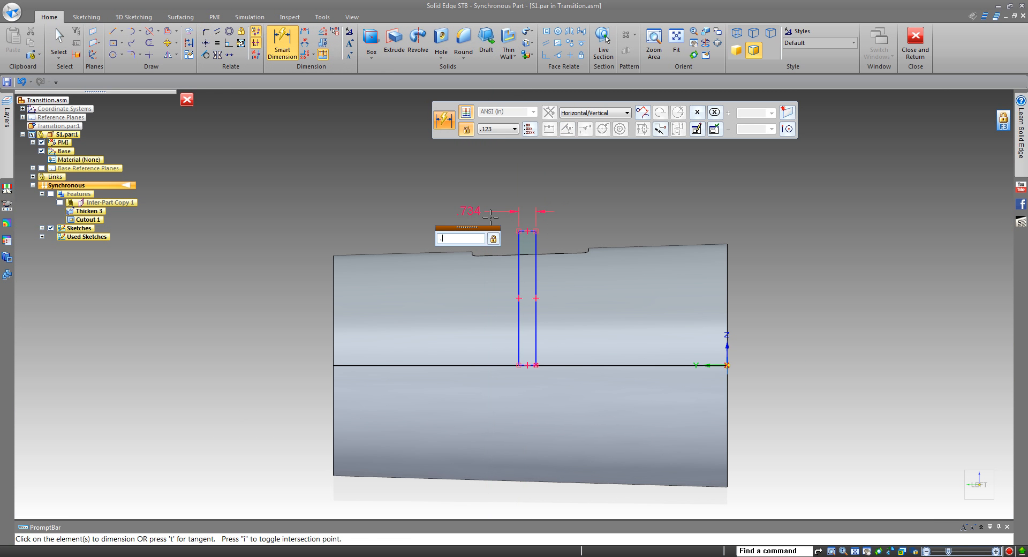
pyautogui.write('0325')
pyautogui.press('Return')
pyautogui.press('Escape')
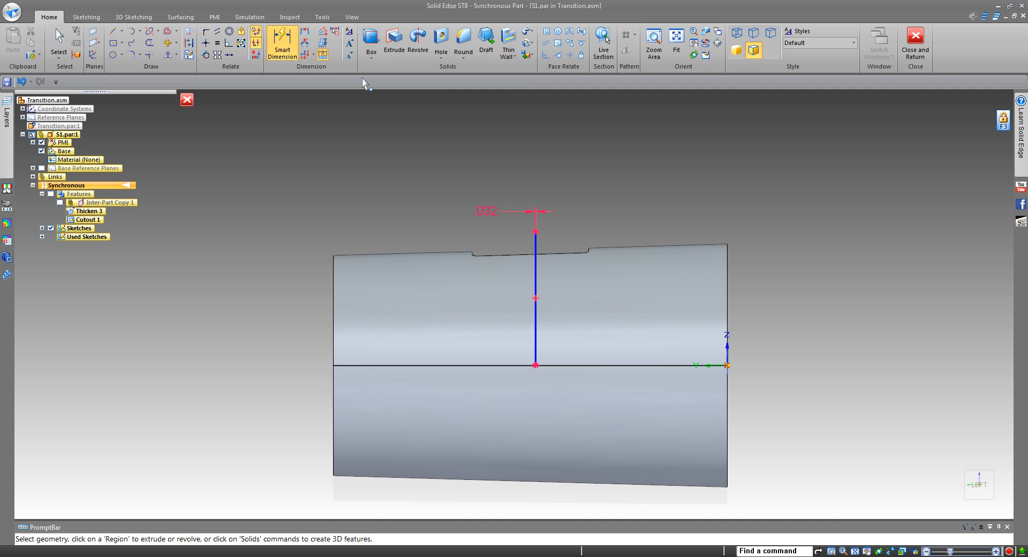
# - Add a distance dimension from the narrow rectangle to the origin-side end of the opening's straight edge and set it to 2.552 in
pyautogui.click(305, 31)
pyautogui.scroll(2, 511, 194)
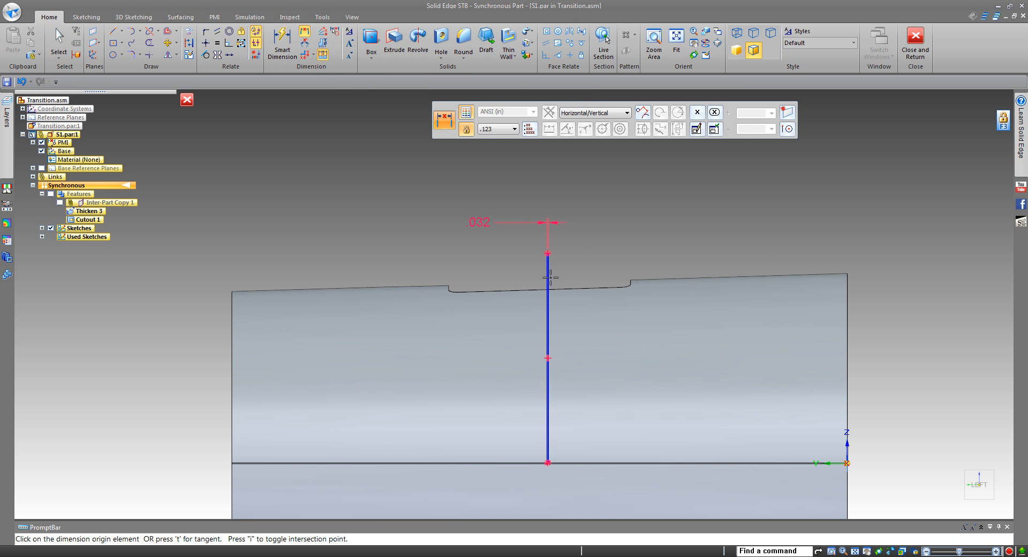
pyautogui.click(547, 277)
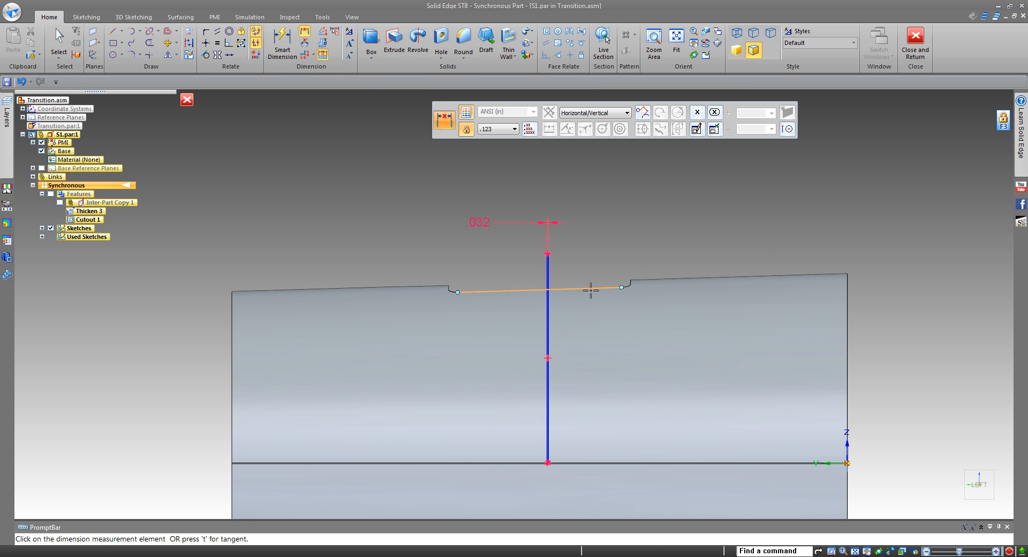
pyautogui.click(591, 288)
pyautogui.click(590, 264)
pyautogui.scroll(5, 588, 287)
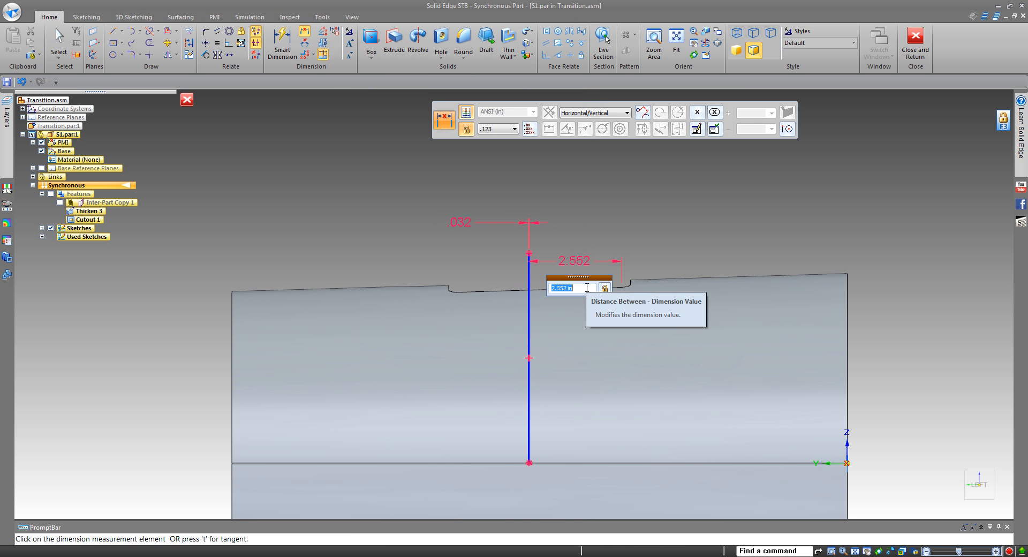
pyautogui.scroll(-5, 587, 288)
pyautogui.scroll(3, 587, 288)
pyautogui.scroll(-2, 587, 288)
pyautogui.scroll(4, 587, 288)
pyautogui.press('Return')
pyautogui.press('Escape')
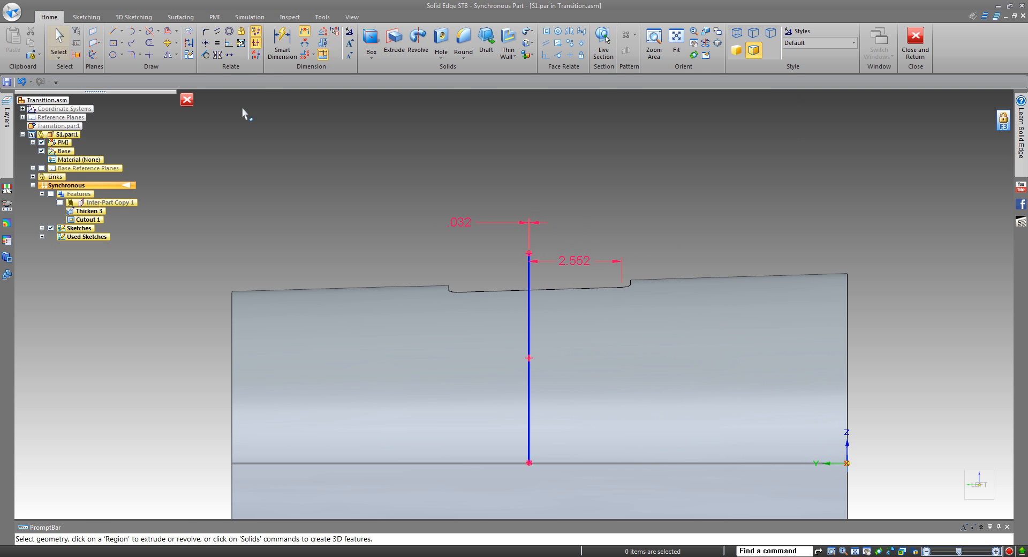
# - Extrude the narrow vertical rectangle as a cut through the negative X side of the shell, from the opening to the lengthwise slit
pyautogui.moveTo(231, 111); pyautogui.dragTo(383, 105, button='middle')
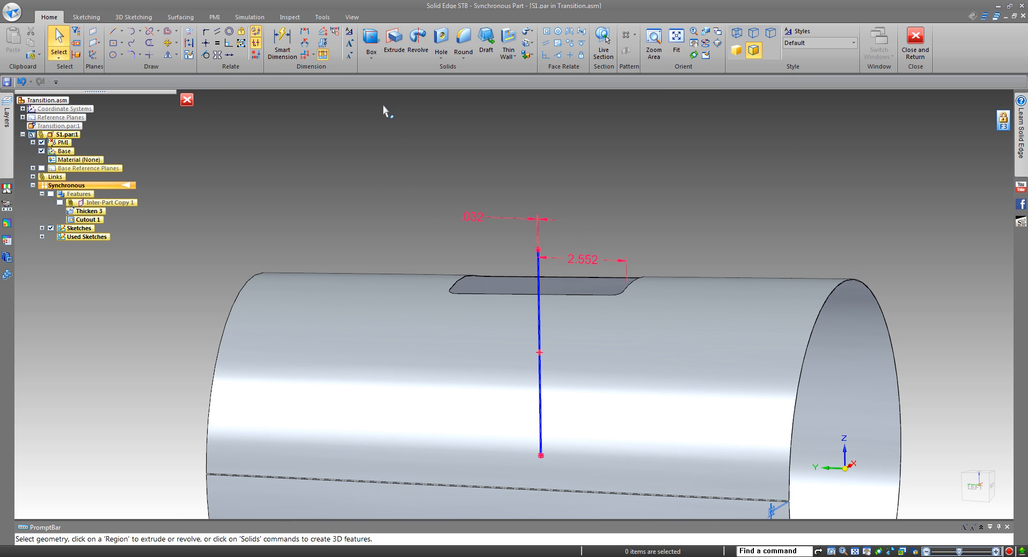
pyautogui.click(395, 40)
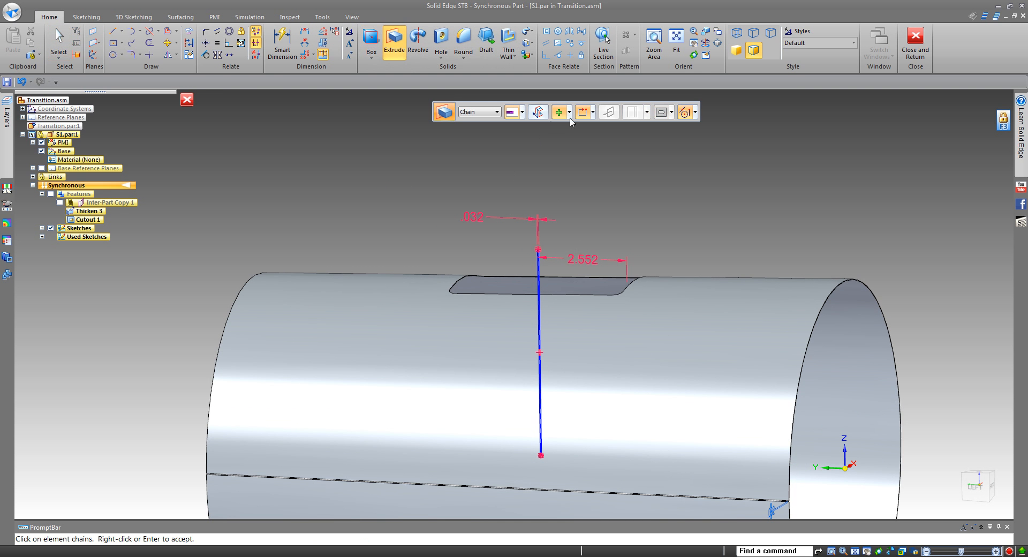
pyautogui.click(570, 142)
pyautogui.click(539, 276)
pyautogui.rightClick(539, 277)
pyautogui.click(159, 332)
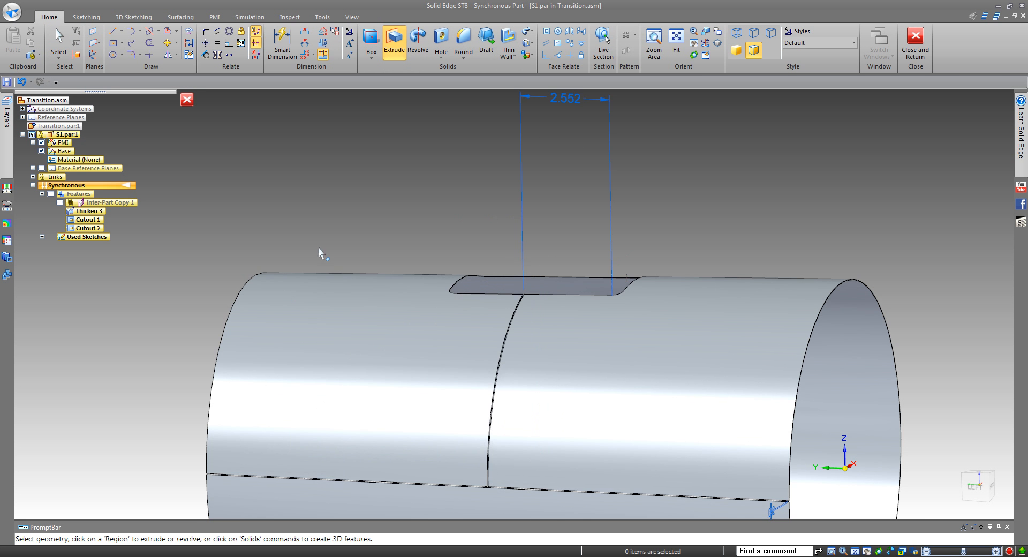
# - Examine both slits and the opening from several sides, and display Transition.par around the shell again
pyautogui.moveTo(369, 198); pyautogui.dragTo(328, 242, button='middle')
pyautogui.keyDown('shift'); pyautogui.moveTo(554, 218); pyautogui.dragTo(551, 127, button='middle'); pyautogui.keyUp('shift')
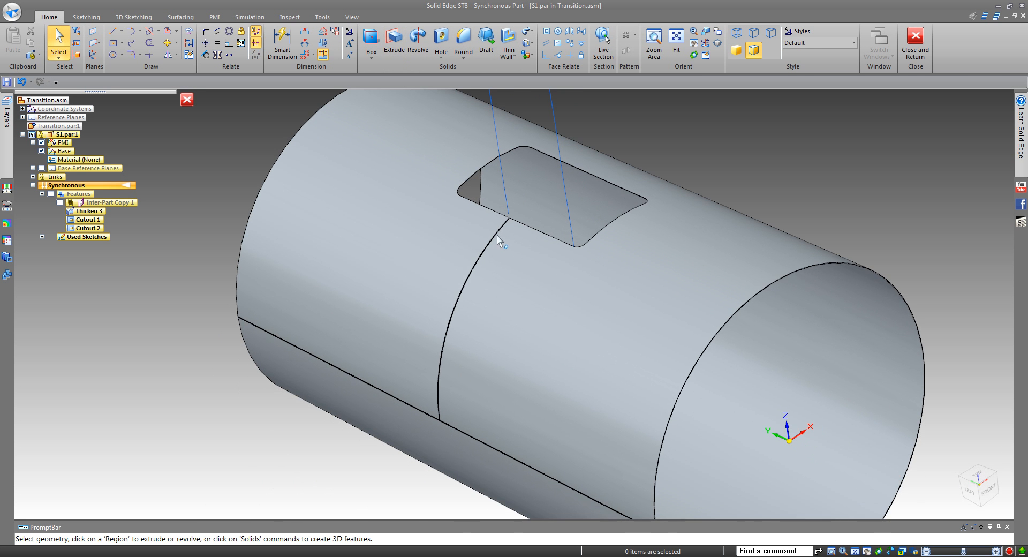
pyautogui.moveTo(702, 174)
pyautogui.keyDown('shift'); pyautogui.mouseDown(button='middle')
pyautogui.moveTo(625, 193)
pyautogui.moveTo(672, 164)
pyautogui.moveTo(757, 139)
pyautogui.moveTo(721, 146)
pyautogui.moveTo(722, 176)
pyautogui.mouseUp(button='middle'); pyautogui.keyUp('shift')
pyautogui.scroll(-1, 645, 170)
pyautogui.moveTo(322, 131); pyautogui.dragTo(343, 142, button='middle')
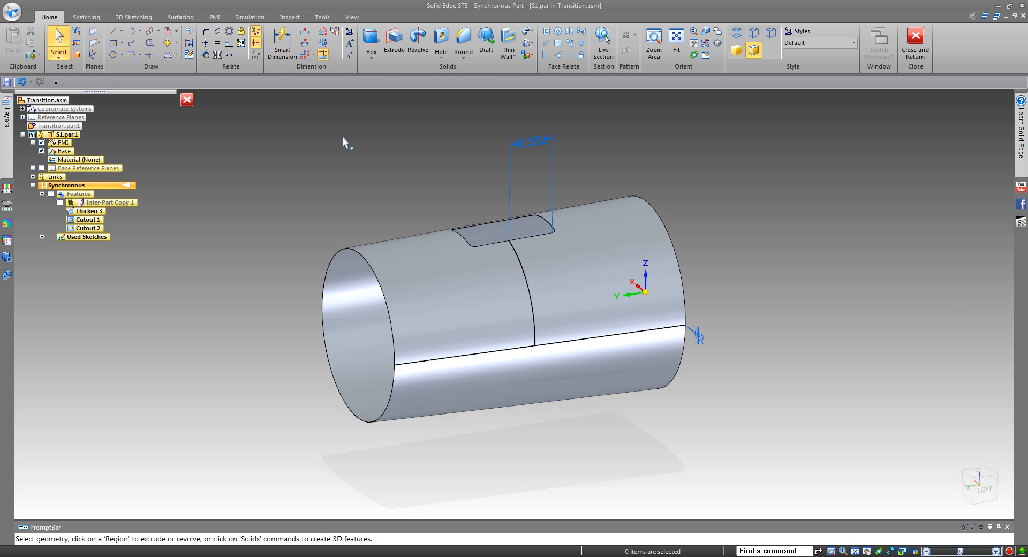
pyautogui.moveTo(352, 137); pyautogui.dragTo(432, 180, button='middle')
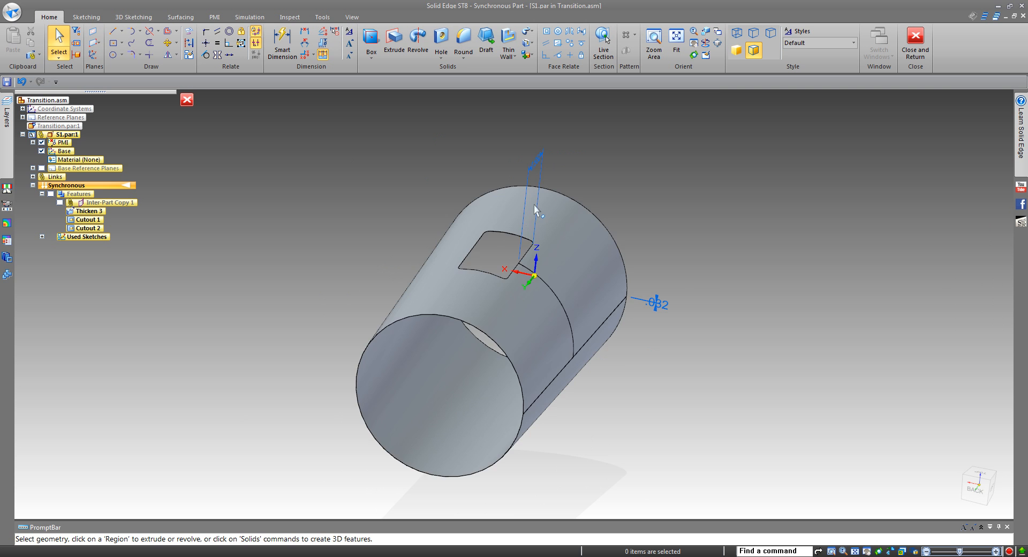
pyautogui.moveTo(644, 210)
pyautogui.mouseDown(button='middle')
pyautogui.moveTo(553, 189)
pyautogui.moveTo(642, 211)
pyautogui.mouseUp(button='middle')
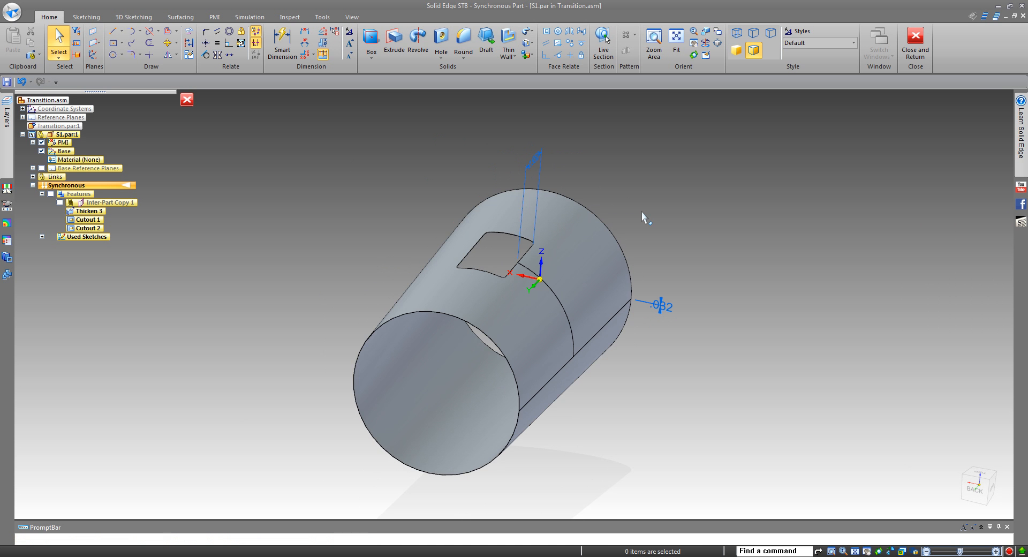
pyautogui.hotkey('ctrl', 'shift', 'h')
pyautogui.moveTo(680, 239); pyautogui.dragTo(586, 271, button='middle')
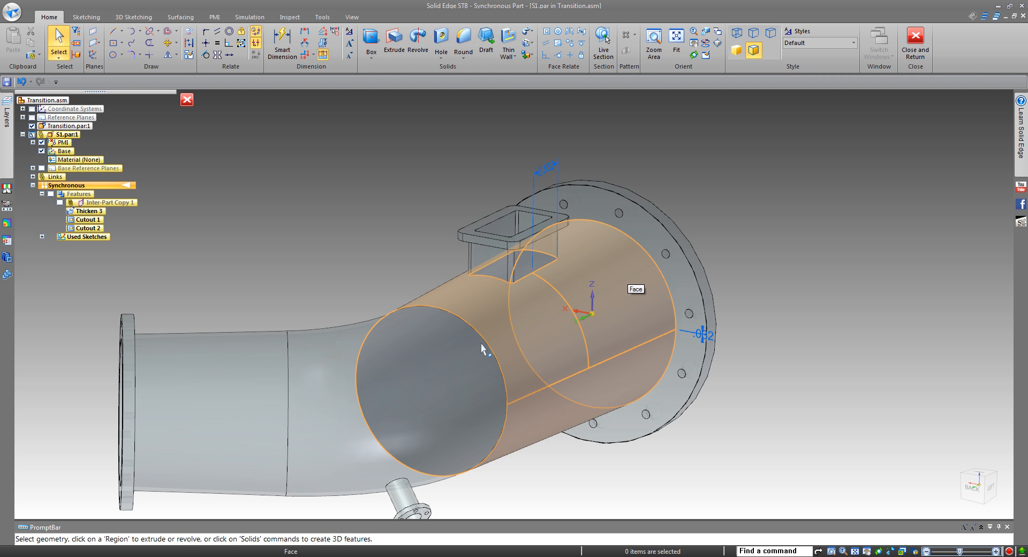
# - Hide Transition.par and create an offset surface 0.500 in outside the thin shell
pyautogui.moveTo(454, 147); pyautogui.dragTo(451, 162, button='middle')
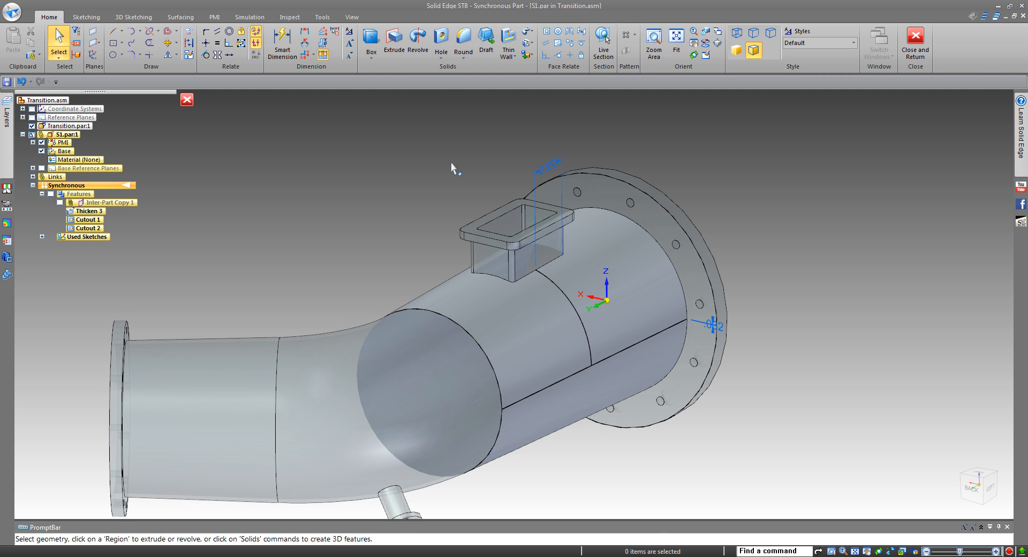
pyautogui.hotkey('ctrl', 'shift', 'p')
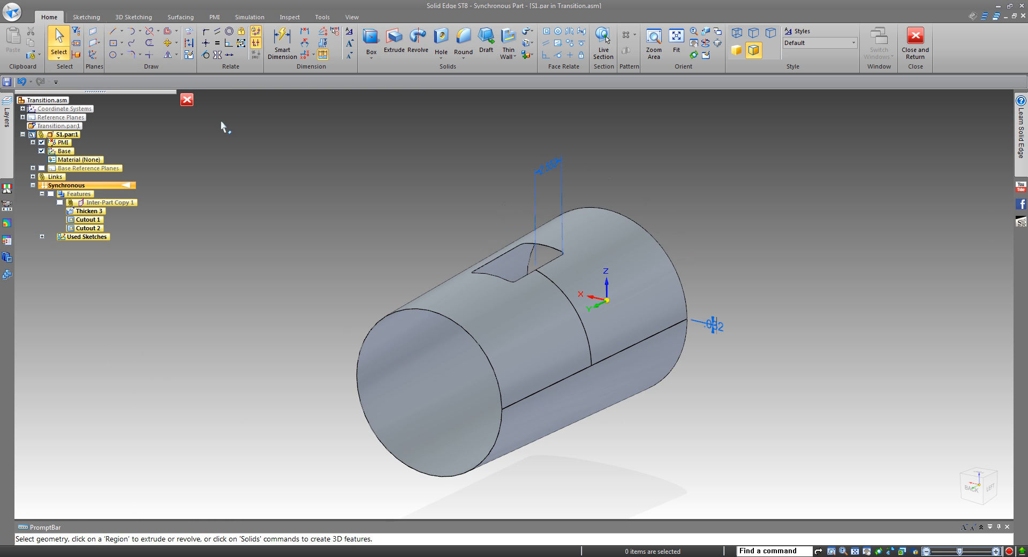
pyautogui.click(185, 20)
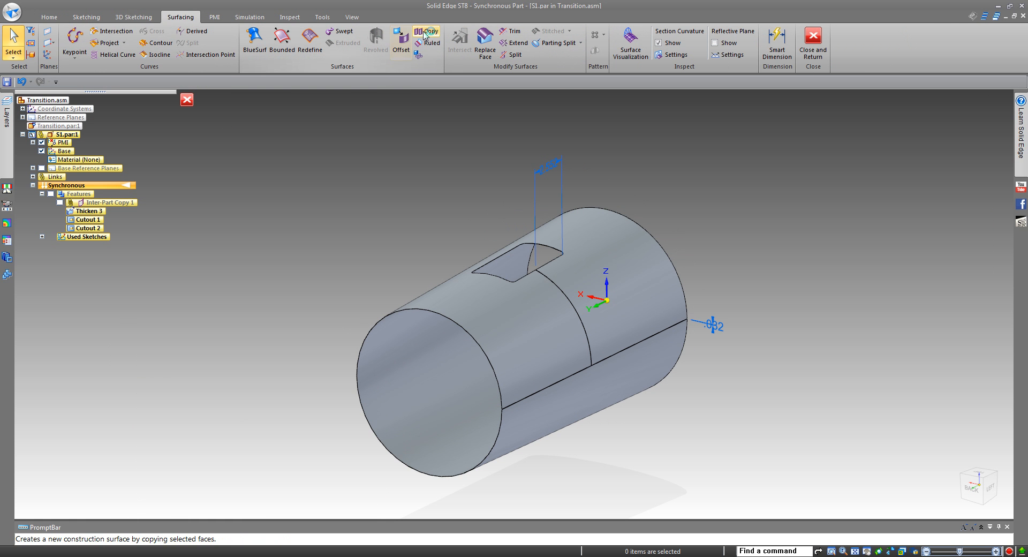
pyautogui.click(402, 40)
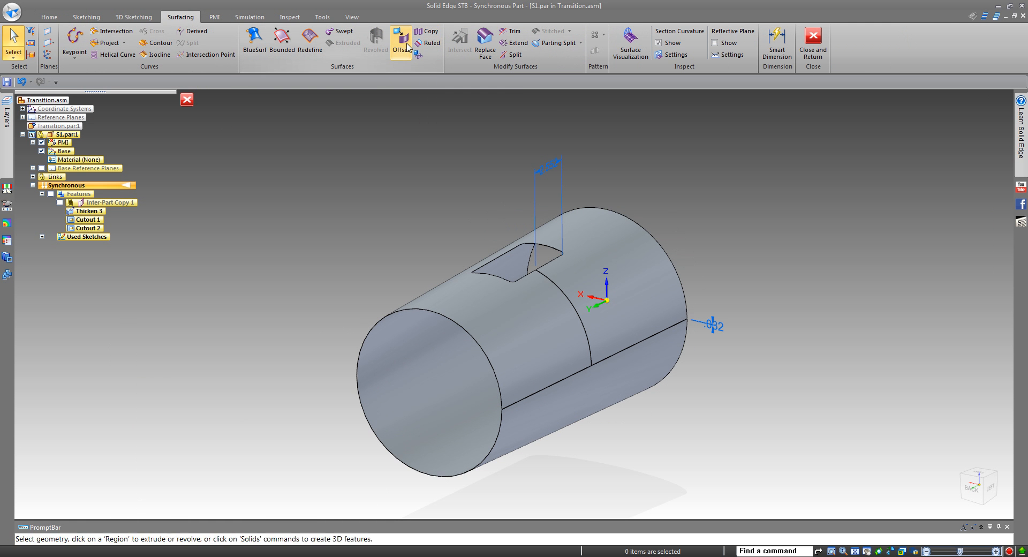
pyautogui.click(471, 291)
pyautogui.rightClick(451, 257)
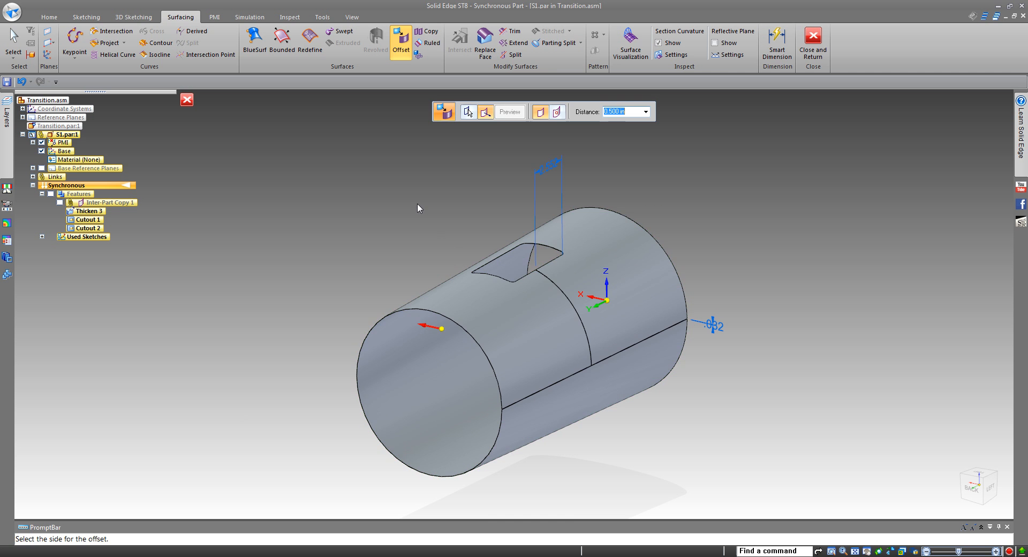
pyautogui.moveTo(415, 207); pyautogui.dragTo(479, 258, button='middle')
pyautogui.click(408, 217)
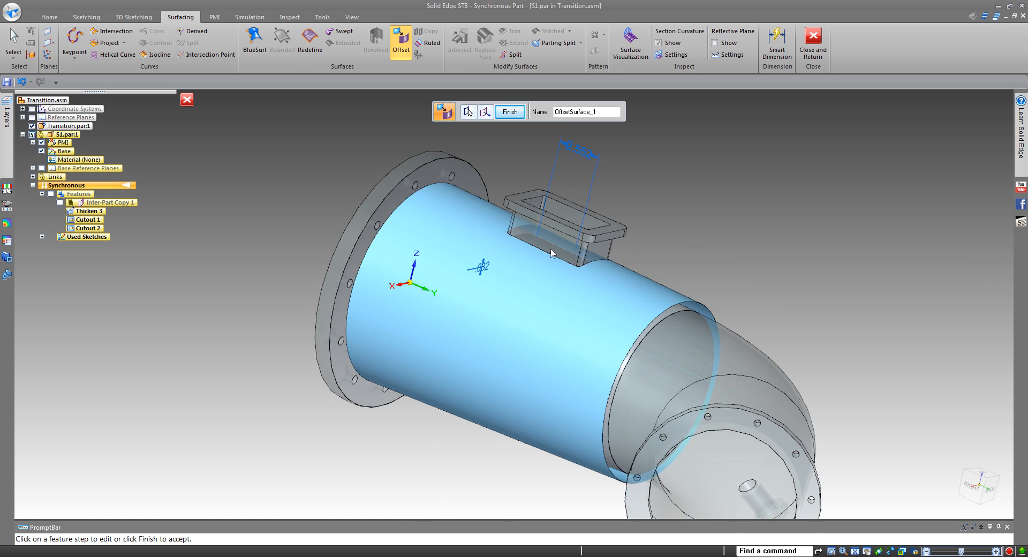
# - Examine how the offset surface meets the rectangular branch around the opening, then look over the shell with Transition.par hidden again
pyautogui.scroll(5, 551, 250)
pyautogui.moveTo(584, 275); pyautogui.dragTo(632, 274, button='middle')
pyautogui.scroll(5, 411, 217)
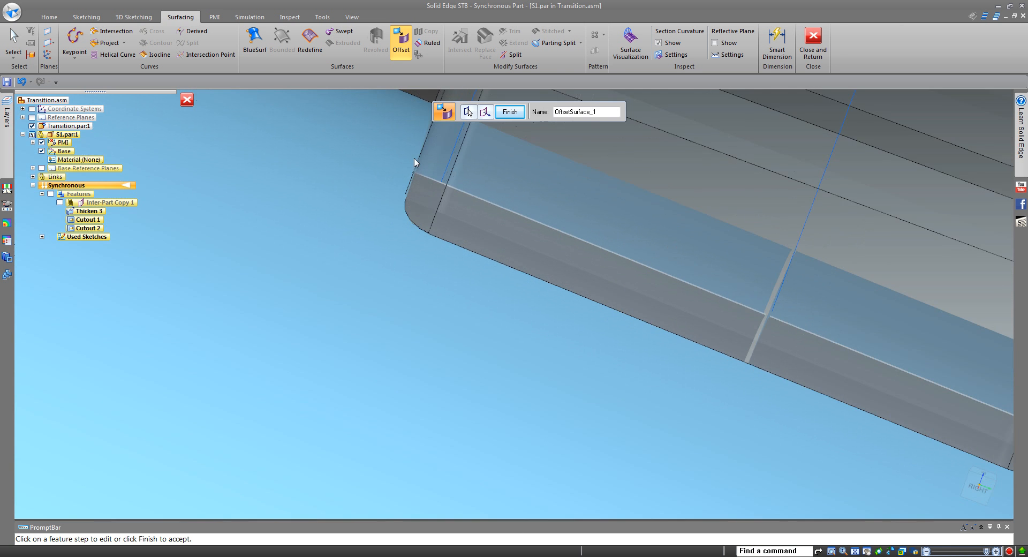
pyautogui.moveTo(415, 158); pyautogui.dragTo(394, 150, button='middle')
pyautogui.keyDown('shift'); pyautogui.moveTo(473, 193); pyautogui.dragTo(255, 120, button='middle'); pyautogui.keyUp('shift')
pyautogui.moveTo(765, 334)
pyautogui.mouseDown(button='middle')
pyautogui.moveTo(830, 339)
pyautogui.moveTo(821, 341)
pyautogui.mouseUp(button='middle')
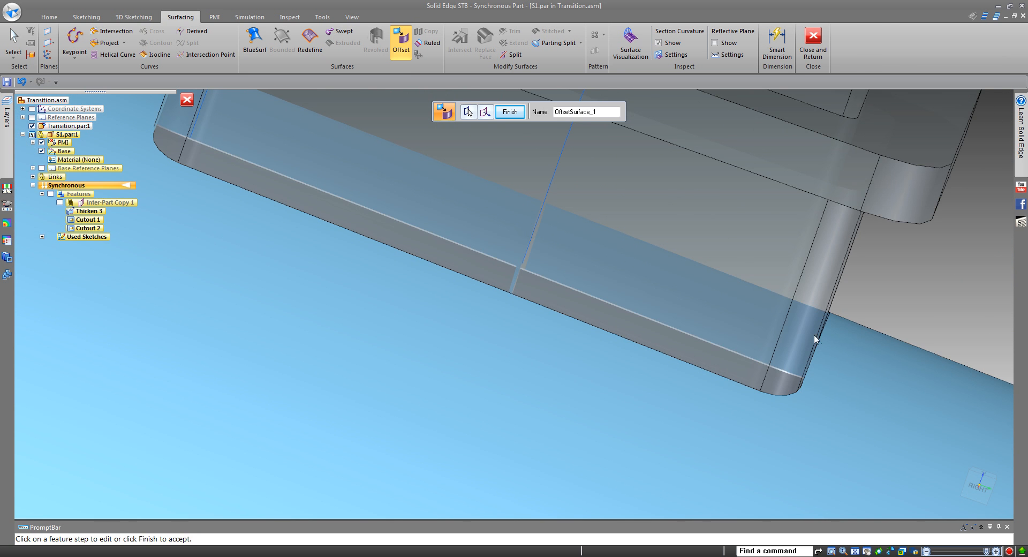
pyautogui.hotkey('ctrl', 'shift', 'p')
pyautogui.scroll(-4, 792, 327)
pyautogui.moveTo(758, 324); pyautogui.dragTo(605, 304, button='middle')
pyautogui.scroll(-4, 634, 295)
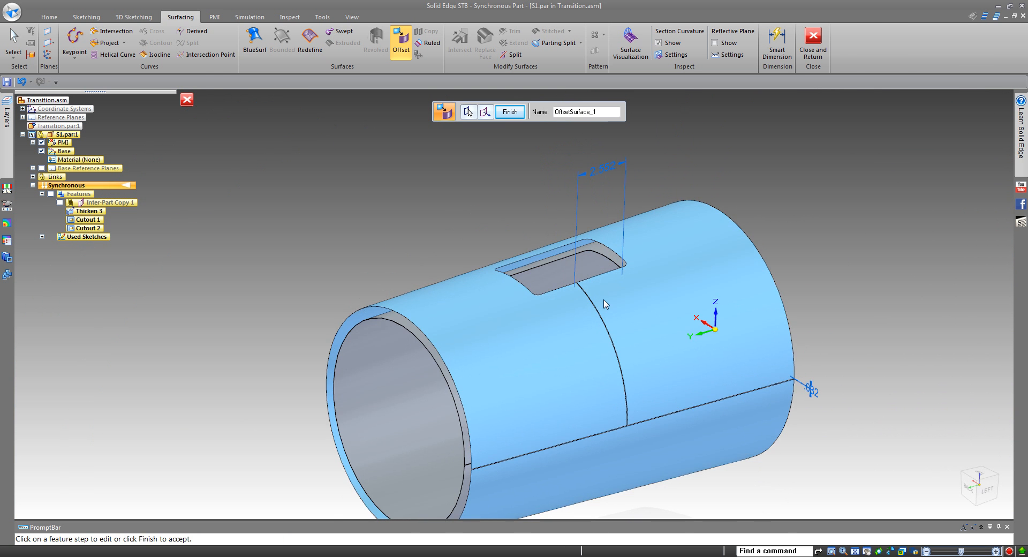
# - Finish the offset surface and add a new part body, naming the initial body IS1 and the new body OS1
pyautogui.click(49, 17)
pyautogui.click(530, 42)
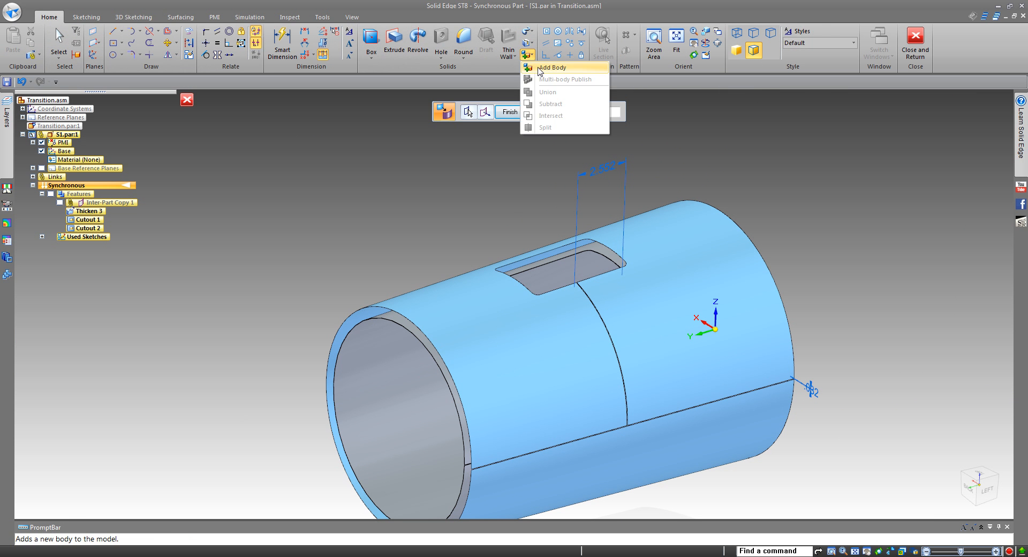
pyautogui.click(540, 72)
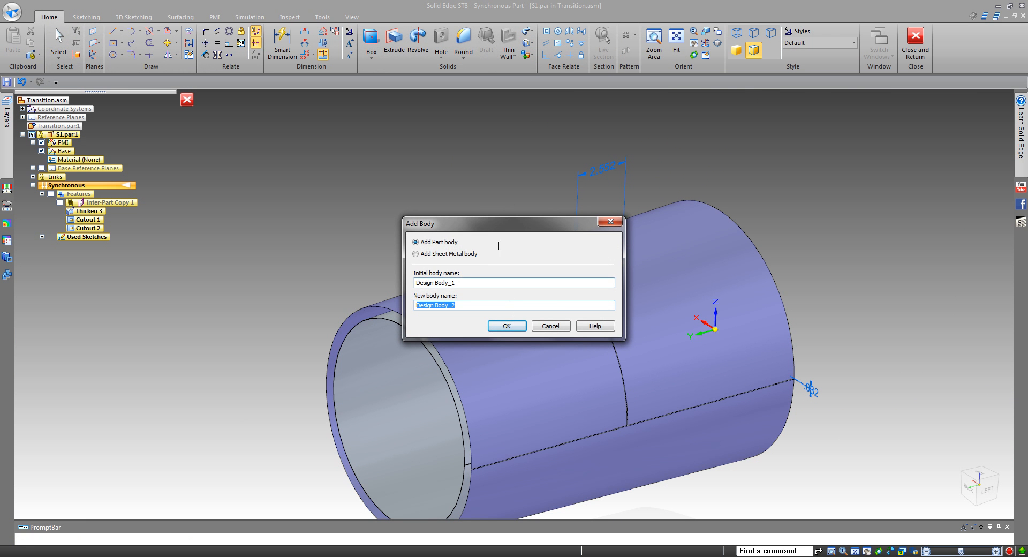
pyautogui.moveTo(501, 231); pyautogui.dragTo(391, 183)
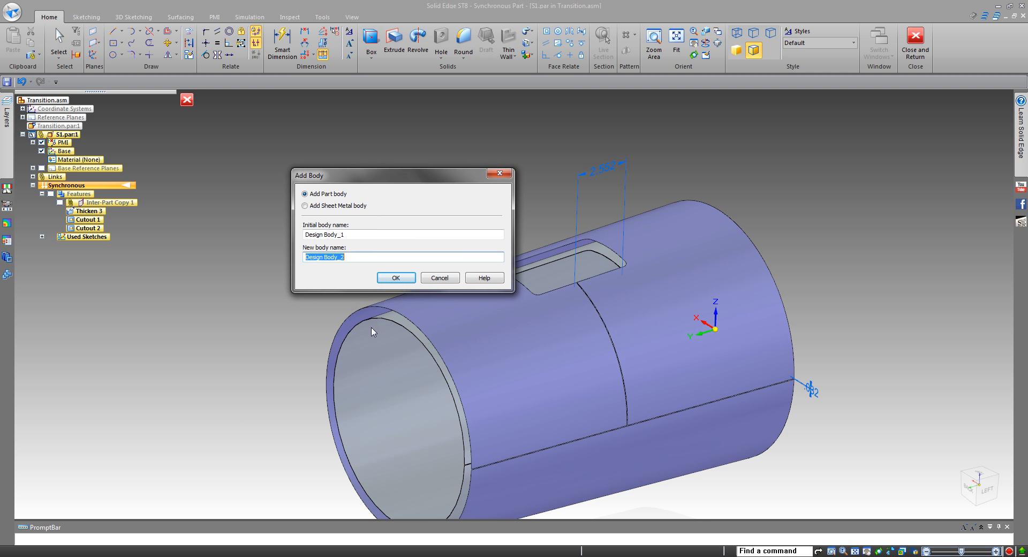
pyautogui.click(350, 235)
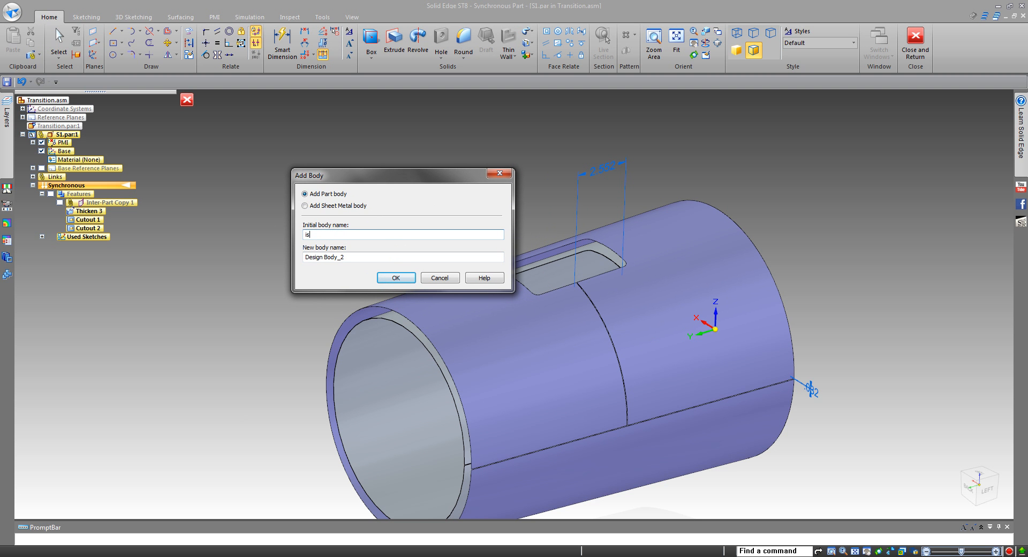
pyautogui.press('capslock')
pyautogui.moveTo(356, 259); pyautogui.dragTo(300, 257)
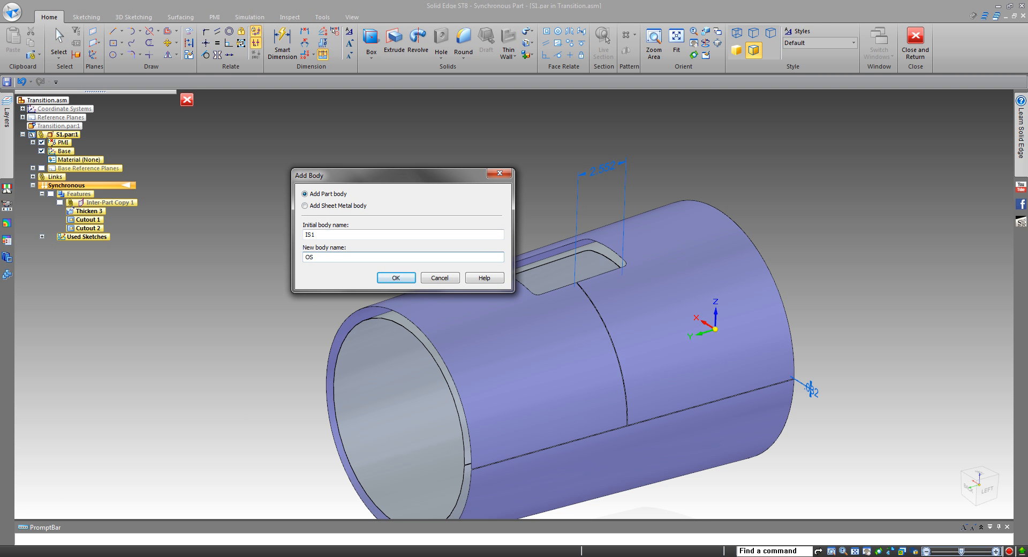
pyautogui.click(395, 277)
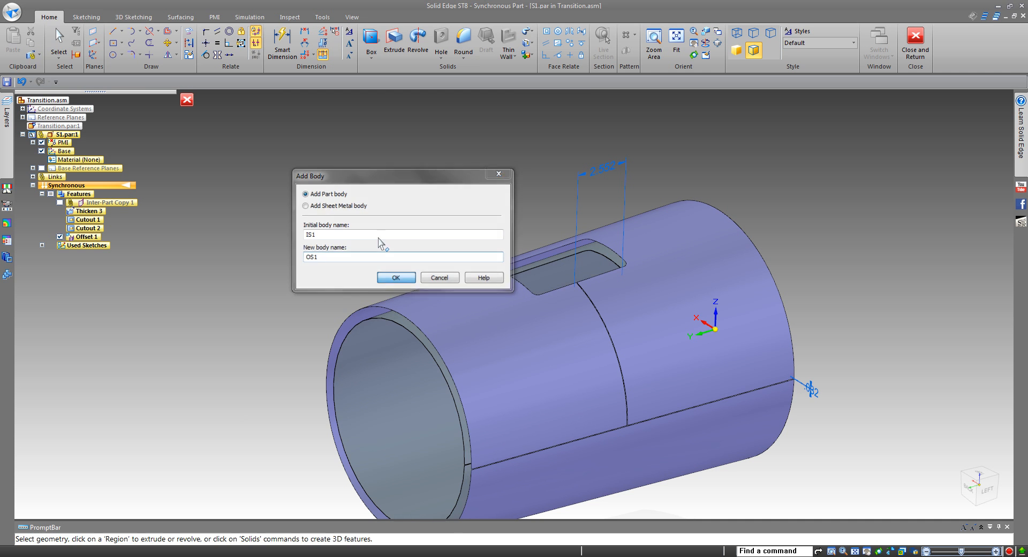
# - Thicken the offset surface into the outer shell body OS1 and view the gap between both shells at the open end
pyautogui.click(528, 32)
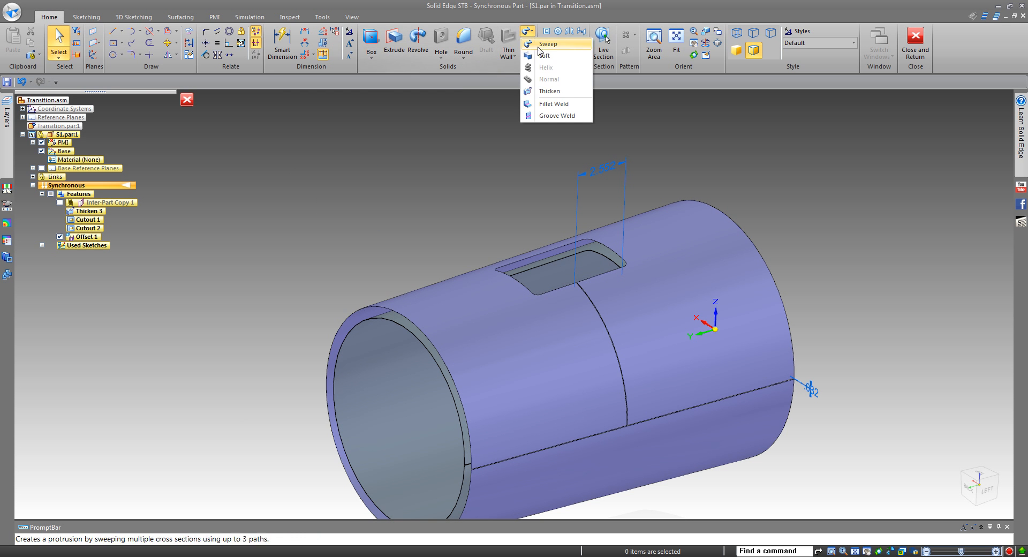
pyautogui.click(549, 91)
pyautogui.click(473, 282)
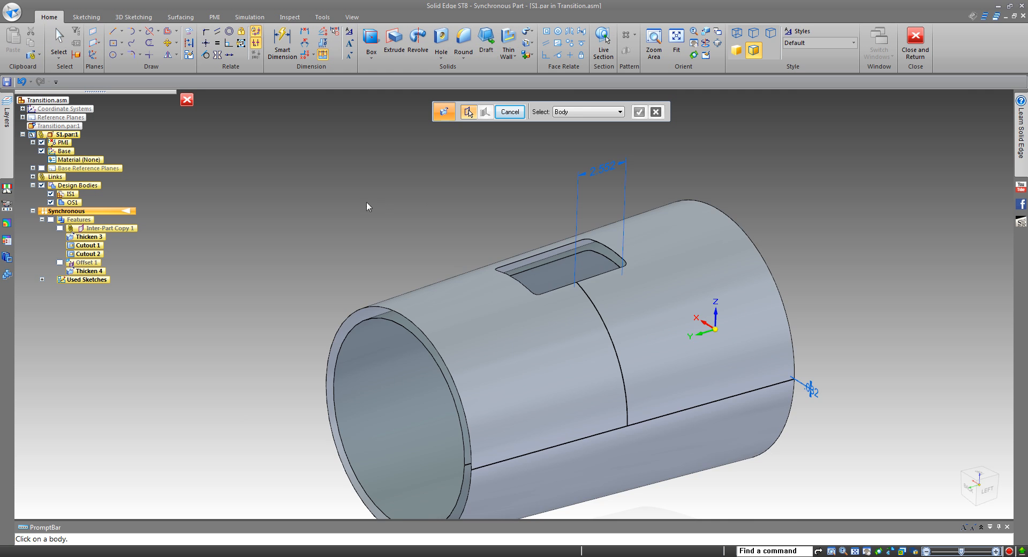
pyautogui.moveTo(368, 206); pyautogui.dragTo(301, 195, button='middle')
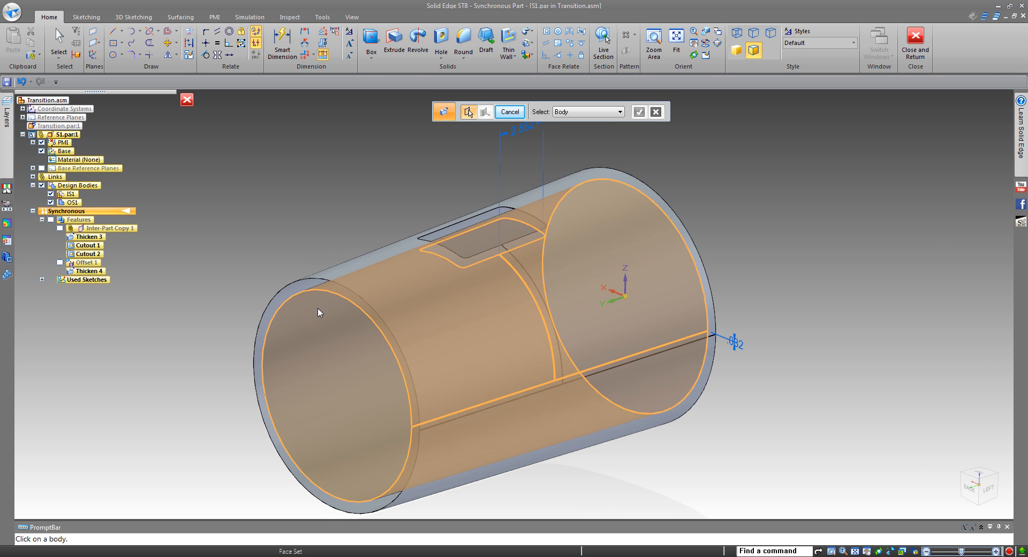
pyautogui.scroll(5, 311, 211)
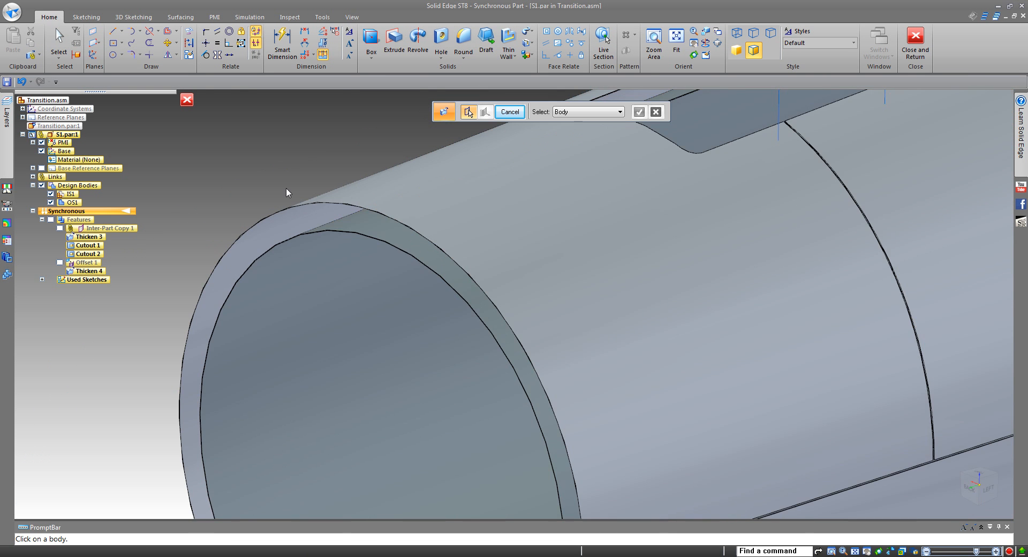
pyautogui.scroll(-1, 287, 195)
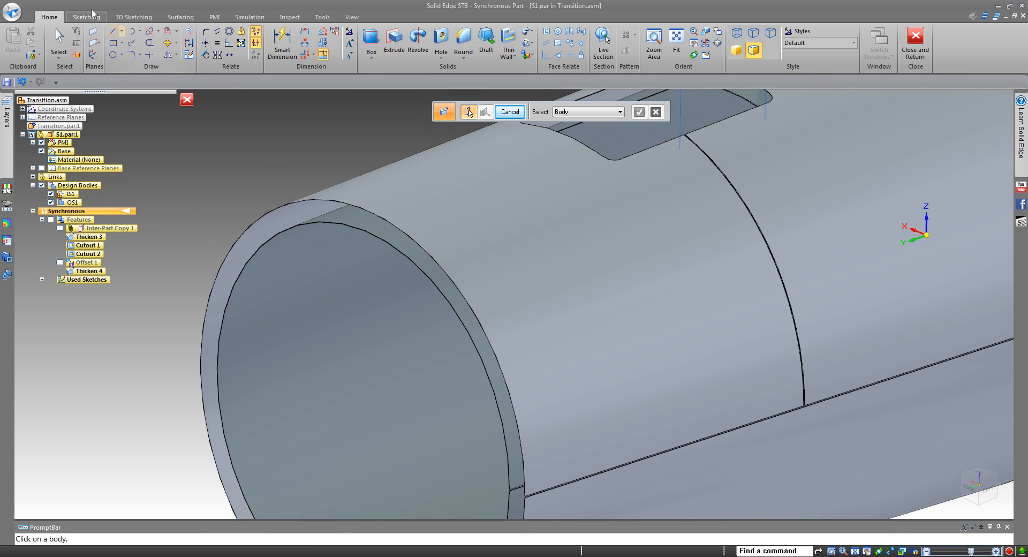
# - Close the gap between the inner and outer shells at the end away from the origin with a BlueSurf between their edges
pyautogui.click(180, 17)
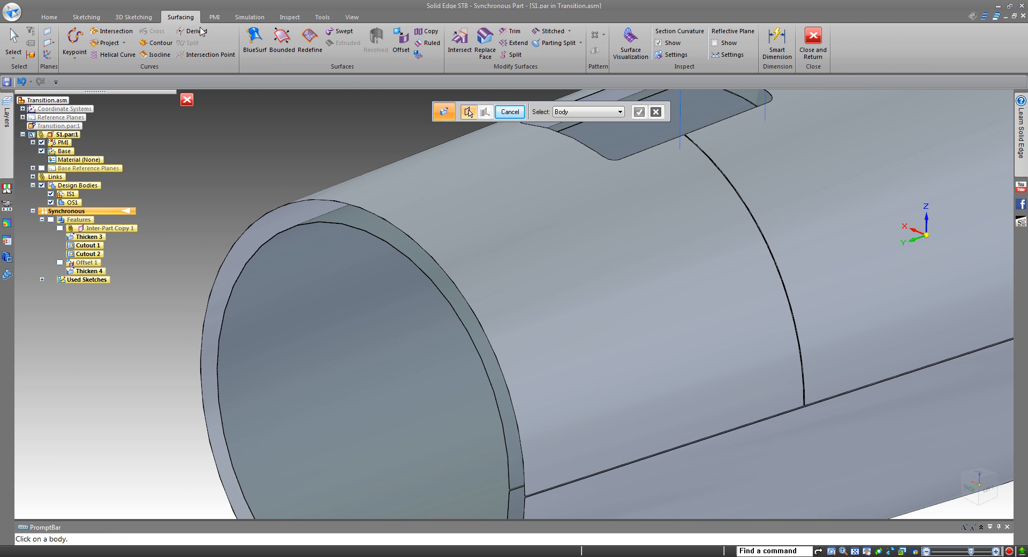
pyautogui.click(254, 40)
pyautogui.scroll(-3, 339, 207)
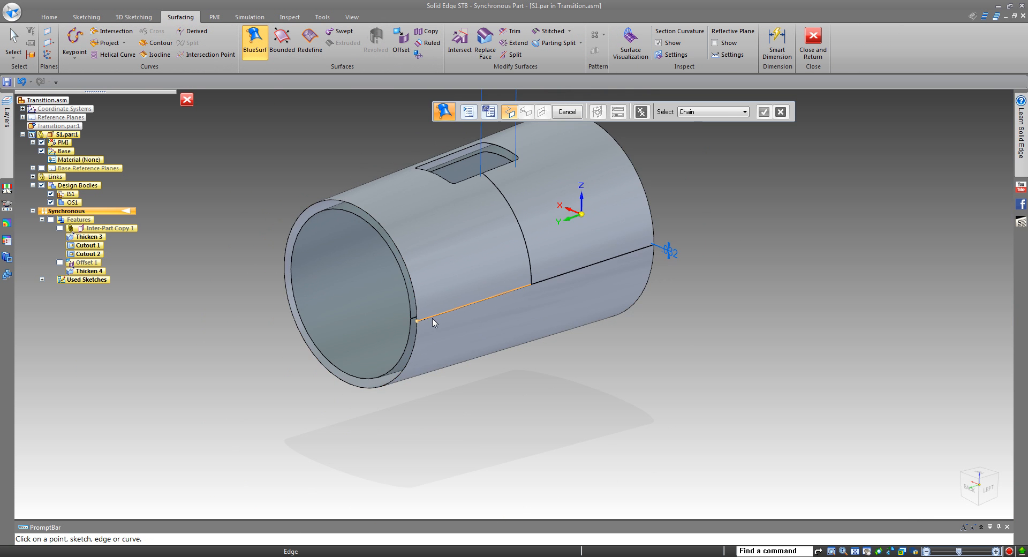
pyautogui.scroll(5, 426, 320)
pyautogui.scroll(3, 418, 313)
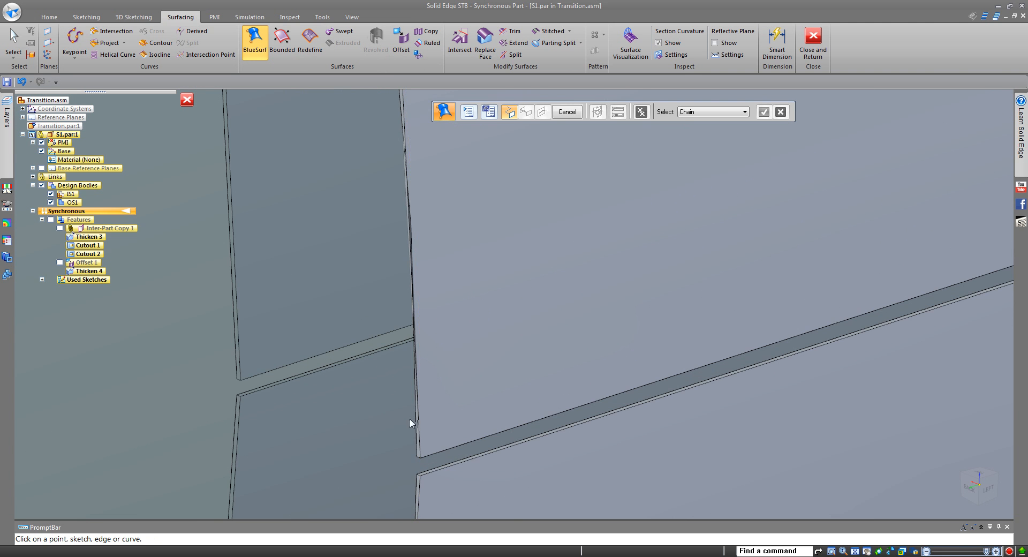
pyautogui.click(239, 365)
pyautogui.press('Return')
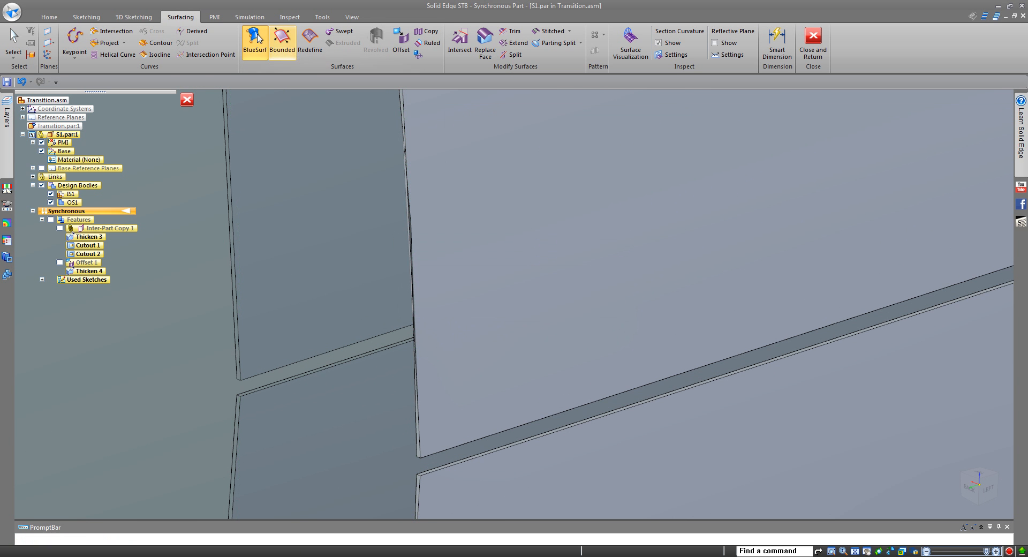
pyautogui.click(416, 427)
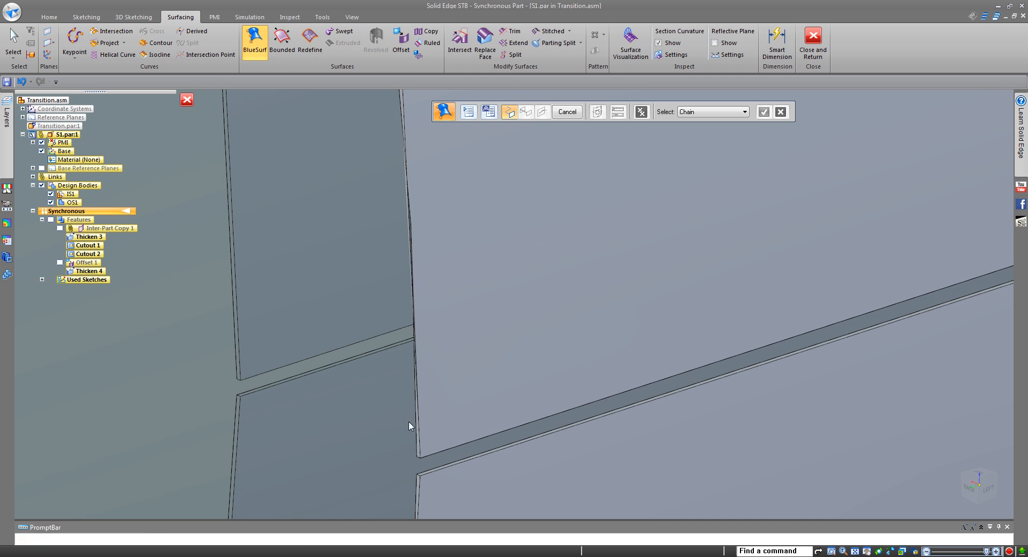
pyautogui.click(241, 359)
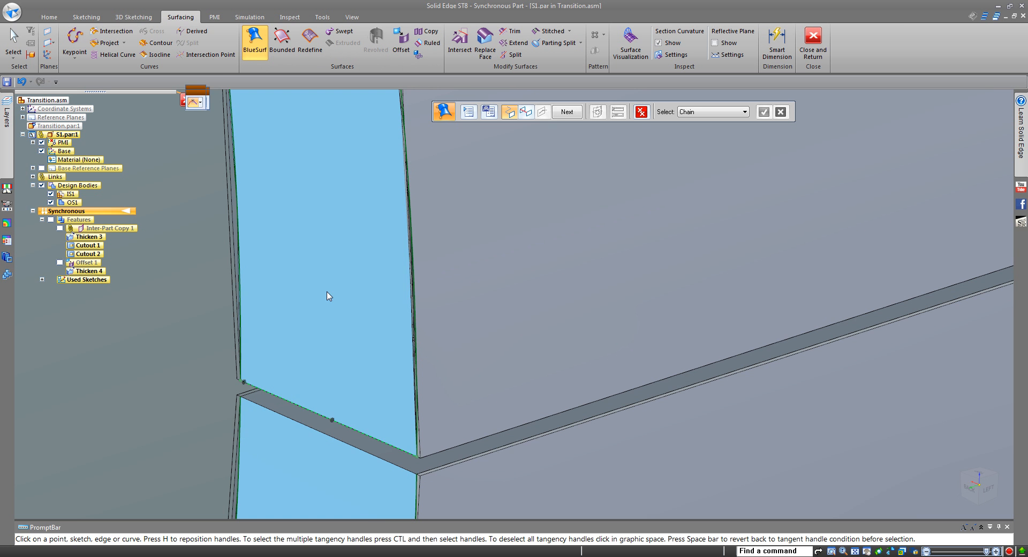
pyautogui.scroll(-5, 332, 296)
pyautogui.rightClick(532, 409)
pyautogui.rightClick(541, 406)
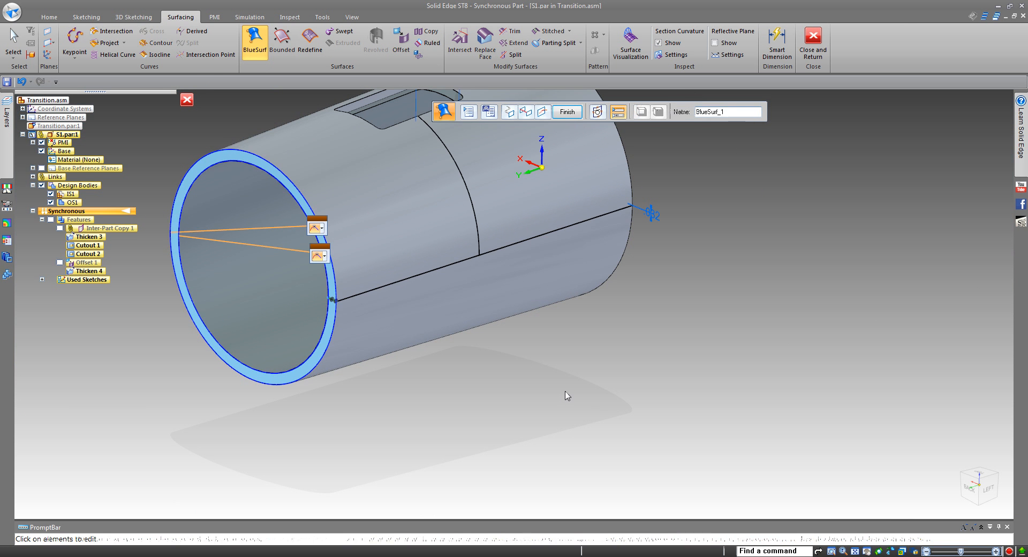
# - Close the gap between the inner and outer shells at the origin-side end with a BlueSurf between their circular edges
pyautogui.moveTo(538, 400); pyautogui.dragTo(429, 391, button='middle')
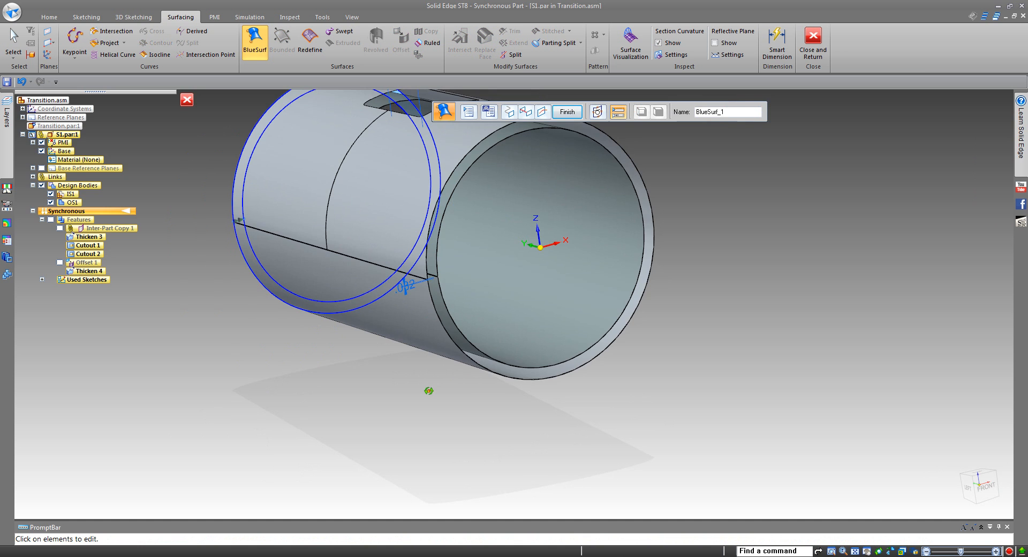
pyautogui.scroll(5, 430, 234)
pyautogui.scroll(3, 420, 435)
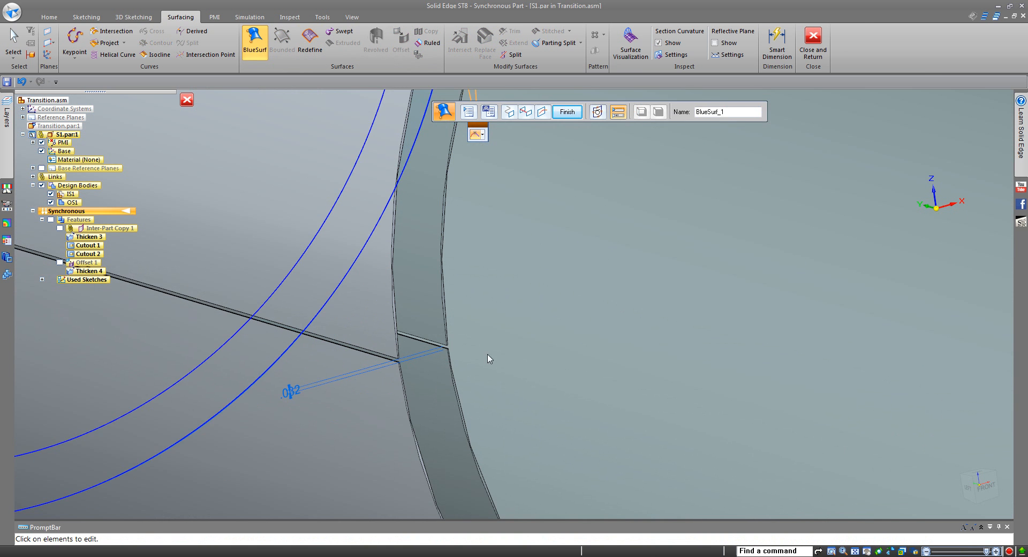
pyautogui.rightClick(446, 325)
pyautogui.click(444, 328)
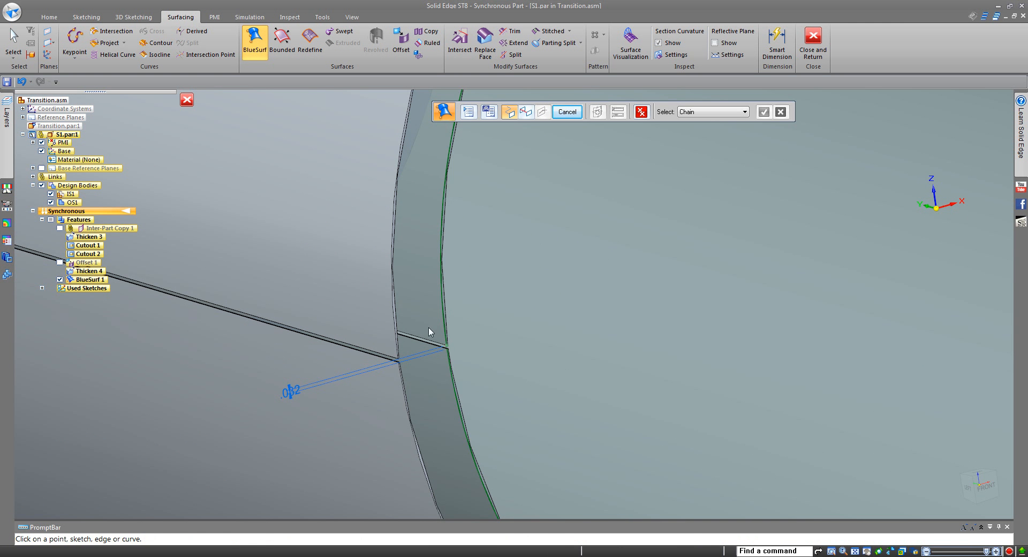
pyautogui.scroll(4, 399, 336)
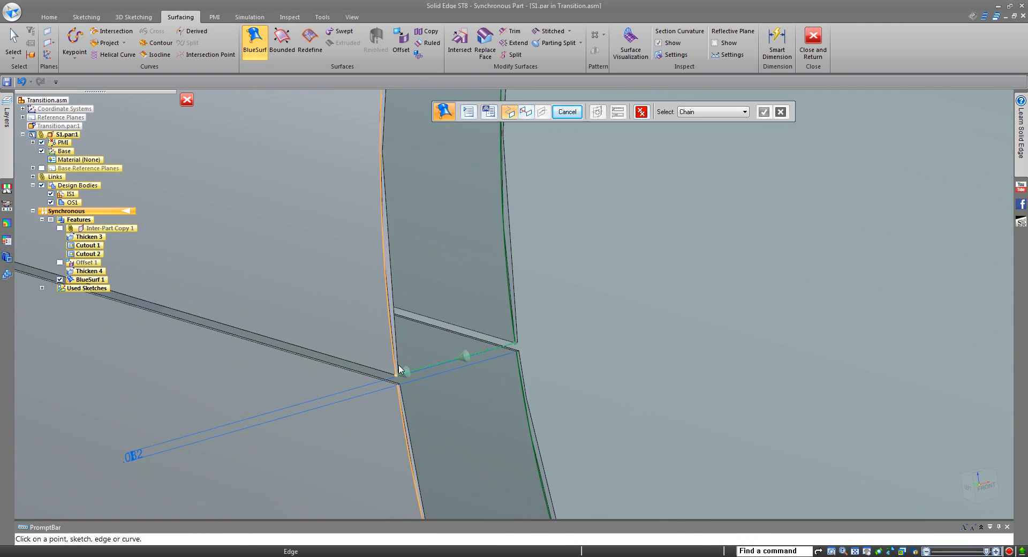
pyautogui.rightClick(397, 347)
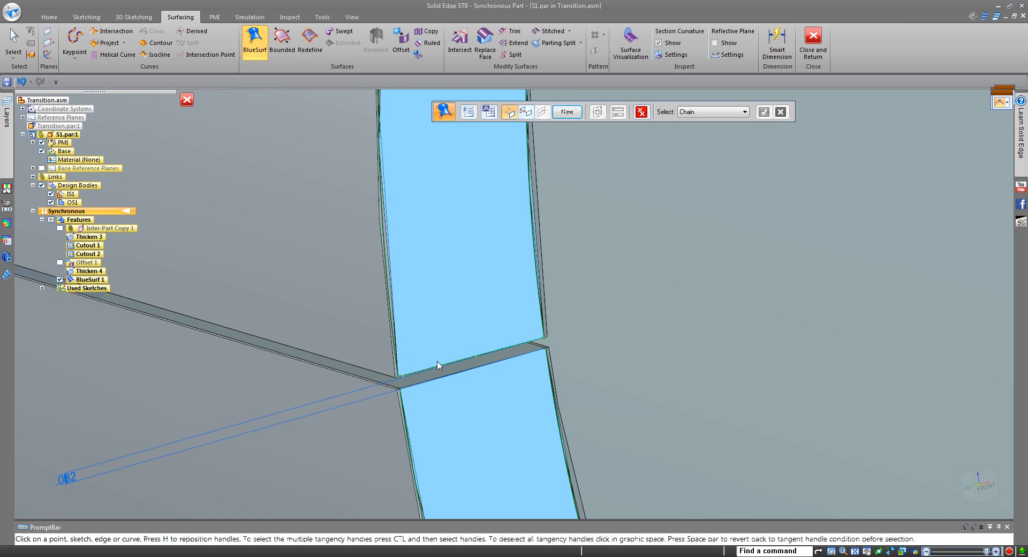
pyautogui.scroll(-1, 436, 364)
pyautogui.rightClick(437, 366)
pyautogui.scroll(5, 500, 370)
pyautogui.rightClick(501, 370)
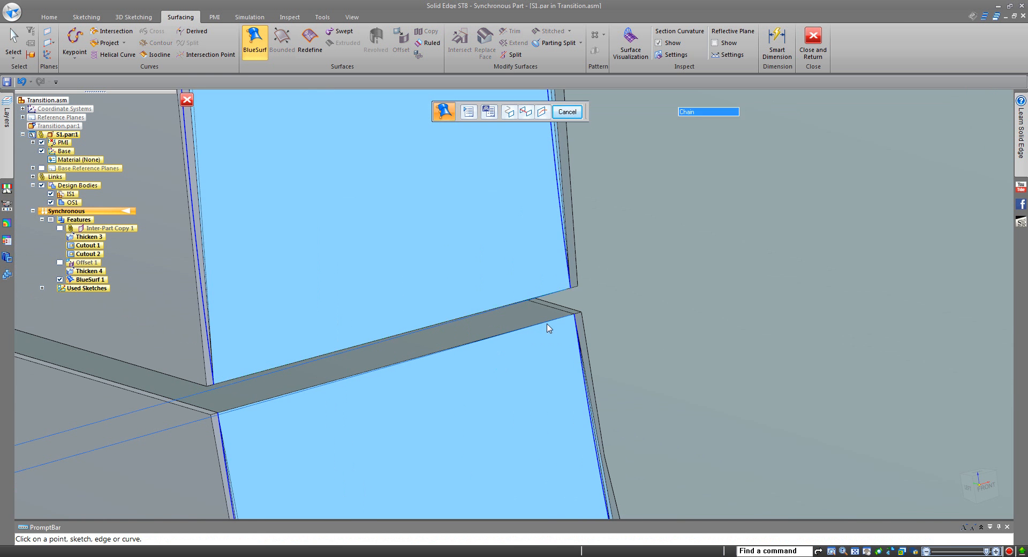
# - Create a BlueSurf between the inner and outer shells' lower edges along the lengthwise slit
pyautogui.click(209, 412)
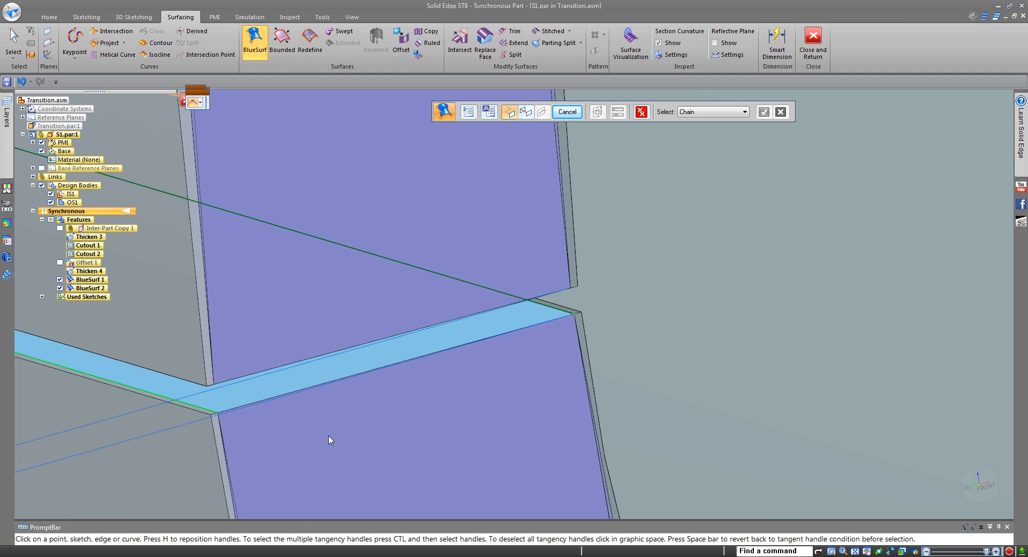
pyautogui.rightClick(437, 450)
pyautogui.rightClick(498, 313)
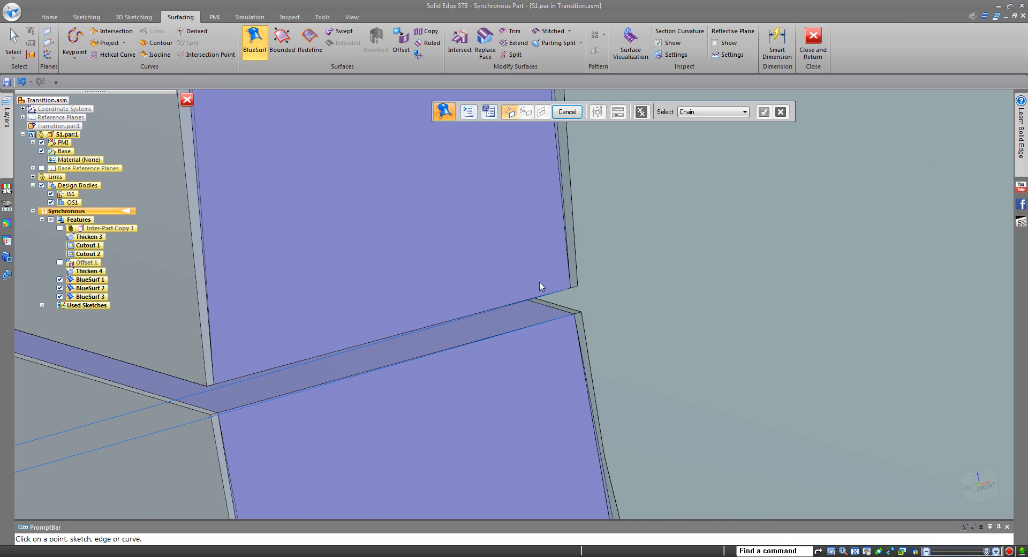
# - Create a BlueSurf between the inner and outer shells' upper edges along the lengthwise slit
pyautogui.scroll(-8, 529, 331)
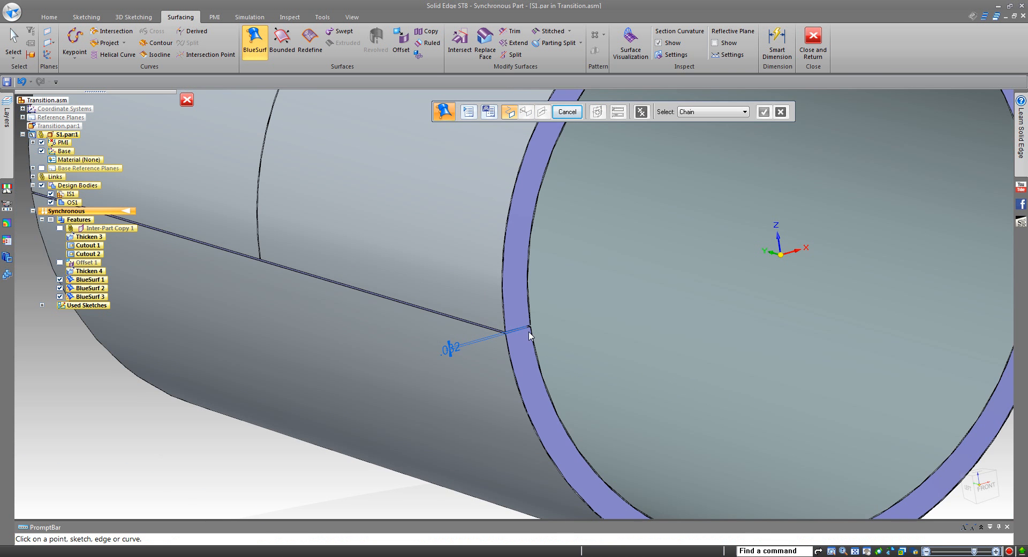
pyautogui.scroll(3, 540, 302)
pyautogui.scroll(-3, 279, 299)
pyautogui.keyDown('shift'); pyautogui.moveTo(101, 253); pyautogui.dragTo(239, 299, button='middle'); pyautogui.keyUp('shift')
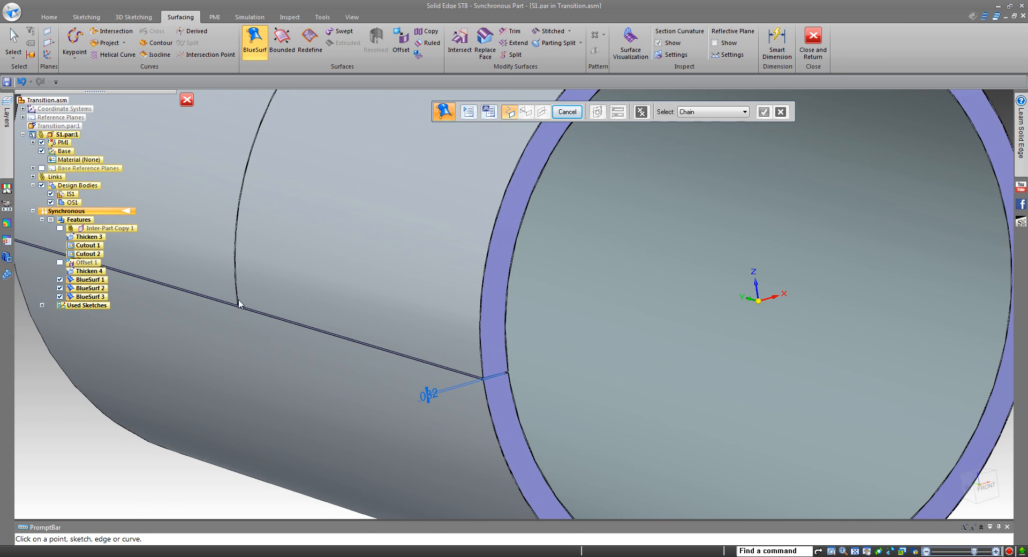
pyautogui.scroll(5, 488, 373)
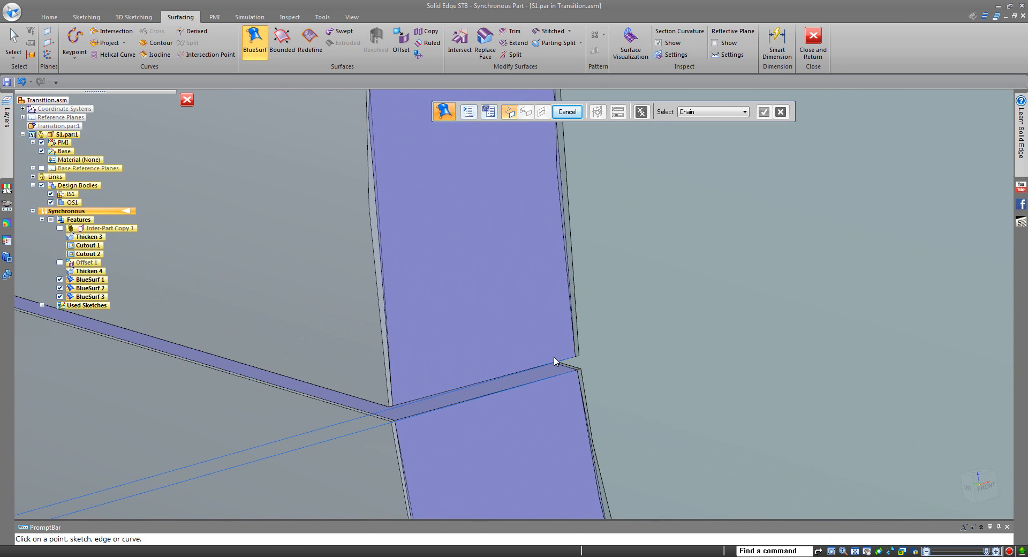
pyautogui.click(557, 357)
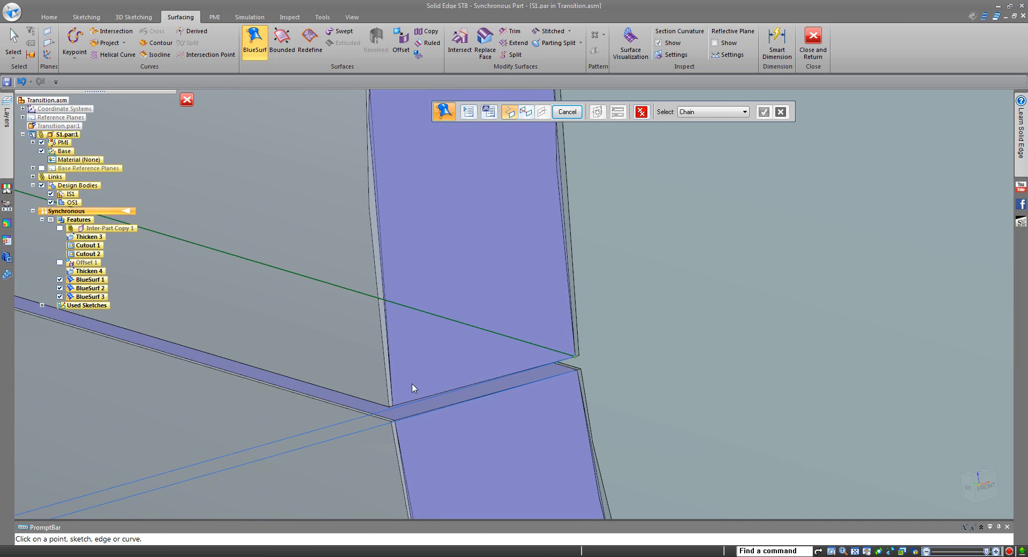
pyautogui.click(376, 403)
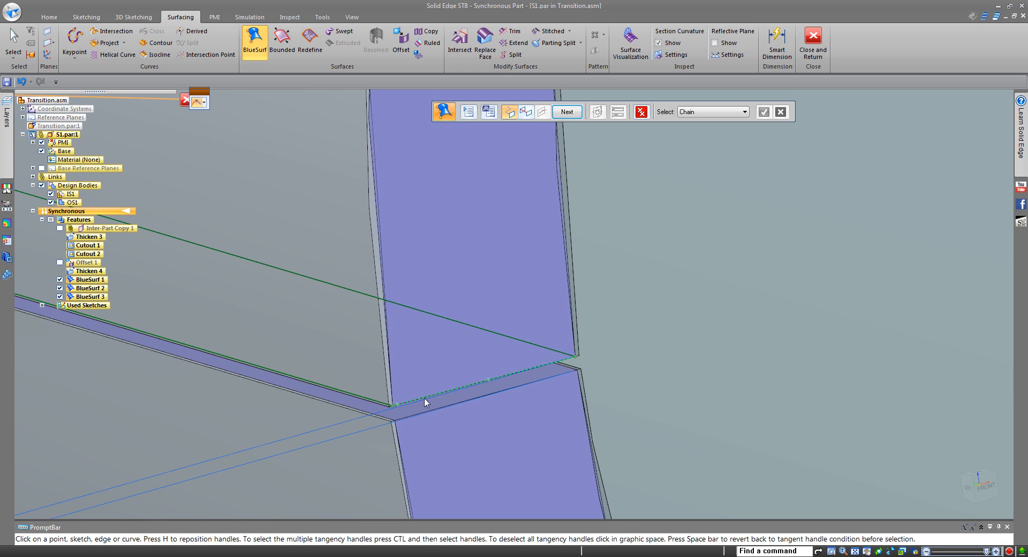
pyautogui.scroll(-1, 427, 405)
pyautogui.scroll(-6, 436, 397)
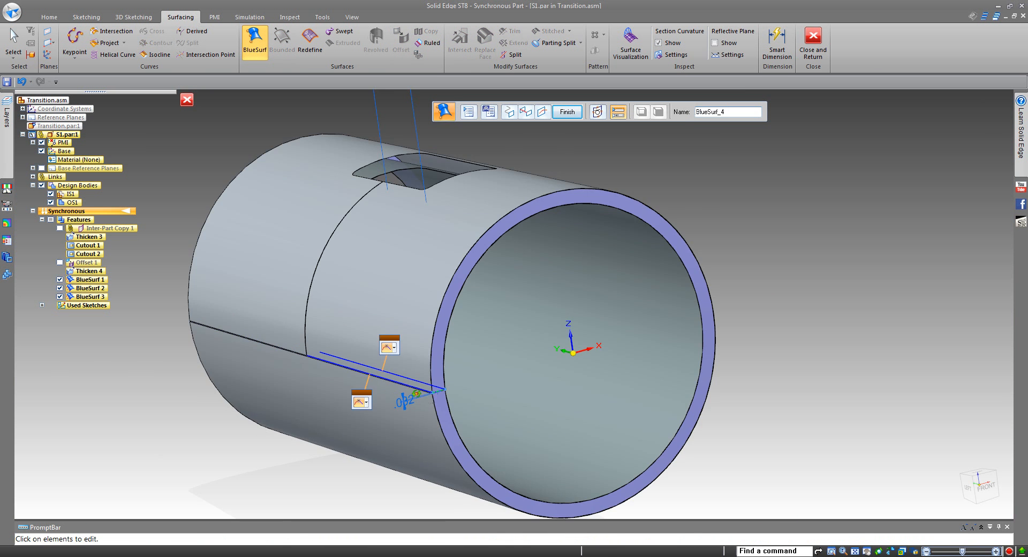
pyautogui.scroll(4, 498, 409)
pyautogui.moveTo(502, 416); pyautogui.dragTo(554, 427, button='middle')
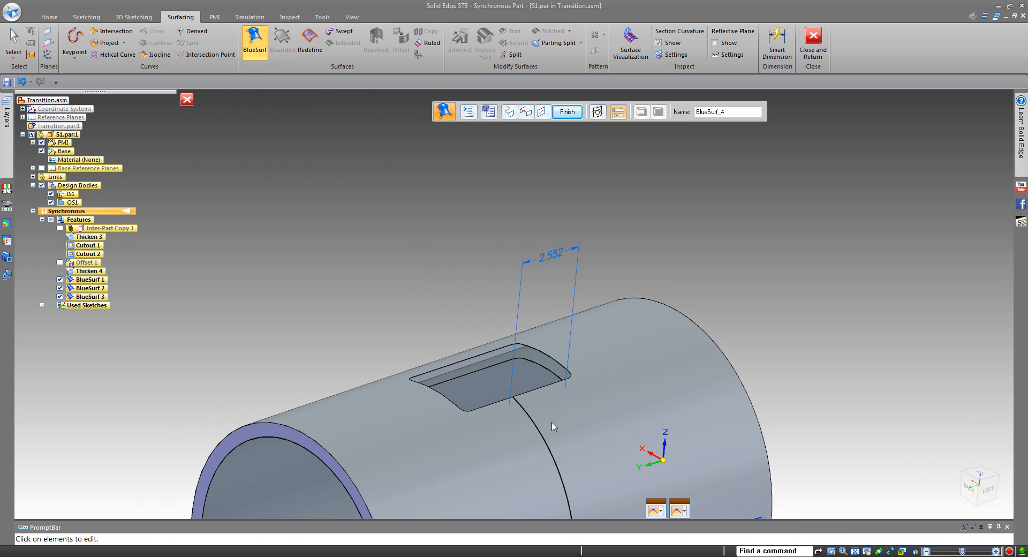
pyautogui.scroll(1, 475, 382)
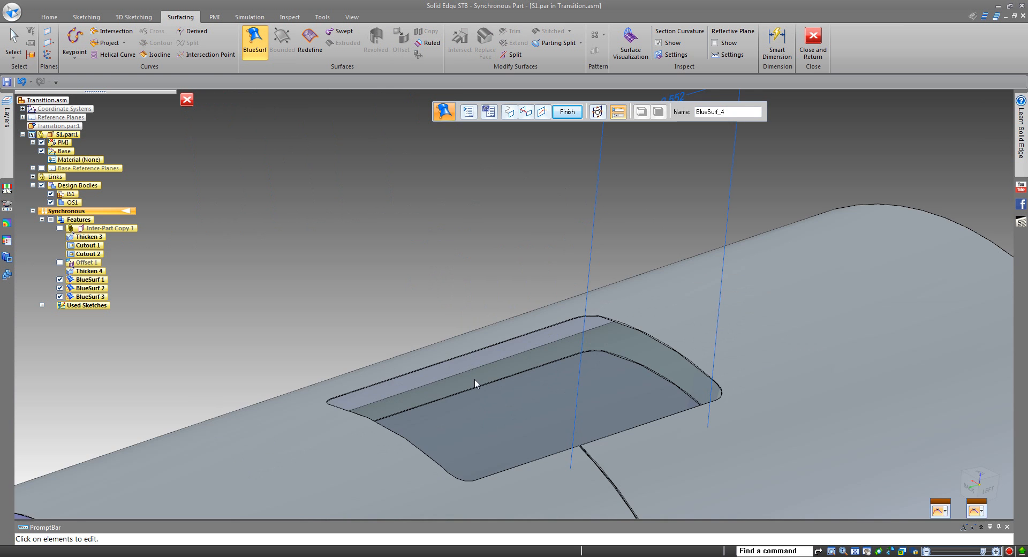
pyautogui.scroll(2, 535, 329)
pyautogui.scroll(5, 574, 284)
pyautogui.scroll(-3, 348, 160)
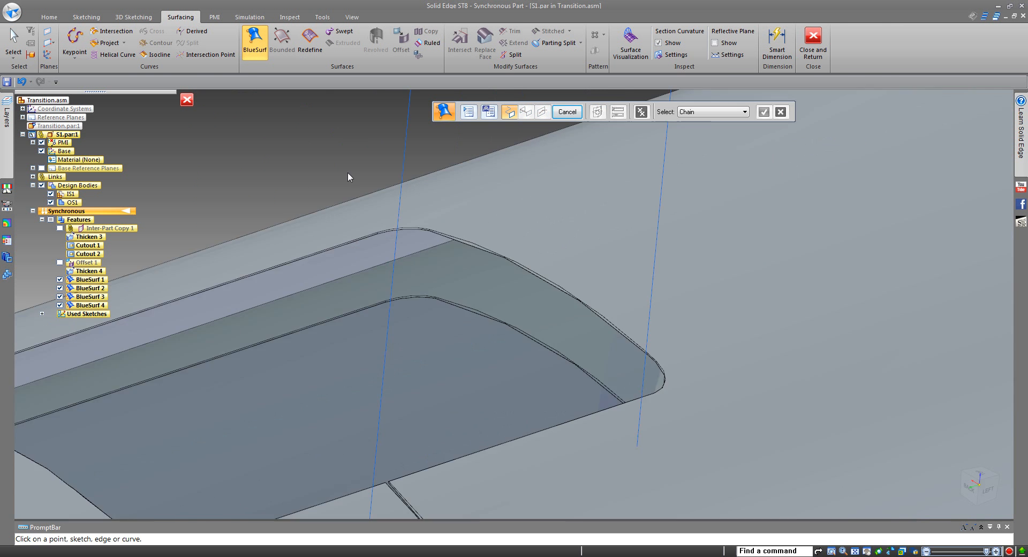
# - Try a BlueSurf between the outer and inner shells' edges on one side of the window cutout, and undo it
pyautogui.moveTo(349, 177); pyautogui.dragTo(531, 241, button='middle')
pyautogui.scroll(5, 379, 335)
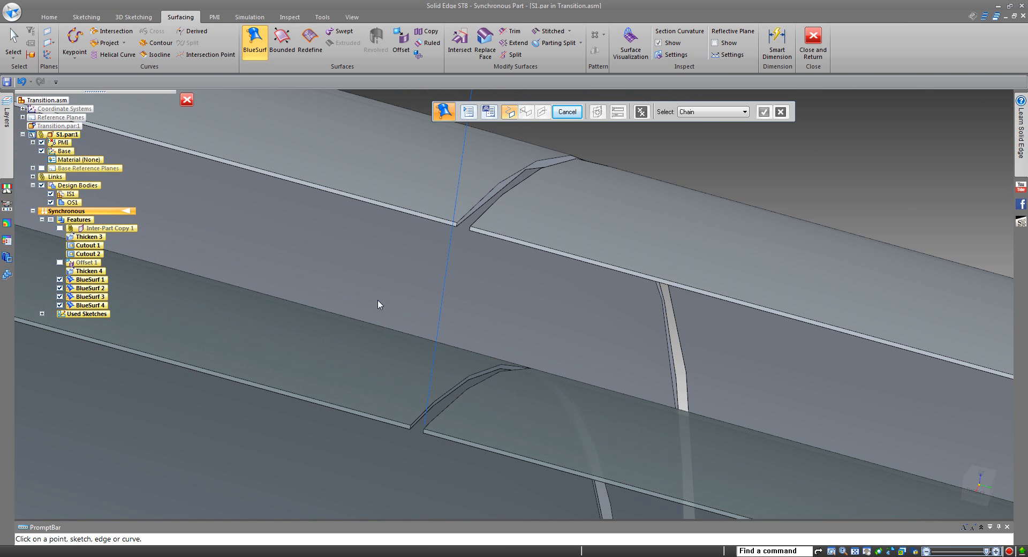
pyautogui.click(421, 220)
pyautogui.click(389, 419)
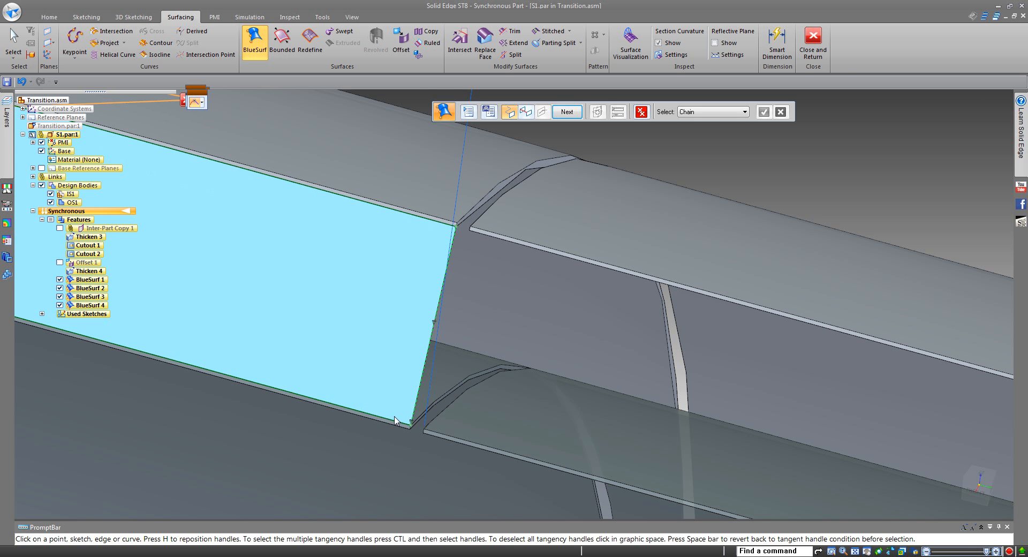
pyautogui.rightClick(397, 421)
pyautogui.scroll(-5, 332, 380)
pyautogui.scroll(-5, 332, 380)
pyautogui.moveTo(333, 380); pyautogui.dragTo(248, 408, button='middle')
pyautogui.keyDown('shift'); pyautogui.moveTo(248, 408); pyautogui.dragTo(383, 345, button='middle'); pyautogui.keyUp('shift')
pyautogui.hotkey('ctrl', 'z')
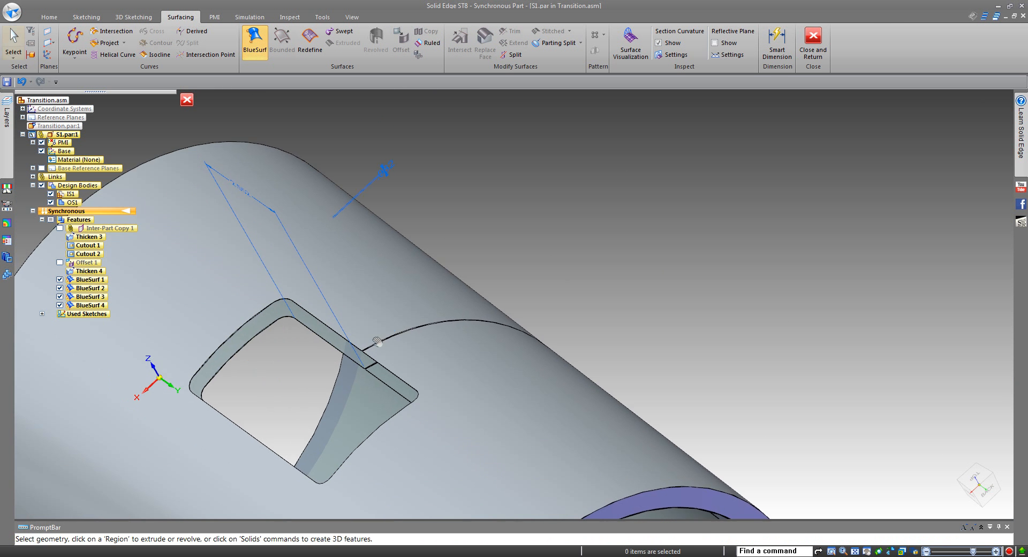
# - Start a BlueSurf with the outer shell's complete window edge chain, on both sides of the slit, as its first cross section
pyautogui.click(255, 47)
pyautogui.scroll(3, 354, 362)
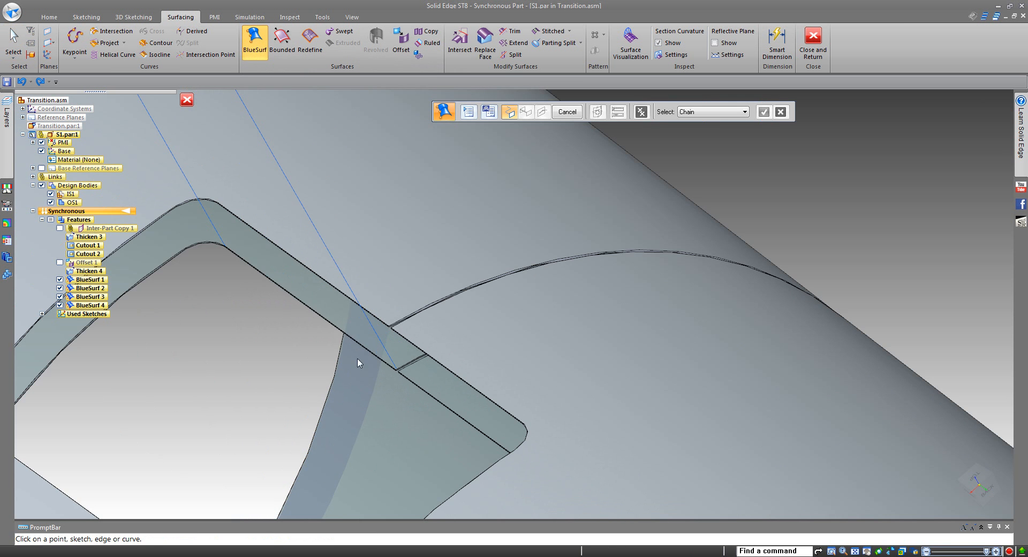
pyautogui.keyDown('shift'); pyautogui.moveTo(372, 186); pyautogui.dragTo(505, 132, button='middle'); pyautogui.keyUp('shift')
pyautogui.scroll(5, 502, 270)
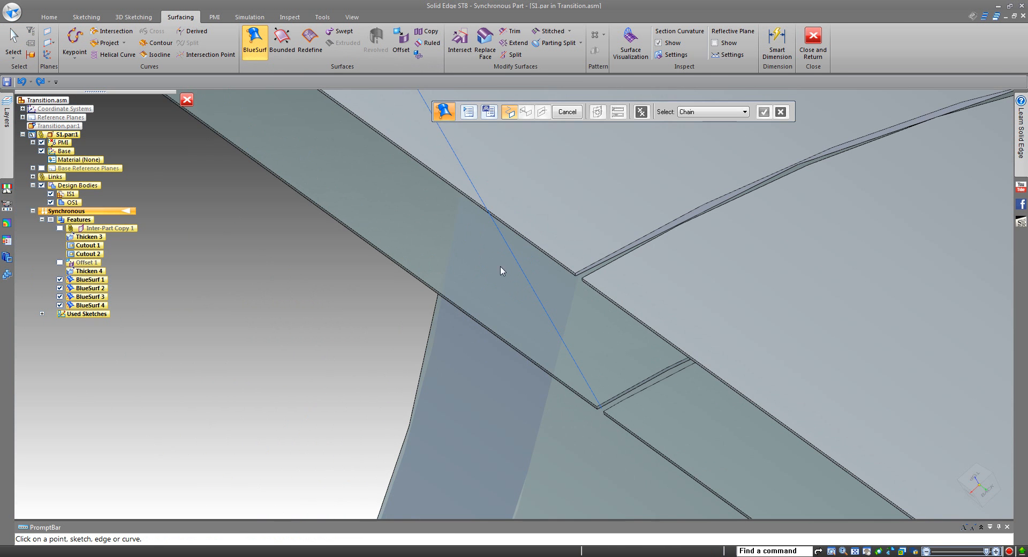
pyautogui.click(557, 269)
pyautogui.scroll(-5, 484, 291)
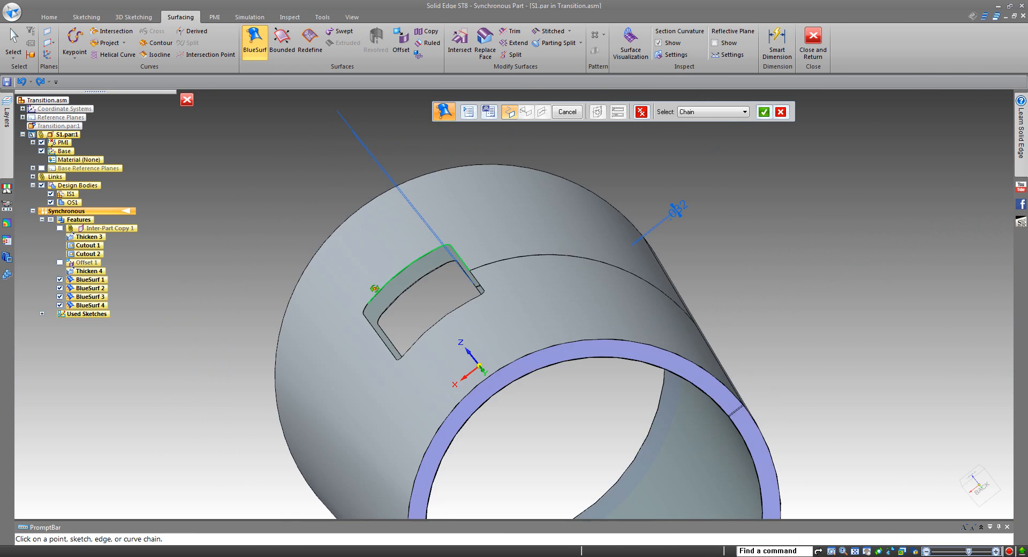
pyautogui.scroll(3, 390, 307)
pyautogui.scroll(5, 390, 307)
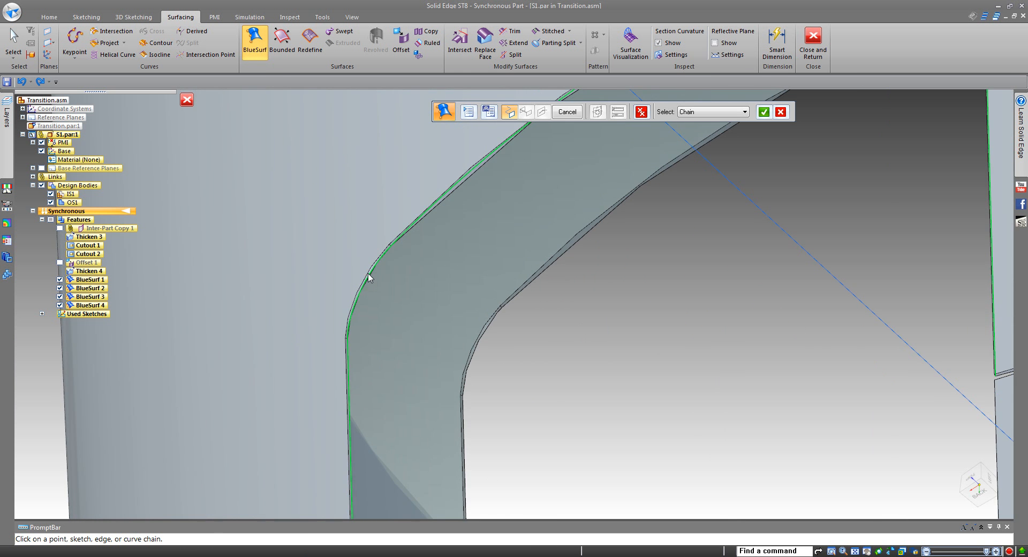
pyautogui.scroll(-8, 368, 274)
pyautogui.moveTo(396, 324); pyautogui.dragTo(607, 274, button='middle')
pyautogui.scroll(10, 607, 274)
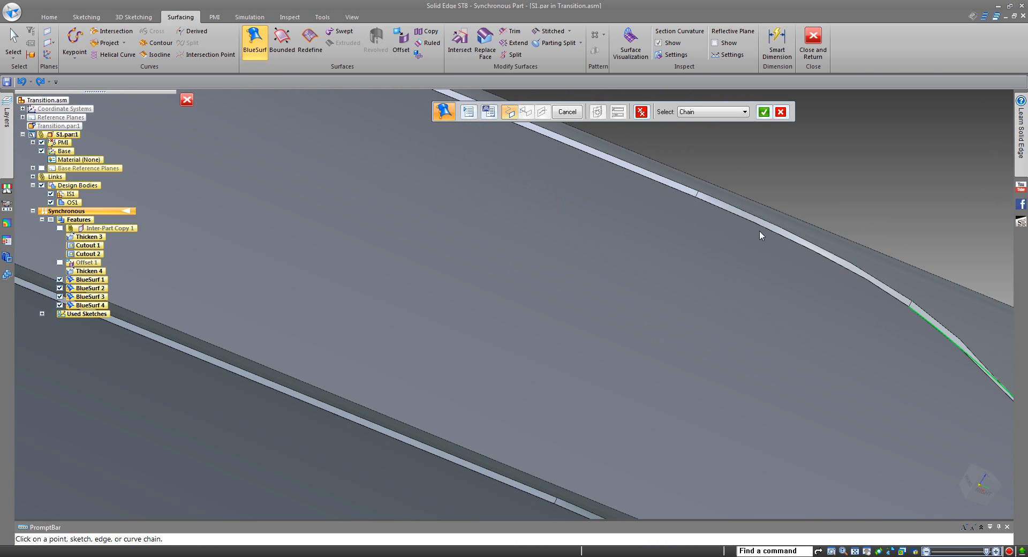
pyautogui.click(762, 228)
pyautogui.scroll(-3, 699, 287)
pyautogui.scroll(-4, 546, 284)
pyautogui.rightClick(530, 220)
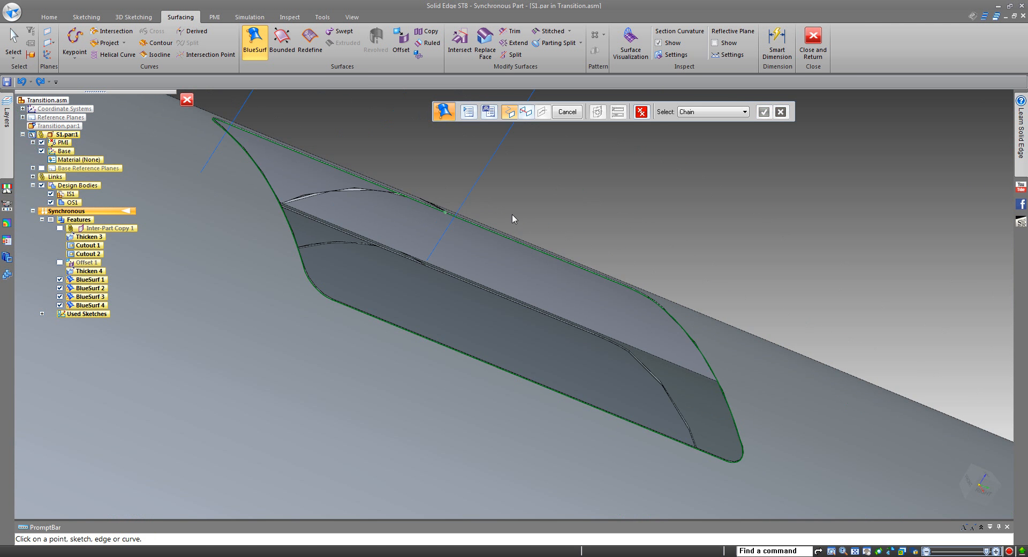
# - Use the inner shell's window edge chain as the second cross section and finish the BlueSurf around the window cutout
pyautogui.moveTo(512, 215); pyautogui.dragTo(486, 220, button='middle')
pyautogui.scroll(5, 393, 284)
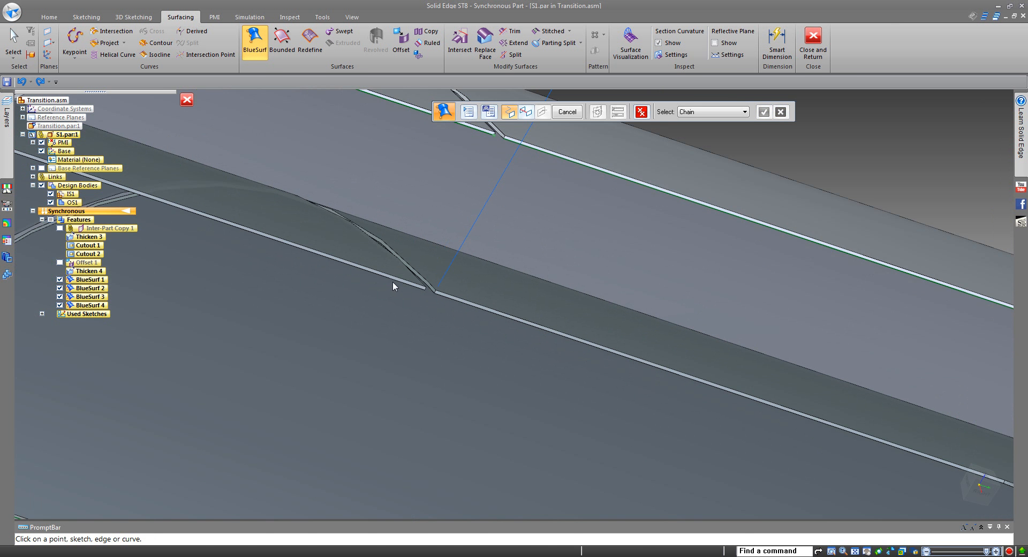
pyautogui.click(396, 294)
pyautogui.scroll(-4, 413, 338)
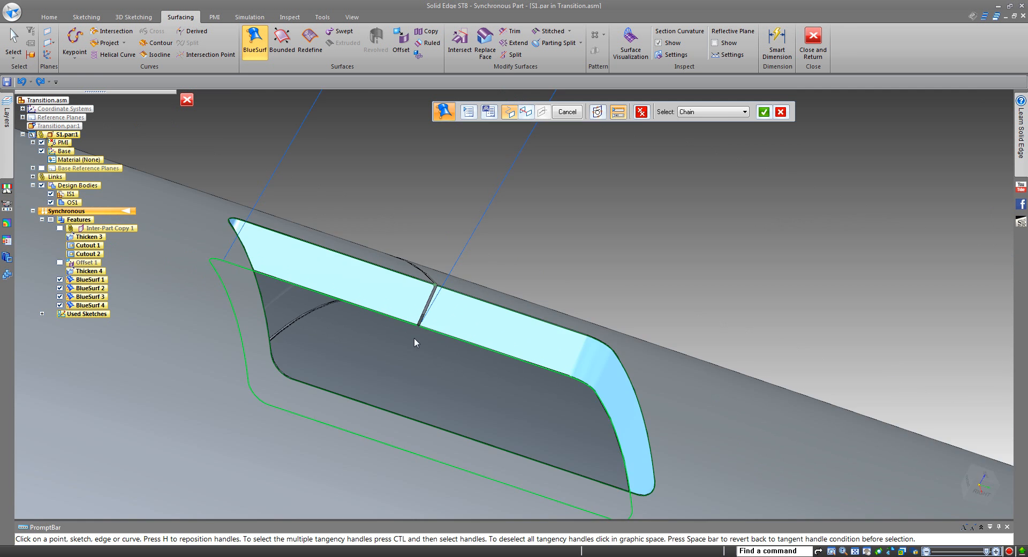
pyautogui.rightClick(517, 253)
pyautogui.rightClick(519, 252)
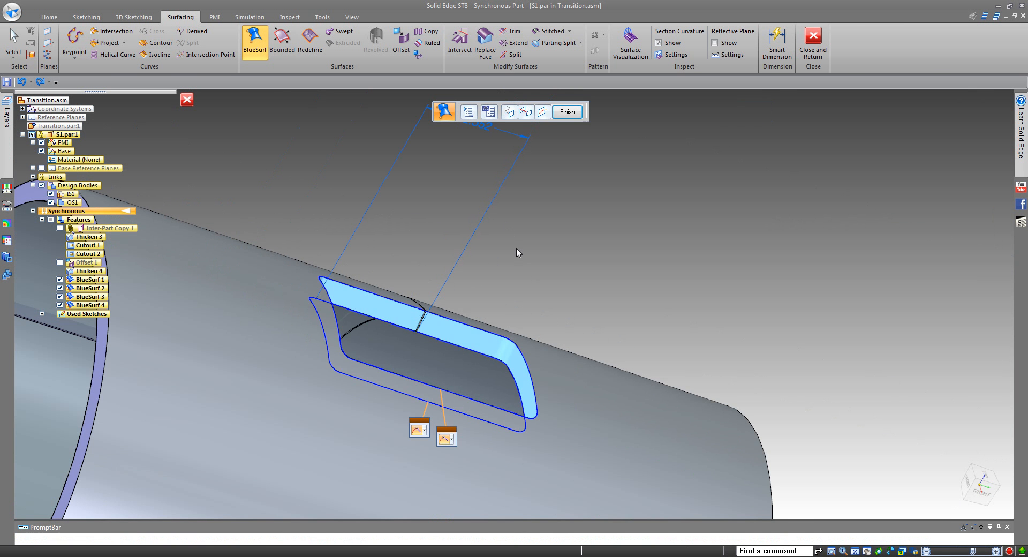
pyautogui.moveTo(541, 253); pyautogui.dragTo(483, 267, button='middle')
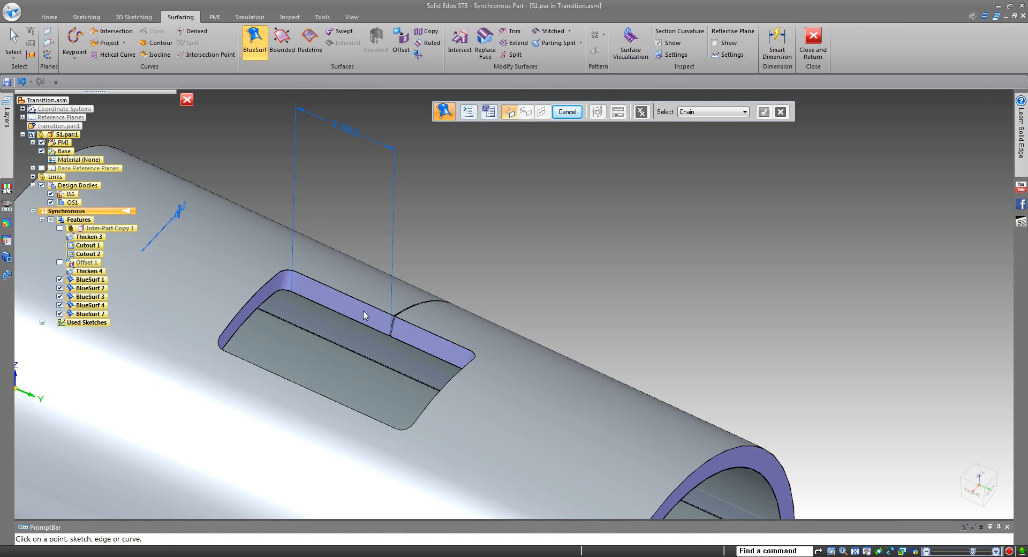
# - Examine the window cutout's new surface, the narrow slit crossing it and the overall closed shell
pyautogui.keyDown('shift'); pyautogui.moveTo(505, 304); pyautogui.dragTo(630, 241, button='middle'); pyautogui.keyUp('shift')
pyautogui.press('Escape')
pyautogui.scroll(8, 623, 234)
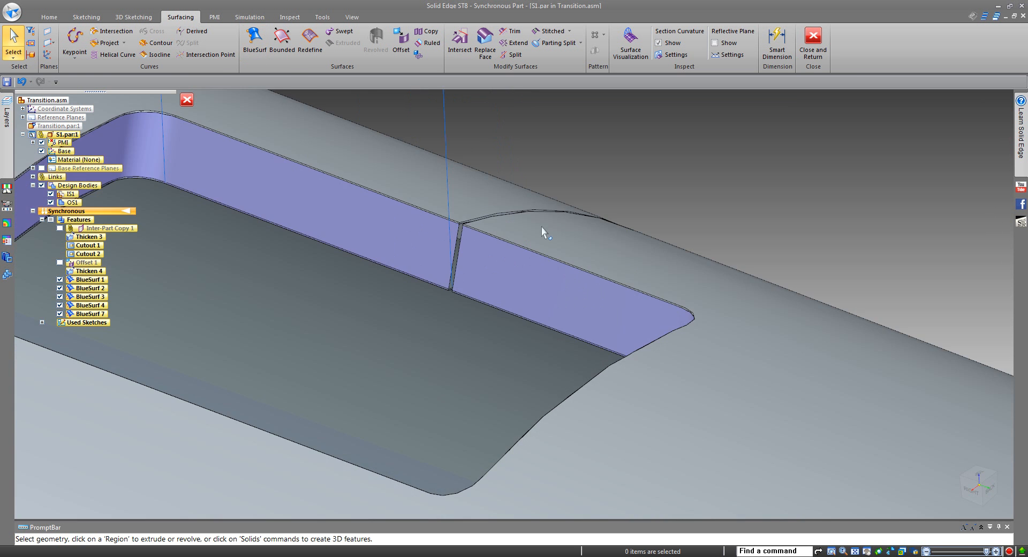
pyautogui.scroll(6, 426, 234)
pyautogui.scroll(-5, 468, 212)
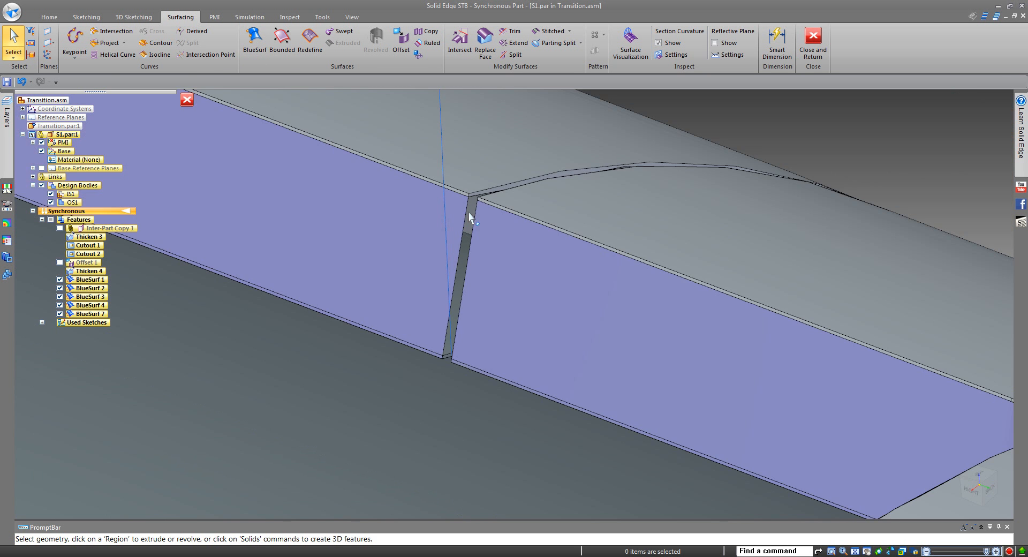
pyautogui.scroll(-4, 467, 209)
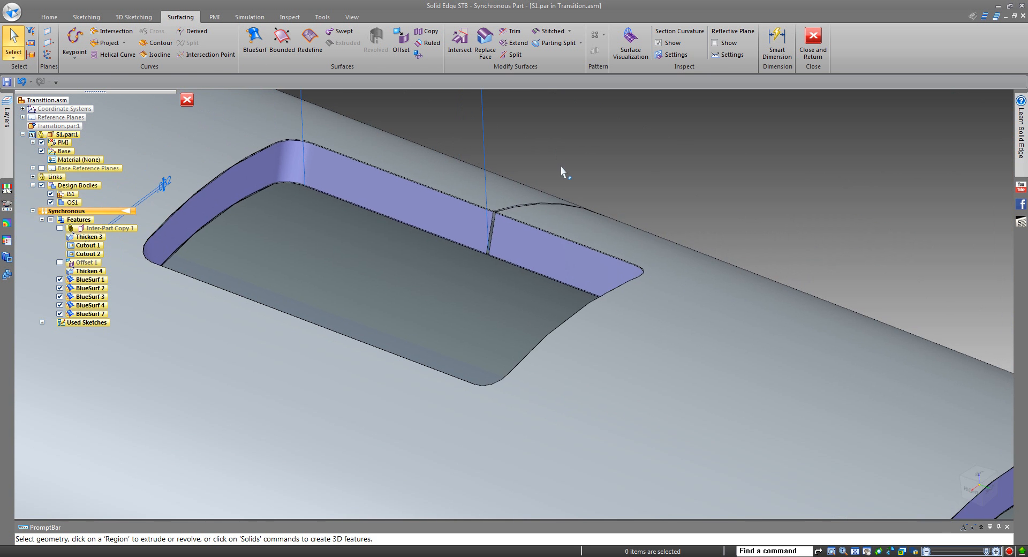
pyautogui.scroll(-3, 560, 166)
pyautogui.moveTo(561, 168); pyautogui.dragTo(490, 183, button='middle')
pyautogui.scroll(-3, 563, 169)
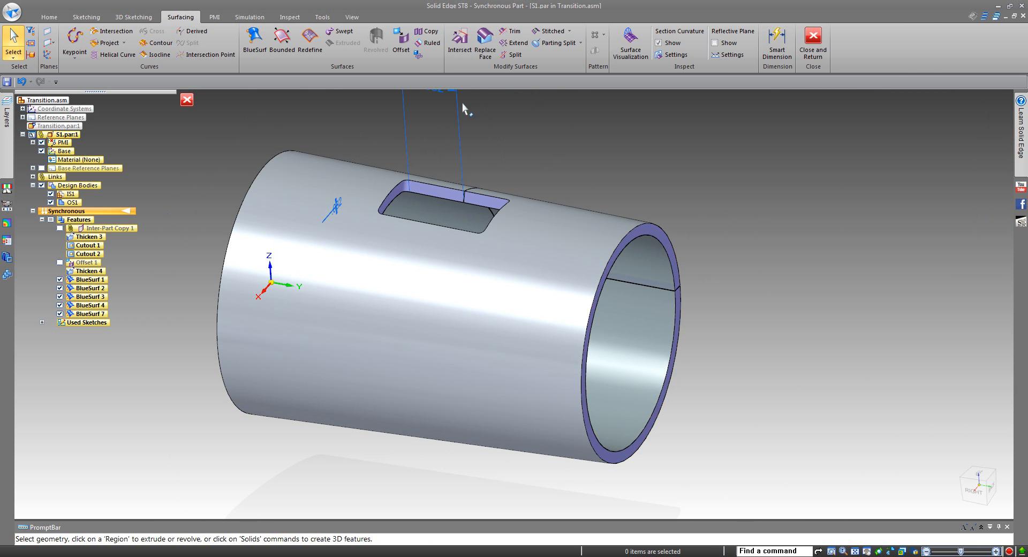
# - Add a new part body named IP1
pyautogui.click(49, 17)
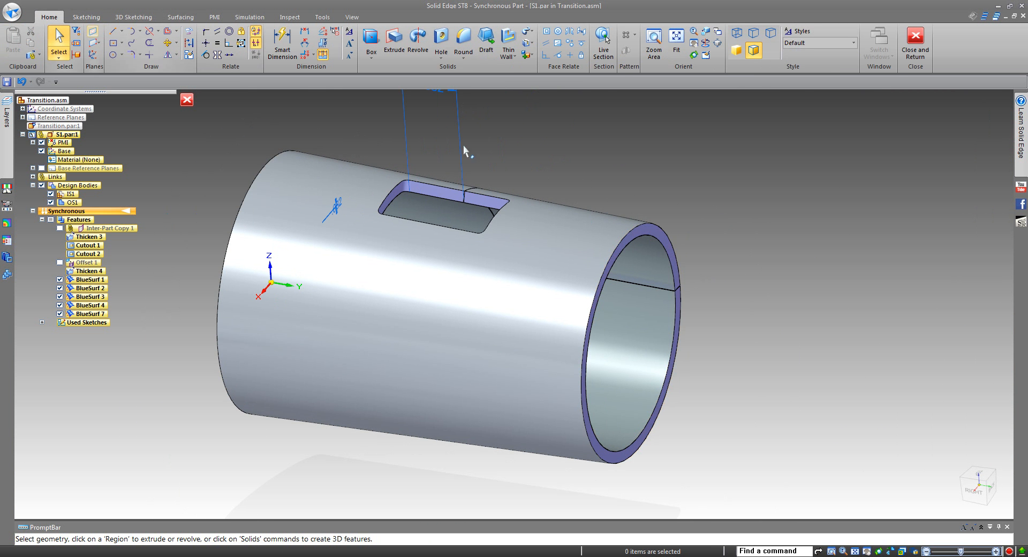
pyautogui.click(528, 54)
pyautogui.click(541, 71)
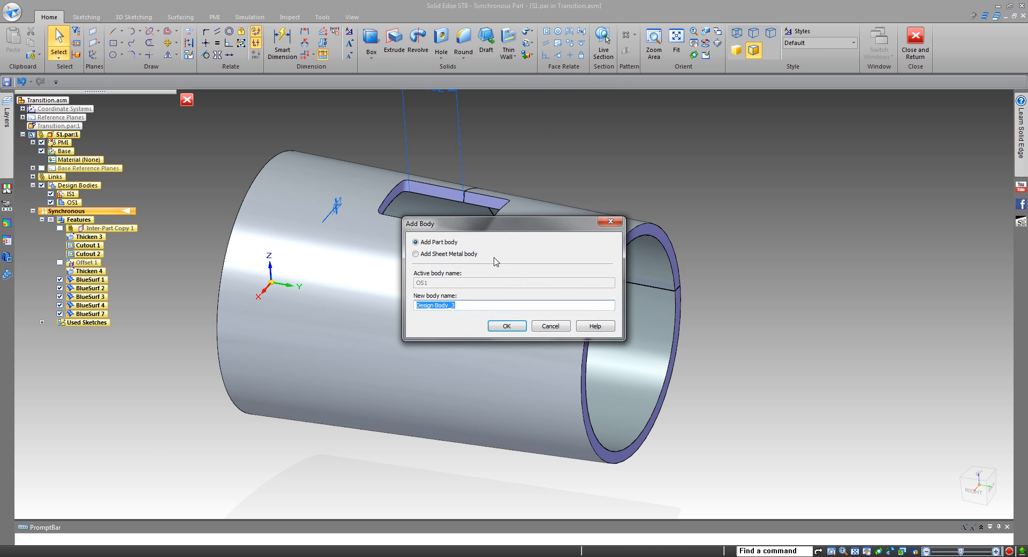
pyautogui.moveTo(500, 235); pyautogui.dragTo(817, 316)
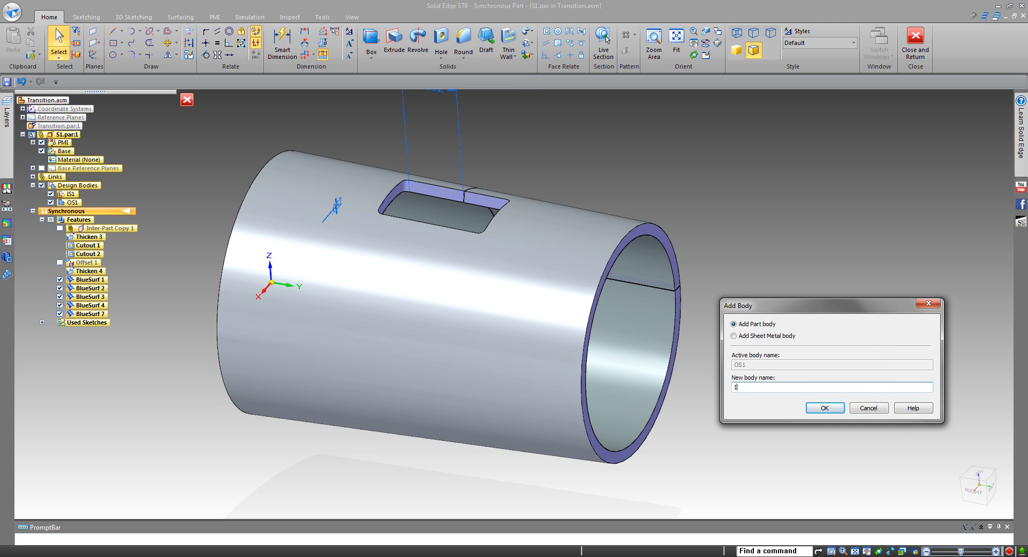
pyautogui.click(834, 411)
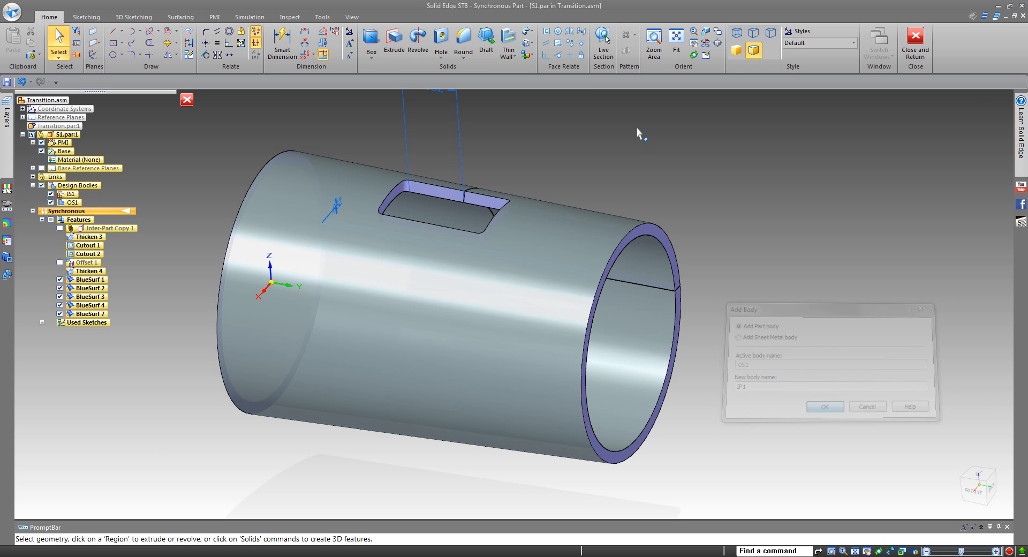
# - Thicken the ring-shaped BlueSurf at the end away from the origin by 0.010 in toward the interior
pyautogui.click(528, 33)
pyautogui.click(551, 89)
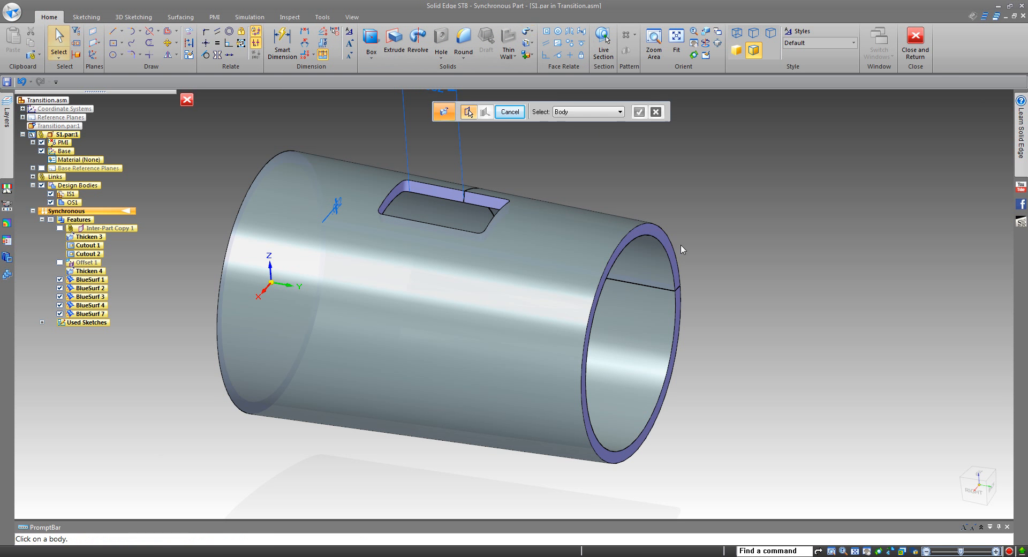
pyautogui.click(671, 252)
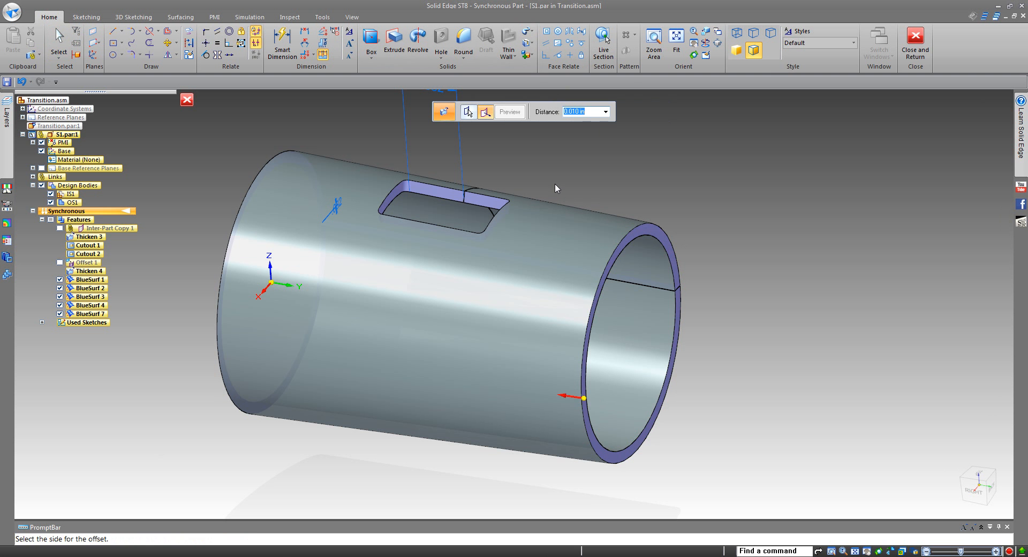
pyautogui.click(574, 179)
pyautogui.moveTo(522, 186); pyautogui.dragTo(381, 174, button='middle')
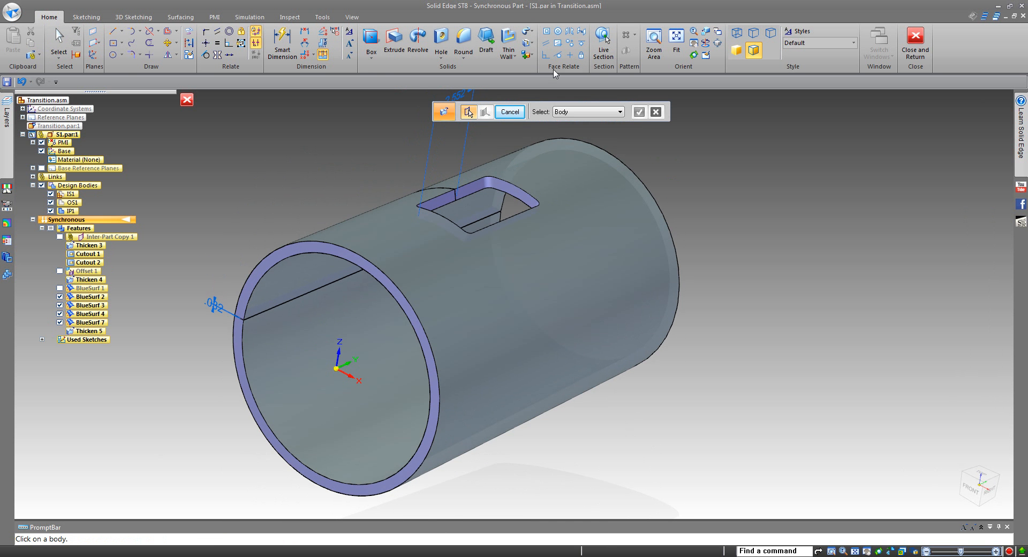
# - Add another part body, continuing the IP name series
pyautogui.click(529, 55)
pyautogui.click(536, 68)
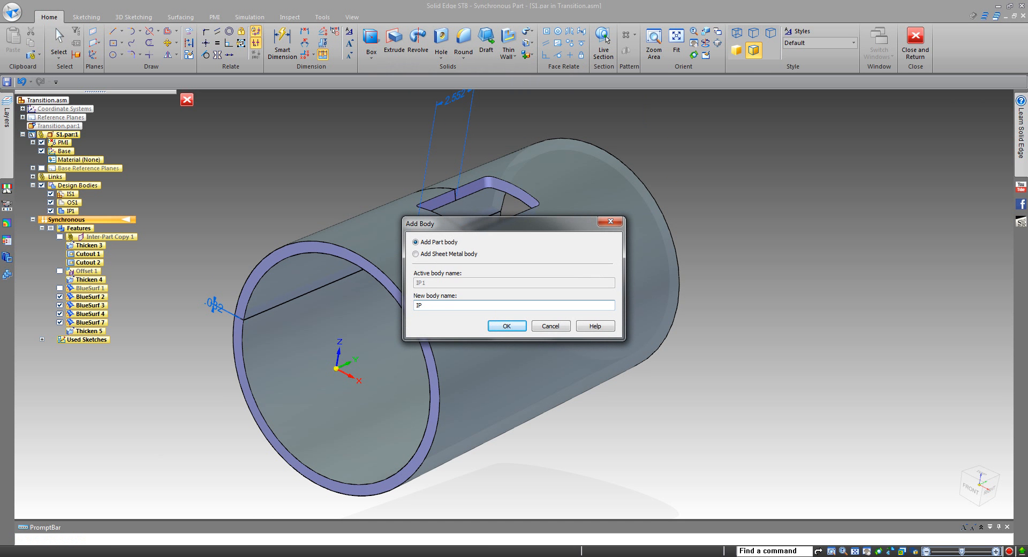
pyautogui.click(508, 326)
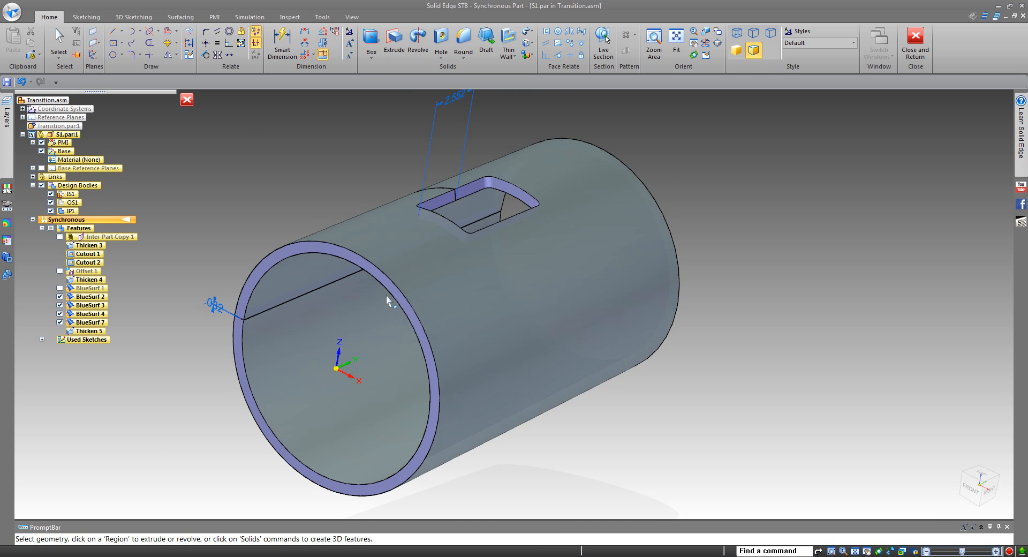
# - Thicken the ring-shaped BlueSurf at the shell end nearest the origin into body IP2
pyautogui.click(393, 290)
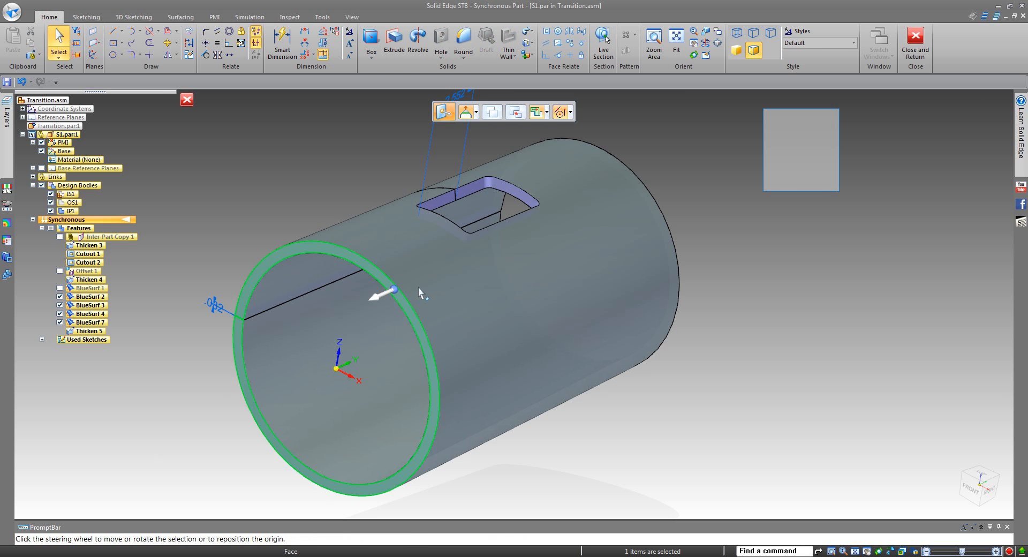
pyautogui.click(528, 31)
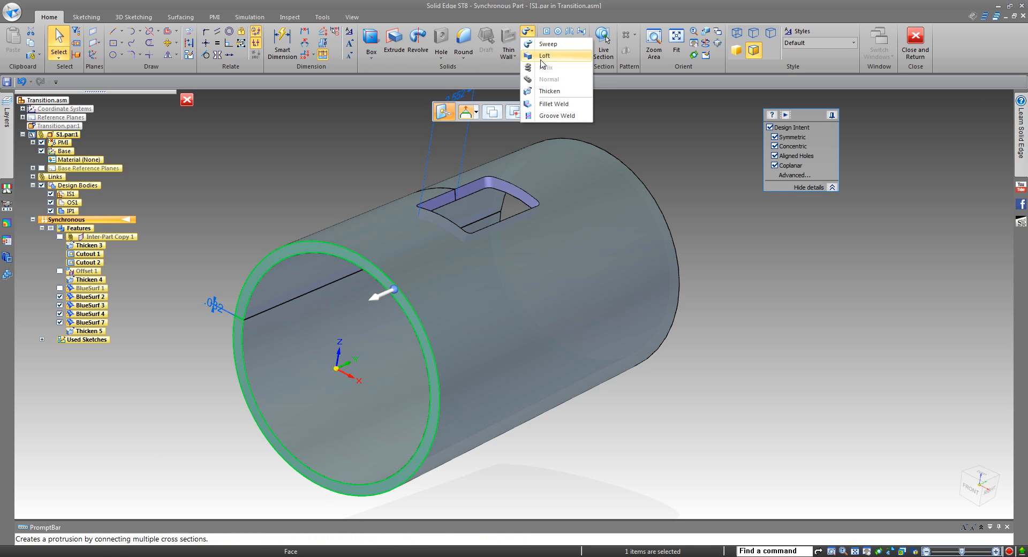
pyautogui.click(549, 91)
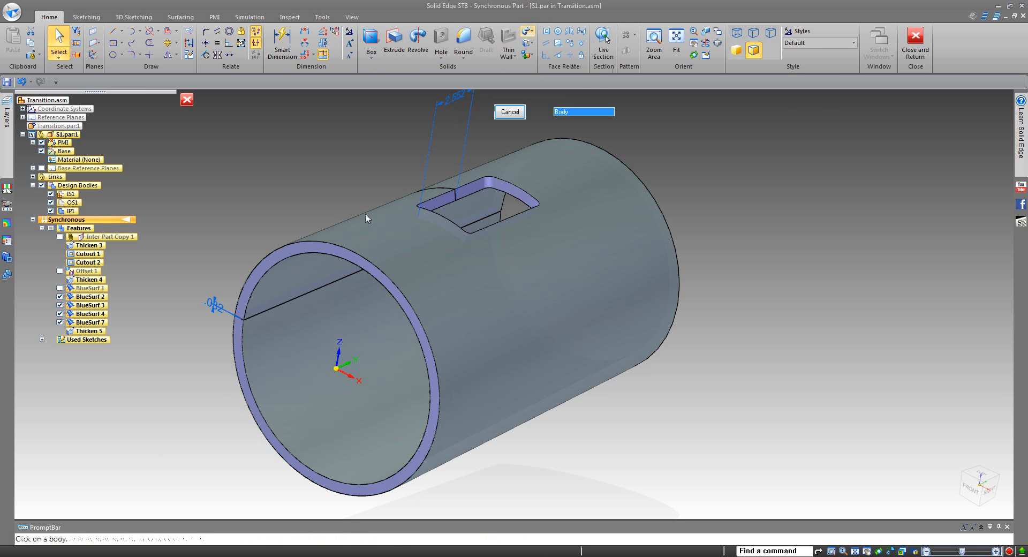
pyautogui.click(357, 265)
pyautogui.click(699, 253)
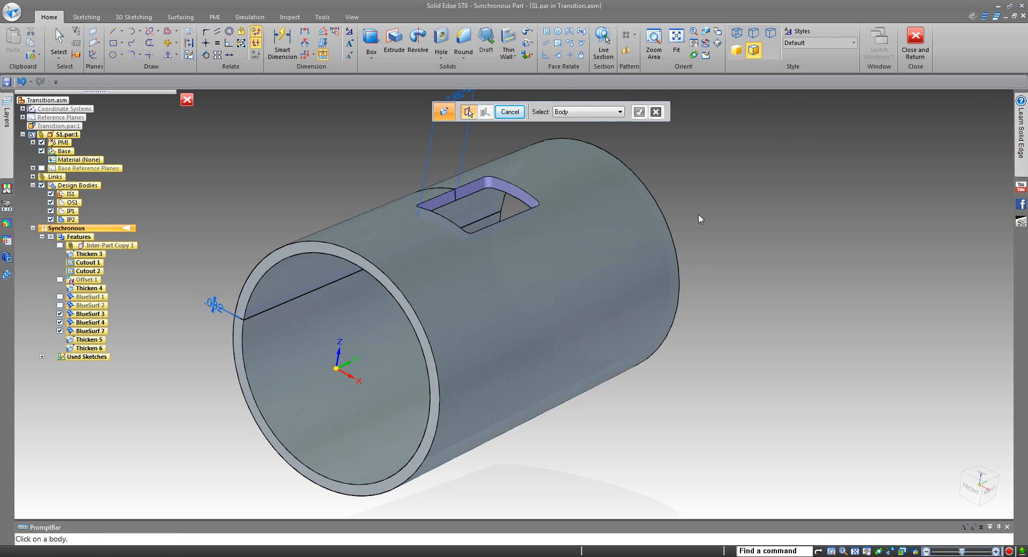
# - Add a new part body named IP3
pyautogui.click(529, 54)
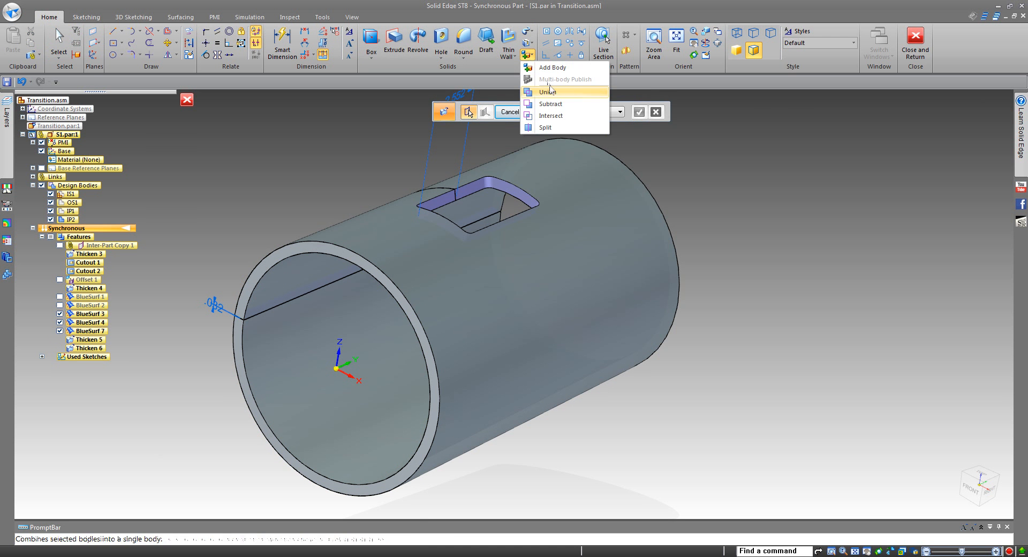
pyautogui.click(551, 69)
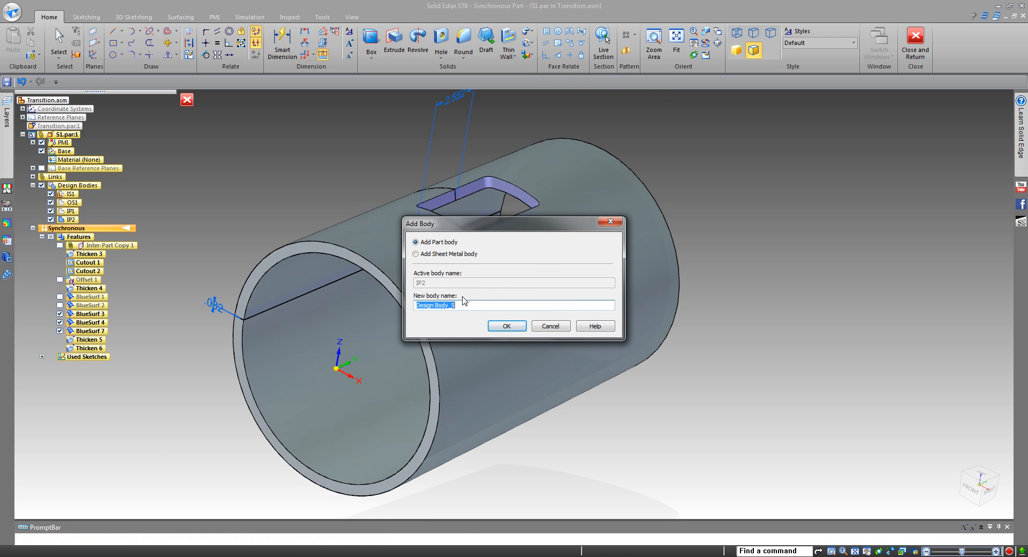
pyautogui.click(506, 327)
# - Thicken the BlueSurf around the window cutout into body IP3
pyautogui.scroll(2, 493, 185)
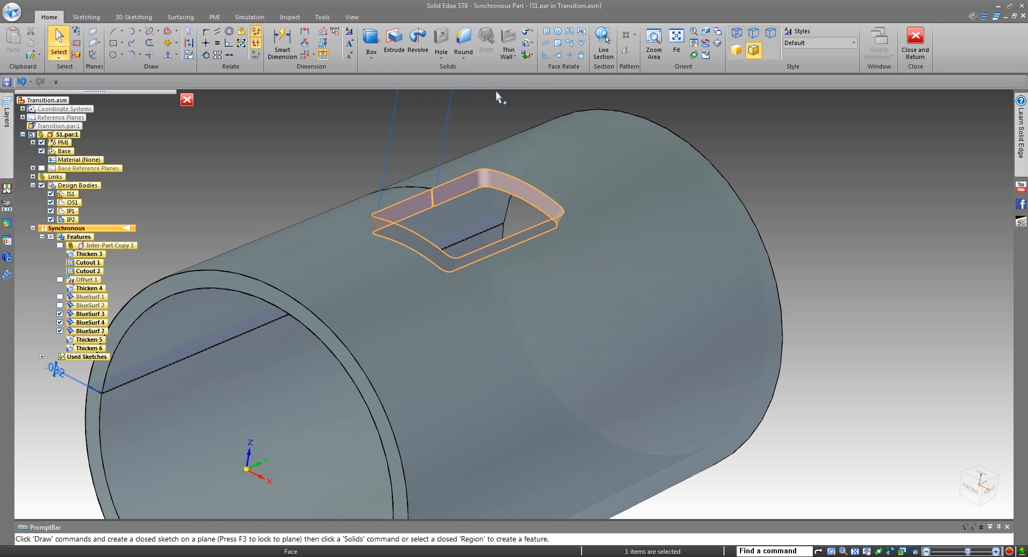
pyautogui.click(538, 32)
pyautogui.click(552, 97)
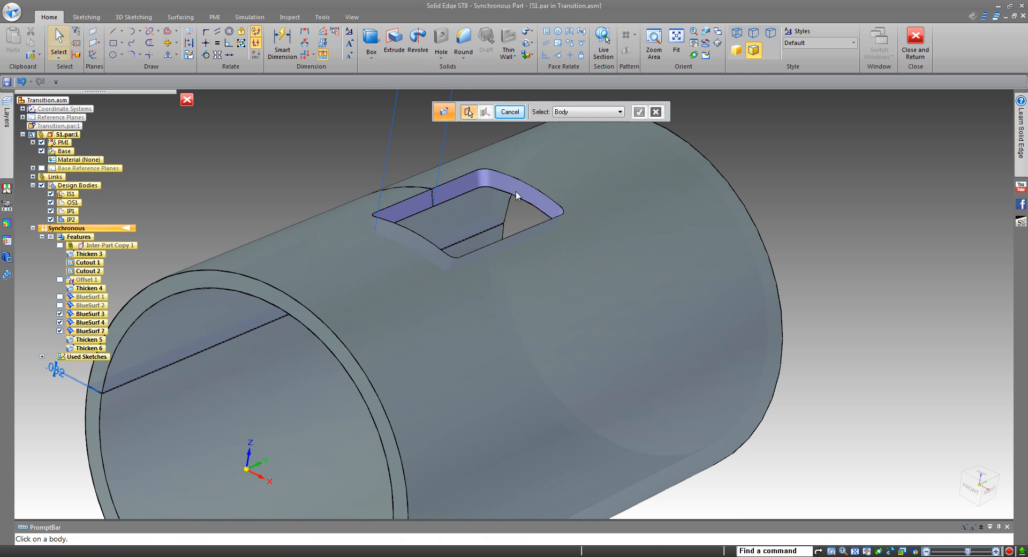
pyautogui.click(516, 191)
pyautogui.click(529, 268)
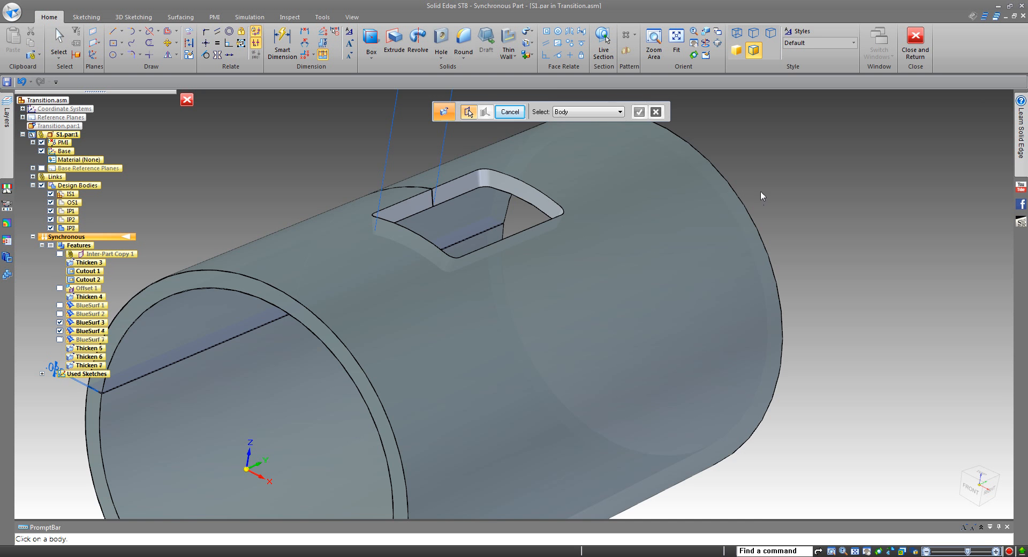
# - Examine the remaining surface along the lengthwise slit and the overall closed shell
pyautogui.scroll(-2, 747, 195)
pyautogui.moveTo(249, 296); pyautogui.dragTo(489, 335, button='middle')
pyautogui.scroll(5, 407, 346)
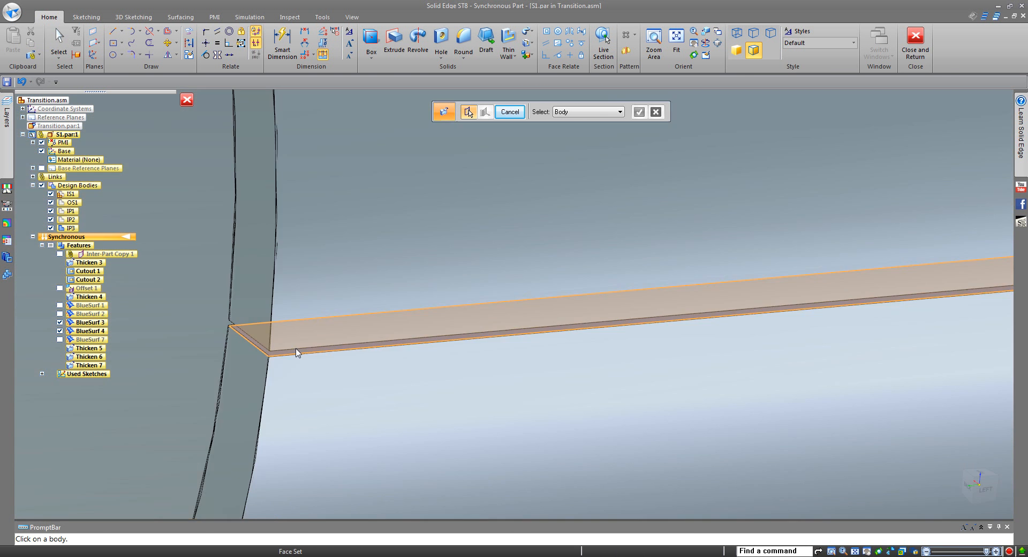
pyautogui.scroll(3, 294, 352)
pyautogui.scroll(-8, 292, 354)
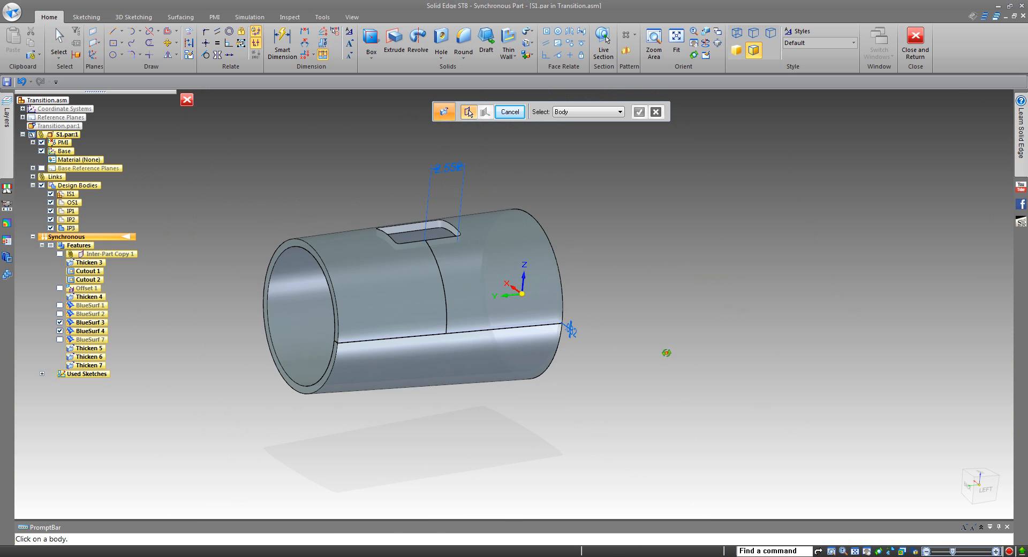
pyautogui.moveTo(667, 353); pyautogui.dragTo(653, 321, button='middle')
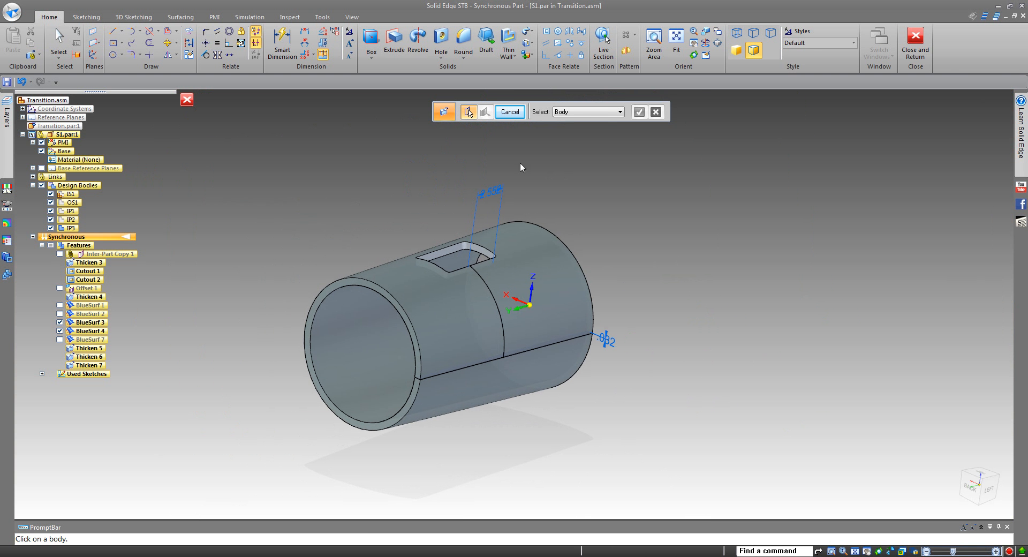
# - Leave the in-place edit of S1 and open S1.par in its own window from the assembly
pyautogui.click(531, 56)
pyautogui.click(397, 177)
pyautogui.click(915, 43)
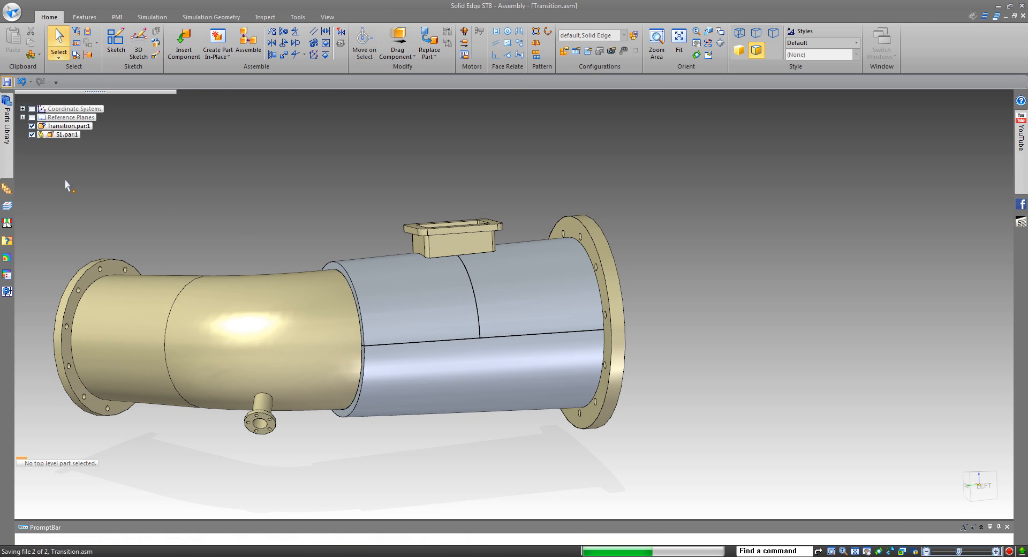
pyautogui.click(55, 136)
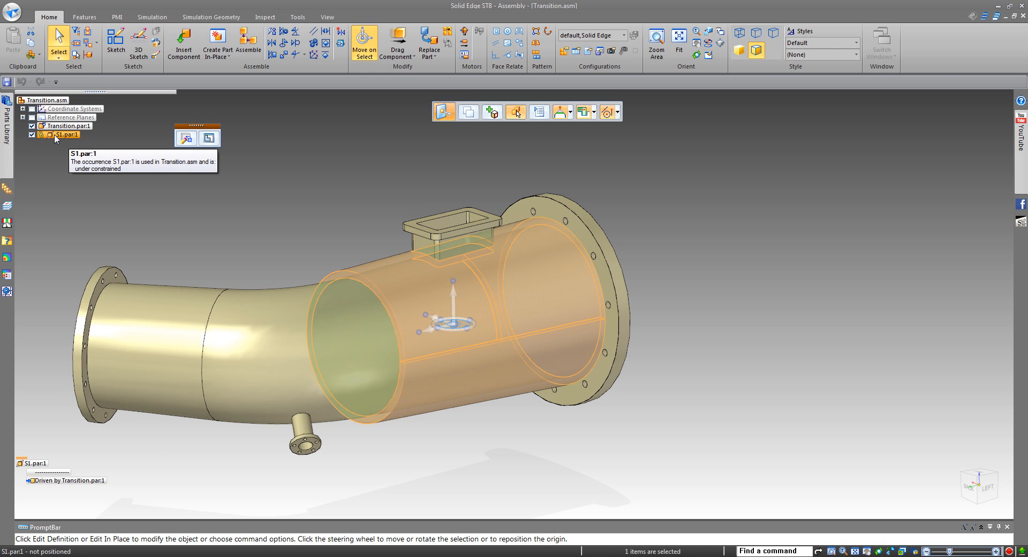
pyautogui.rightClick(56, 138)
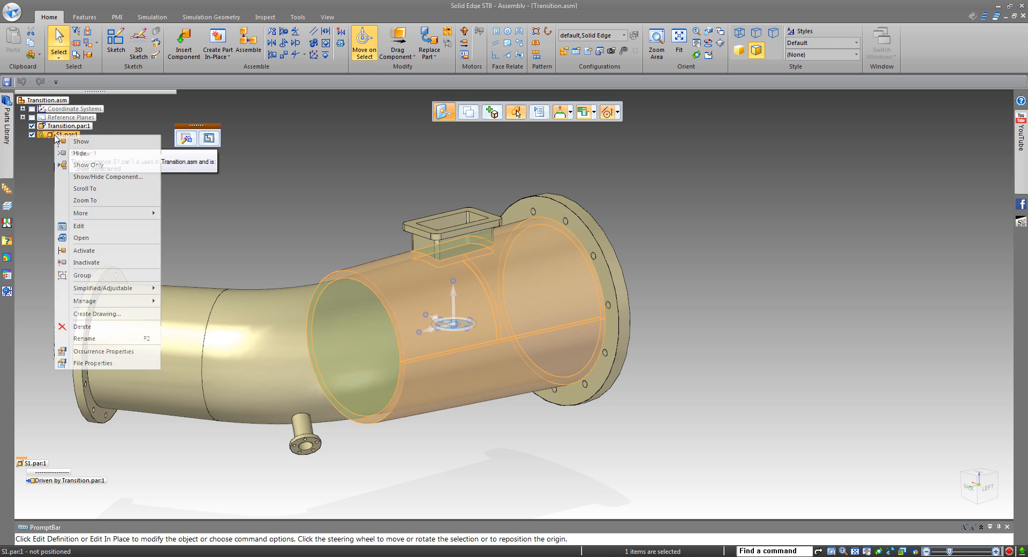
pyautogui.click(98, 237)
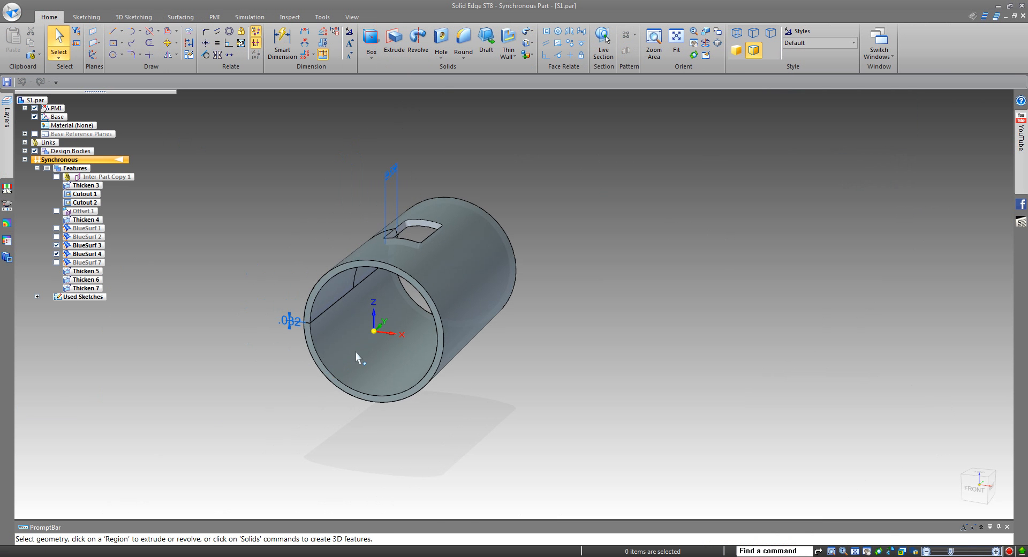
# - Publish the design bodies to separate part files with an S1.asm assembly, and open that assembly
pyautogui.click(528, 56)
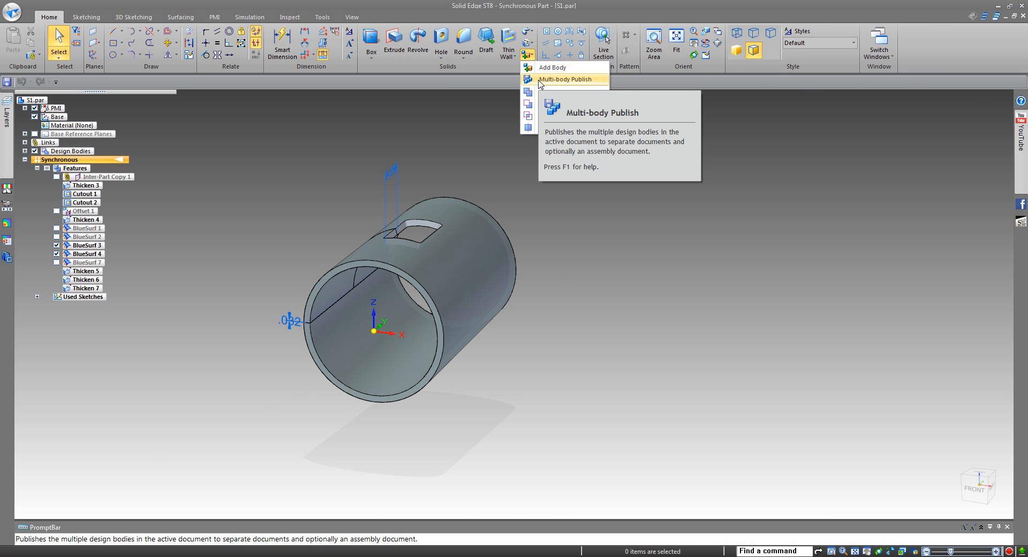
pyautogui.click(540, 78)
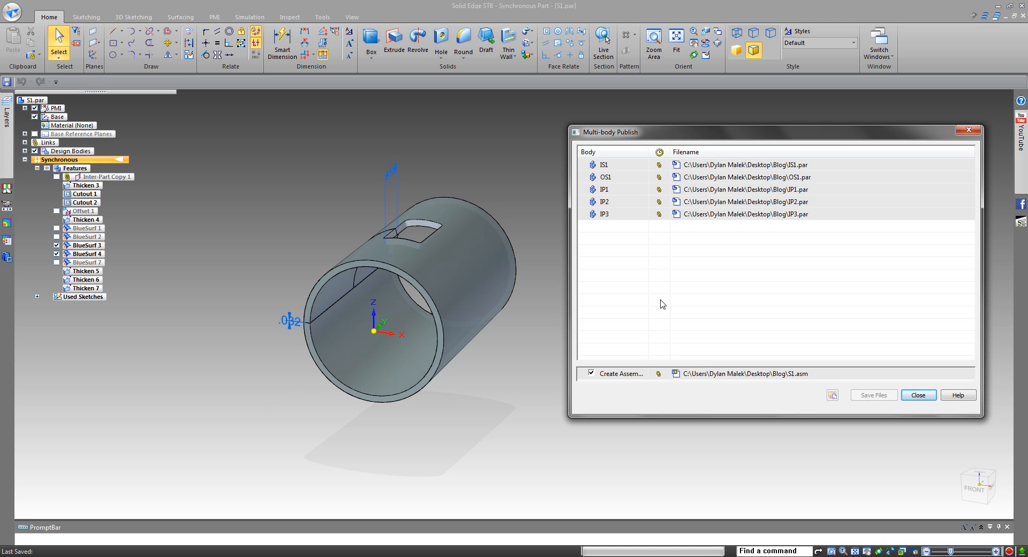
pyautogui.rightClick(708, 371)
pyautogui.click(725, 385)
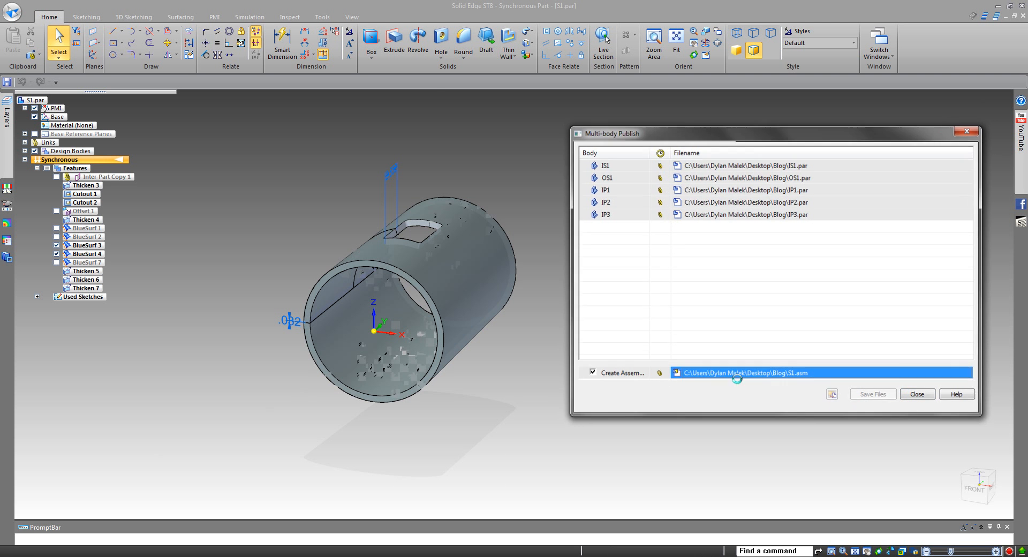
# - Open the outer shell part OS1 from the published assembly
pyautogui.scroll(-4, 527, 340)
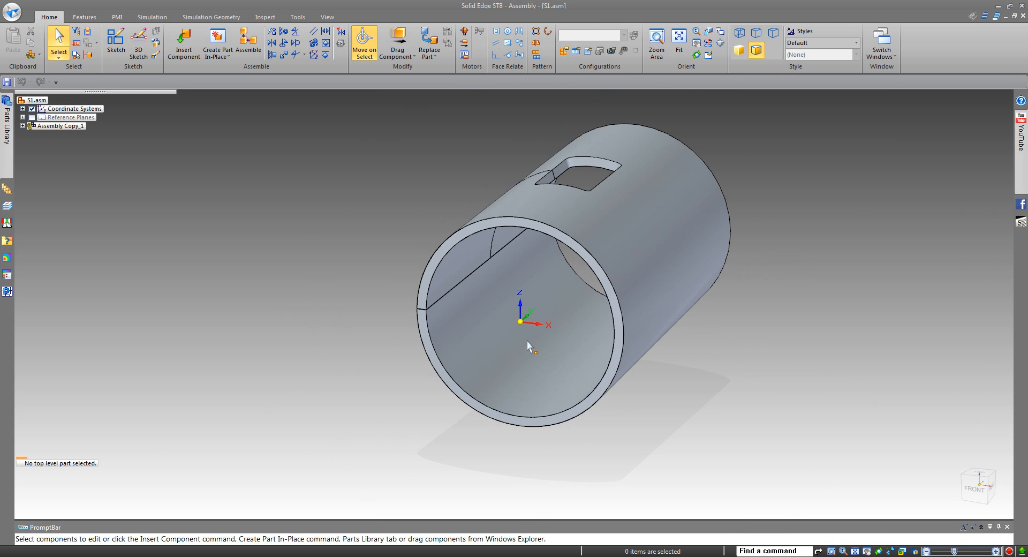
pyautogui.moveTo(527, 340); pyautogui.dragTo(417, 278, button='middle')
pyautogui.rightClick(496, 244)
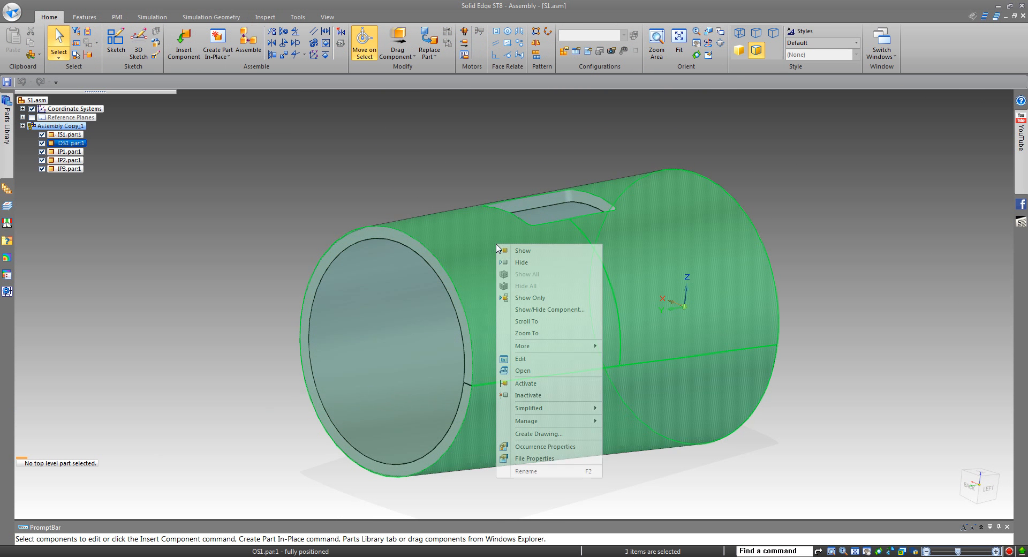
pyautogui.click(538, 374)
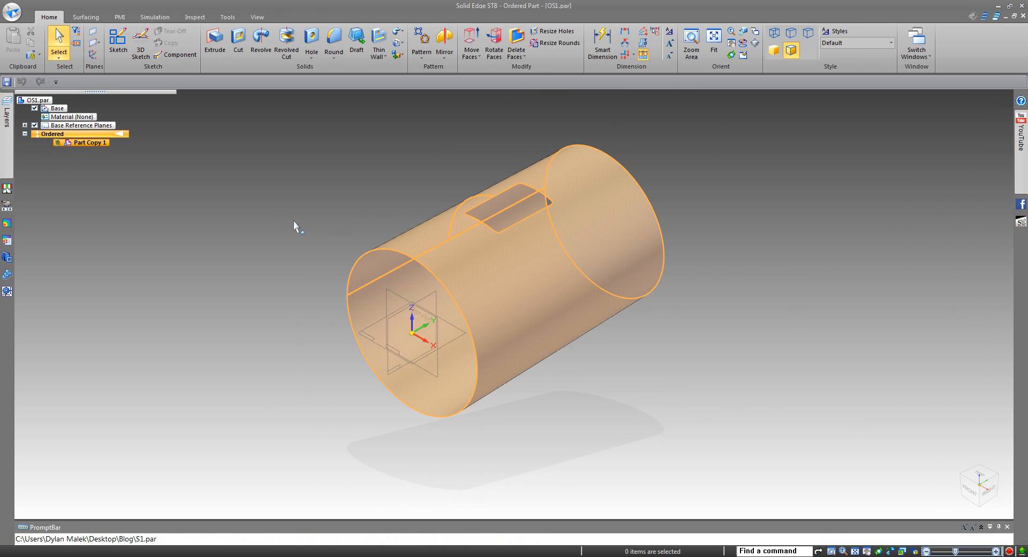
# - Switch OS1 to the Flatten environment and apply the PVC material to it
pyautogui.moveTo(293, 221); pyautogui.dragTo(401, 190, button='middle')
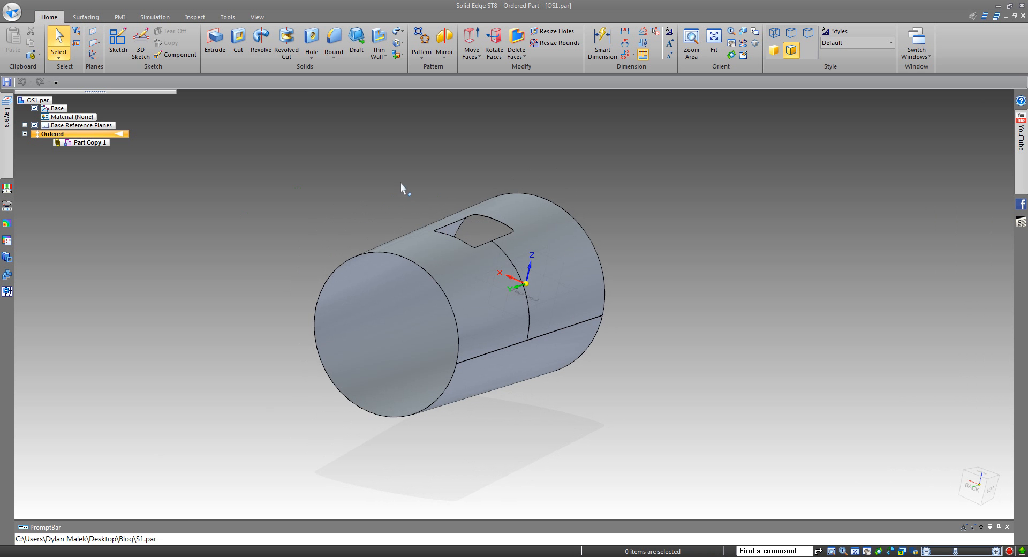
pyautogui.click(225, 17)
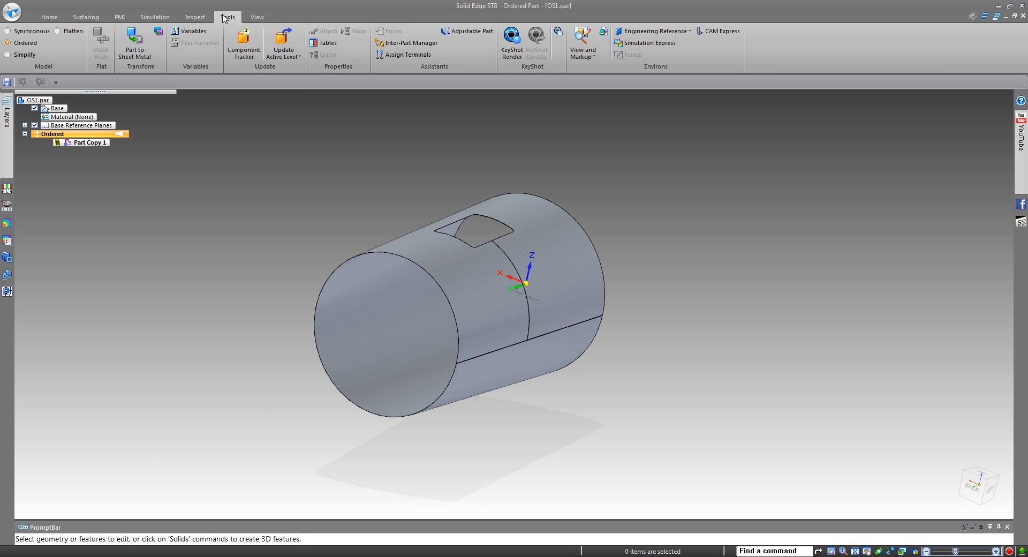
pyautogui.click(70, 32)
pyautogui.click(343, 249)
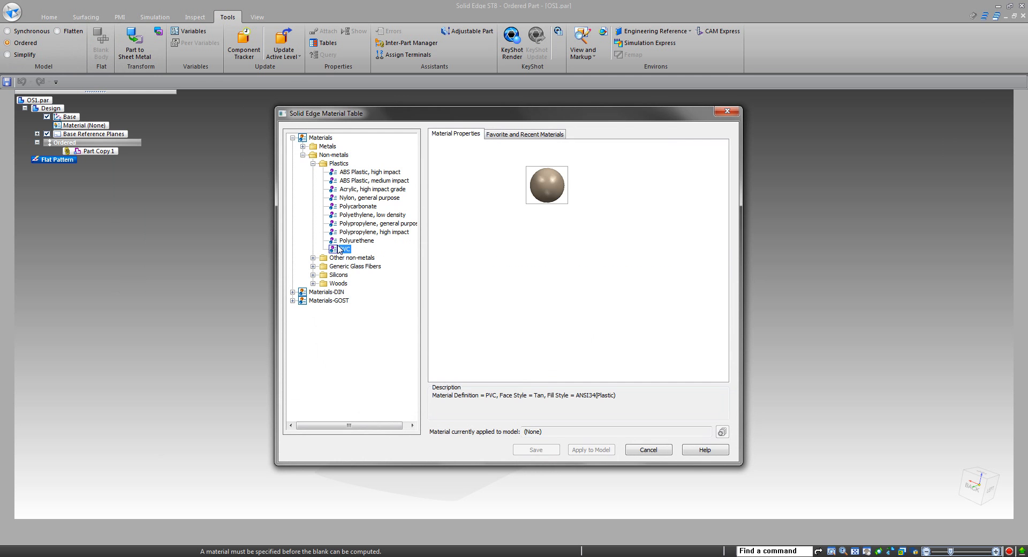
pyautogui.click(596, 449)
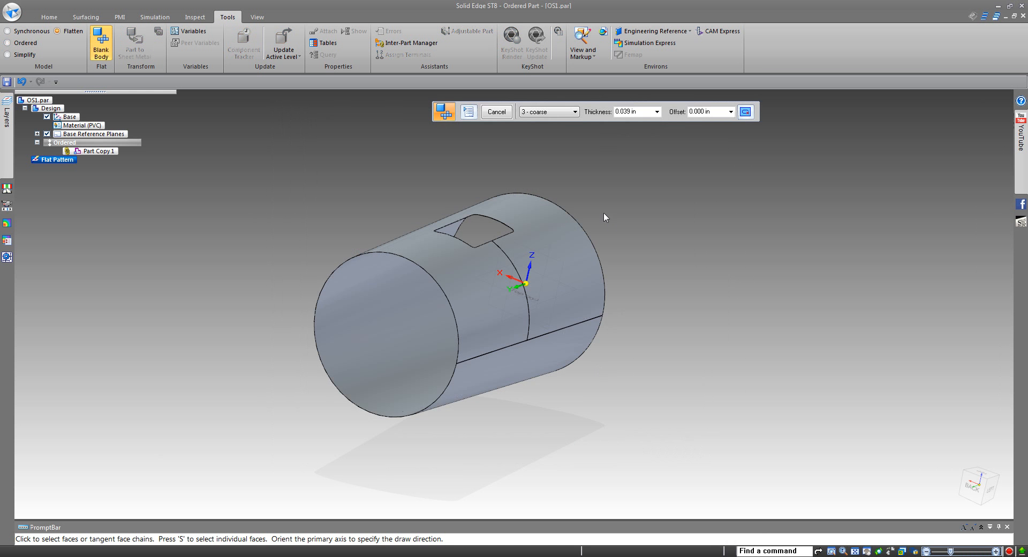
# - Create a flat blank from the outer shell's faces with 0.010 in thickness and the 7 - medium mesh setting
pyautogui.click(657, 111)
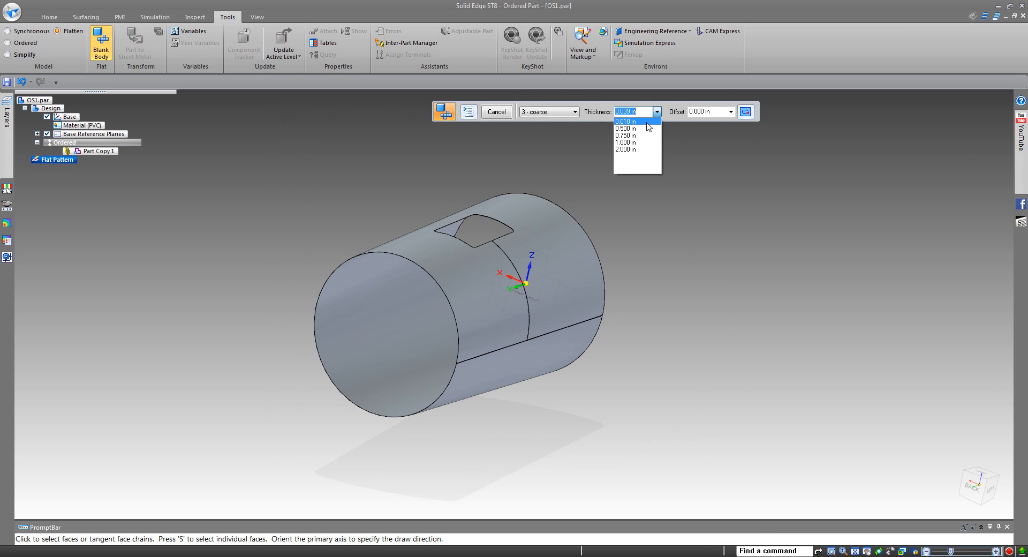
pyautogui.click(638, 121)
pyautogui.click(575, 111)
pyautogui.click(552, 163)
pyautogui.click(539, 215)
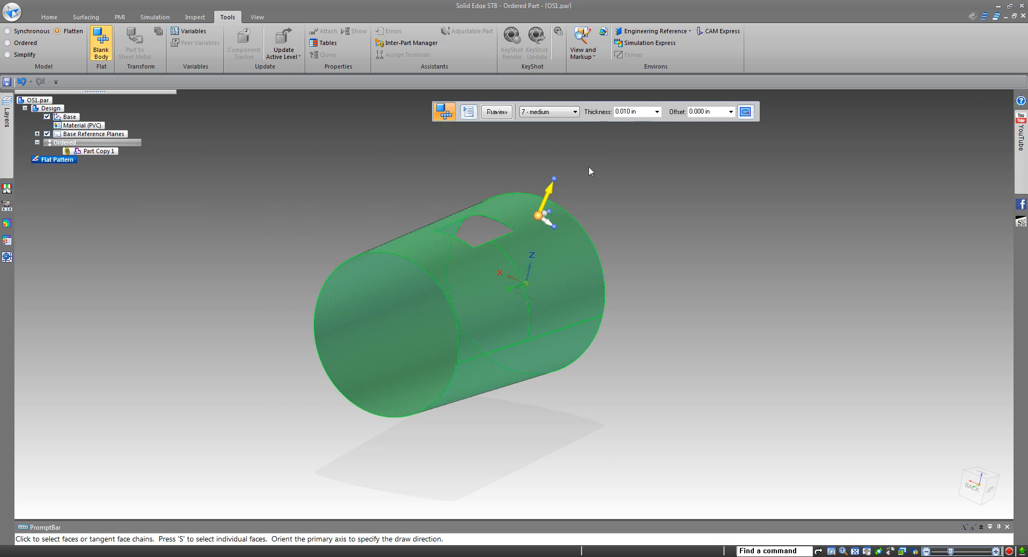
pyautogui.rightClick(589, 171)
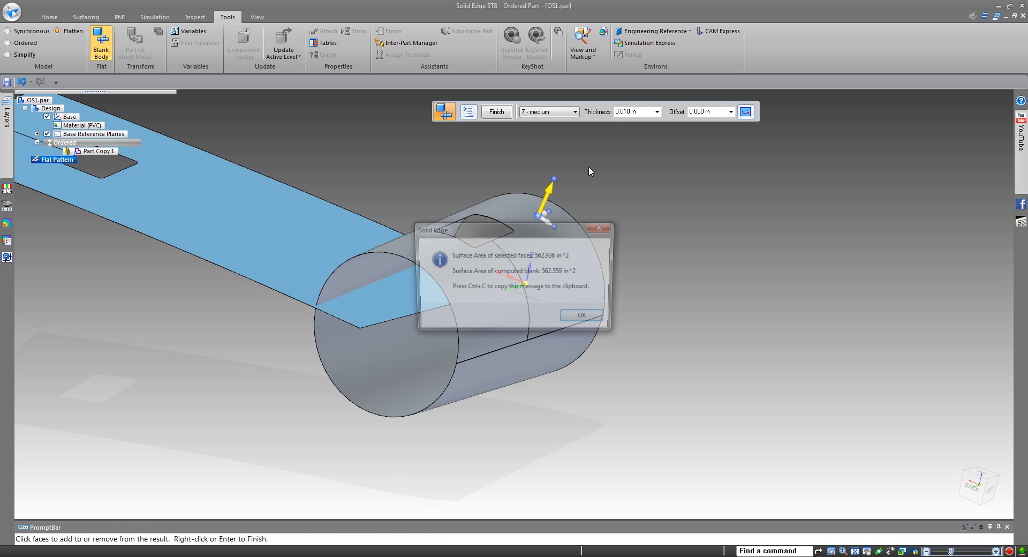
pyautogui.click(595, 317)
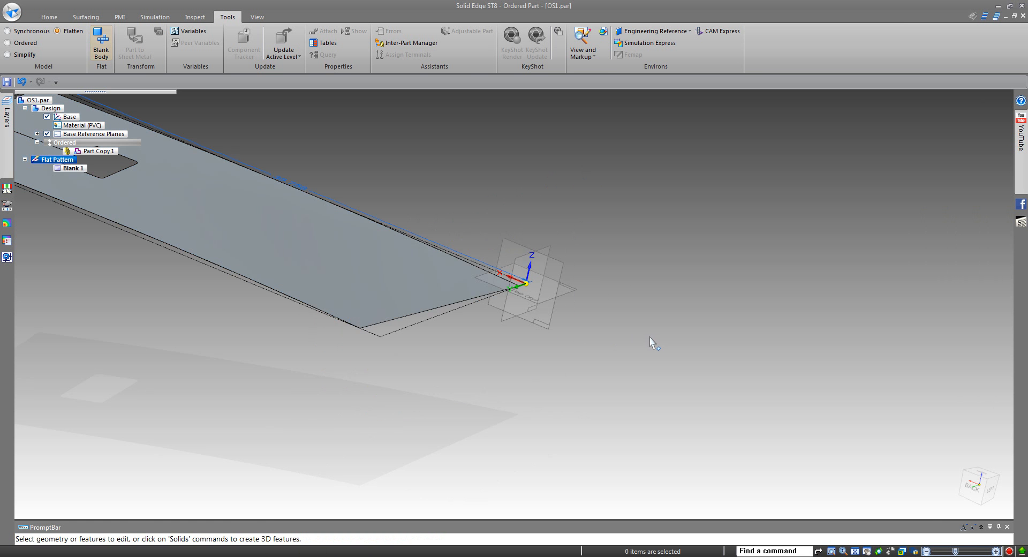
# - Check the flattened OS1 blank, save the part and close it
pyautogui.moveTo(653, 344); pyautogui.dragTo(443, 251, button='middle')
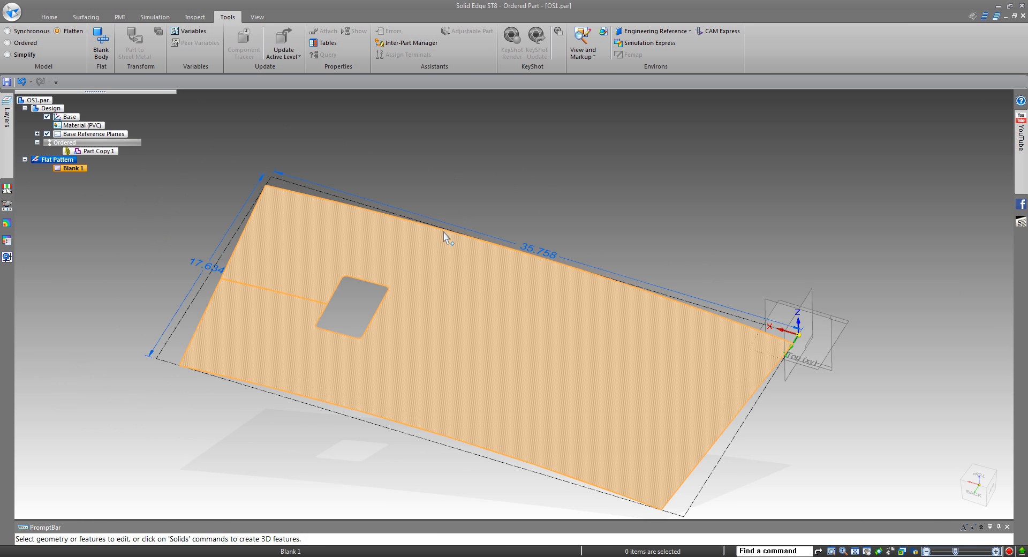
pyautogui.click(8, 82)
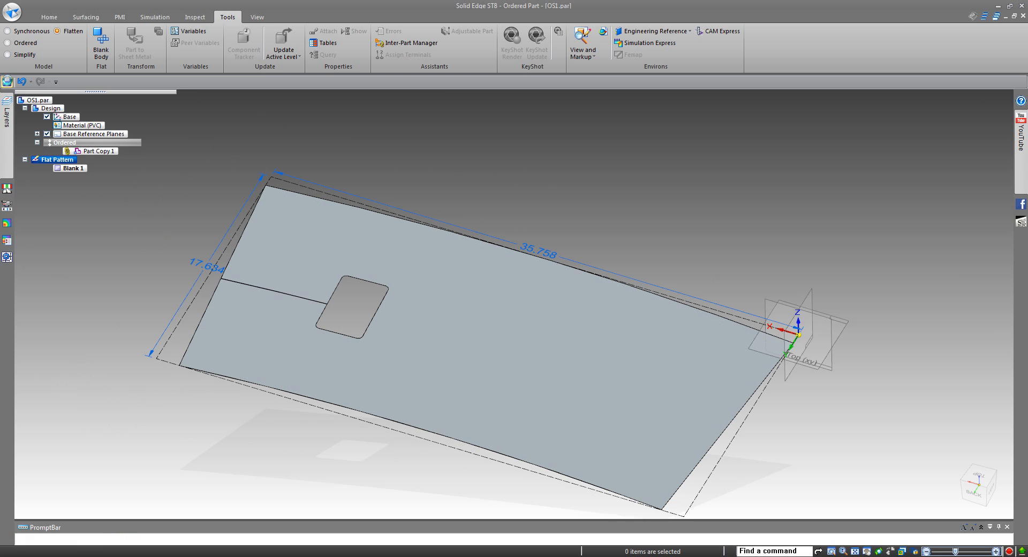
pyautogui.click(1023, 16)
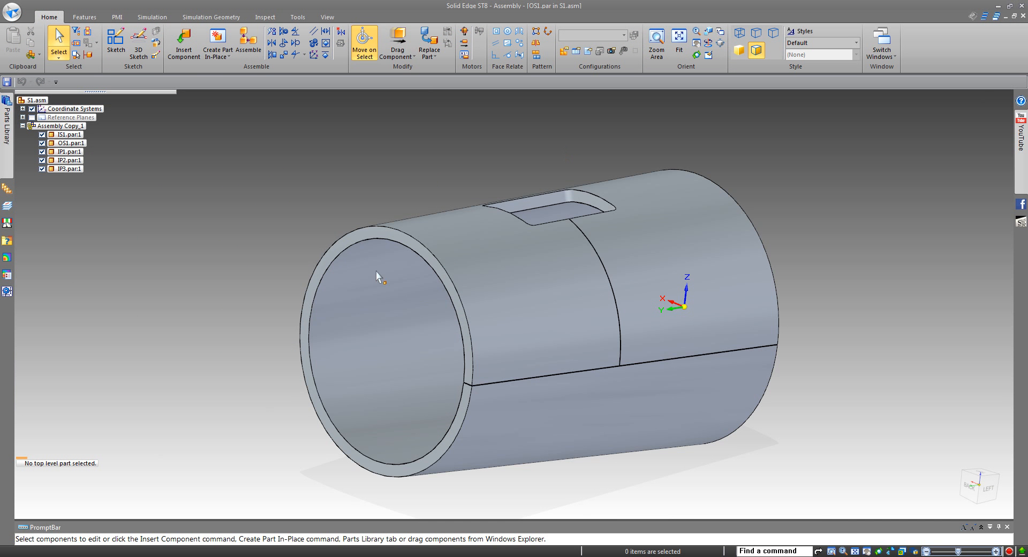
# - Open the inner shell part IS1 from the assembly
pyautogui.rightClick(359, 277)
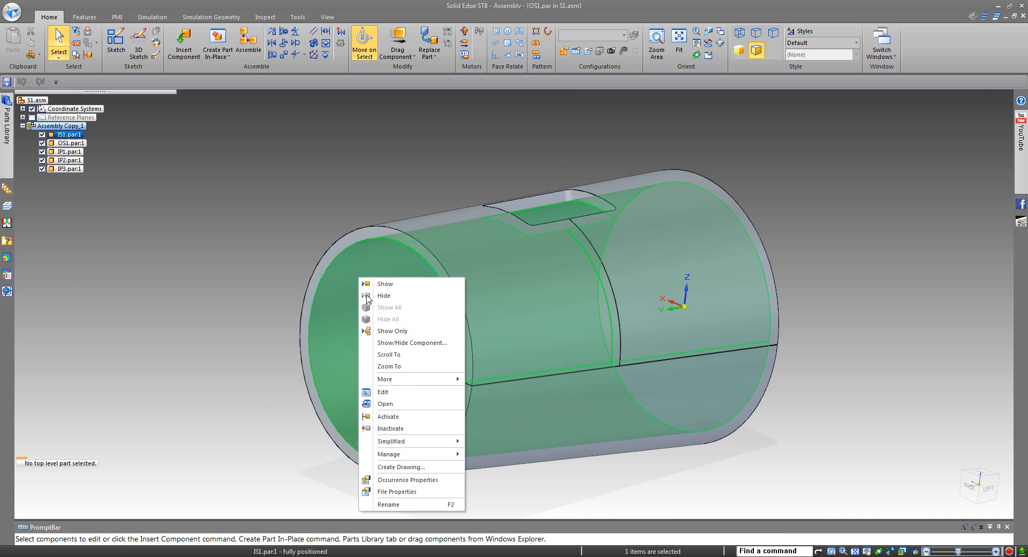
pyautogui.click(405, 403)
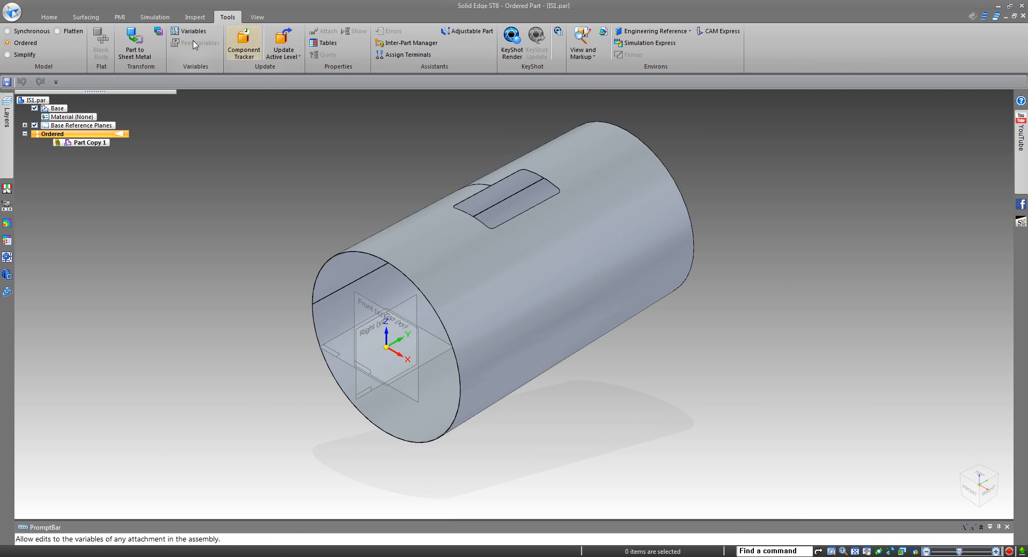
# - Switch IS1 to the Flatten environment and apply the PVC material to it
pyautogui.click(57, 31)
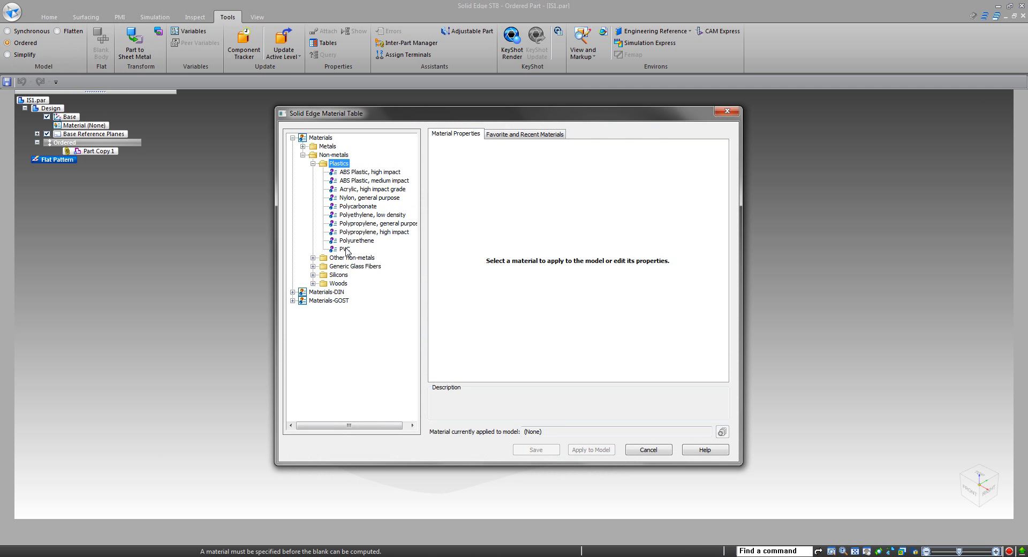
pyautogui.click(344, 249)
pyautogui.click(591, 449)
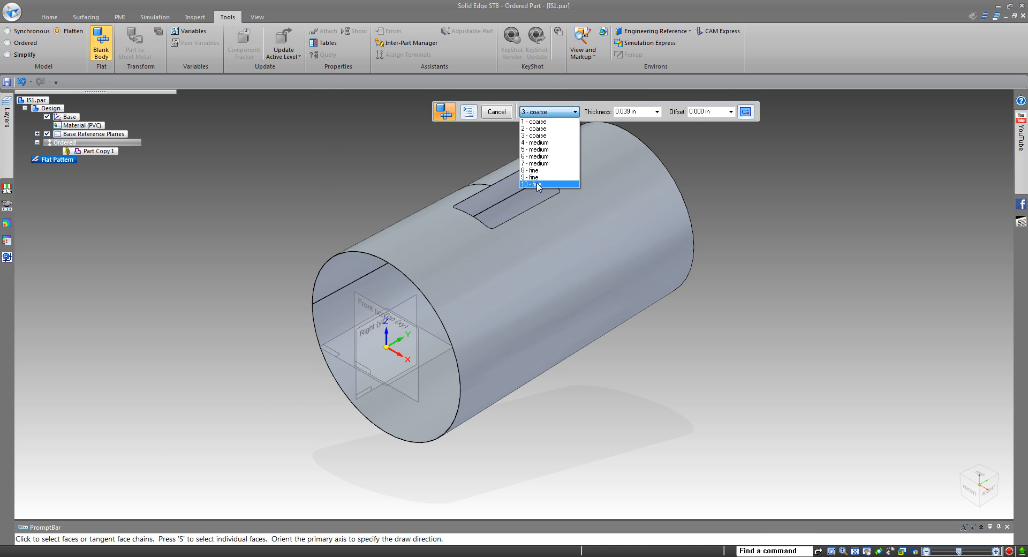
# - Create a flat blank from the inner shell's faces with the 10 - fine mesh setting and 0.010 in thickness, and close the part
pyautogui.click(540, 185)
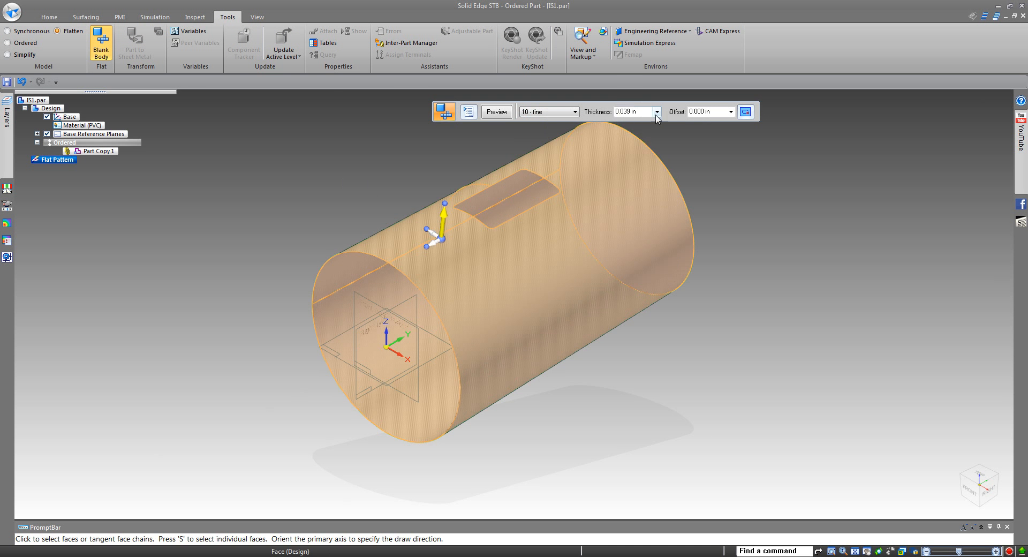
pyautogui.click(657, 111)
pyautogui.click(631, 135)
pyautogui.rightClick(328, 181)
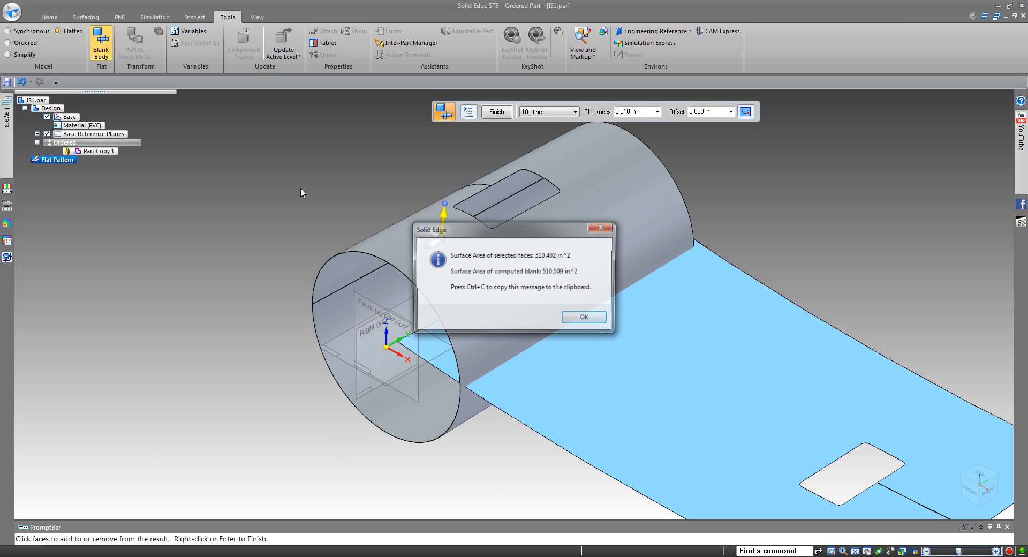
pyautogui.click(589, 321)
pyautogui.rightClick(239, 284)
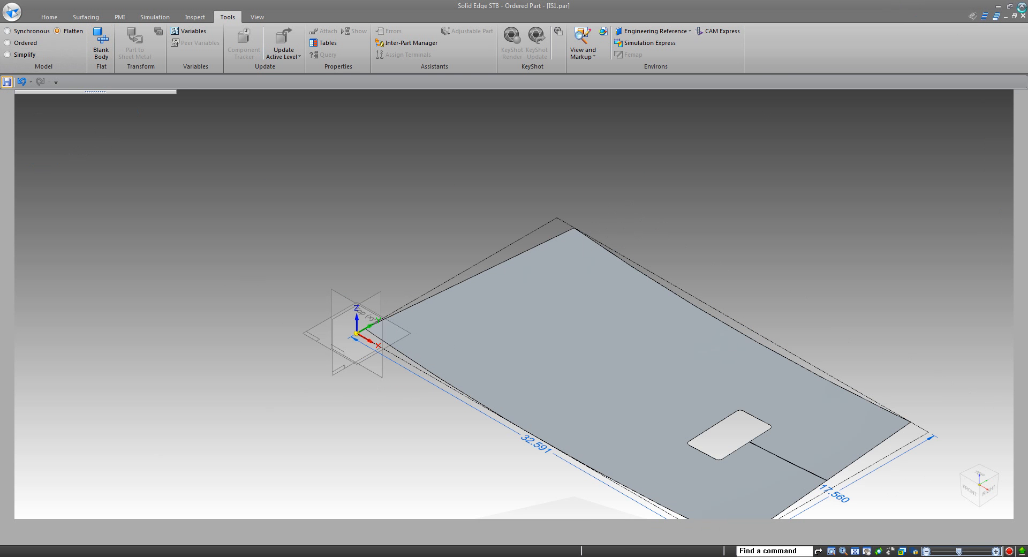
pyautogui.click(1024, 16)
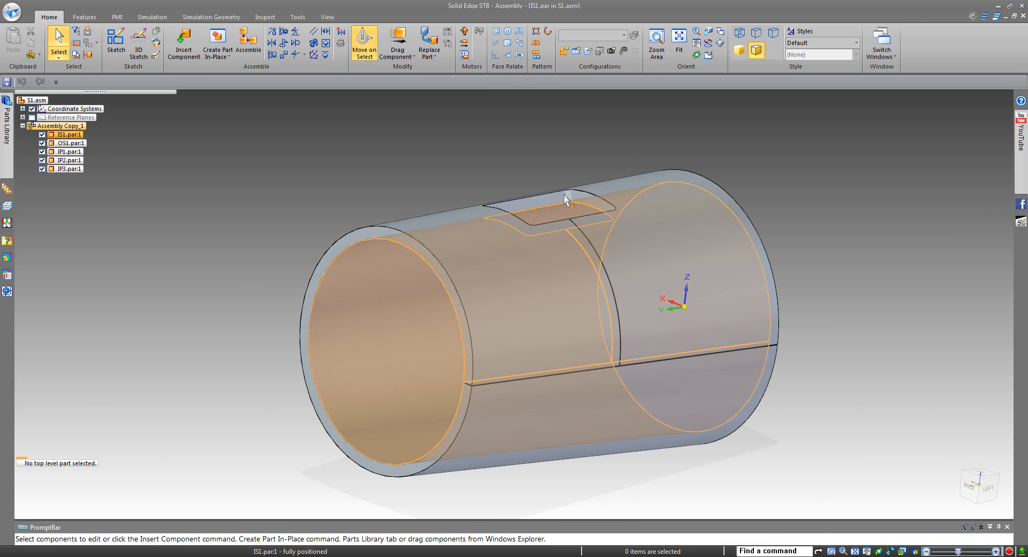
pyautogui.rightClick(564, 194)
pyautogui.press('Escape')
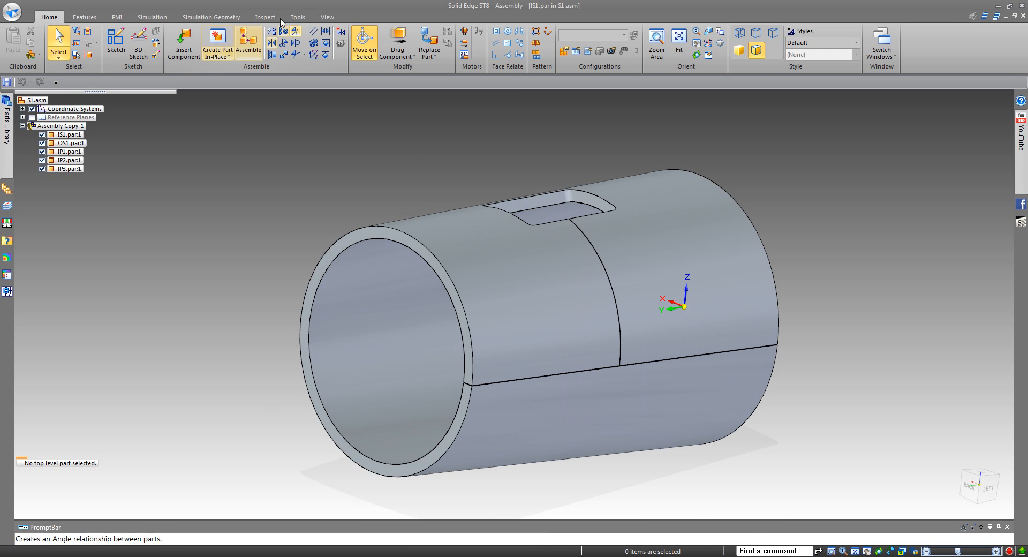
pyautogui.click(307, 19)
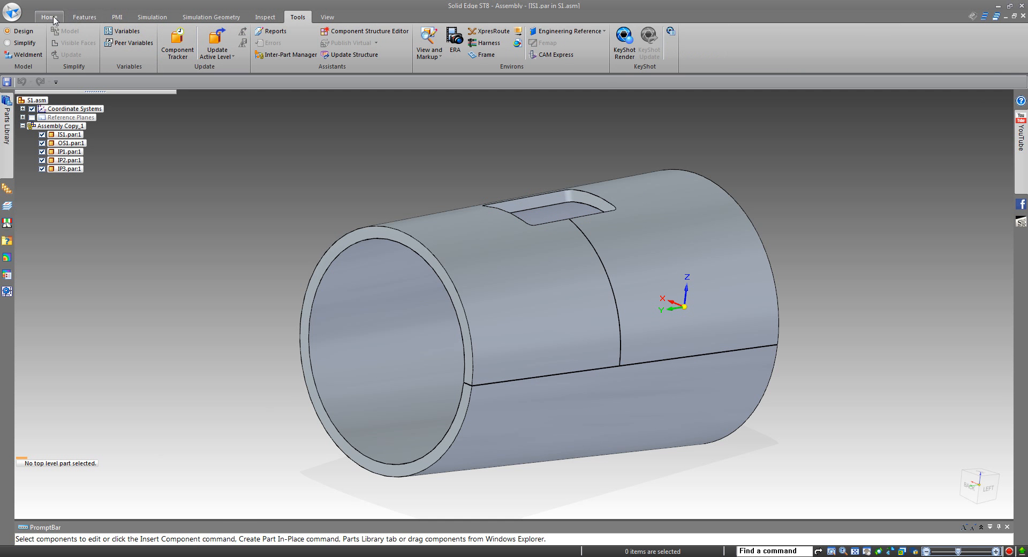
pyautogui.click(85, 20)
pyautogui.click(47, 19)
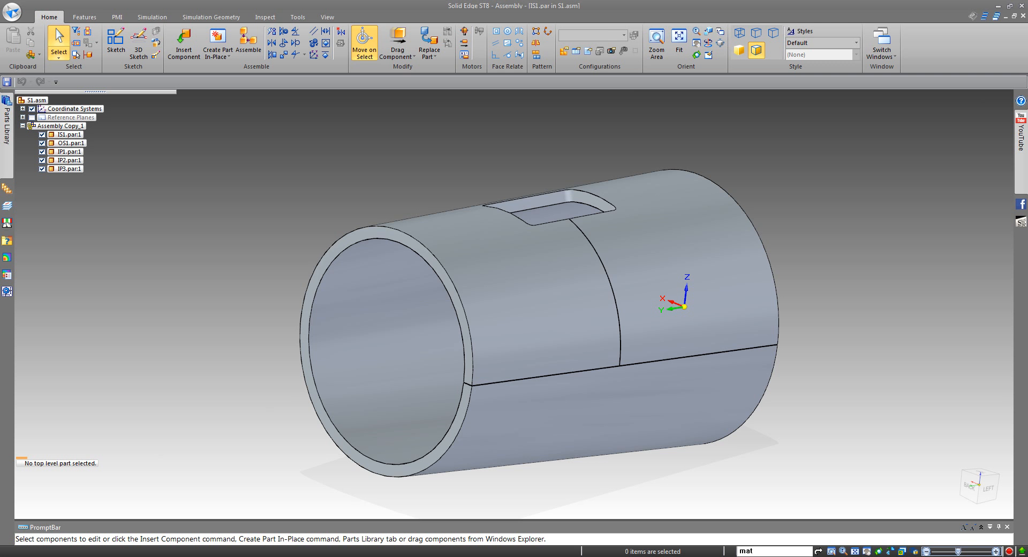
pyautogui.write('material')
pyautogui.press('Return')
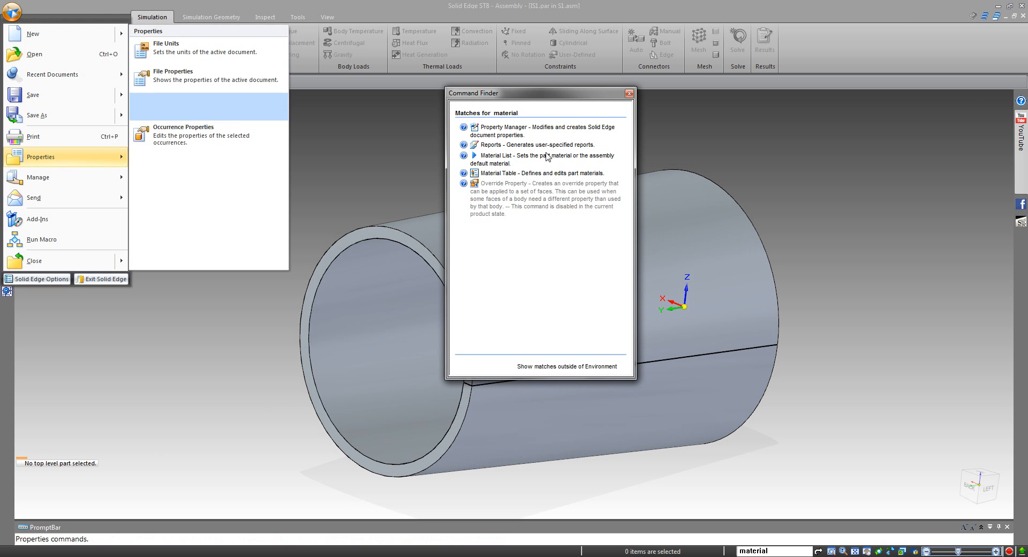
pyautogui.click(503, 175)
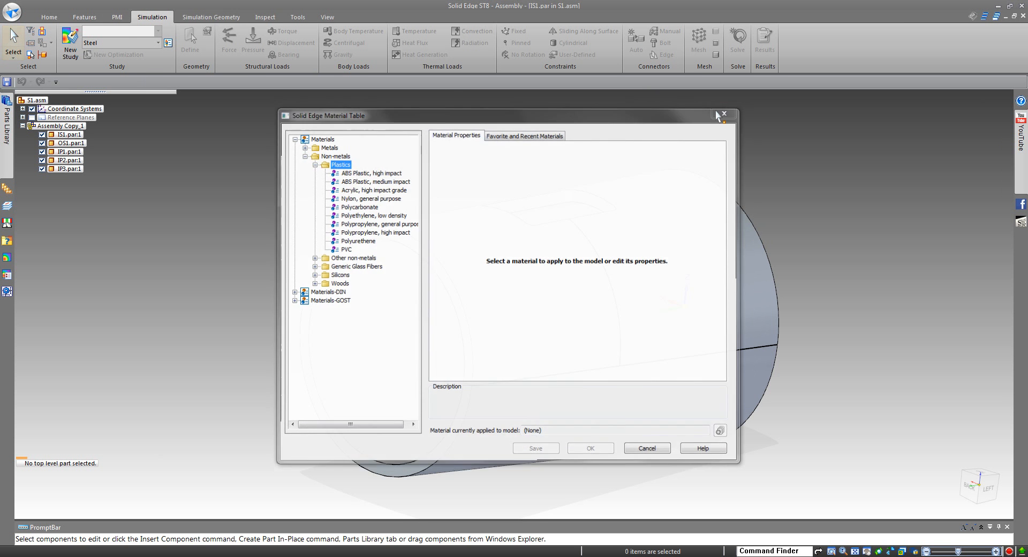
pyautogui.click(727, 111)
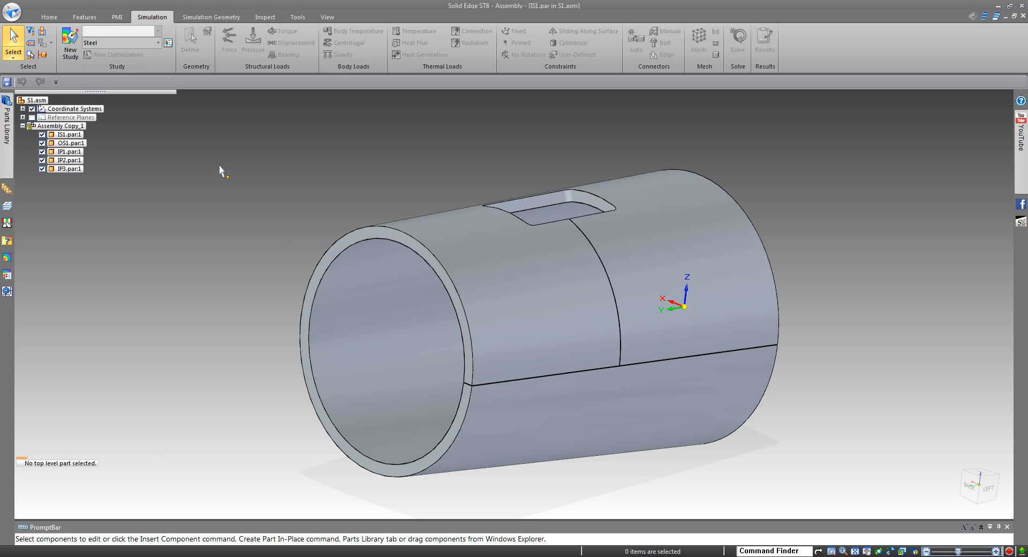
pyautogui.click(50, 16)
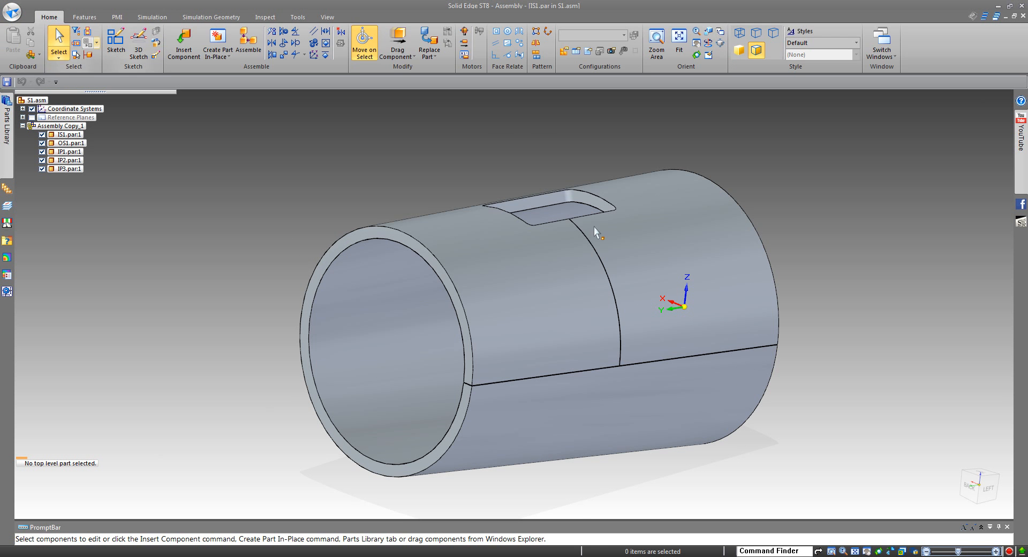
# - Open the part IP3 around the rectangular opening from the assembly
pyautogui.rightClick(538, 203)
pyautogui.click(557, 329)
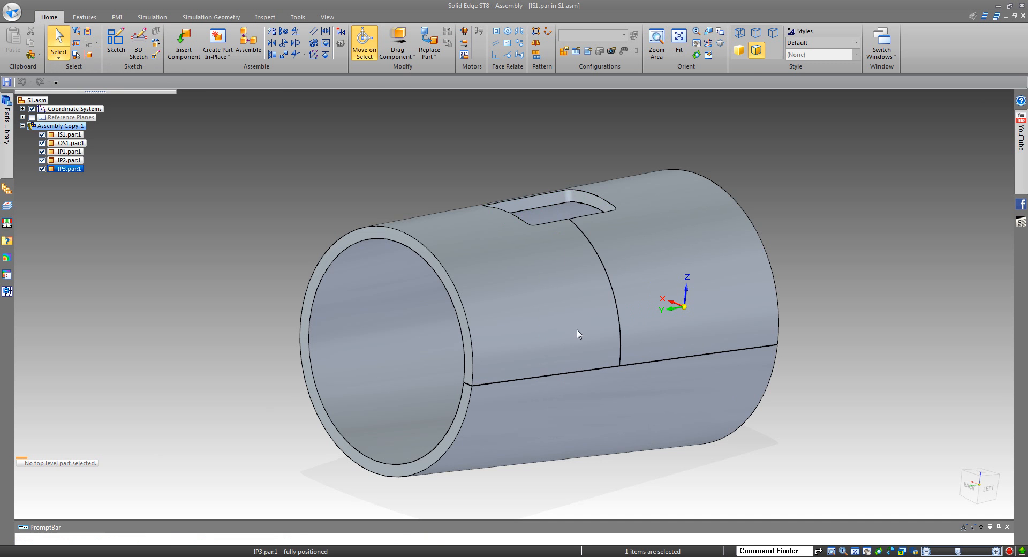
pyautogui.scroll(-2, 476, 376)
pyautogui.scroll(5, 580, 241)
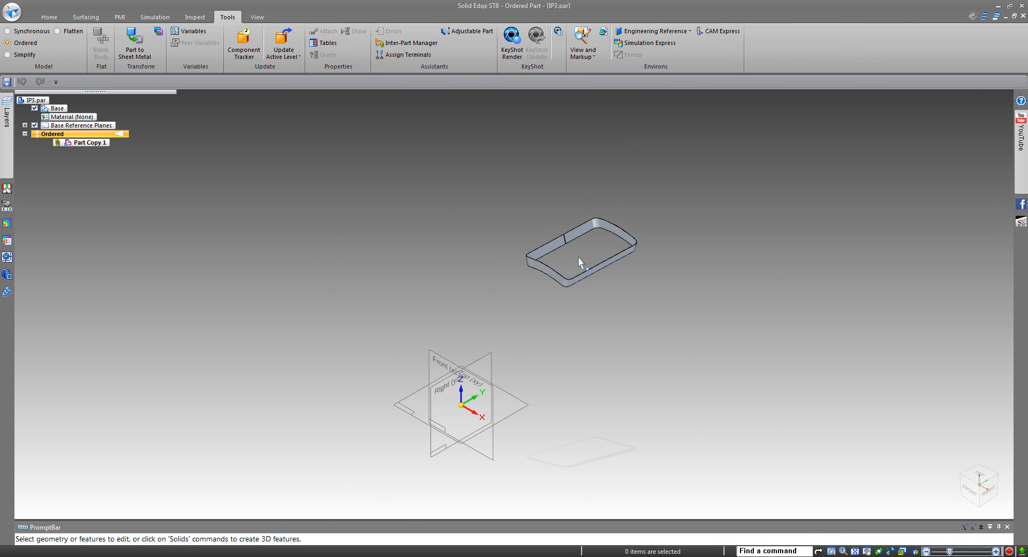
pyautogui.moveTo(581, 239); pyautogui.dragTo(501, 335, button='middle')
pyautogui.scroll(-2, 499, 334)
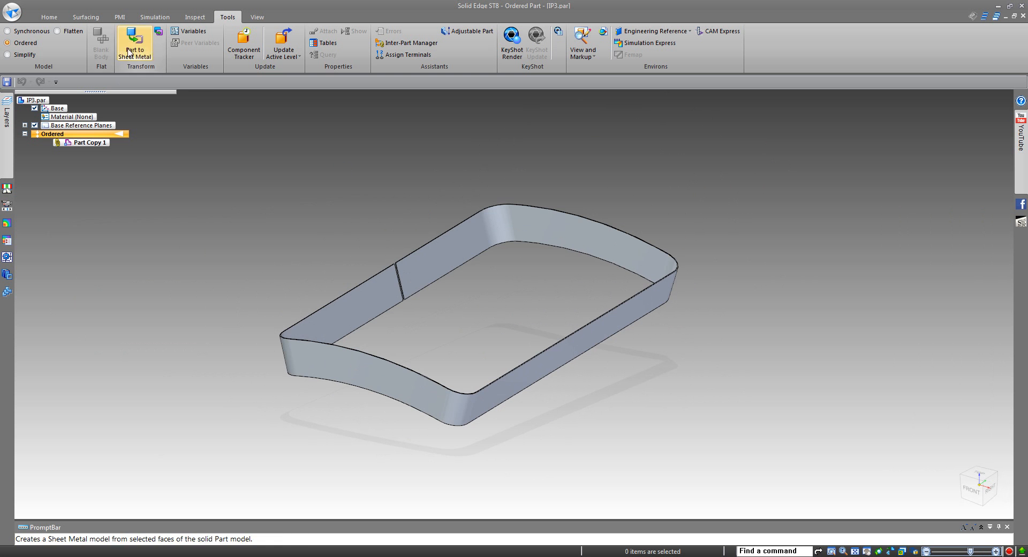
# - Switch IP3 to the Flatten environment and apply the PVC material to it
pyautogui.click(71, 31)
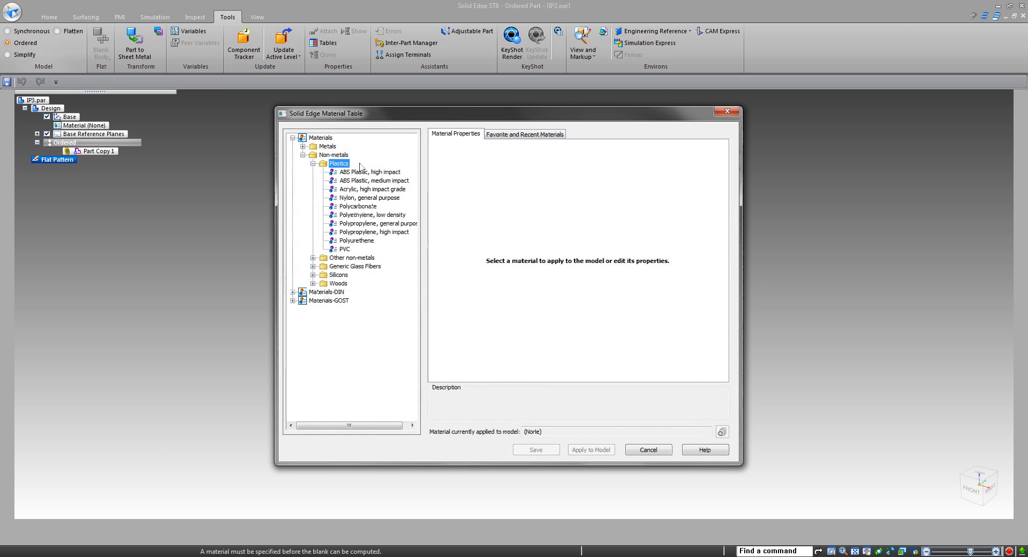
pyautogui.click(344, 249)
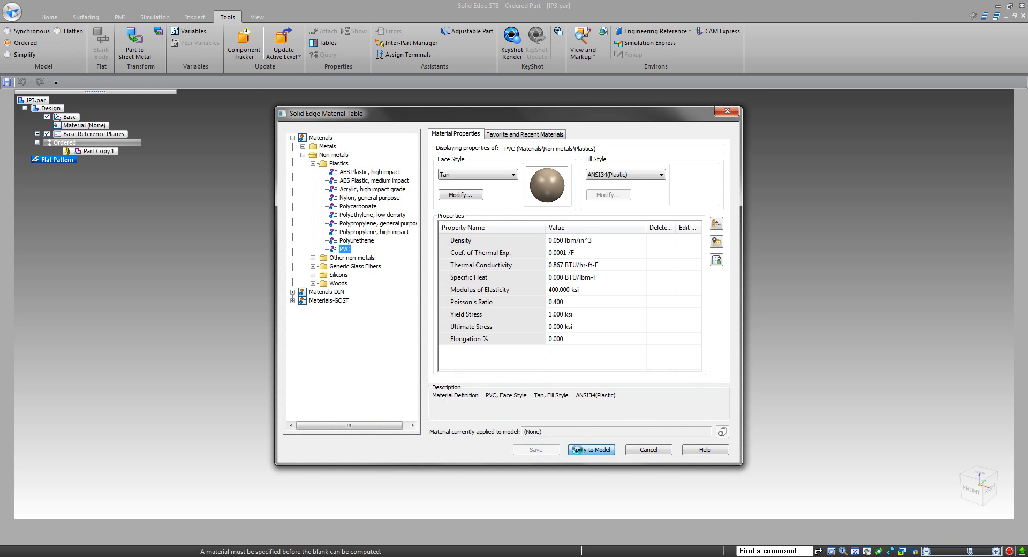
pyautogui.click(578, 450)
# - Create a flat blank from the IP3 rim's wall faces with the 10 - fine mesh setting
pyautogui.click(538, 113)
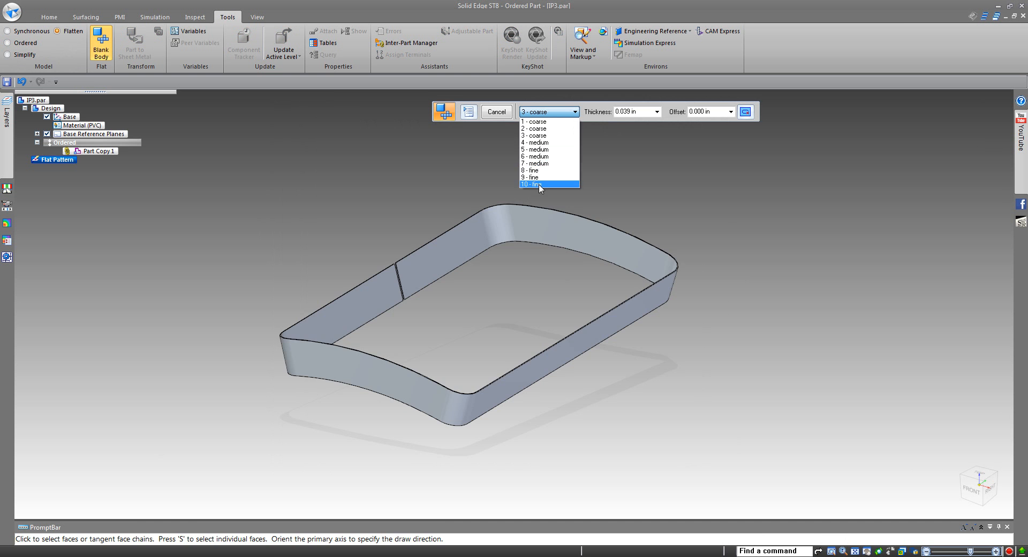
pyautogui.click(536, 186)
pyautogui.click(551, 235)
pyautogui.rightClick(593, 189)
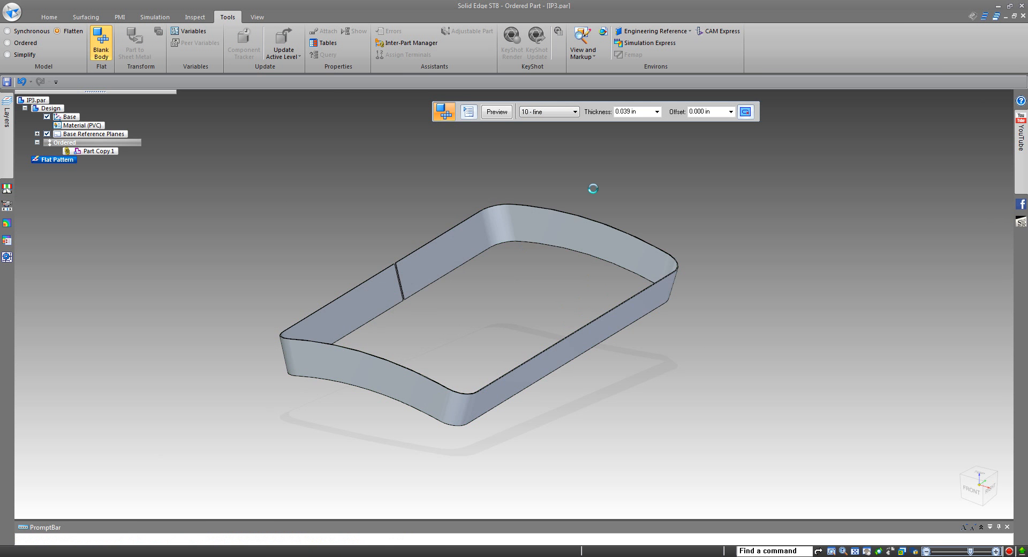
pyautogui.click(592, 319)
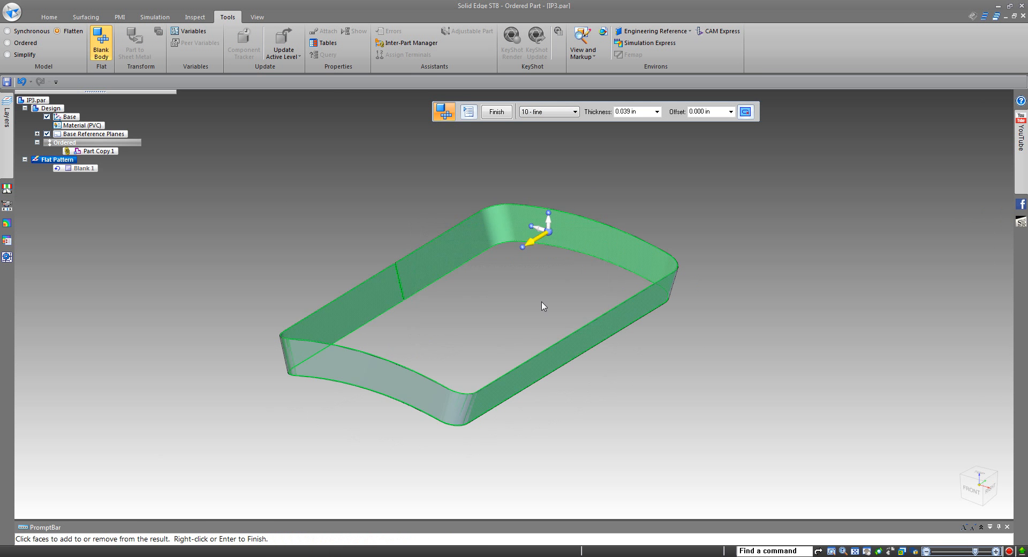
pyautogui.rightClick(544, 305)
# - Inspect the flattened IP3 blank from above, save the part and close it
pyautogui.click(854, 552)
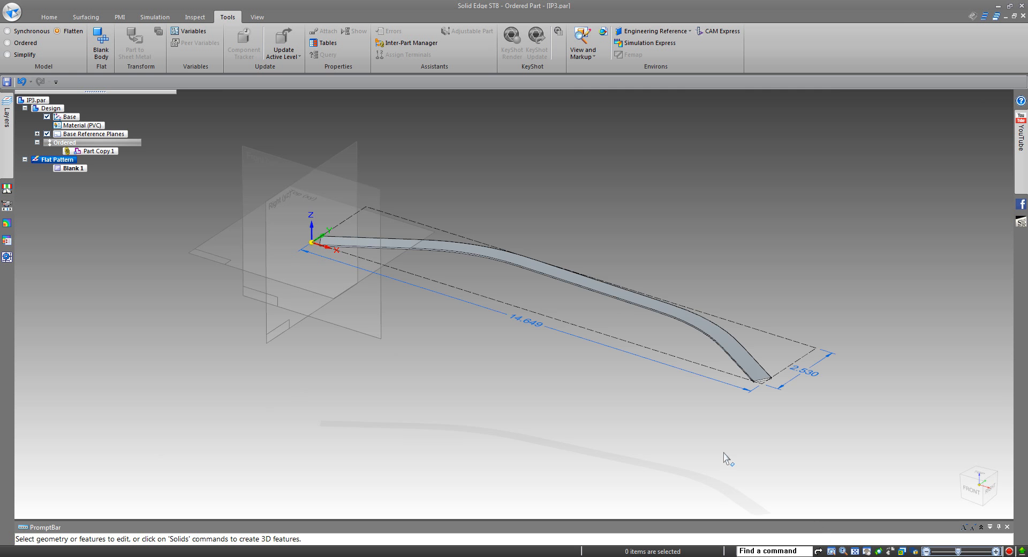
pyautogui.rightClick(574, 426)
pyautogui.click(537, 396)
pyautogui.moveTo(537, 397); pyautogui.dragTo(519, 457, button='middle')
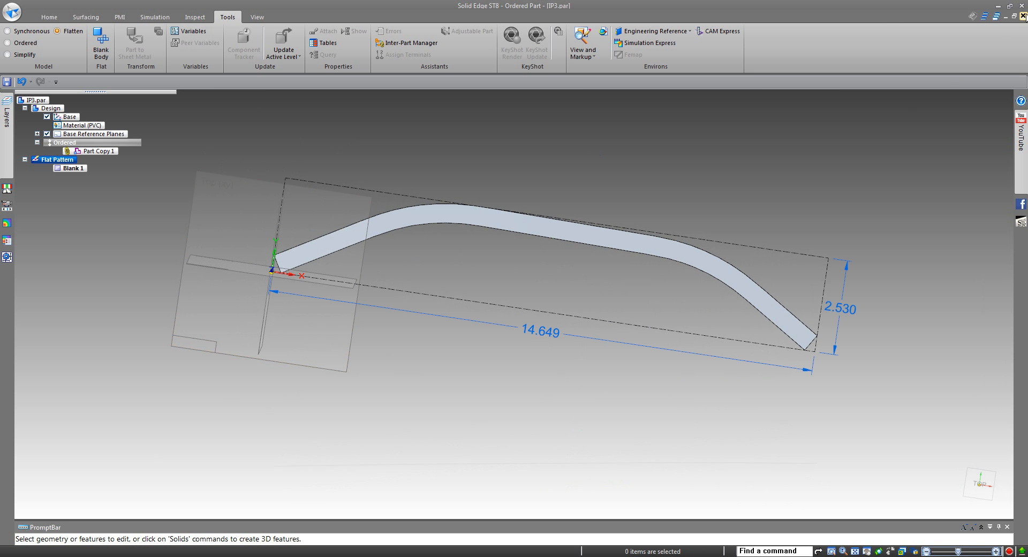
pyautogui.click(1023, 16)
pyautogui.click(487, 324)
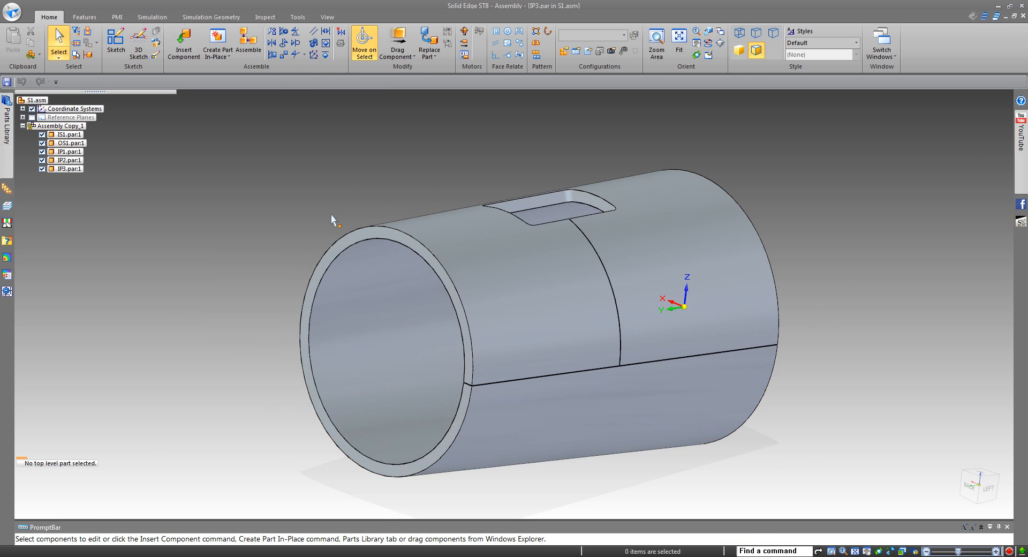
# - Switch to the Transition assembly and orient it to show the bare elbow section beside S1
pyautogui.keyDown('shift'); pyautogui.moveTo(331, 214); pyautogui.dragTo(353, 202, button='middle'); pyautogui.keyUp('shift')
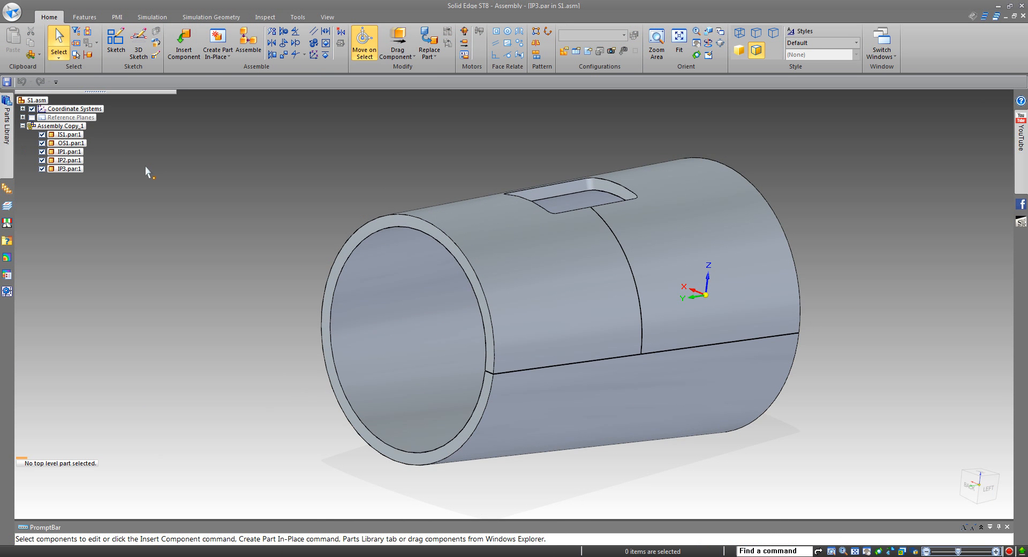
pyautogui.hotkey('ctrl', 'Tab')
pyautogui.keyDown('shift'); pyautogui.moveTo(193, 176); pyautogui.dragTo(312, 165, button='middle'); pyautogui.keyUp('shift')
pyautogui.moveTo(194, 178); pyautogui.dragTo(263, 202, button='middle')
pyautogui.moveTo(348, 330); pyautogui.dragTo(374, 317, button='middle')
pyautogui.moveTo(397, 252)
pyautogui.mouseDown(button='middle')
pyautogui.moveTo(403, 259)
pyautogui.moveTo(408, 247)
pyautogui.mouseUp(button='middle')
# - Create a new part in place at the assembly origin from the ansi inch part.par template and save it as Elbow Jacket
pyautogui.click(217, 40)
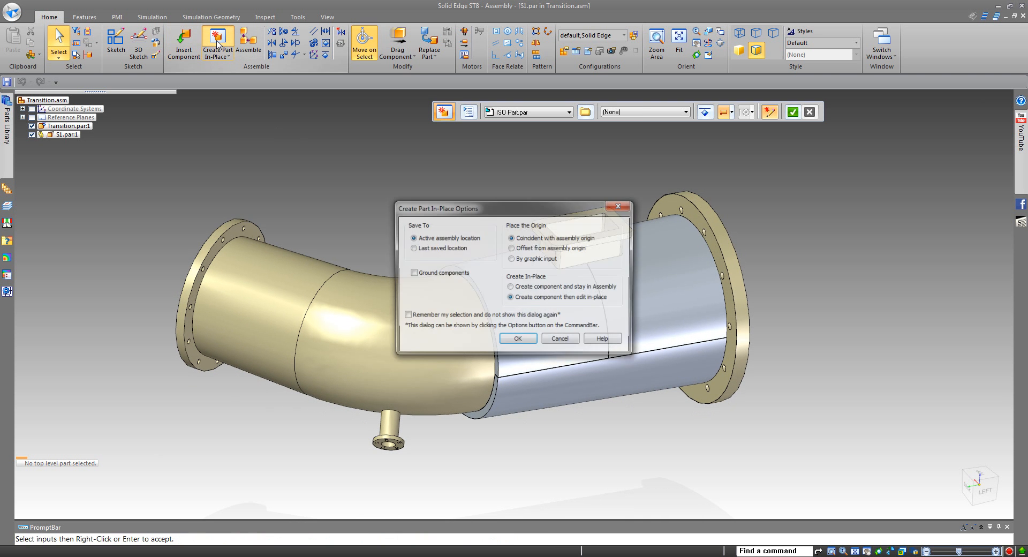
pyautogui.click(517, 341)
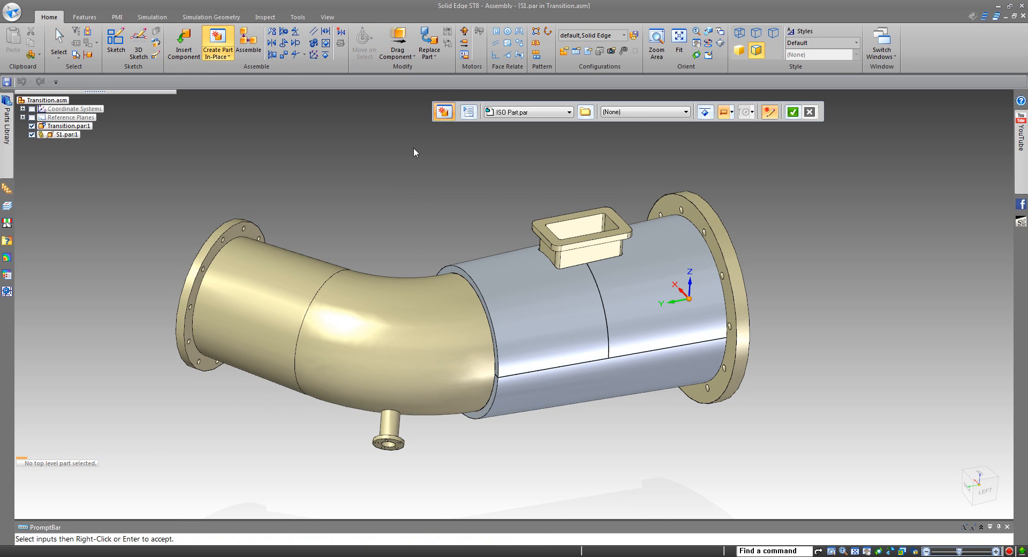
pyautogui.click(584, 113)
pyautogui.click(461, 42)
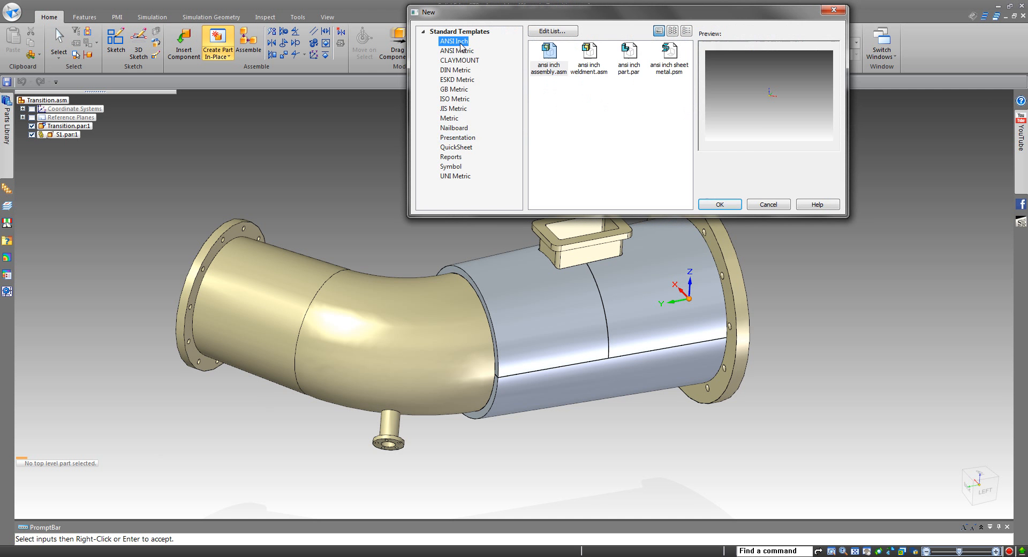
pyautogui.click(631, 54)
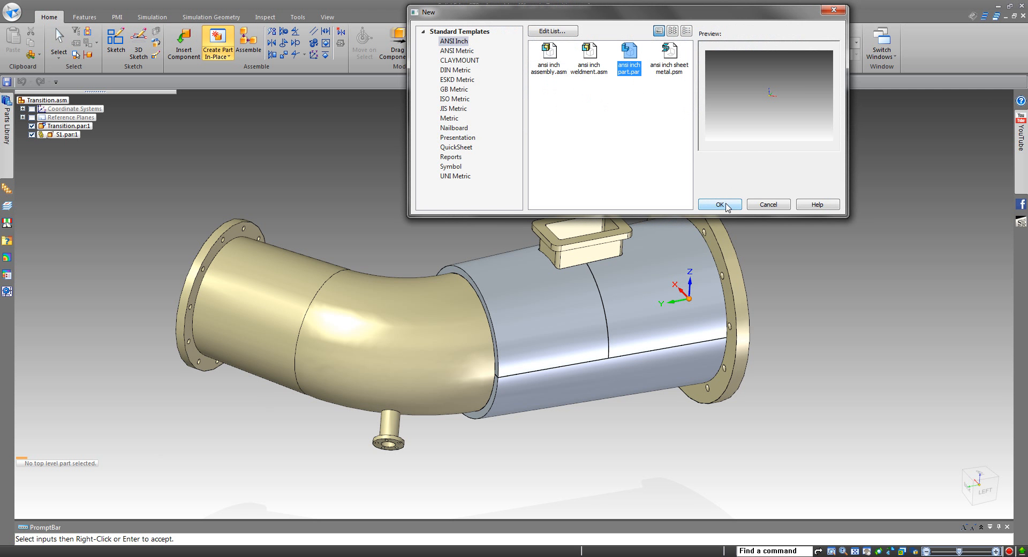
pyautogui.click(720, 204)
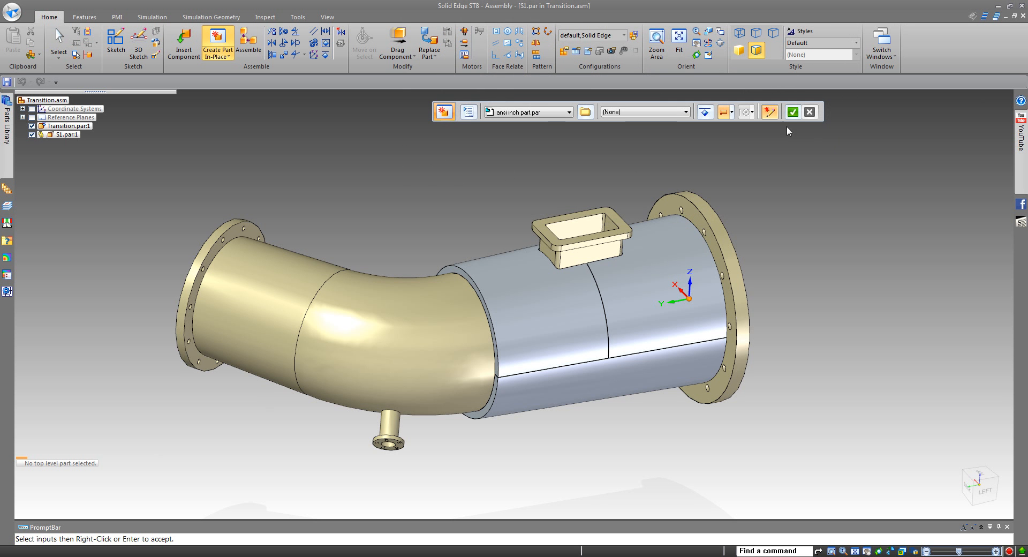
pyautogui.click(792, 112)
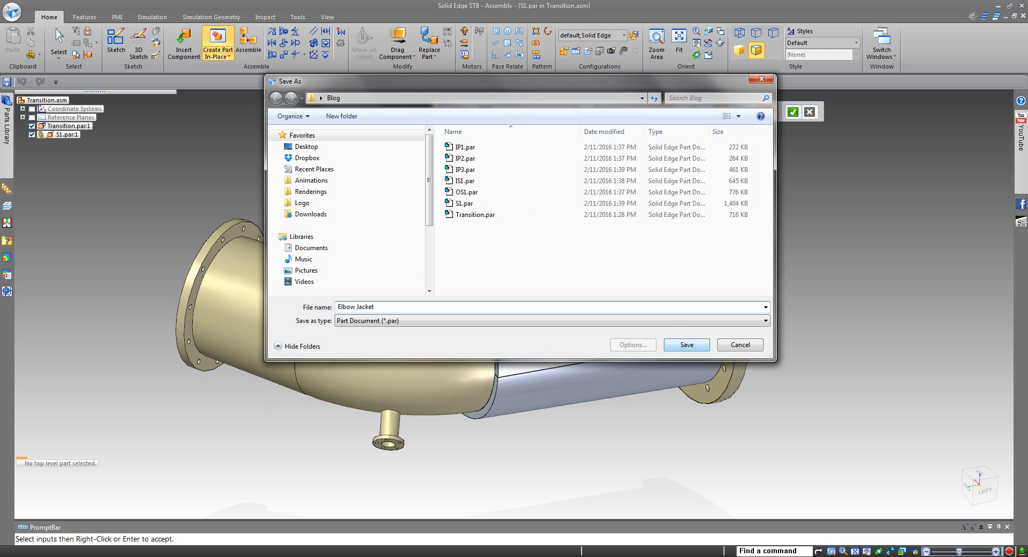
pyautogui.click(672, 346)
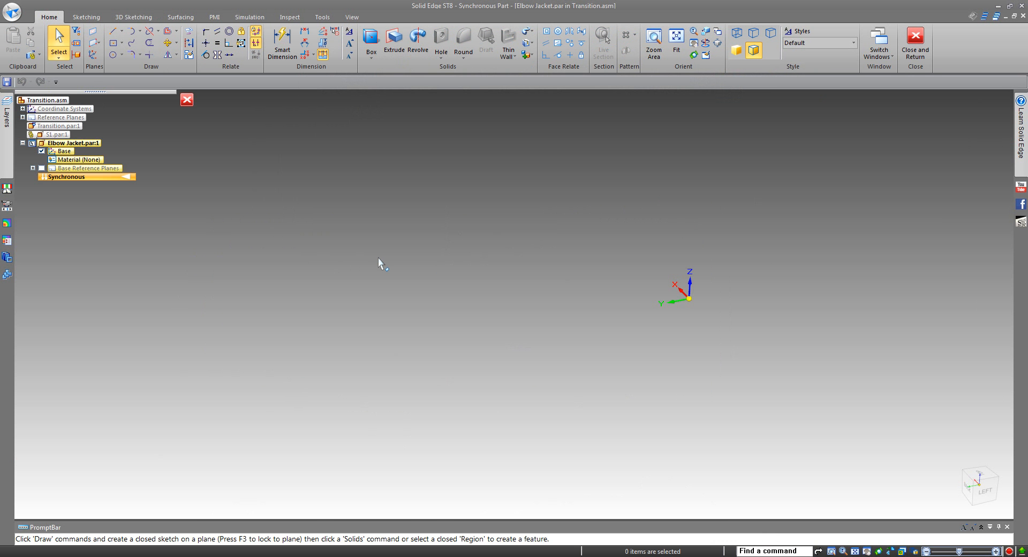
# - Copy the outer elbow face of the Transition part into Elbow Jacket with an inter-part copy
pyautogui.moveTo(272, 217); pyautogui.dragTo(349, 235, button='middle')
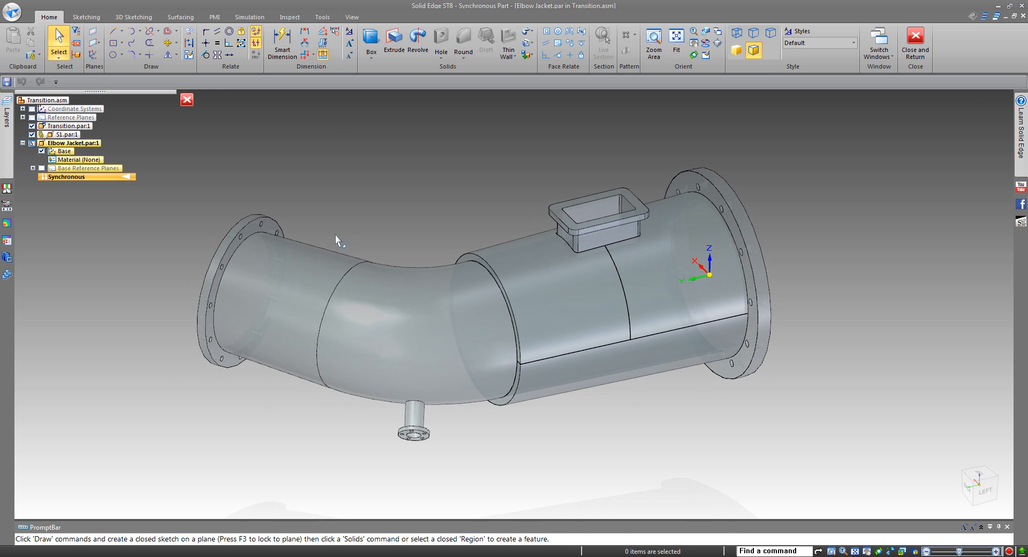
pyautogui.click(39, 55)
pyautogui.click(59, 78)
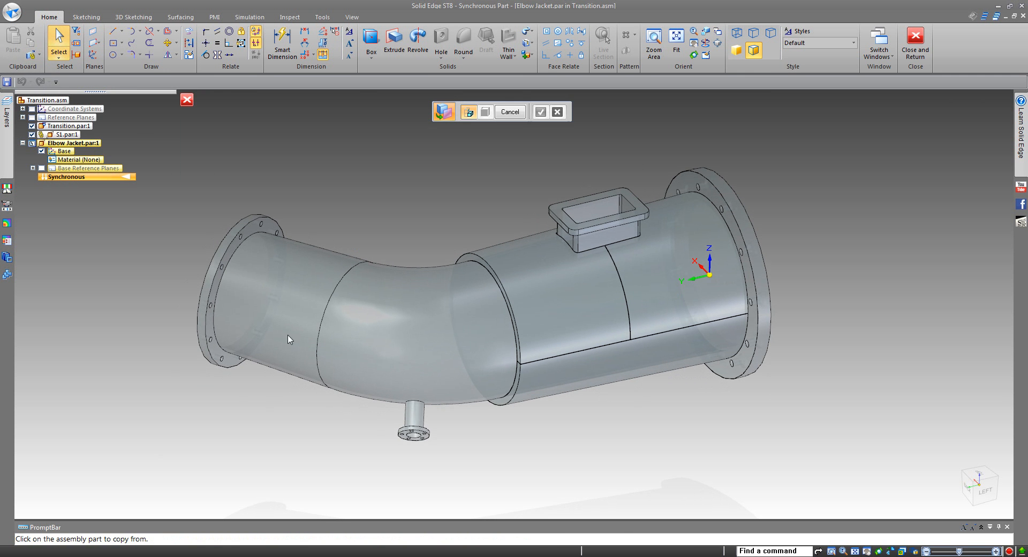
pyautogui.click(350, 332)
pyautogui.click(382, 320)
pyautogui.rightClick(364, 177)
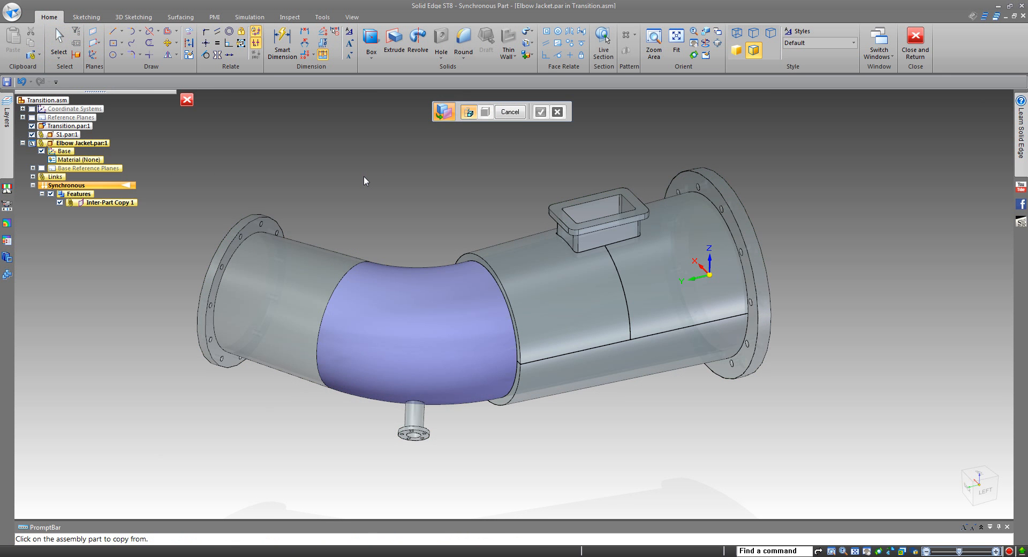
# - Inspect the copied elbow surface and its nozzle hole from several directions, with and without the surrounding assembly parts shown
pyautogui.hotkey('ctrl', 'shift', 'p')
pyautogui.moveTo(365, 176); pyautogui.dragTo(396, 280, button='middle')
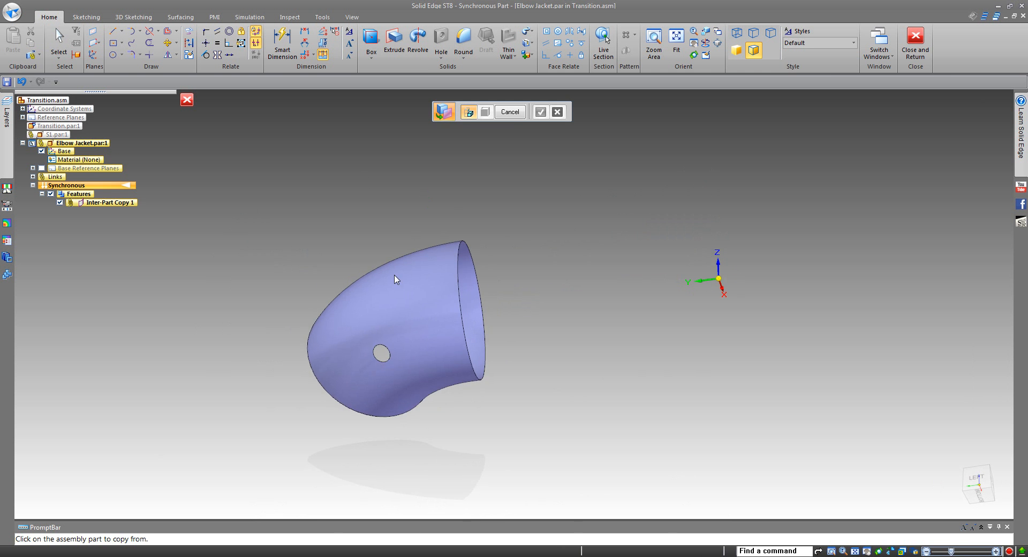
pyautogui.scroll(5, 369, 359)
pyautogui.moveTo(397, 359); pyautogui.dragTo(382, 375, button='middle')
pyautogui.hotkey('ctrl', 'shift', 'p')
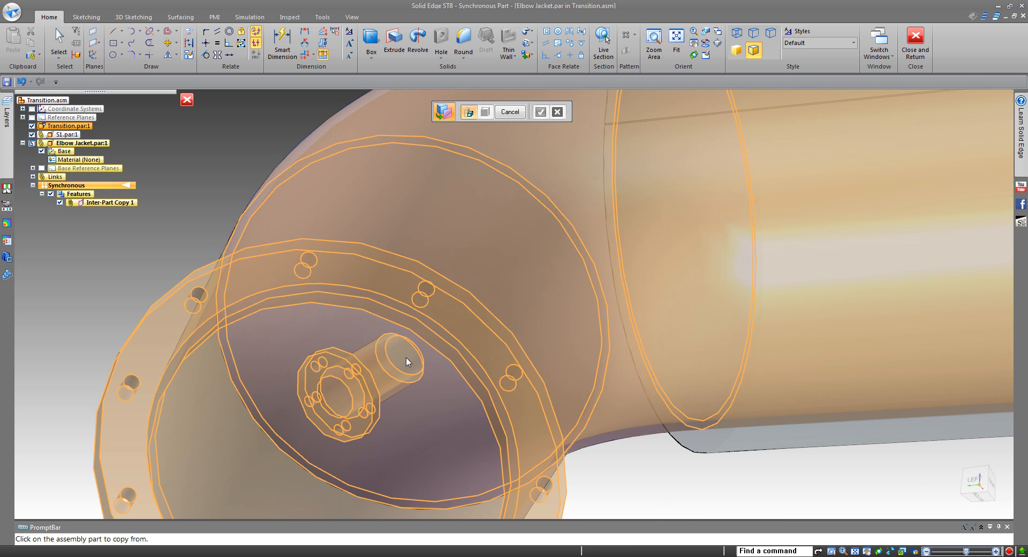
pyautogui.scroll(-2, 184, 272)
pyautogui.moveTo(183, 273); pyautogui.dragTo(247, 310, button='middle')
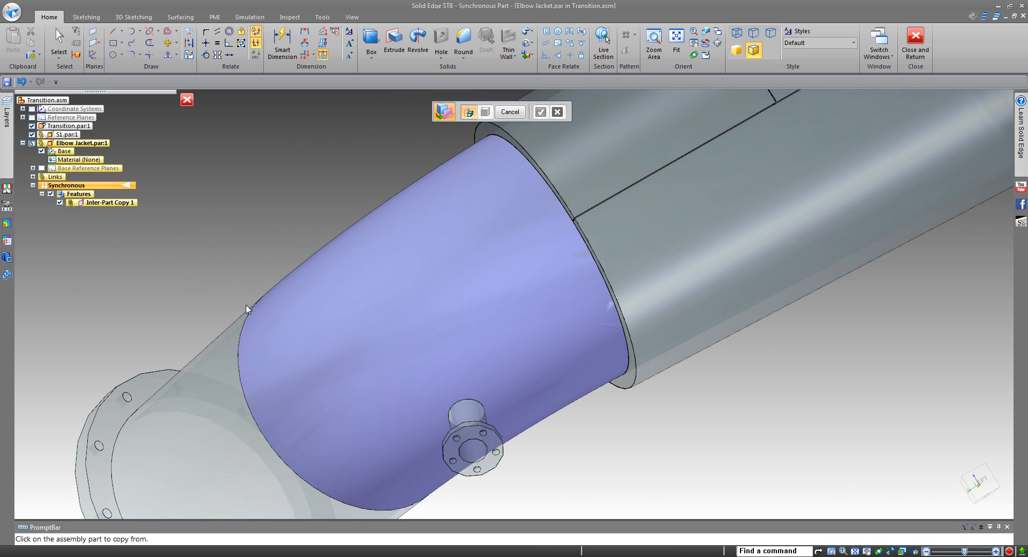
pyautogui.hotkey('ctrl', 'shift', 'p')
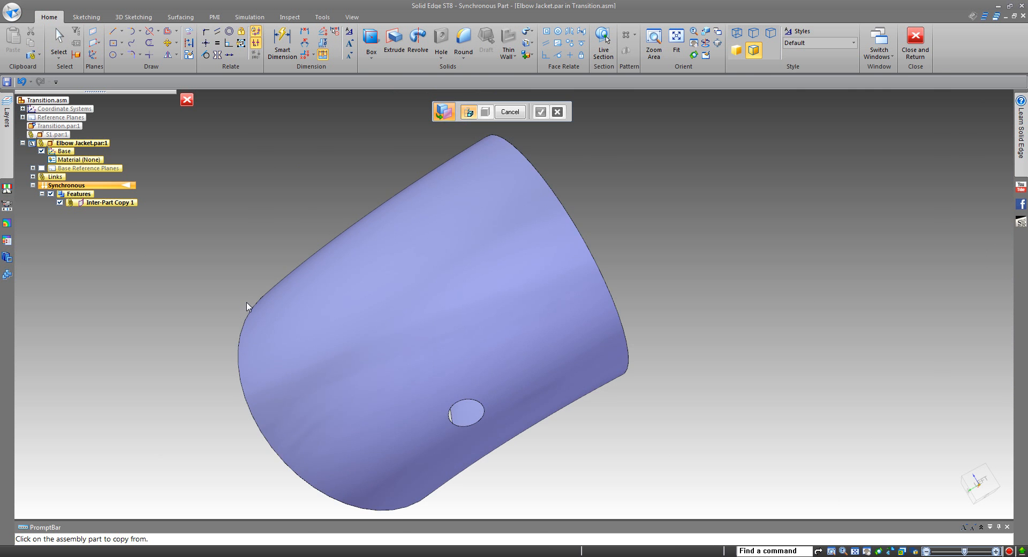
pyautogui.scroll(-4, 247, 308)
pyautogui.moveTo(247, 307); pyautogui.dragTo(280, 388, button='middle')
pyautogui.moveTo(277, 337); pyautogui.dragTo(354, 315, button='middle')
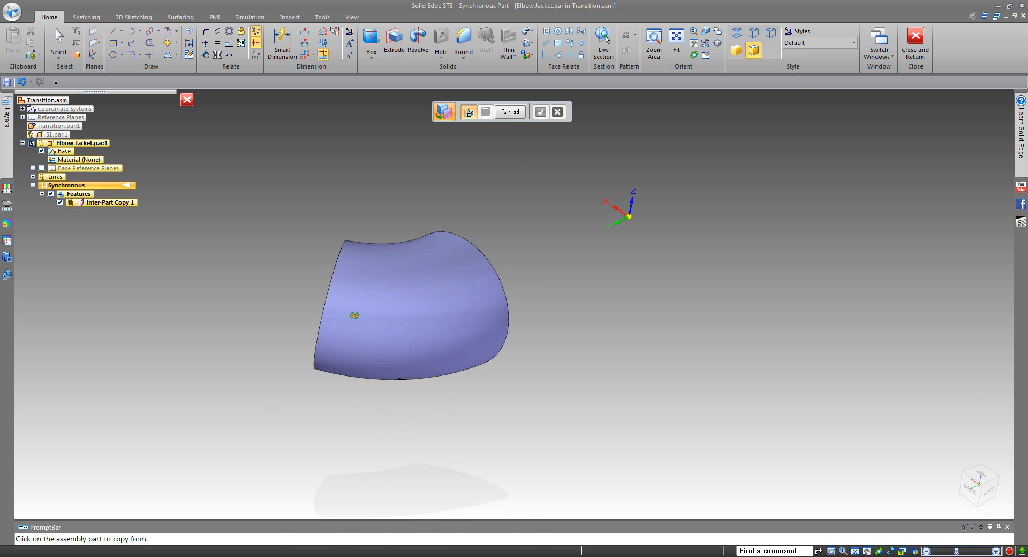
pyautogui.keyDown('shift'); pyautogui.moveTo(332, 220); pyautogui.dragTo(341, 239, button='middle'); pyautogui.keyUp('shift')
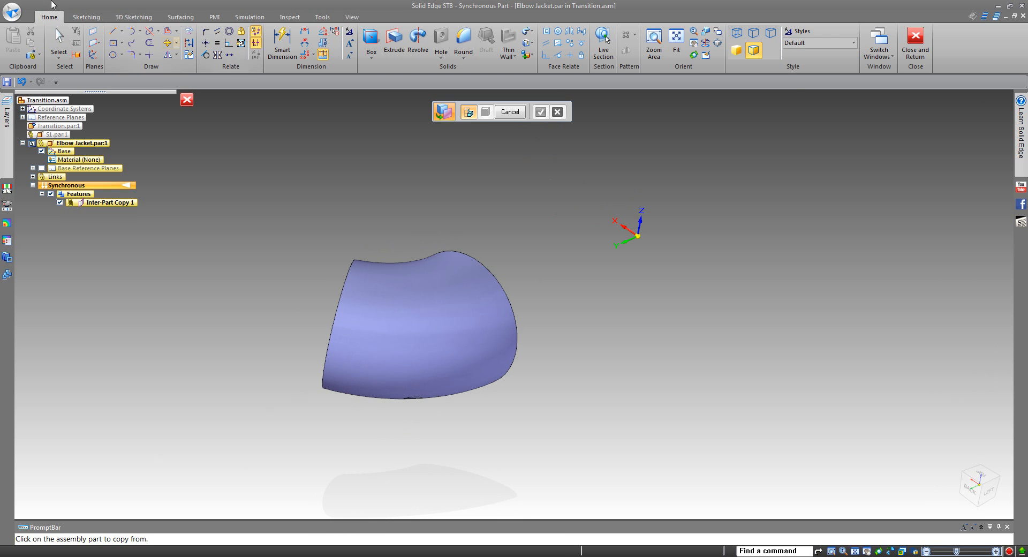
# - Thicken the copied elbow surface body outward by 0.010 in
pyautogui.click(529, 31)
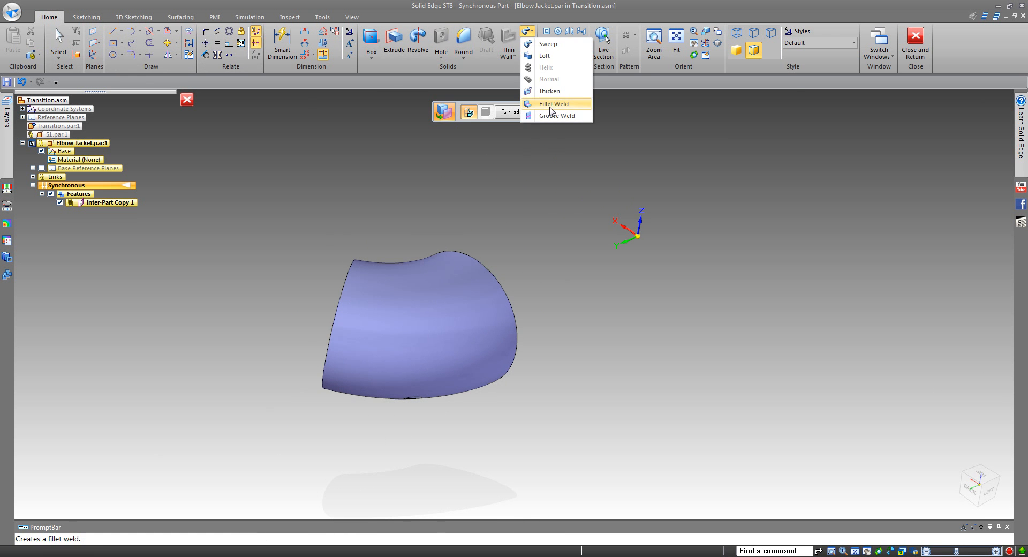
pyautogui.click(549, 91)
pyautogui.click(478, 321)
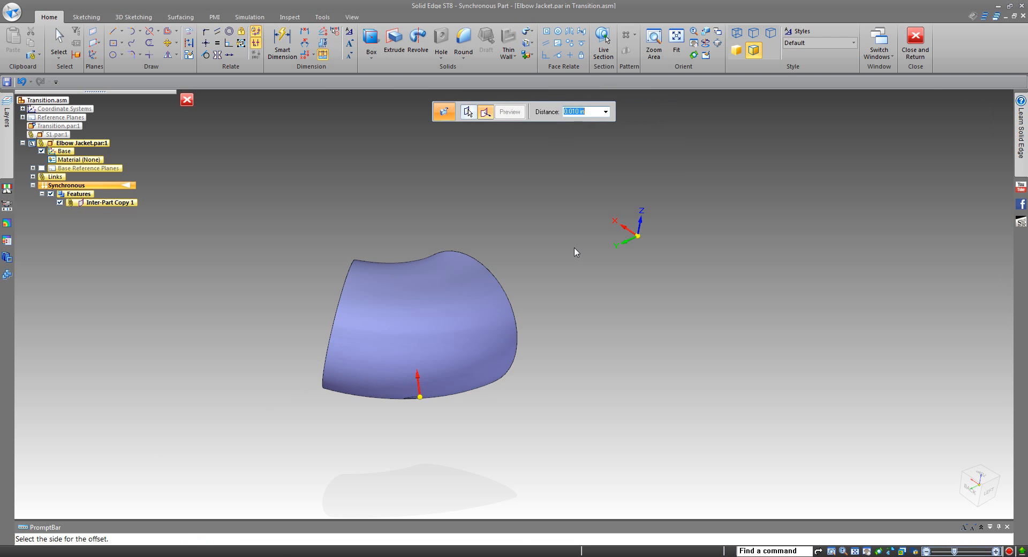
pyautogui.click(557, 409)
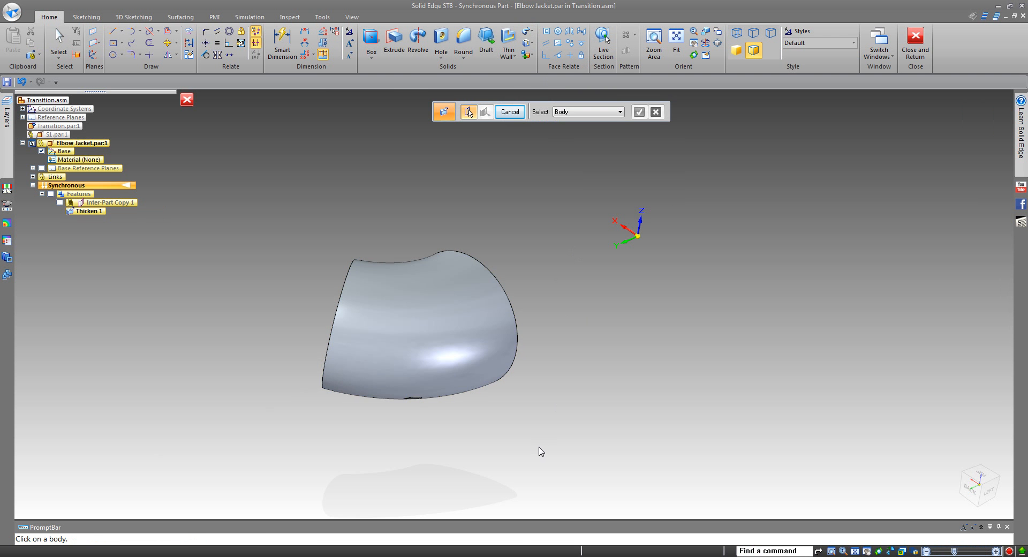
# - Sketch a long, narrow rectangle by center on the front XZ plane, extending past the elbow's outer side and across the origin
pyautogui.moveTo(539, 448); pyautogui.dragTo(403, 372, button='middle')
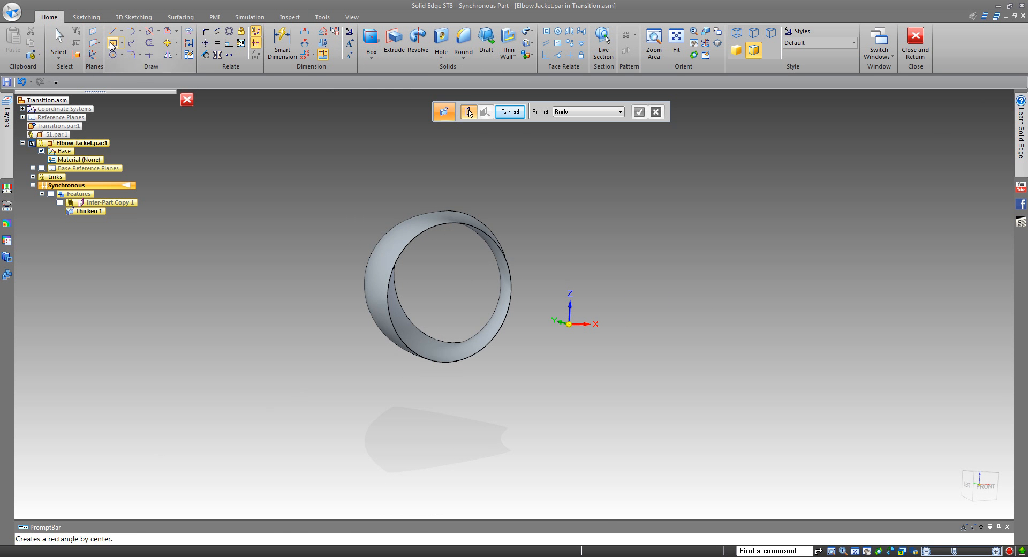
pyautogui.click(113, 43)
pyautogui.moveTo(475, 226); pyautogui.dragTo(593, 393, button='middle')
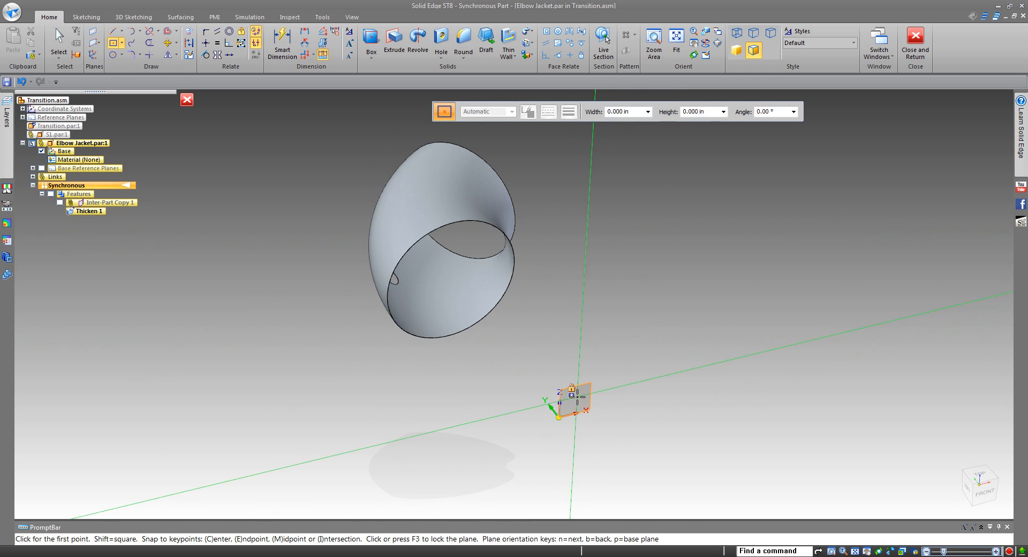
pyautogui.press('F3')
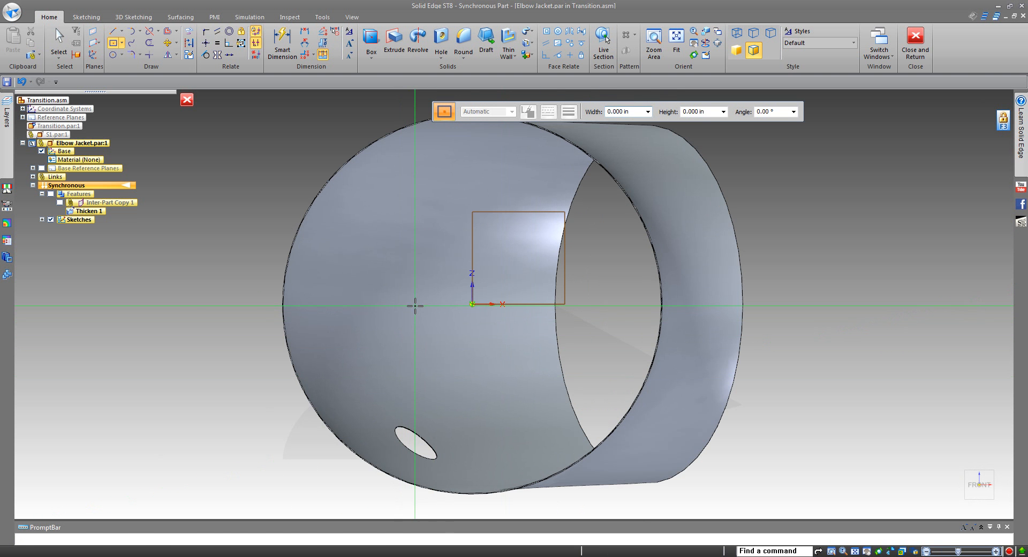
pyautogui.click(416, 305)
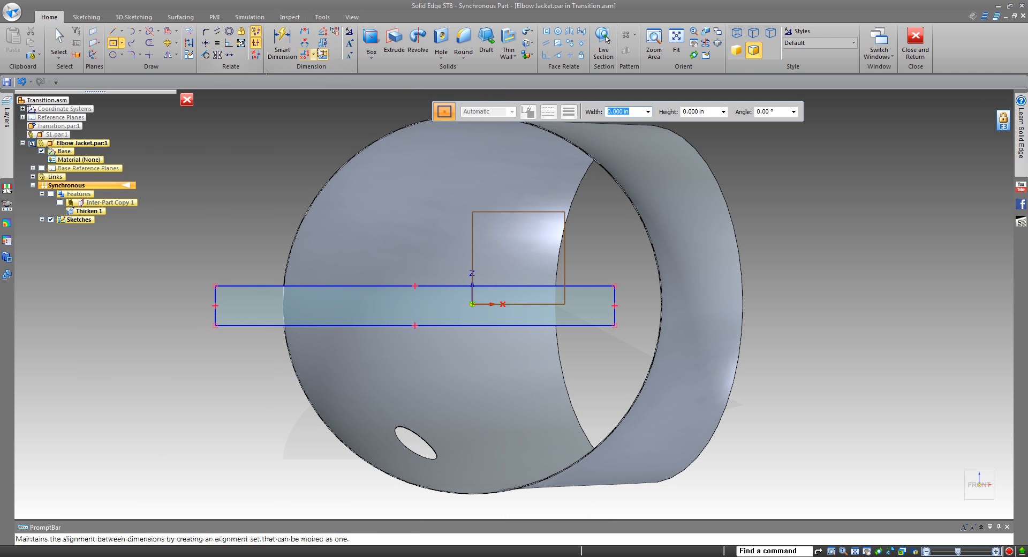
# - Align the rectangle's end-edge midpoint with the origin and set the rectangle's height to .0325 in
pyautogui.click(206, 44)
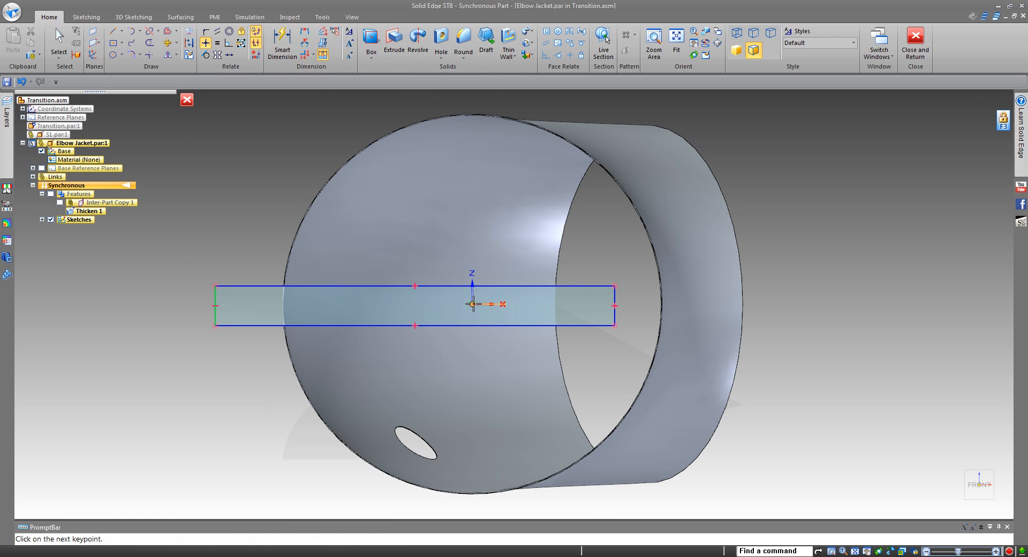
pyautogui.click(473, 304)
pyautogui.click(282, 42)
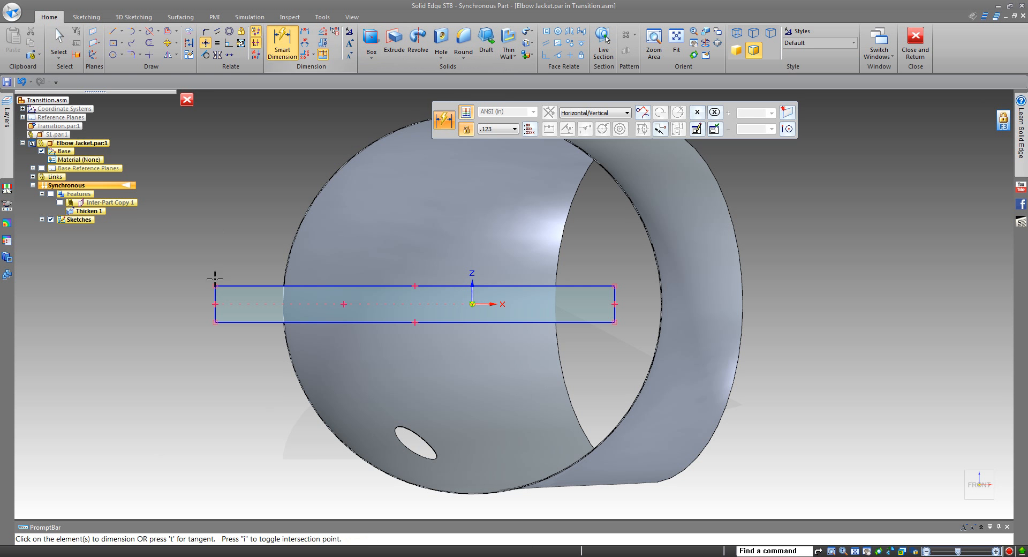
pyautogui.click(215, 298)
pyautogui.click(187, 301)
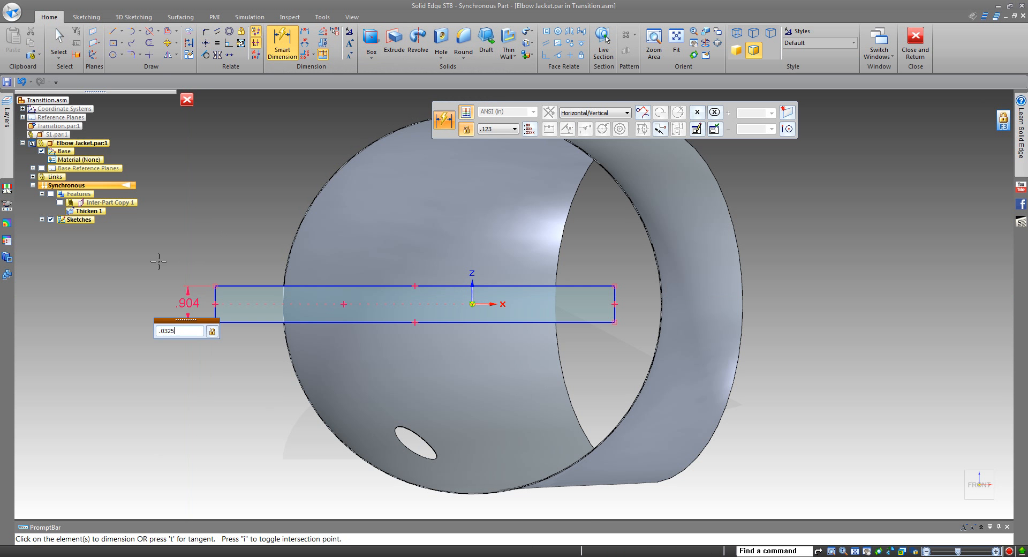
pyautogui.write('.0325')
pyautogui.press('Return')
pyautogui.click(186, 100)
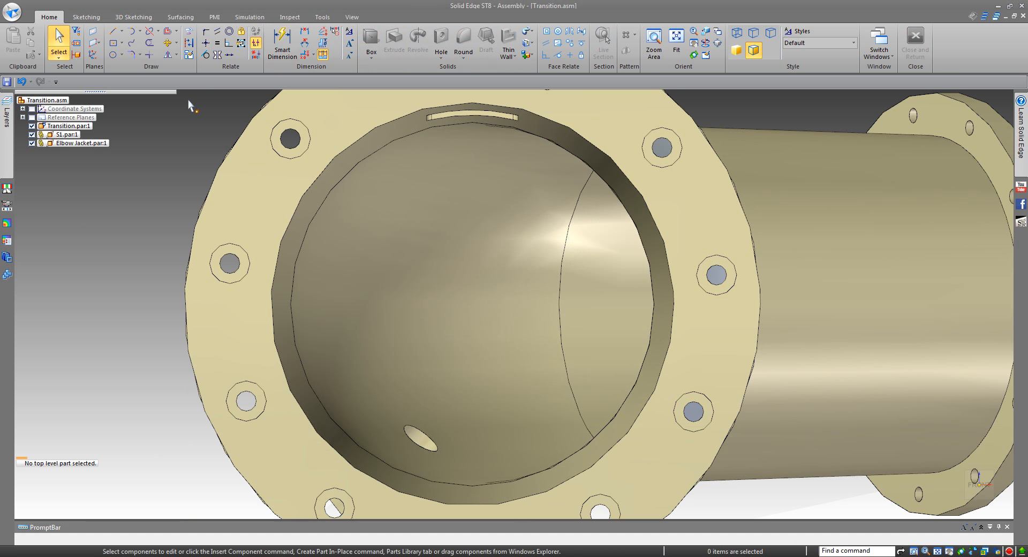
pyautogui.doubleClick(241, 184)
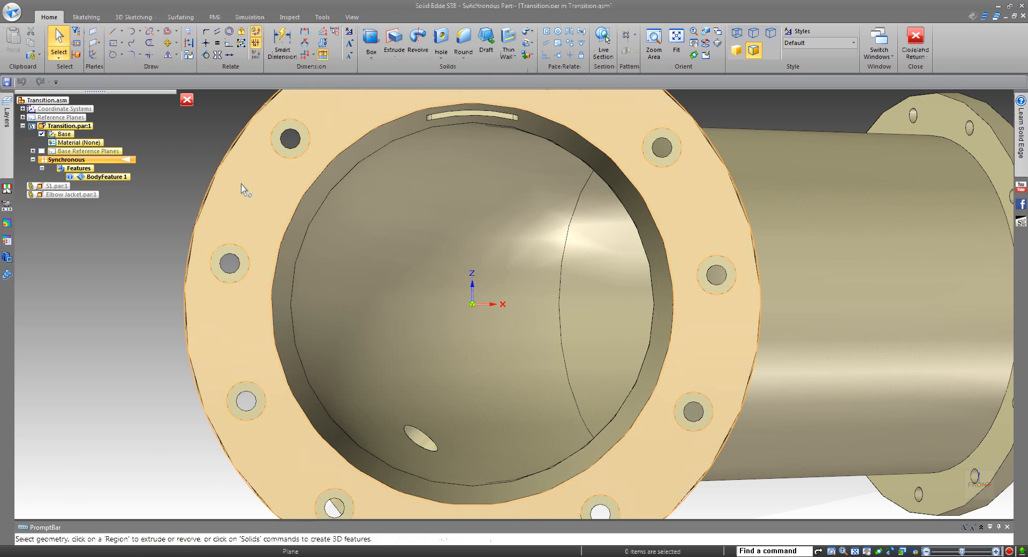
pyautogui.click(916, 42)
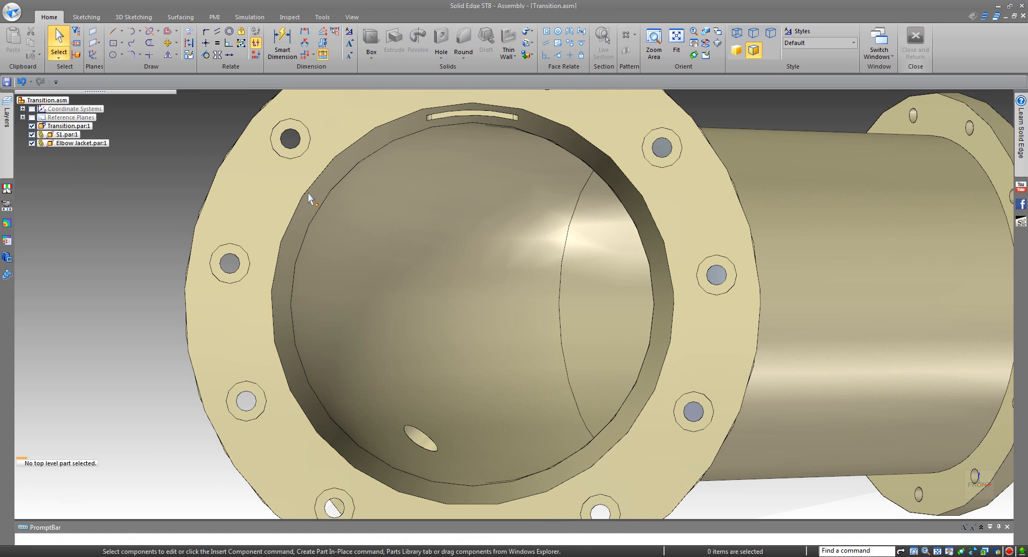
pyautogui.doubleClick(77, 143)
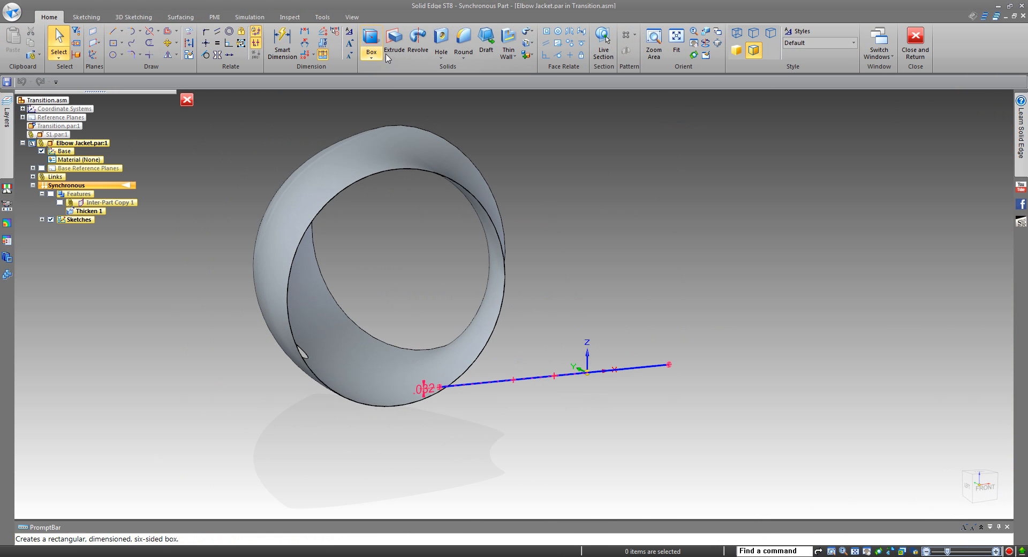
# - Extrude the thin rectangle as a cut toward the elbow to slit the jacket along its outer side
pyautogui.click(389, 52)
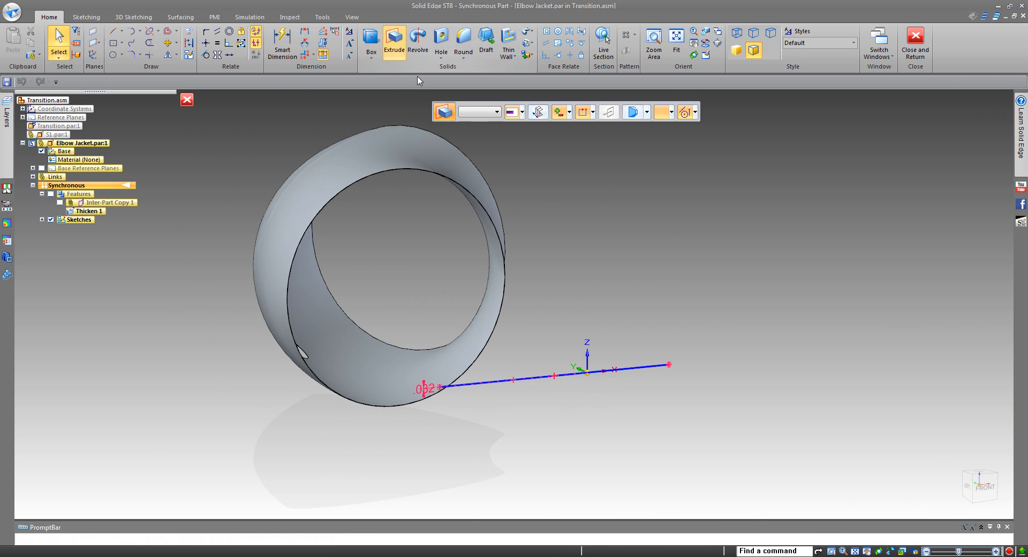
pyautogui.click(565, 116)
pyautogui.click(551, 378)
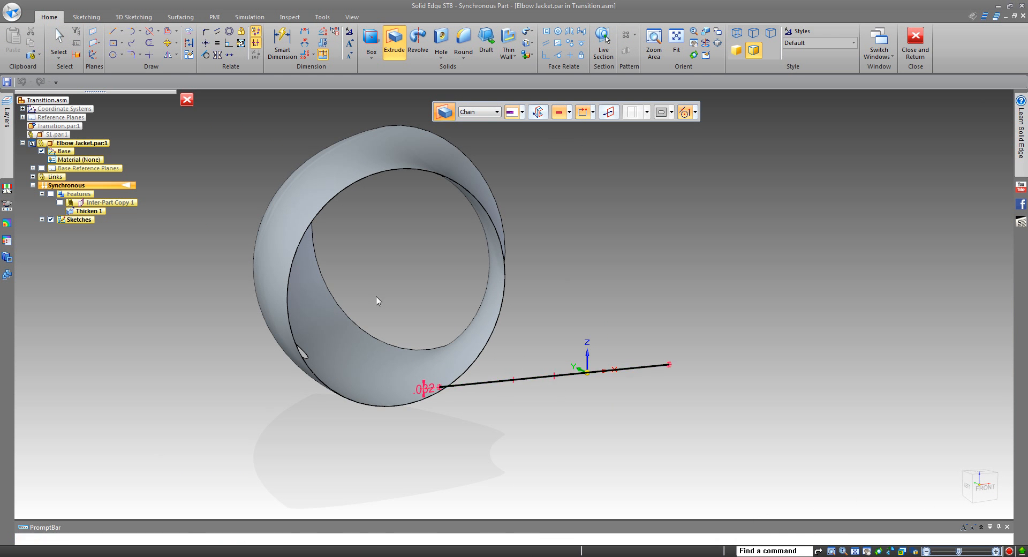
pyautogui.rightClick(376, 298)
pyautogui.click(209, 170)
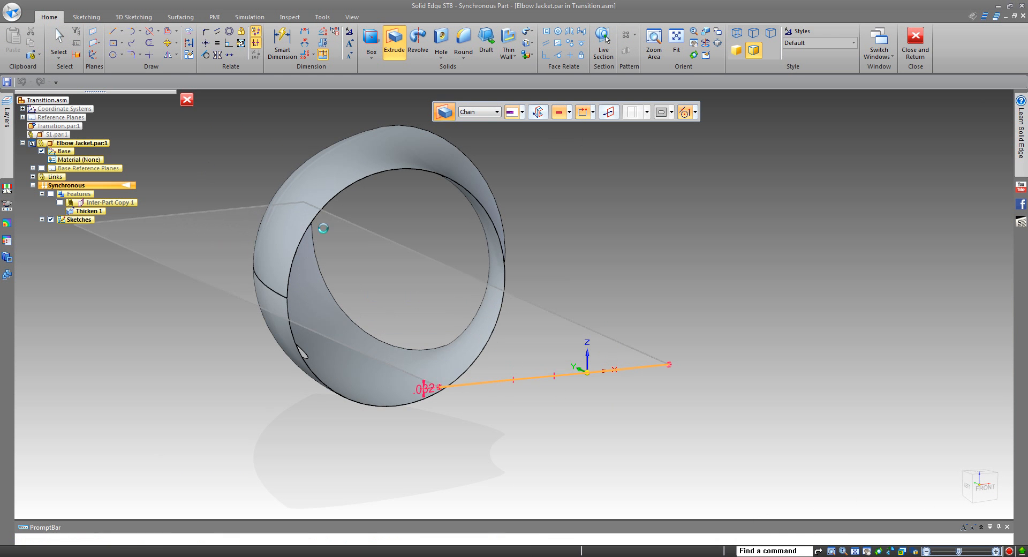
pyautogui.moveTo(422, 404); pyautogui.dragTo(631, 396, button='middle')
pyautogui.moveTo(567, 390); pyautogui.dragTo(398, 422, button='middle')
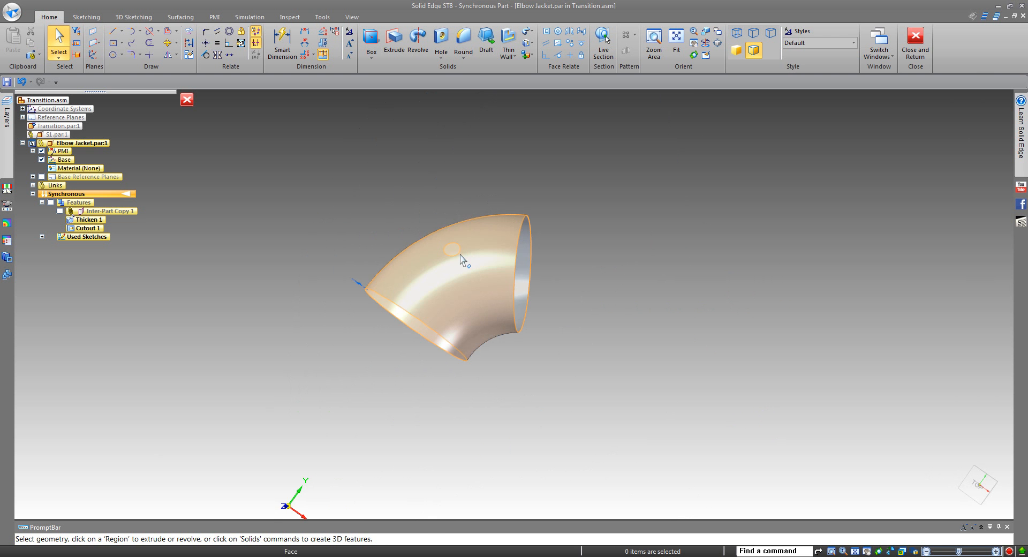
# - Start a line sketch locked to the XY base plane at the origin and view the elbow squarely from above
pyautogui.moveTo(464, 259); pyautogui.dragTo(441, 310, button='middle')
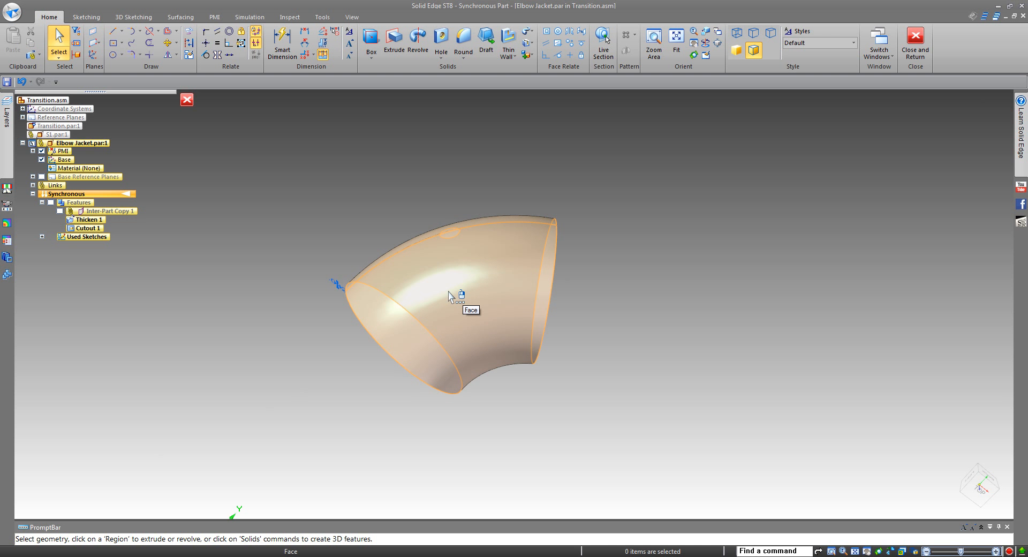
pyautogui.moveTo(448, 291); pyautogui.dragTo(445, 262, button='middle')
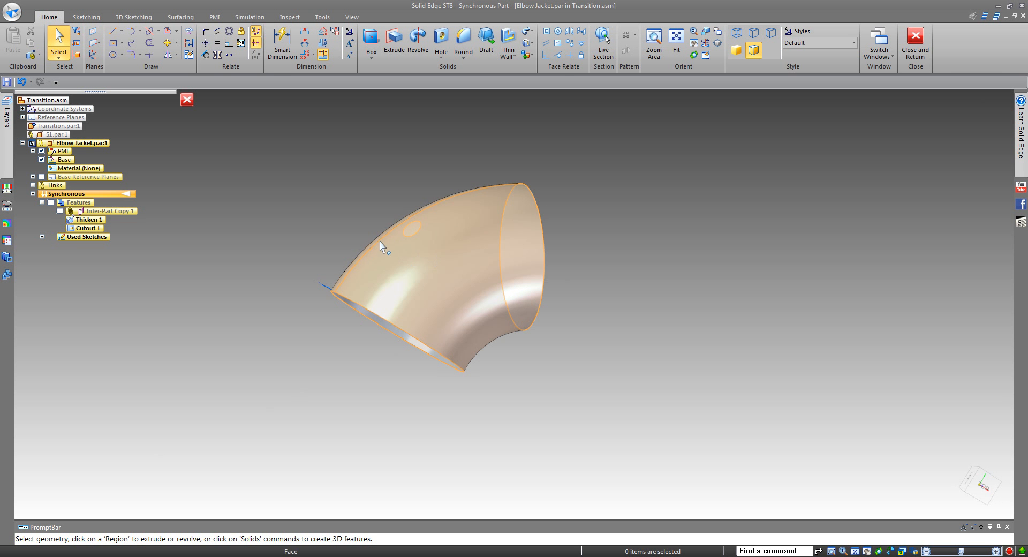
pyautogui.moveTo(381, 241); pyautogui.dragTo(248, 205, button='middle')
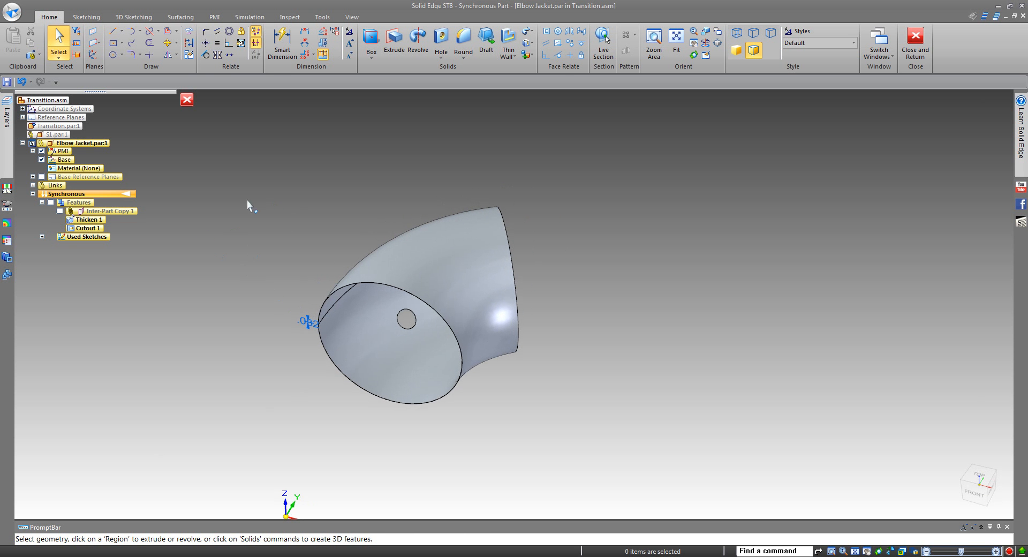
pyautogui.click(113, 31)
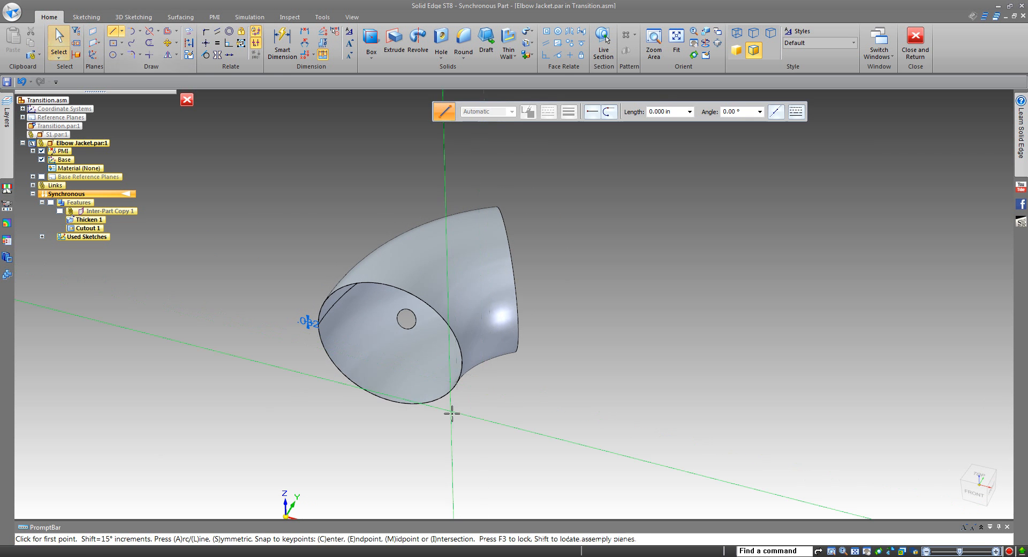
pyautogui.keyDown('shift'); pyautogui.moveTo(411, 422); pyautogui.dragTo(399, 331, button='middle'); pyautogui.keyUp('shift')
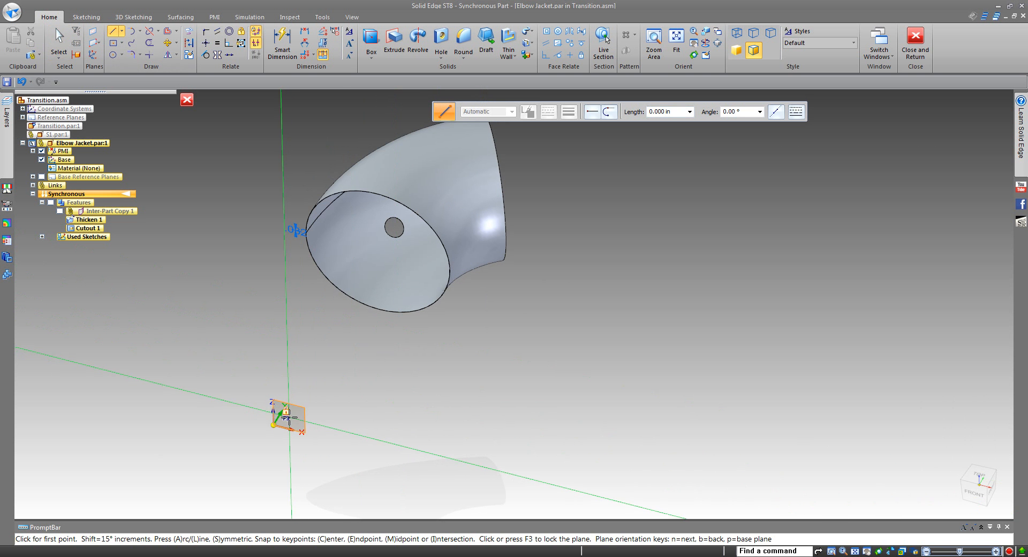
pyautogui.click(306, 409)
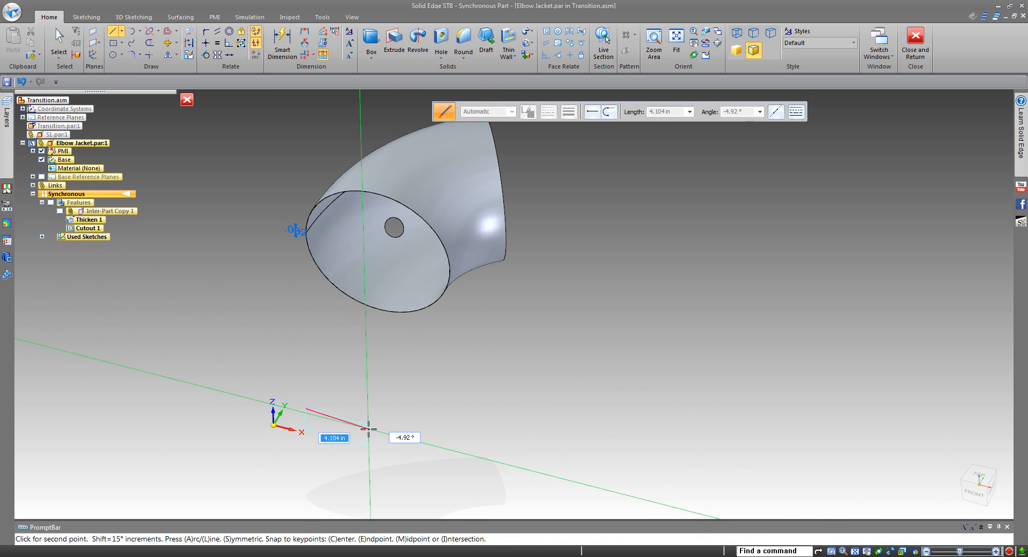
pyautogui.rightClick(358, 434)
pyautogui.moveTo(298, 438); pyautogui.dragTo(298, 453, button='middle')
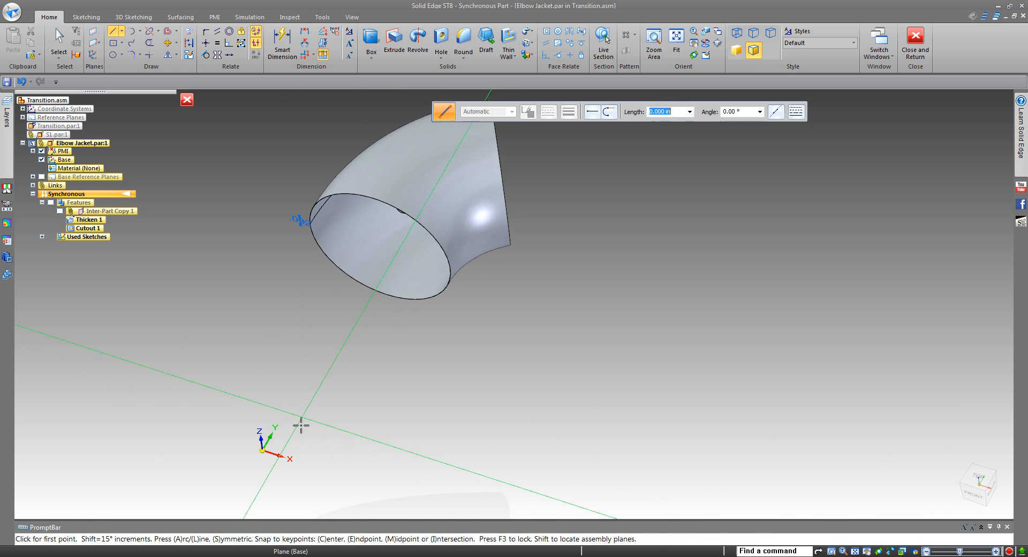
pyautogui.click(294, 433)
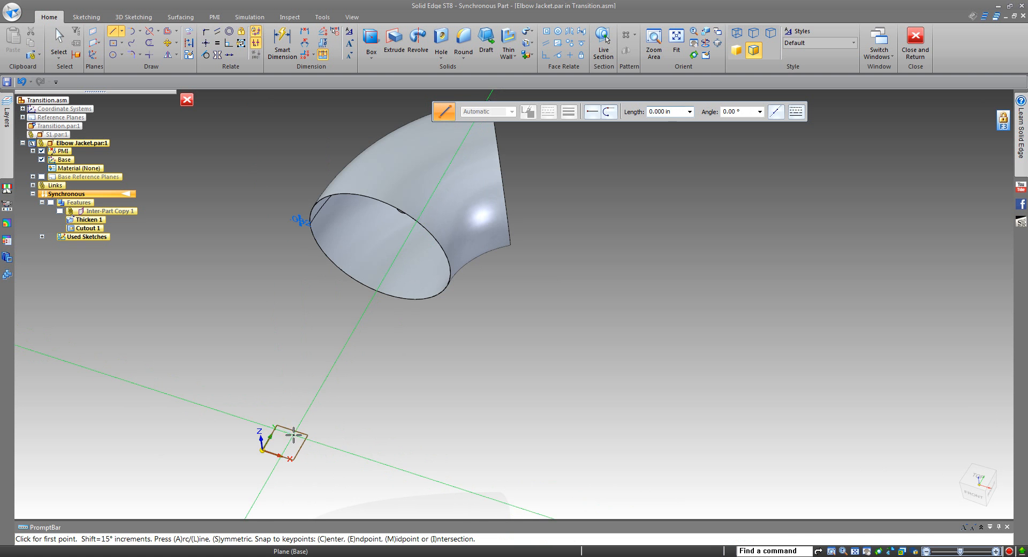
pyautogui.hotkey('ctrl', 'h')
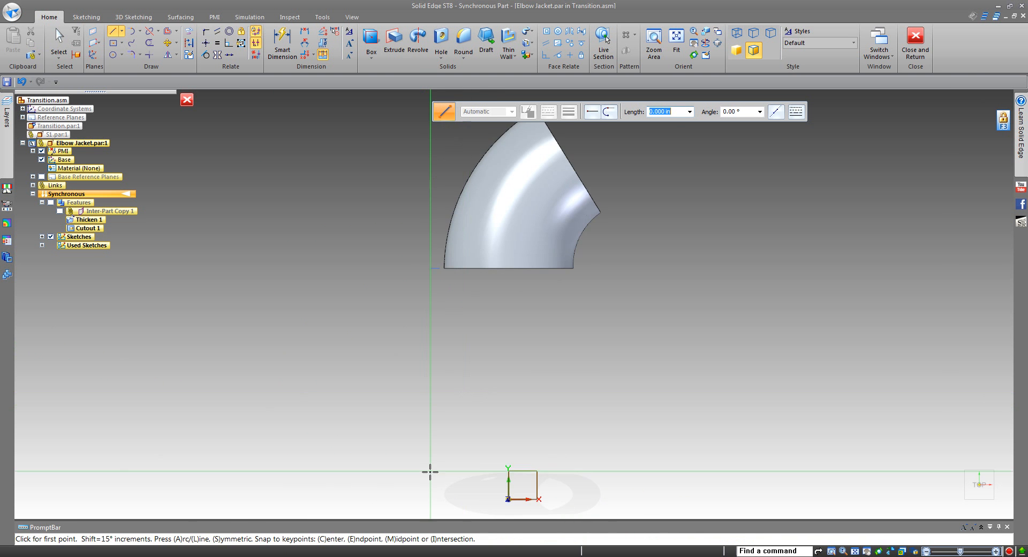
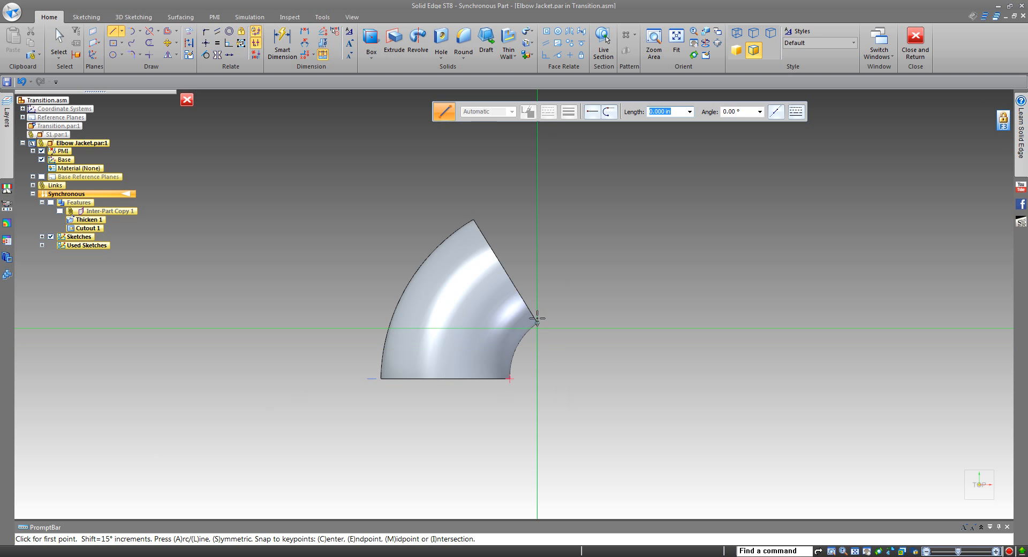
# - Draw sketch lines along the elbow's two end edges, beginning with the full length of the angled end
pyautogui.click(474, 220)
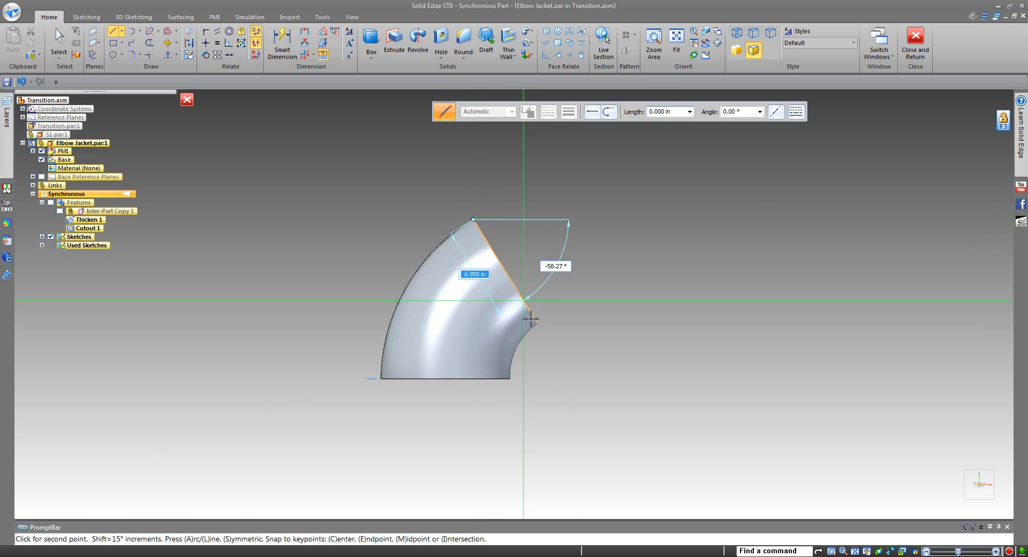
pyautogui.click(538, 323)
pyautogui.rightClick(538, 323)
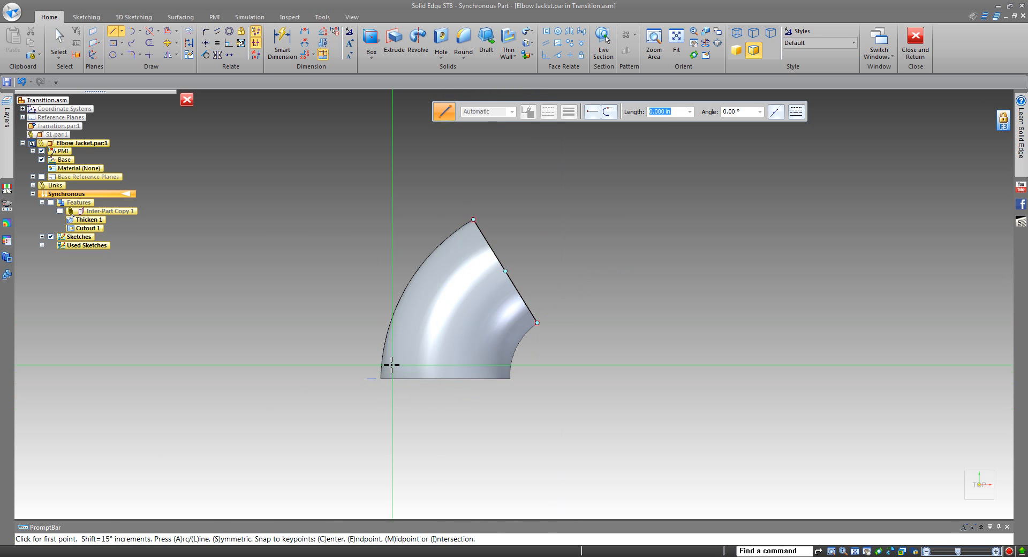
pyautogui.click(381, 379)
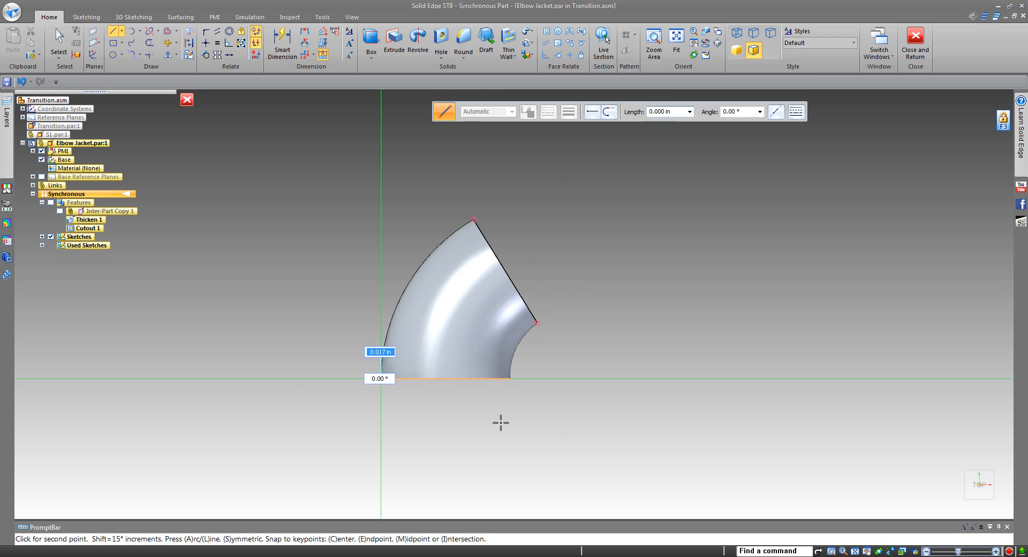
# - Finish the line along the elbow's horizontal end edge and trim the two end lines to meet at a shared corner
pyautogui.click(510, 378)
pyautogui.click(151, 55)
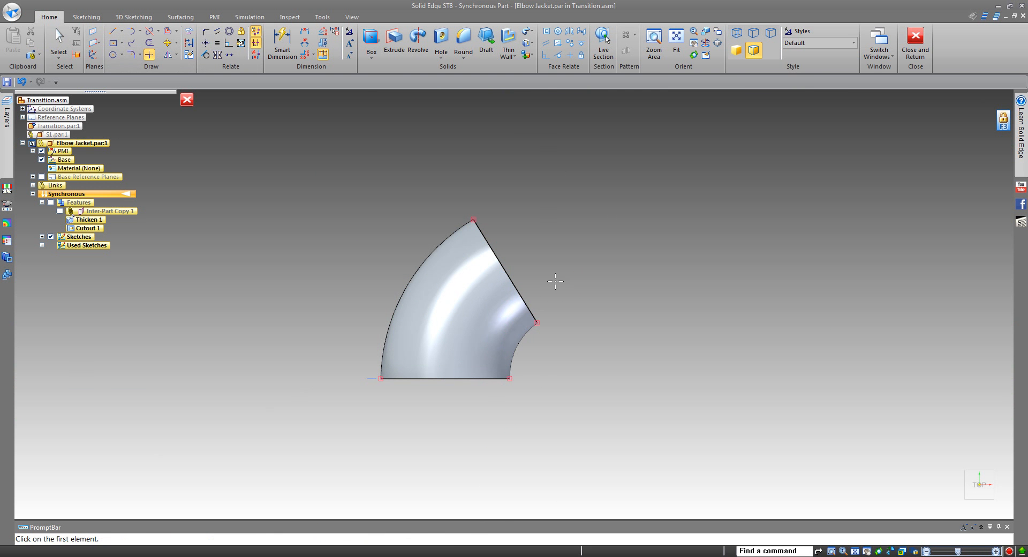
pyautogui.moveTo(555, 281); pyautogui.dragTo(479, 412)
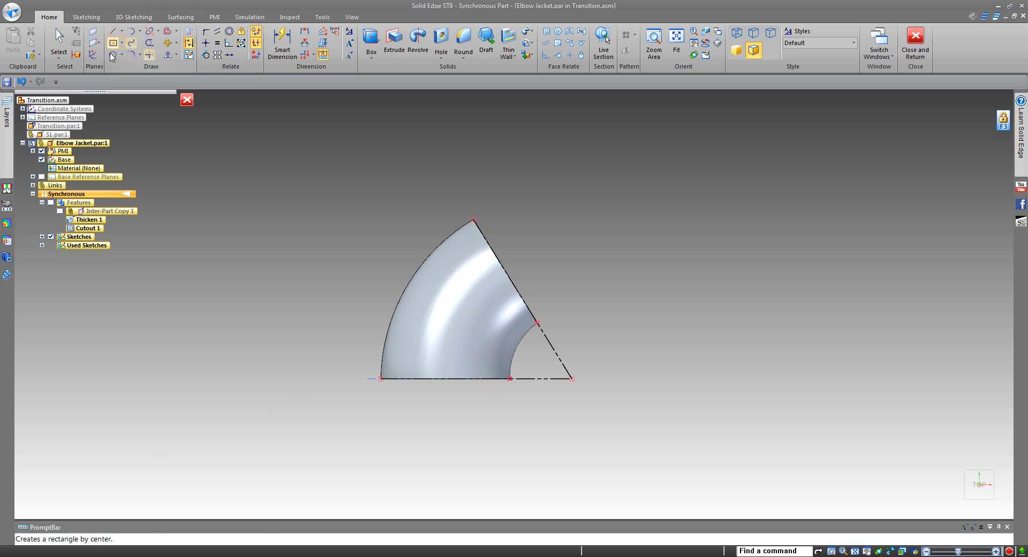
# - Draw three lines fanning out from the shared corner across the elbow, about 13 to 15° apart
pyautogui.click(113, 30)
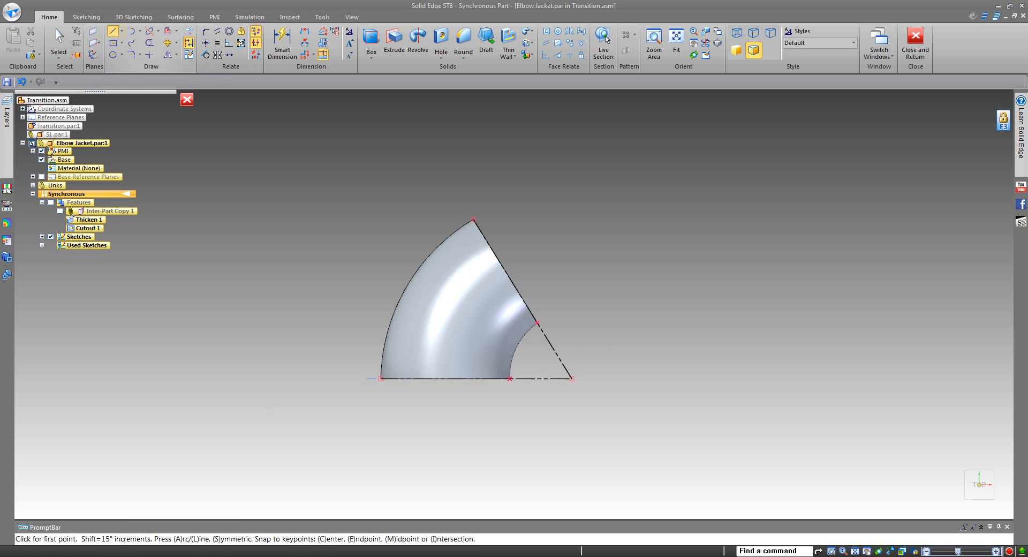
pyautogui.click(572, 379)
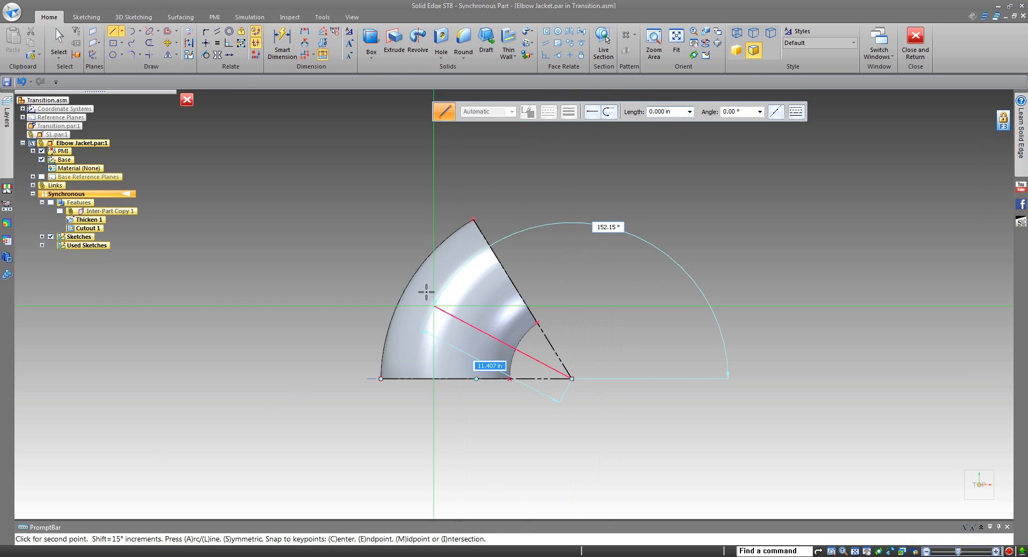
pyautogui.click(397, 226)
pyautogui.click(572, 378)
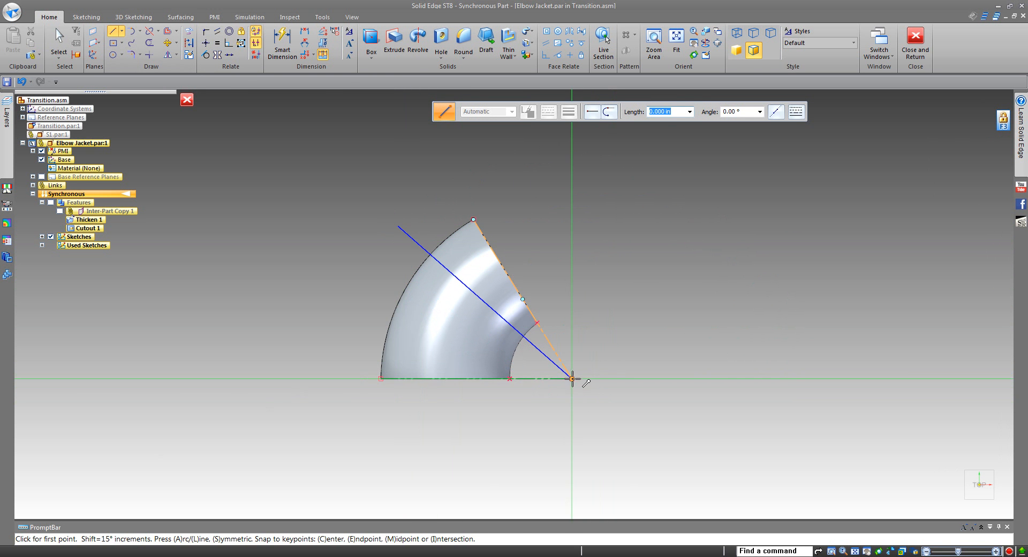
pyautogui.click(357, 266)
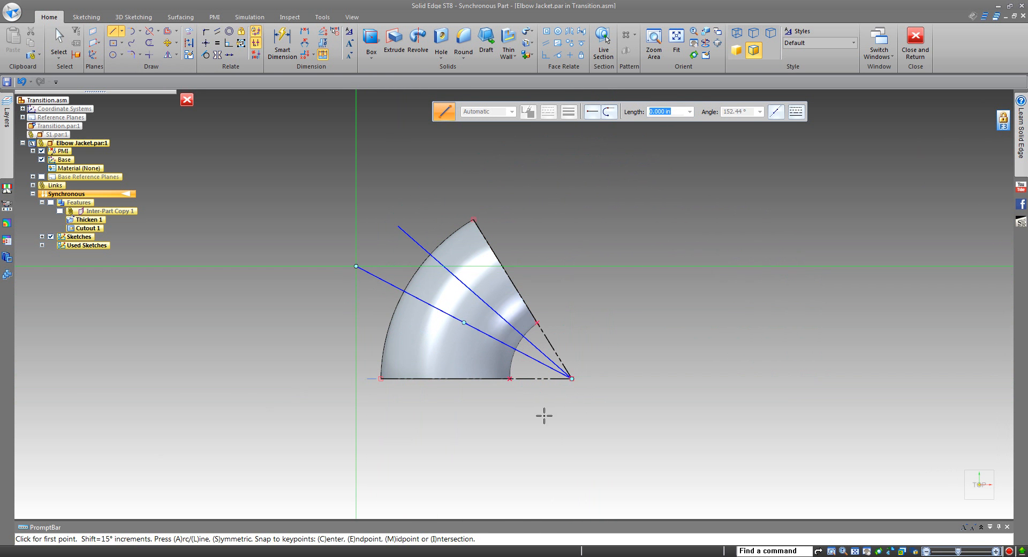
pyautogui.click(572, 378)
pyautogui.click(356, 330)
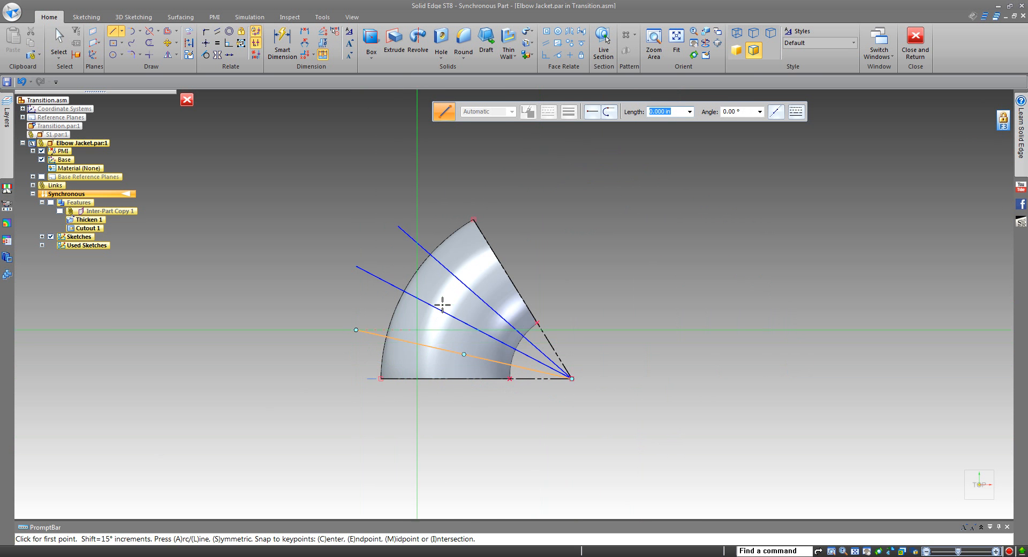
# - Add an angular dimension between the upper and middle fan lines
pyautogui.click(305, 44)
pyautogui.click(488, 244)
pyautogui.click(452, 273)
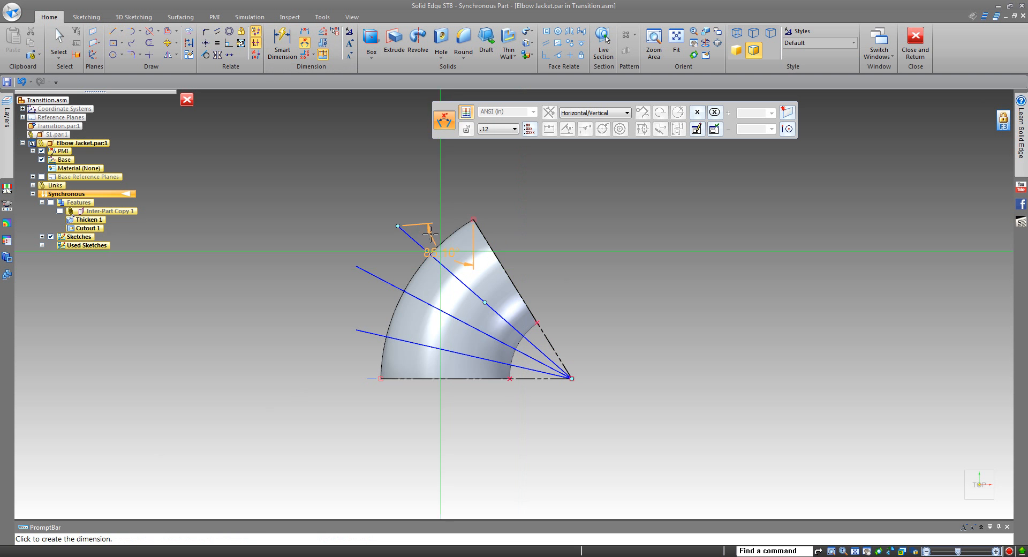
pyautogui.rightClick(469, 261)
pyautogui.click(455, 271)
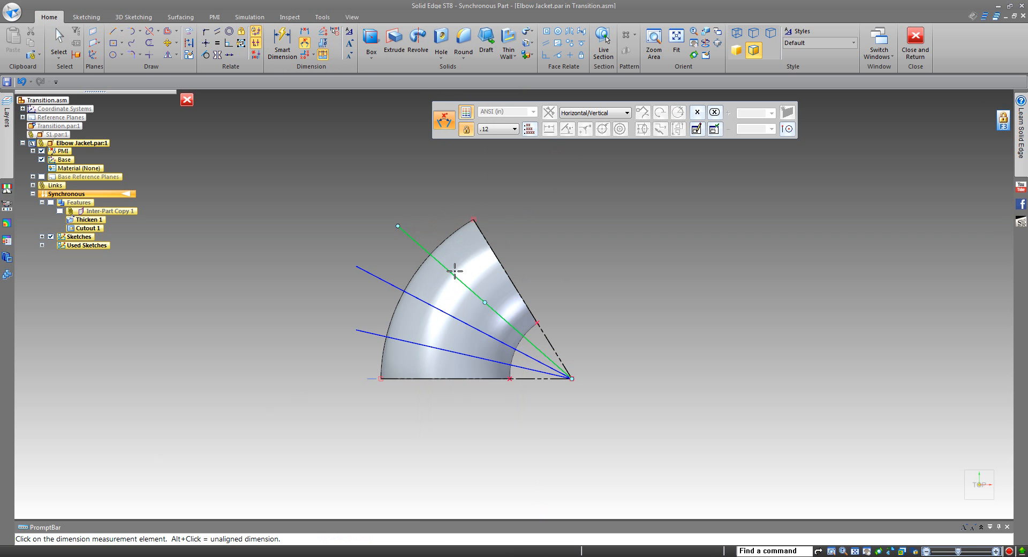
pyautogui.click(435, 305)
pyautogui.click(361, 262)
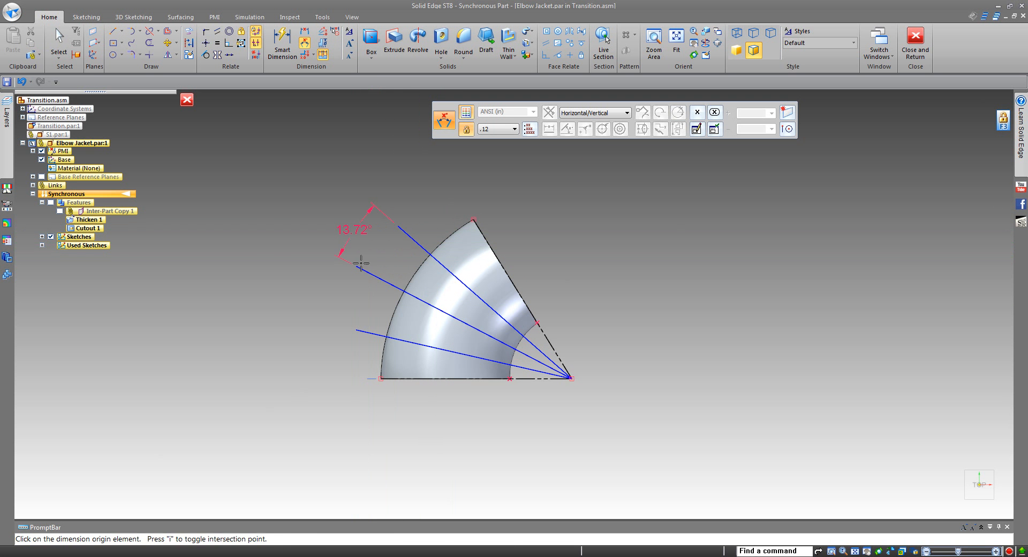
# - Dimension the angle between the middle and lower fan lines and between the lower fan line and the horizontal end line
pyautogui.click(376, 337)
pyautogui.click(390, 286)
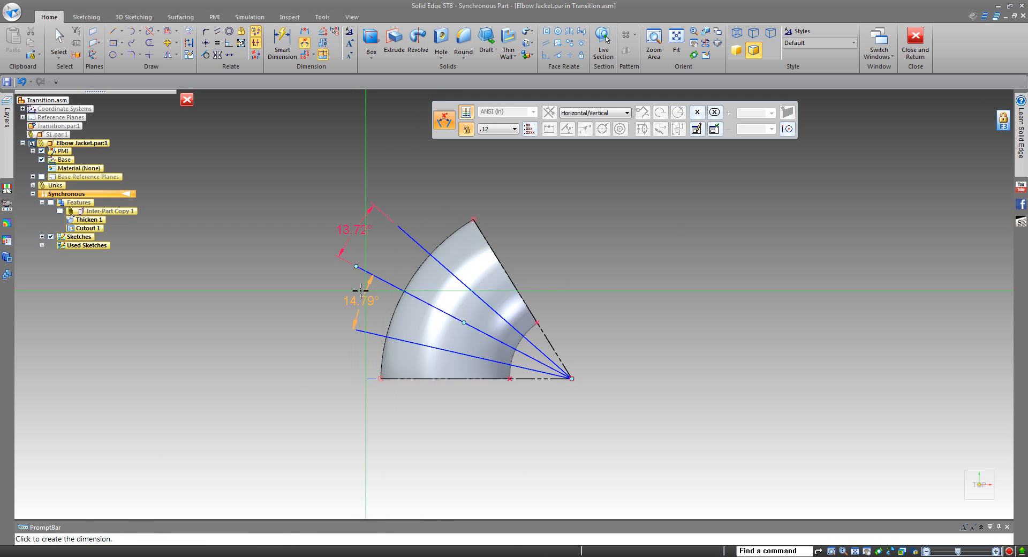
pyautogui.click(328, 287)
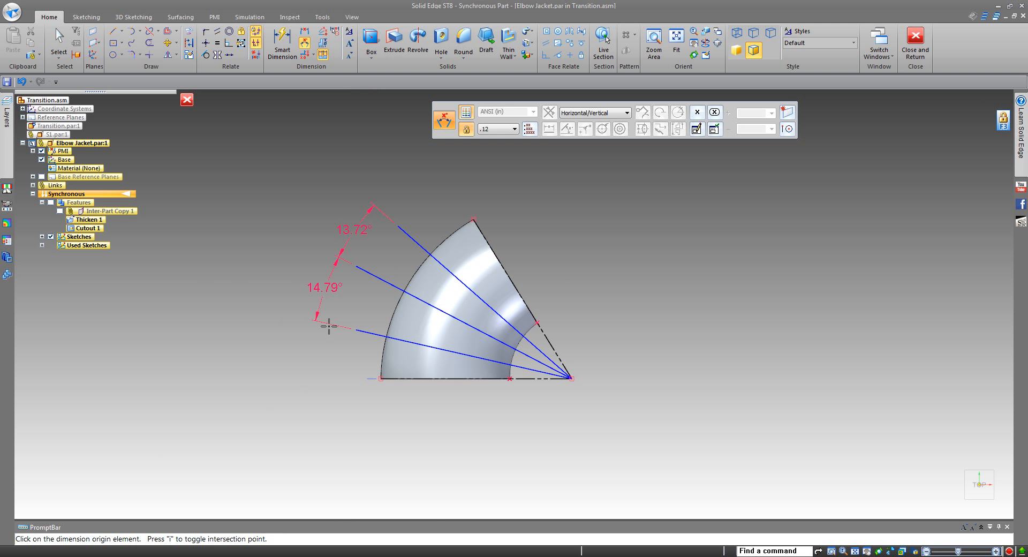
pyautogui.click(387, 362)
pyautogui.click(415, 378)
pyautogui.click(355, 356)
# - Dimension the overall angle between the elbow's slanted and horizontal end lines outside the three smaller angles
pyautogui.click(486, 239)
pyautogui.click(429, 378)
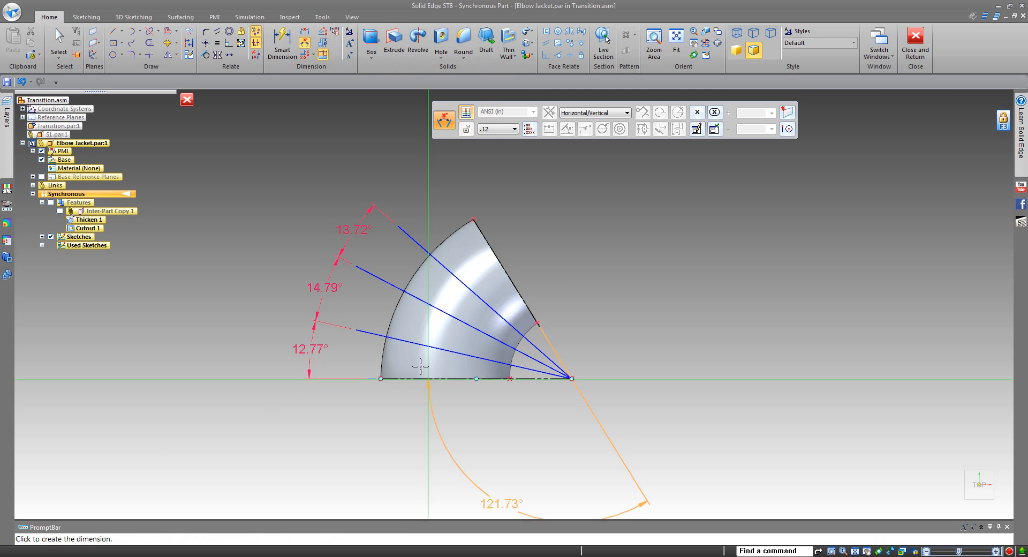
pyautogui.click(264, 292)
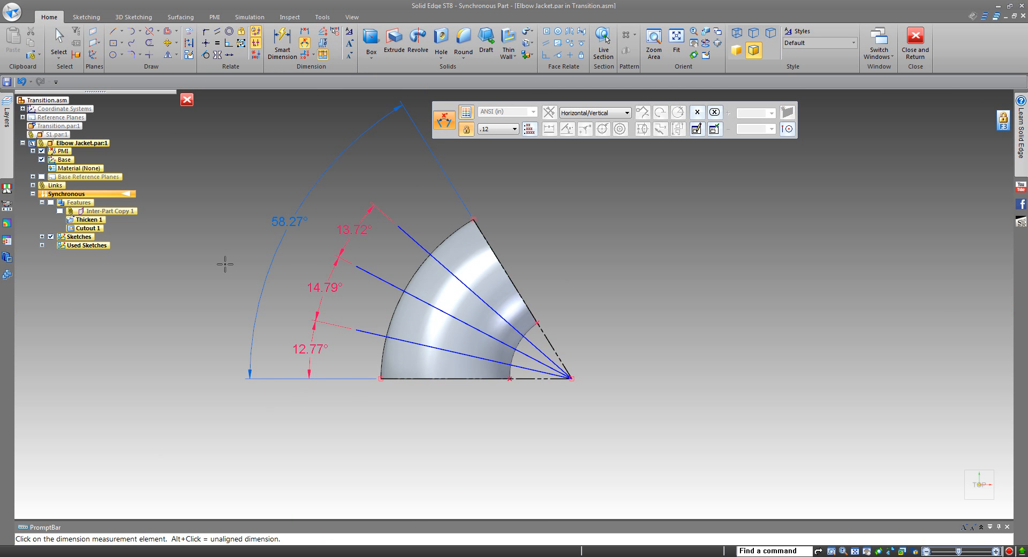
pyautogui.press('Escape')
# - Set the upper fan angle's formula to V907 so it equals the middle fan angle
pyautogui.keyDown('shift'); pyautogui.moveTo(224, 265); pyautogui.dragTo(214, 292, button='middle'); pyautogui.keyUp('shift')
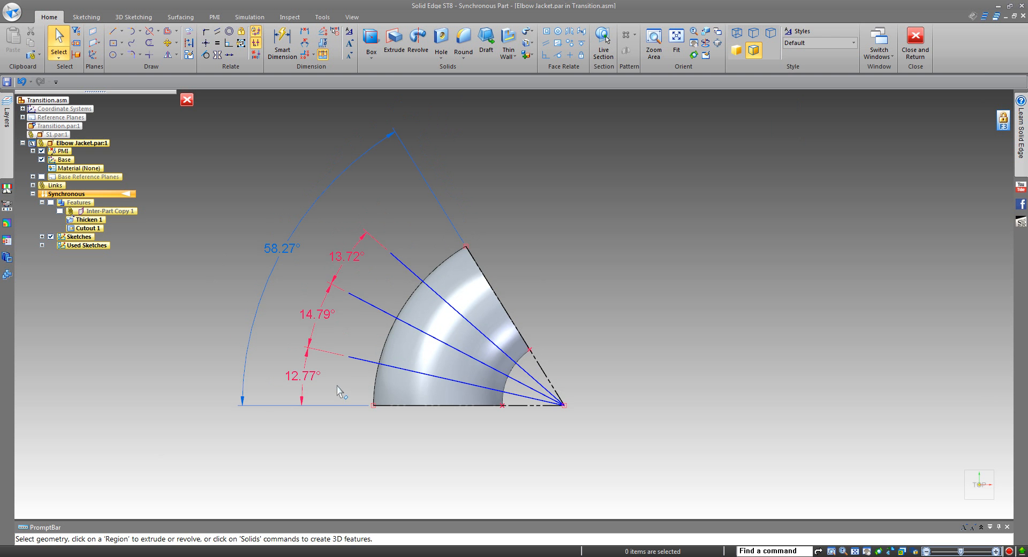
pyautogui.rightClick(362, 260)
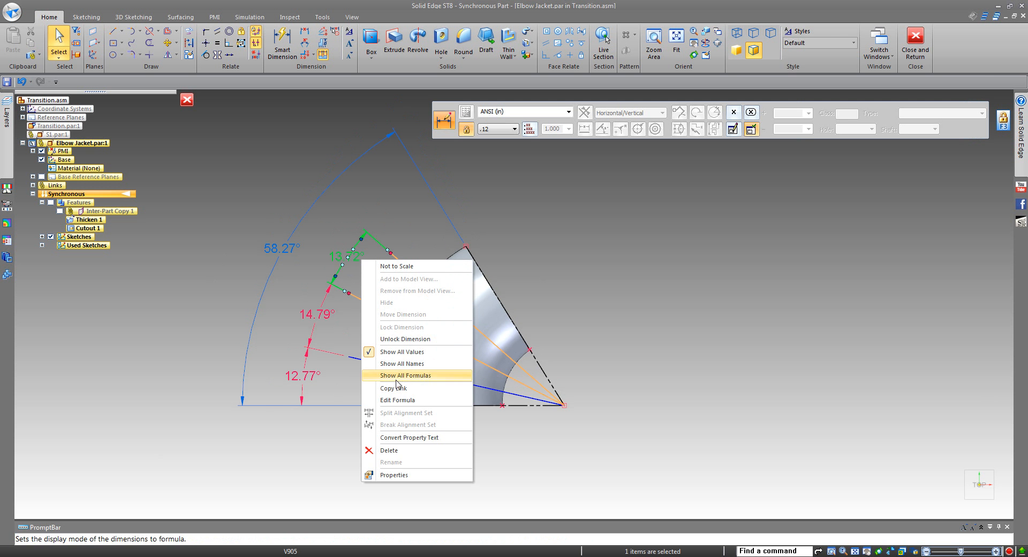
pyautogui.click(397, 400)
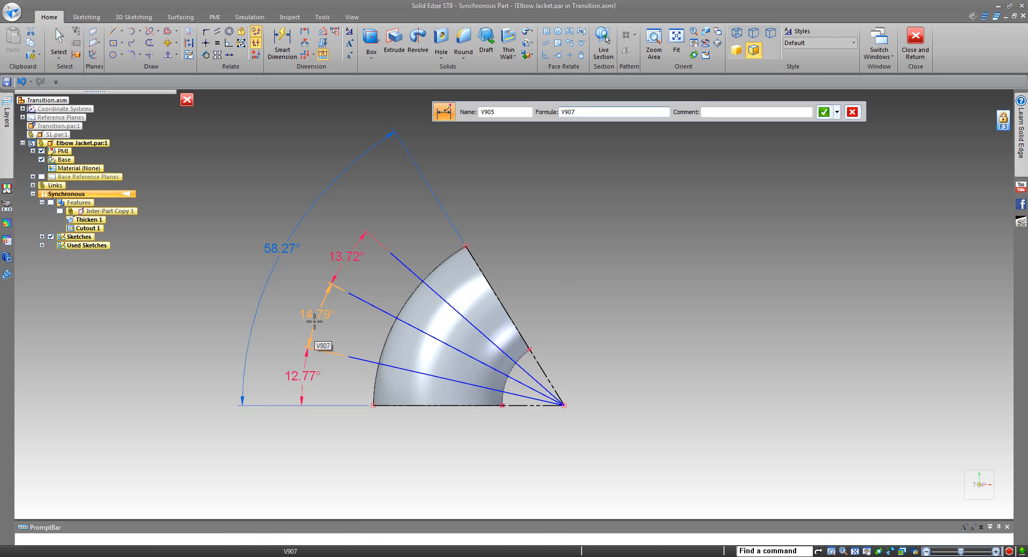
pyautogui.press('Return')
pyautogui.rightClick(375, 432)
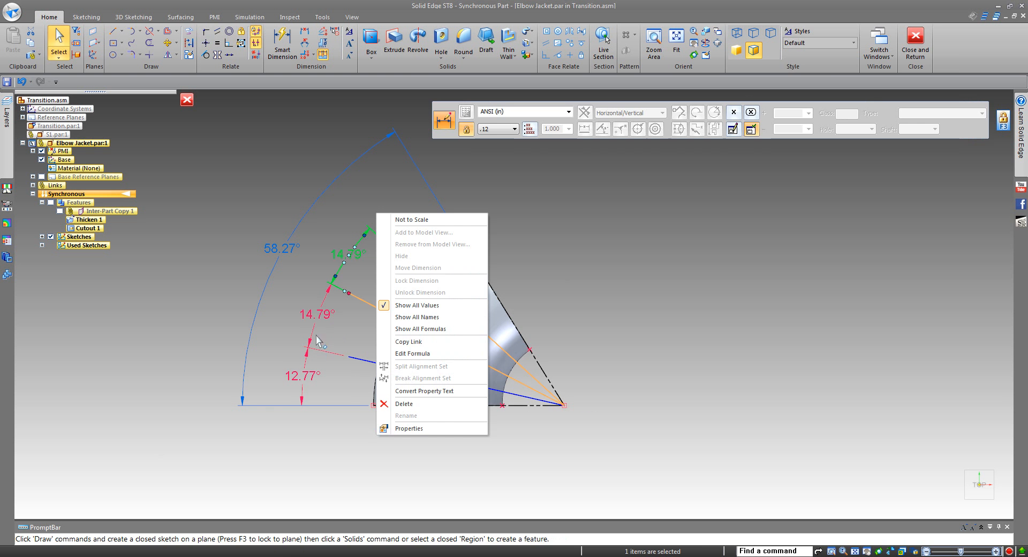
pyautogui.click(396, 354)
pyautogui.press('Return')
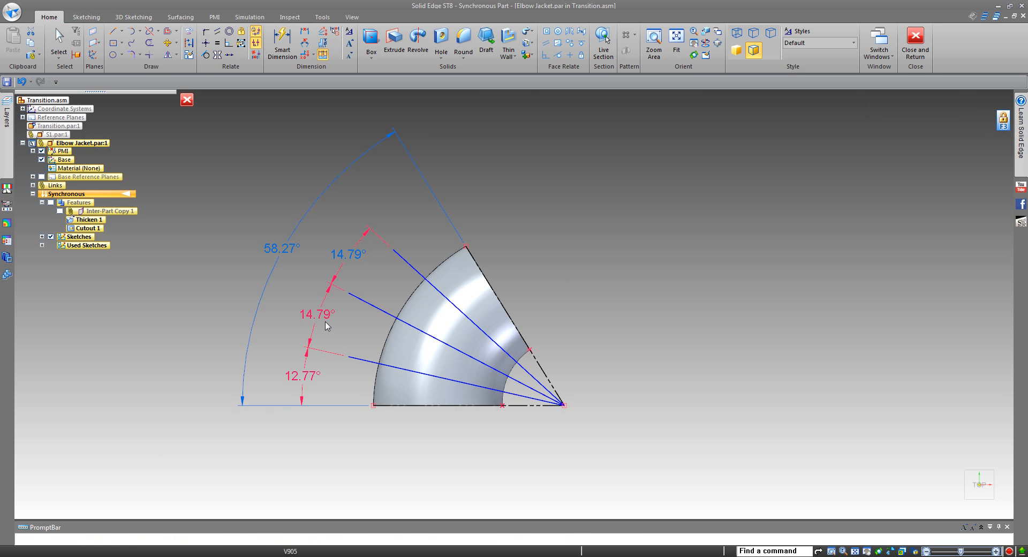
# - Link the middle fan angle by formula to the lower fan angle
pyautogui.rightClick(320, 312)
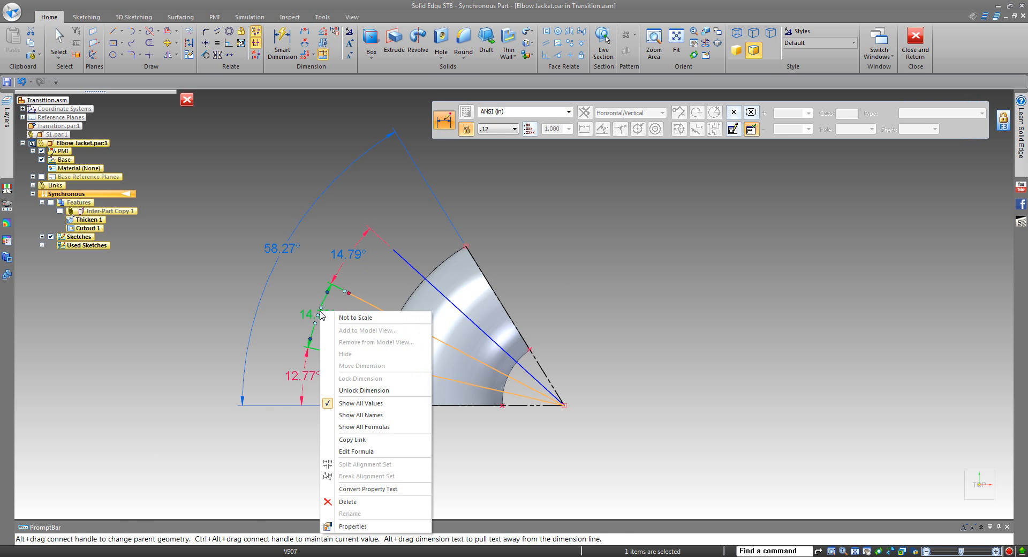
pyautogui.click(359, 452)
pyautogui.press('Return')
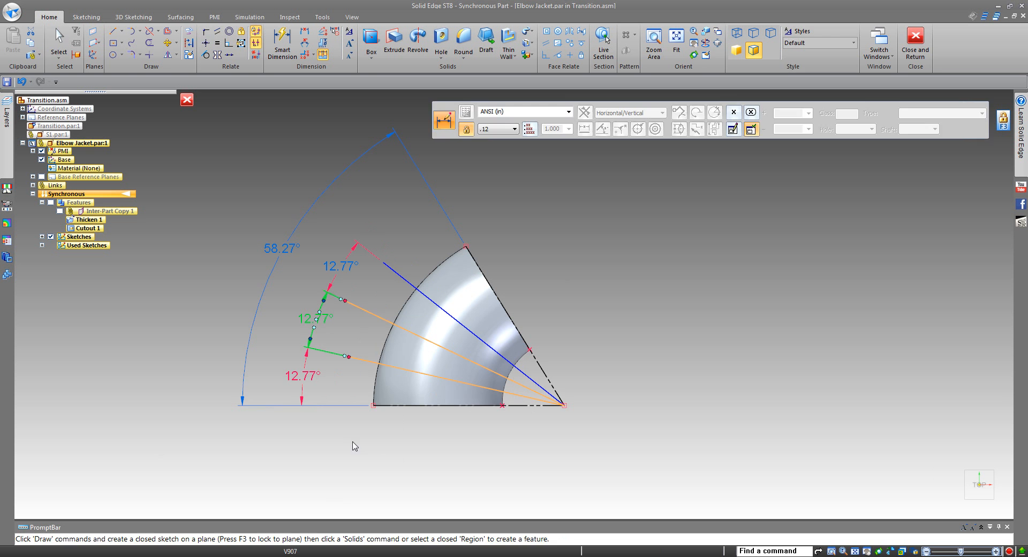
pyautogui.press('Escape')
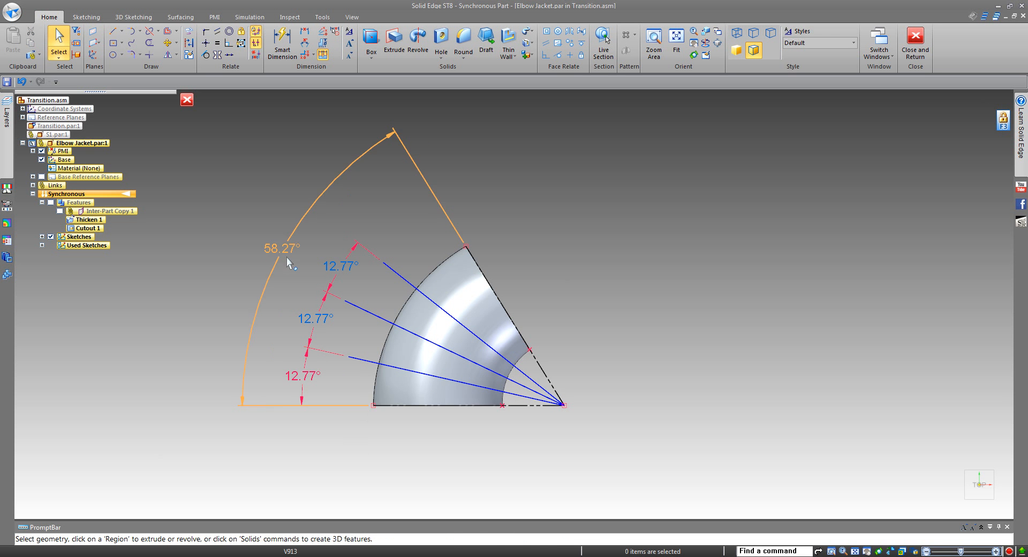
# - Set the lower fan angle to 58.27/4 degrees
pyautogui.click(312, 376)
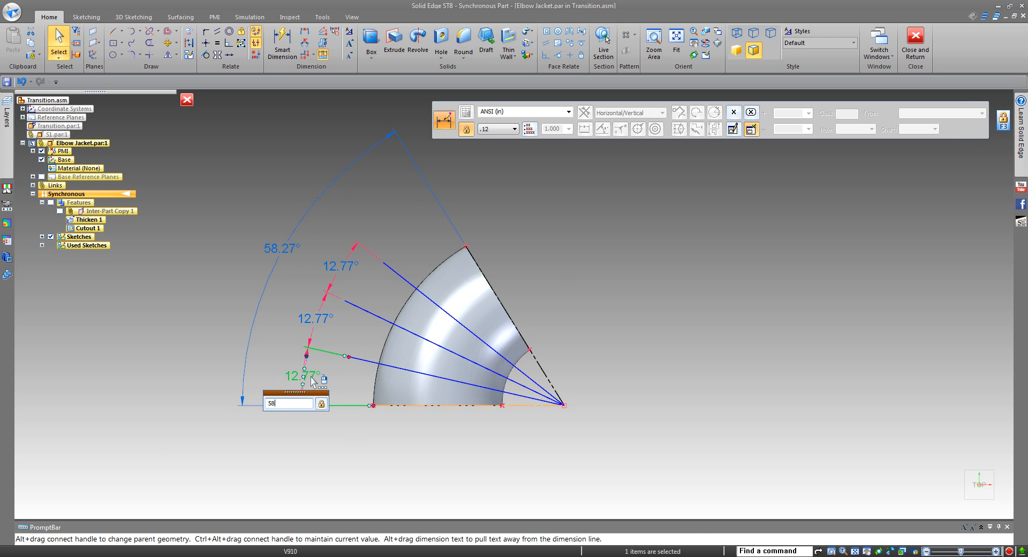
pyautogui.write('58.27/4')
pyautogui.press('Return')
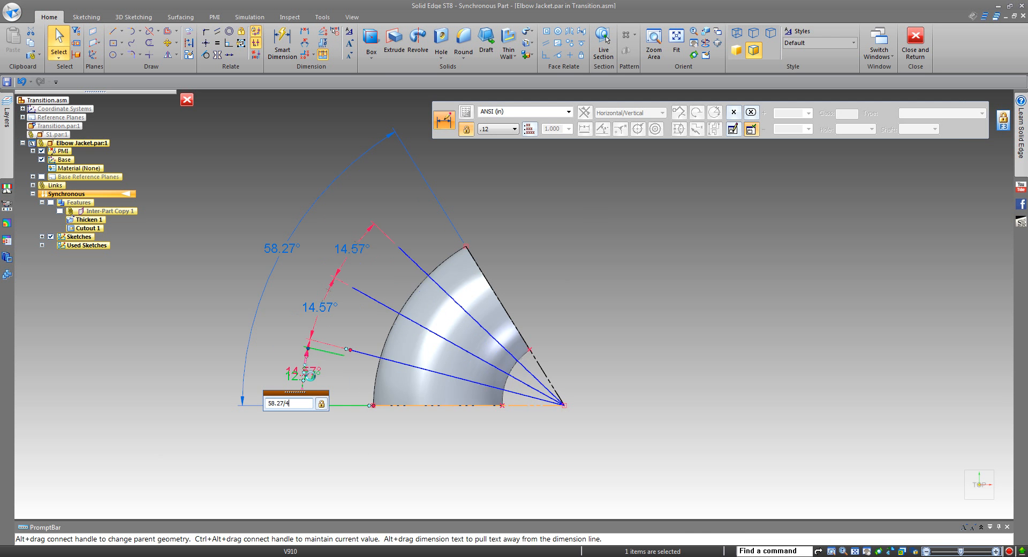
pyautogui.click(204, 291)
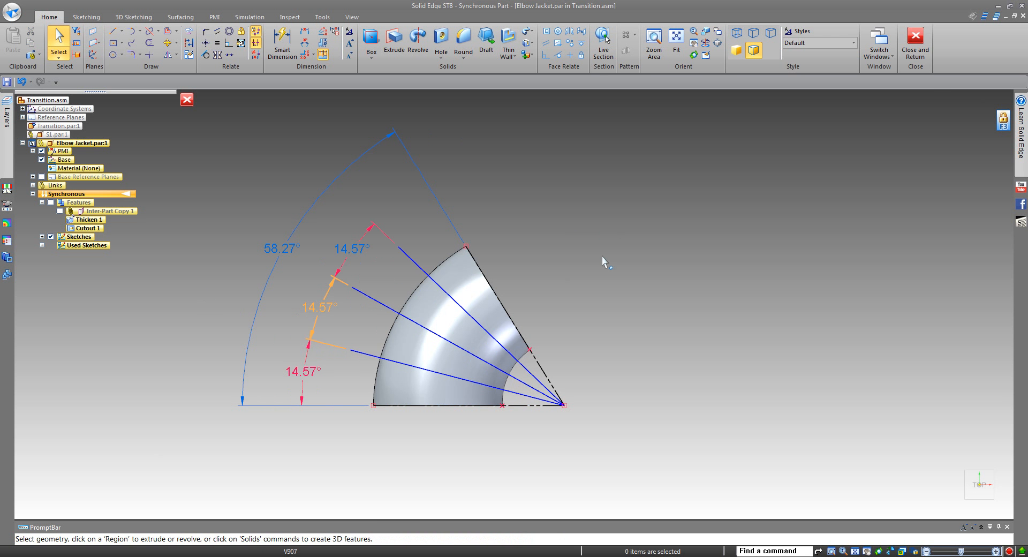
# - Create a symmetric extruded surface from the lower fan line, extending past both sides of the elbow
pyautogui.moveTo(583, 344); pyautogui.dragTo(583, 233, button='middle')
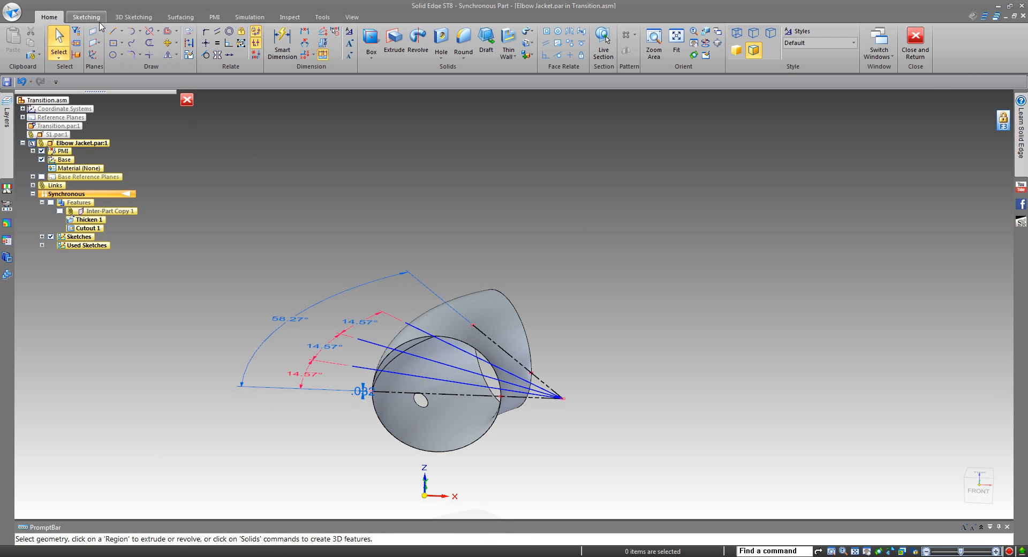
pyautogui.moveTo(342, 174); pyautogui.dragTo(308, 154, button='middle')
pyautogui.click(181, 17)
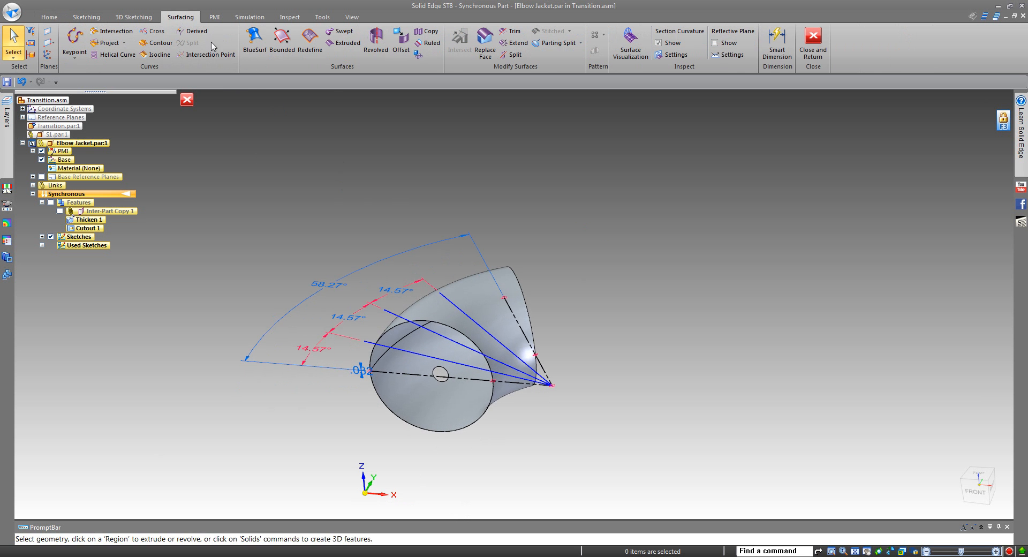
pyautogui.click(343, 43)
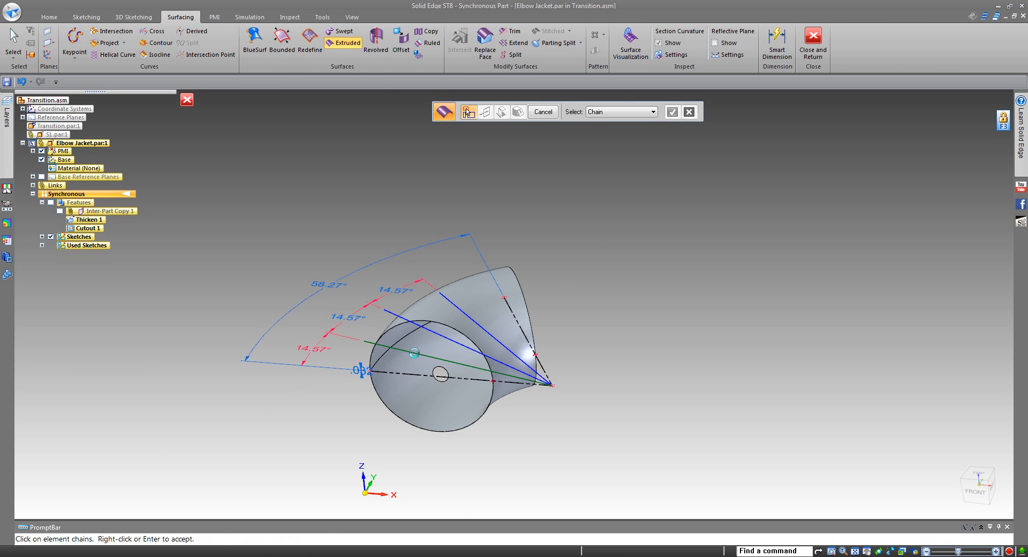
pyautogui.rightClick(415, 353)
pyautogui.click(460, 278)
# - Extrude the middle fan line as a symmetric surface using Single selection, matching its extent to the first surface's upper corner
pyautogui.moveTo(685, 393); pyautogui.dragTo(504, 338, button='middle')
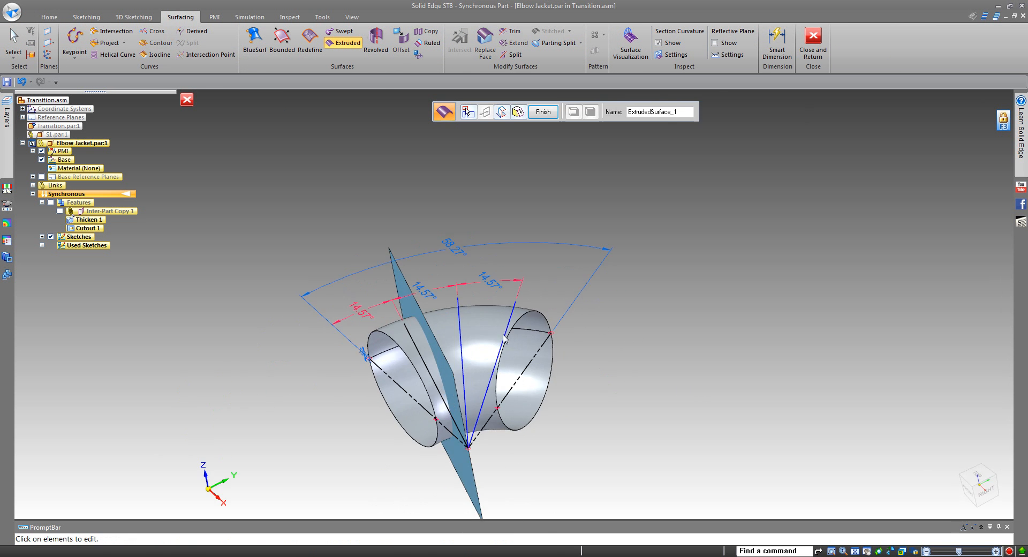
pyautogui.rightClick(463, 325)
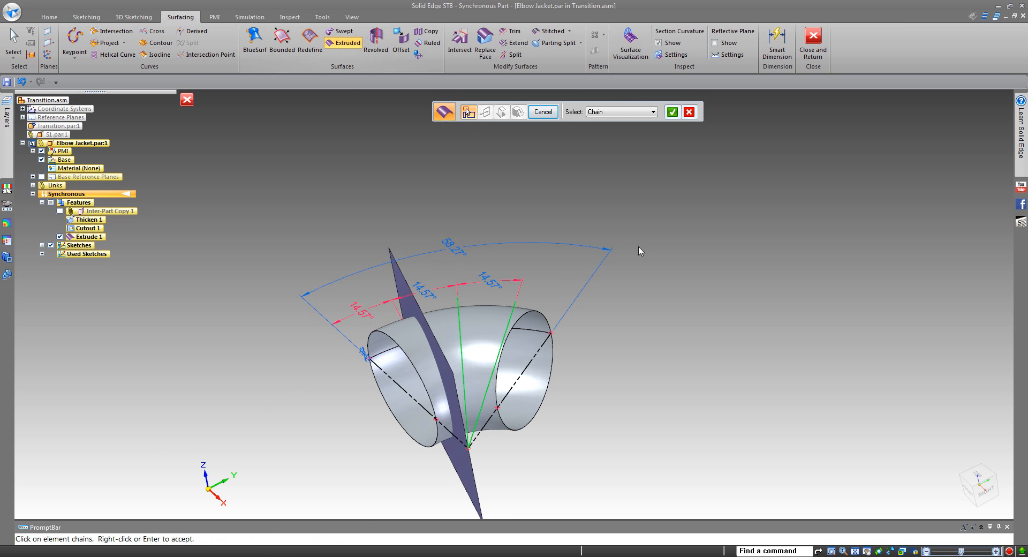
pyautogui.moveTo(649, 234); pyautogui.dragTo(666, 225, button='middle')
pyautogui.moveTo(498, 274); pyautogui.dragTo(542, 185, button='middle')
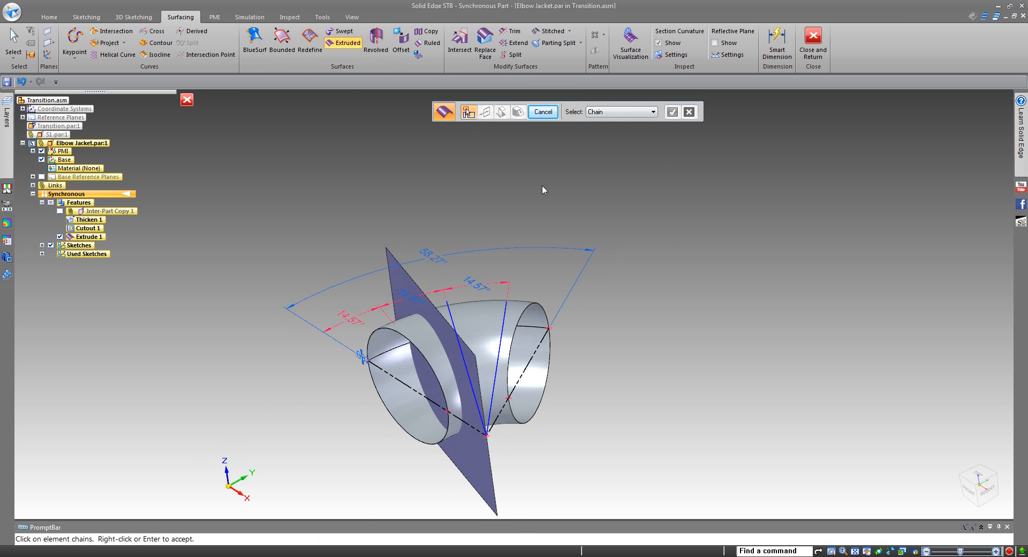
pyautogui.click(616, 114)
pyautogui.click(615, 120)
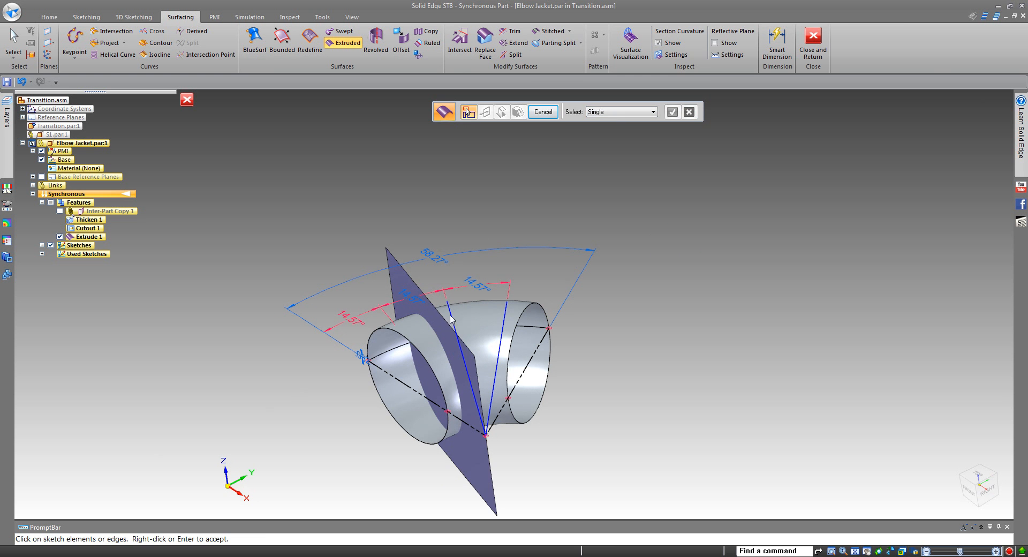
pyautogui.click(453, 321)
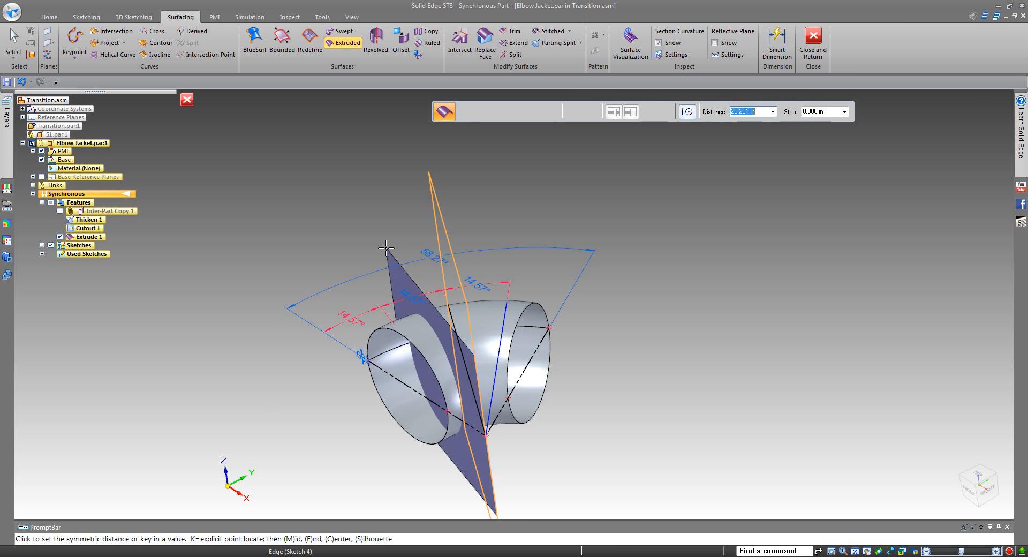
pyautogui.click(387, 246)
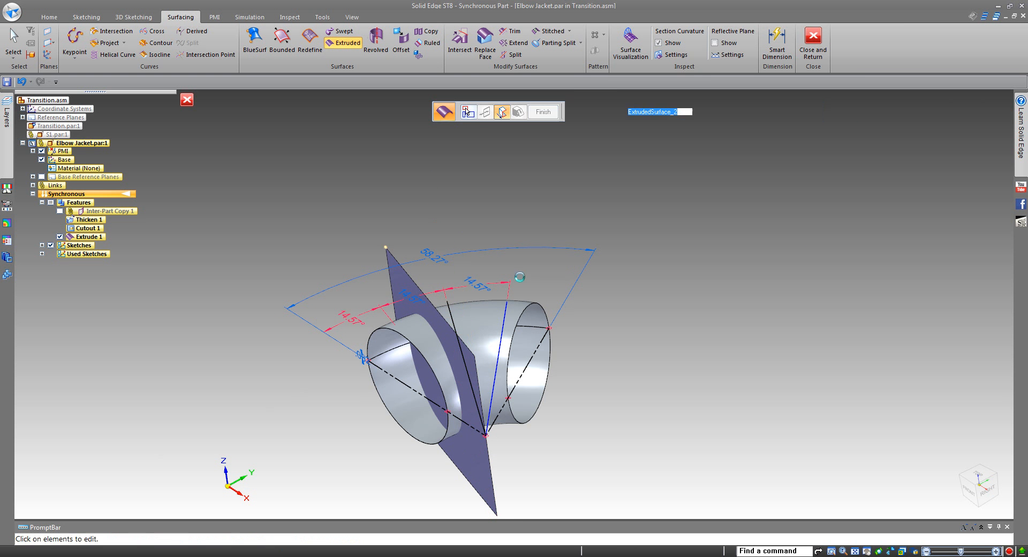
# - Extrude the upper fan line as a symmetric surface with its extent matched to the first surface's upper corner
pyautogui.click(505, 318)
pyautogui.rightClick(504, 318)
pyautogui.click(390, 246)
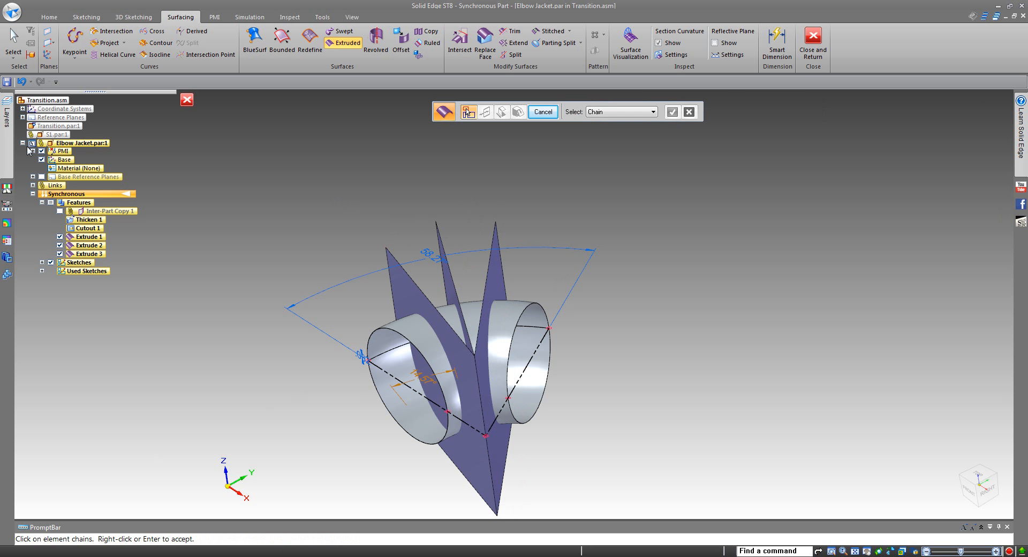
# - Split the elbow jacket body with the first extruded surface, the one along the lower fan line
pyautogui.moveTo(240, 238); pyautogui.dragTo(344, 238, button='middle')
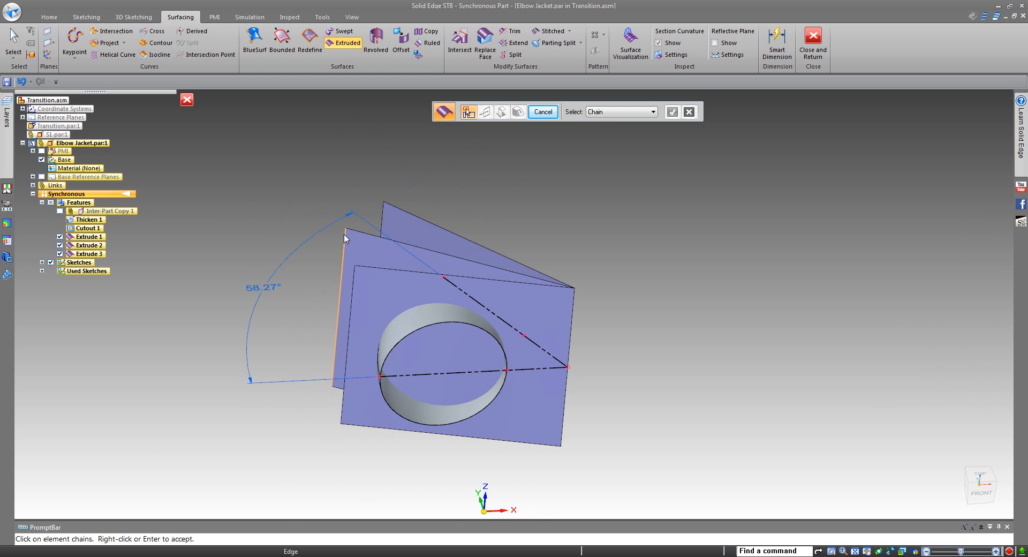
pyautogui.keyDown('shift'); pyautogui.moveTo(530, 182); pyautogui.dragTo(562, 214, button='middle'); pyautogui.keyUp('shift')
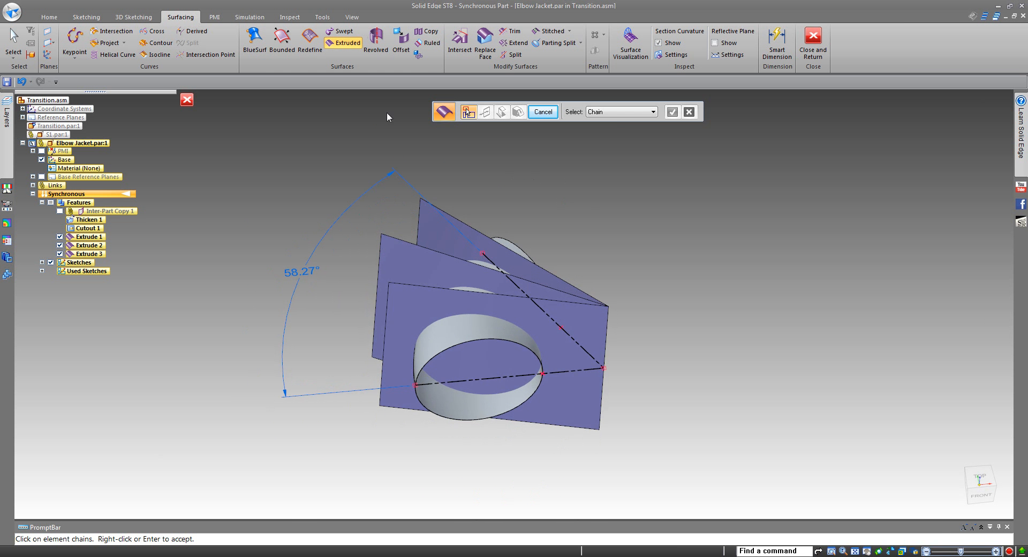
pyautogui.click(53, 17)
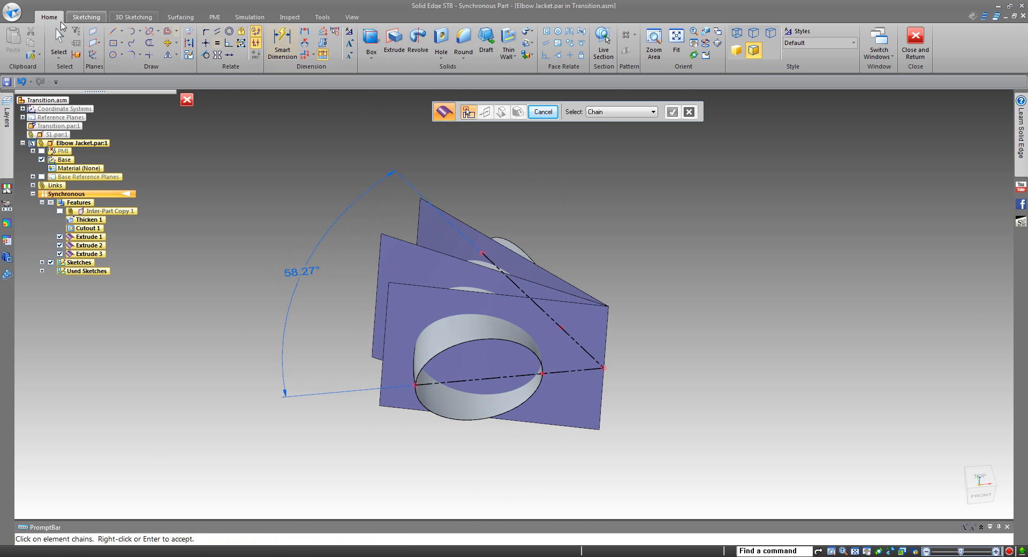
pyautogui.click(530, 54)
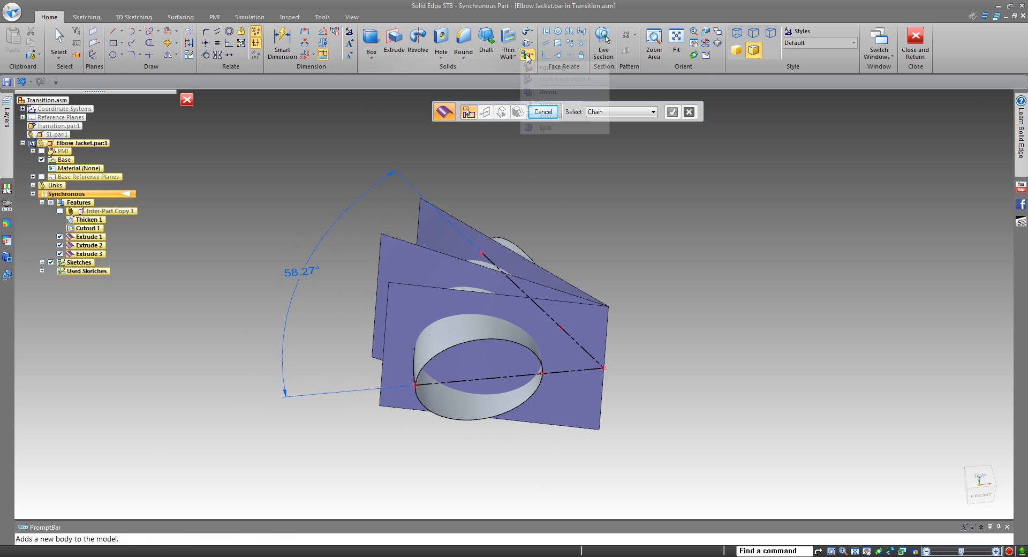
pyautogui.click(545, 127)
pyautogui.moveTo(640, 229); pyautogui.dragTo(637, 251, button='middle')
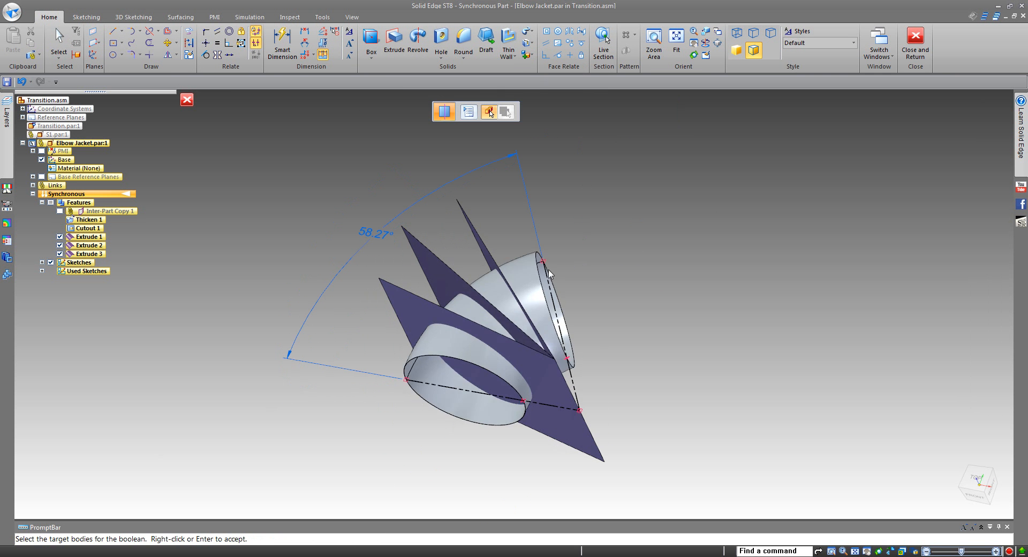
pyautogui.click(525, 281)
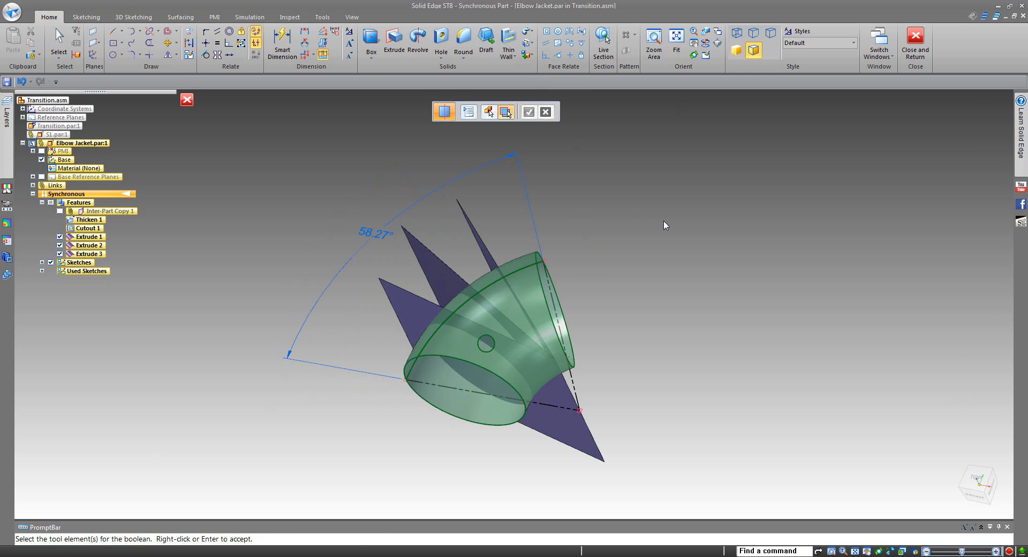
pyautogui.click(410, 315)
pyautogui.rightClick(339, 276)
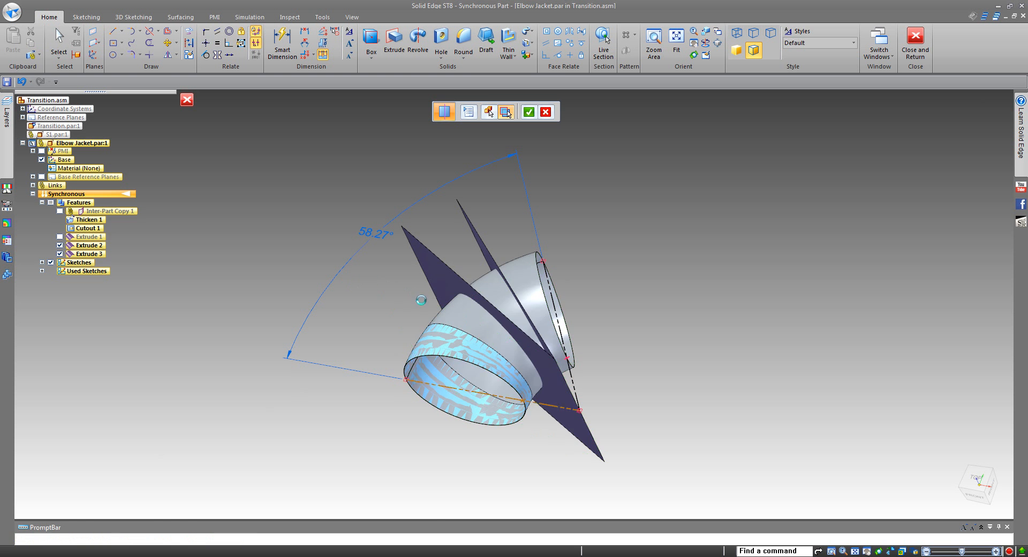
# - Split the remaining elbow body with the middle extruded surface, and split its remainder with the upper extruded surface
pyautogui.click(453, 316)
pyautogui.rightClick(403, 305)
pyautogui.click(442, 272)
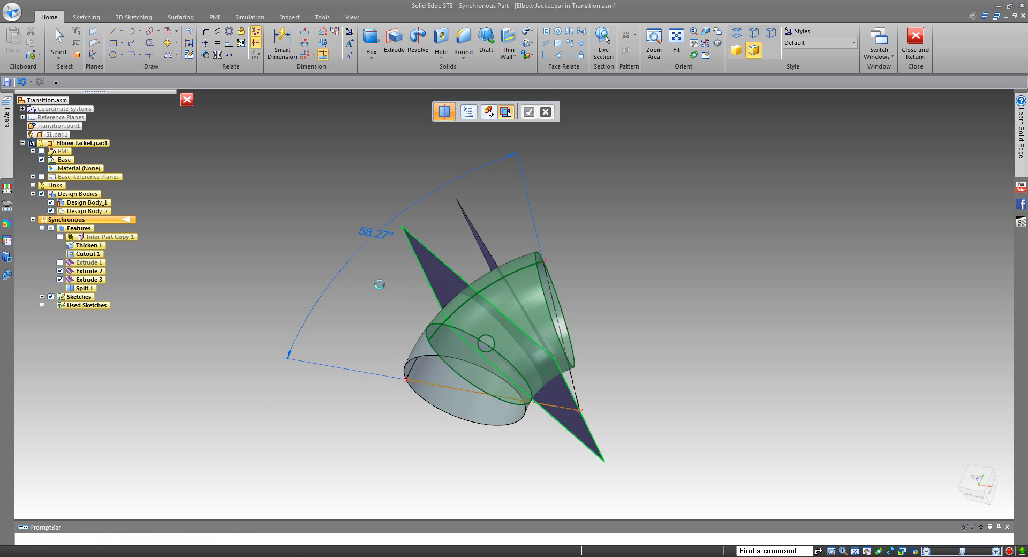
pyautogui.rightClick(450, 278)
pyautogui.click(466, 284)
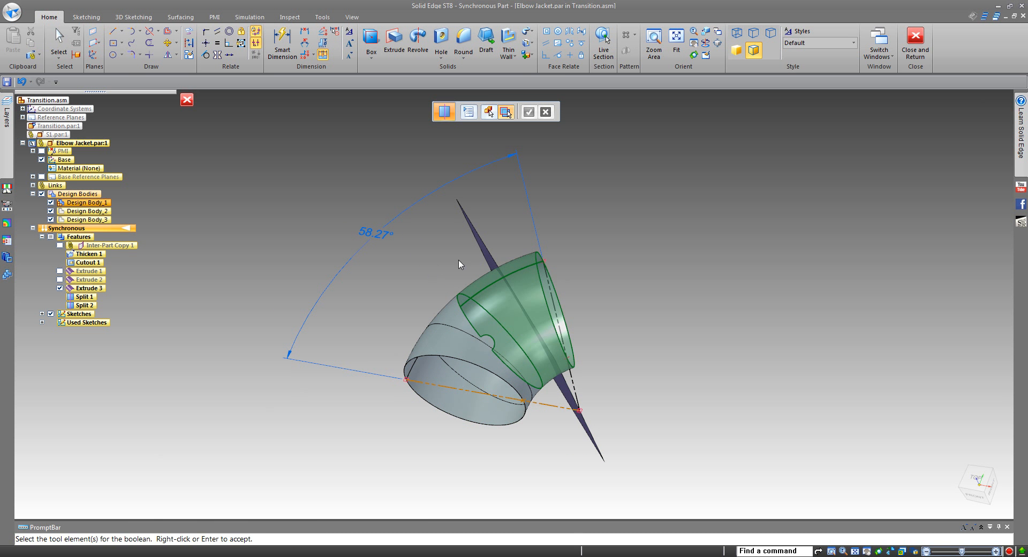
pyautogui.click(490, 263)
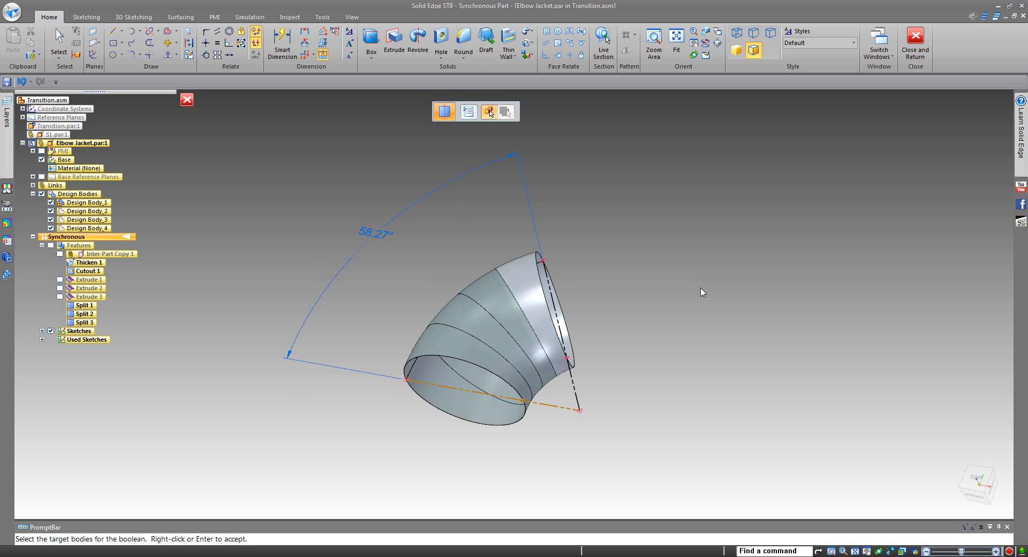
# - Hide the elbow jacket's sketches and inspect the split elbow segments
pyautogui.scroll(5, 536, 332)
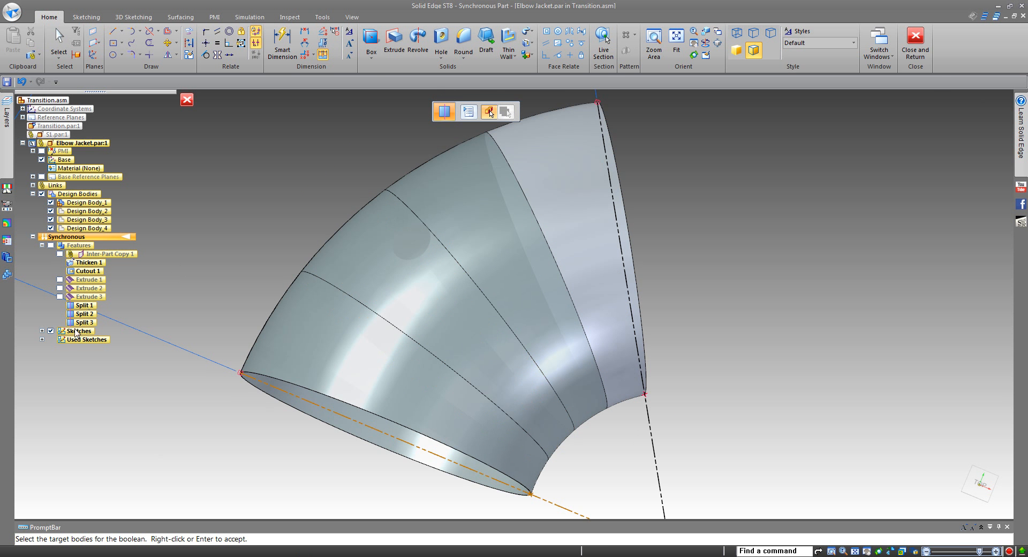
pyautogui.click(51, 331)
pyautogui.scroll(-1, 264, 379)
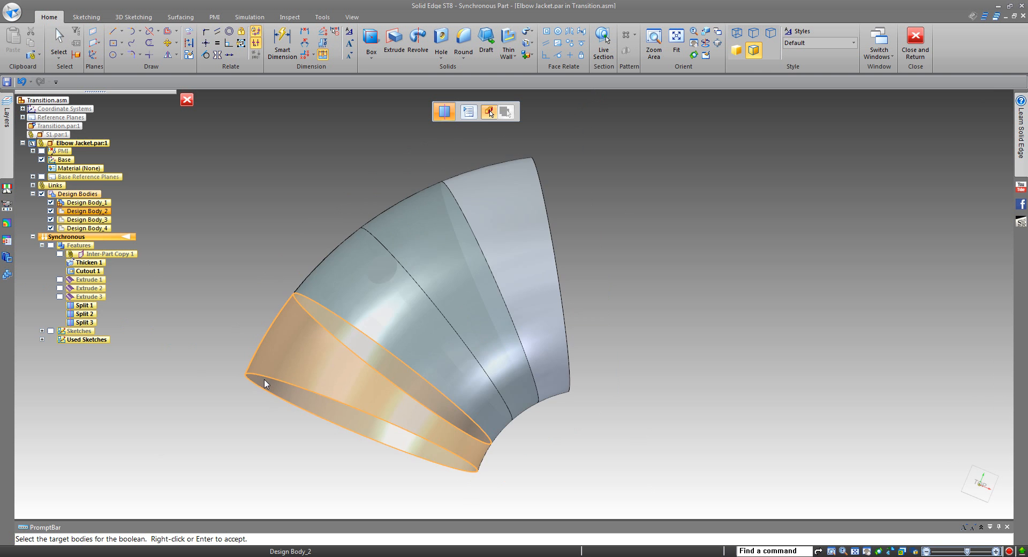
pyautogui.moveTo(264, 378)
pyautogui.mouseDown(button='middle')
pyautogui.moveTo(305, 245)
pyautogui.moveTo(374, 272)
pyautogui.mouseUp(button='middle')
pyautogui.moveTo(494, 301); pyautogui.dragTo(324, 289, button='middle')
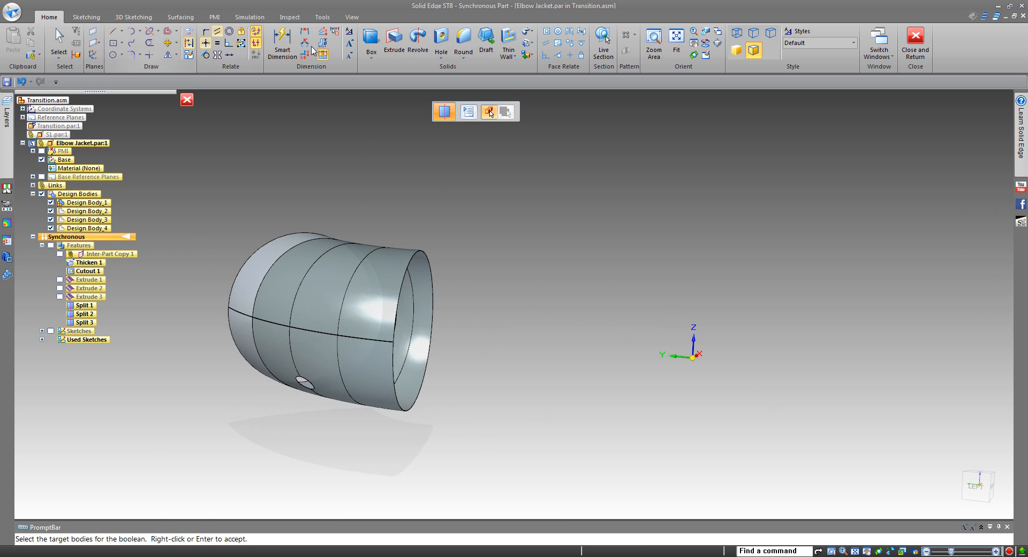
# - Add a new part body named OS ELBOW1 to the elbow jacket
pyautogui.click(528, 56)
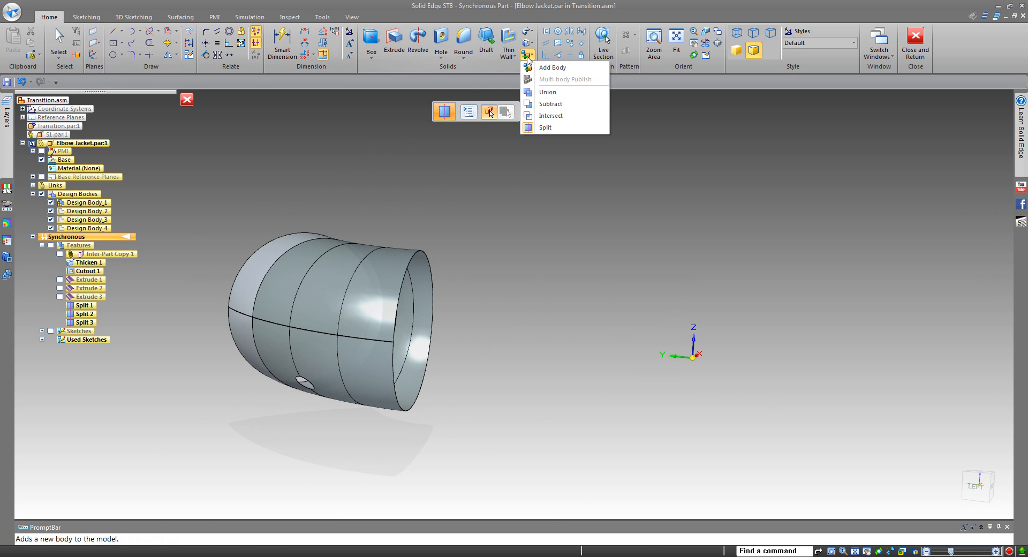
pyautogui.click(545, 91)
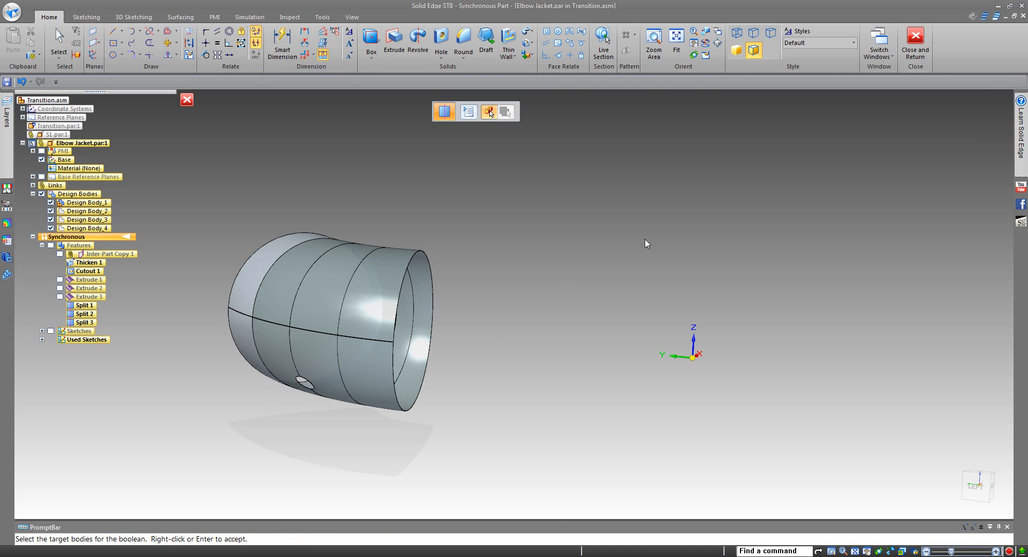
pyautogui.moveTo(648, 244); pyautogui.dragTo(610, 291, button='middle')
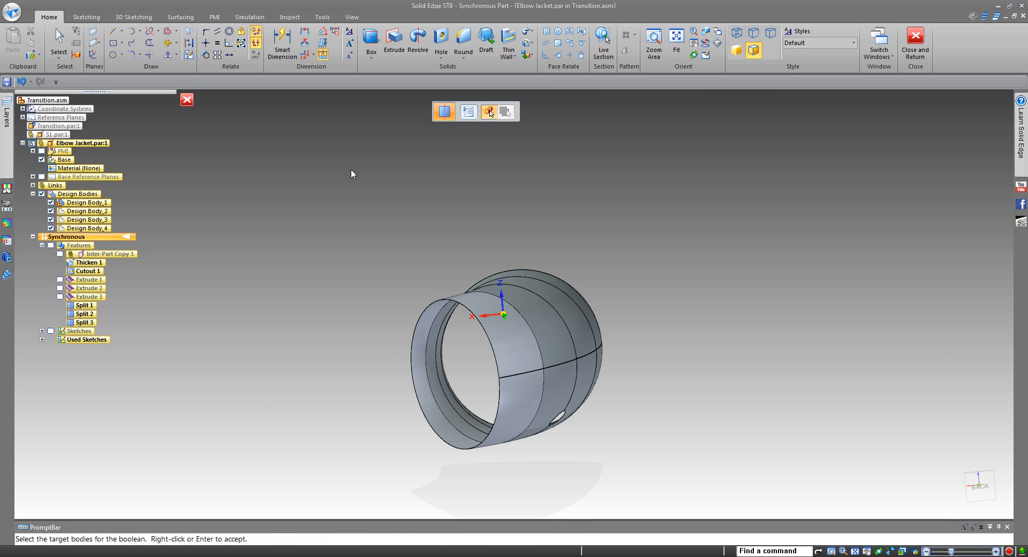
pyautogui.click(527, 55)
pyautogui.click(541, 71)
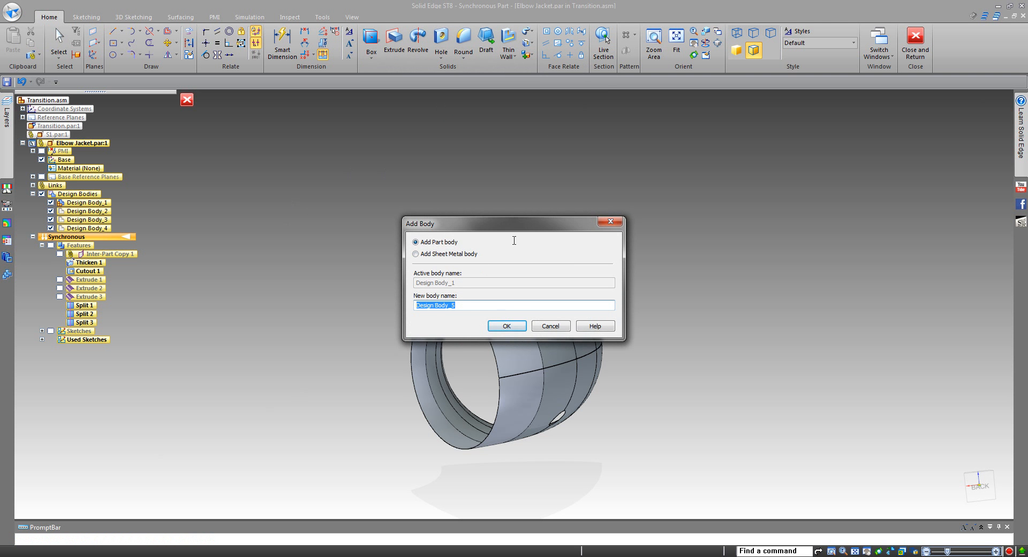
pyautogui.moveTo(512, 226); pyautogui.dragTo(607, 149)
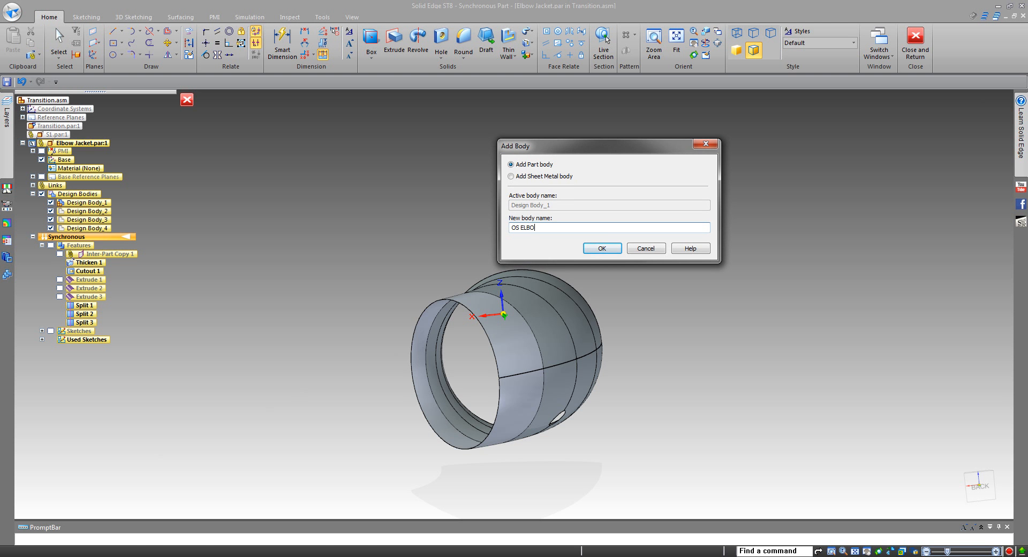
pyautogui.click(602, 248)
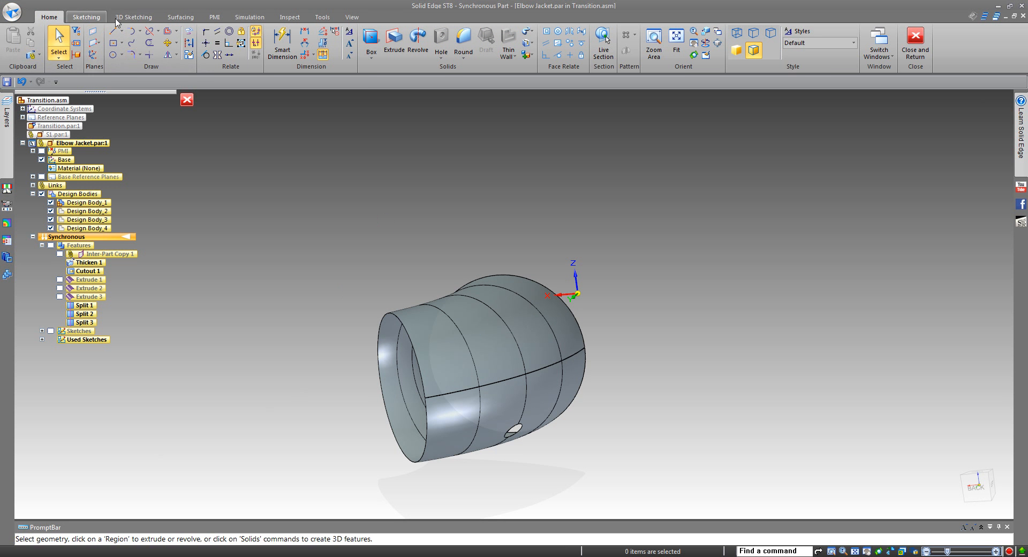
# - Create an outward offset surface from the outer face of the inner elbow segment beside the nozzle hole, using Single selection
pyautogui.click(176, 18)
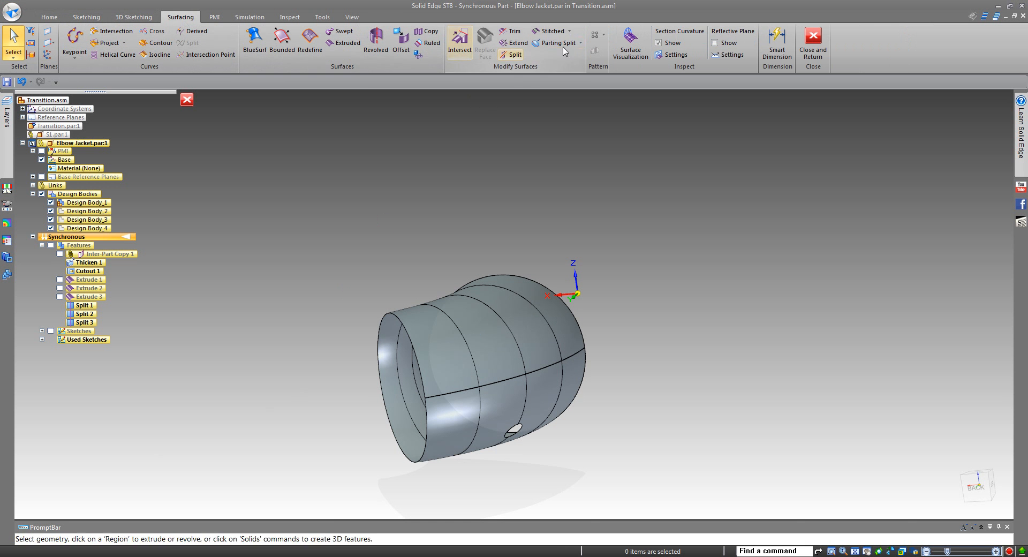
pyautogui.click(401, 42)
pyautogui.moveTo(614, 378); pyautogui.dragTo(482, 378, button='middle')
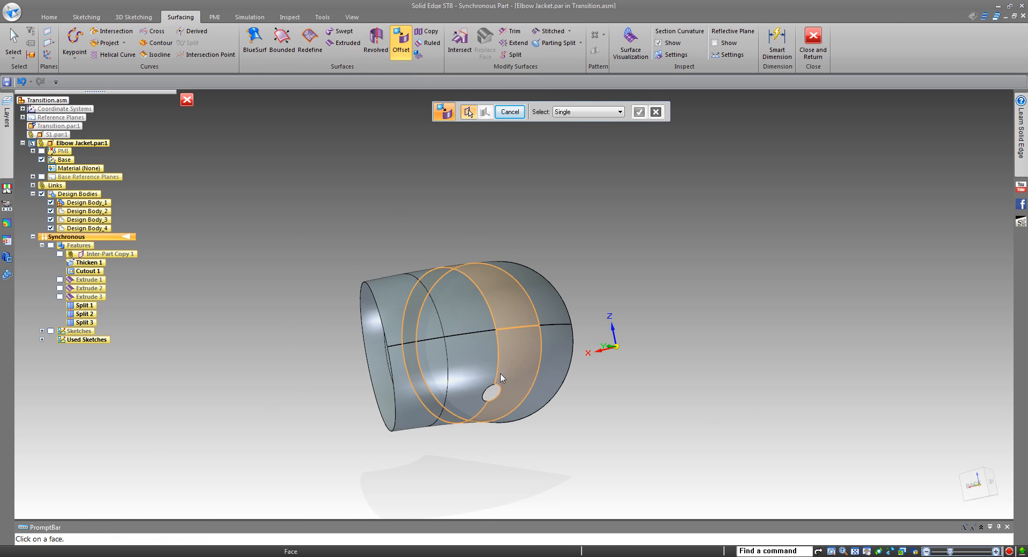
pyautogui.moveTo(518, 418); pyautogui.dragTo(506, 403, button='middle')
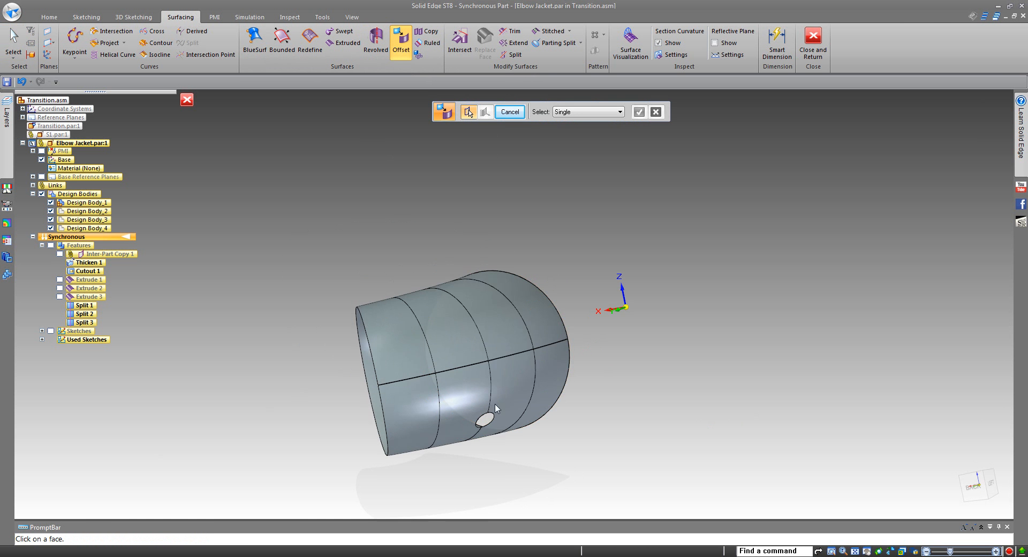
pyautogui.click(504, 400)
pyautogui.moveTo(345, 297); pyautogui.dragTo(380, 229, button='middle')
pyautogui.click(335, 332)
pyautogui.rightClick(381, 229)
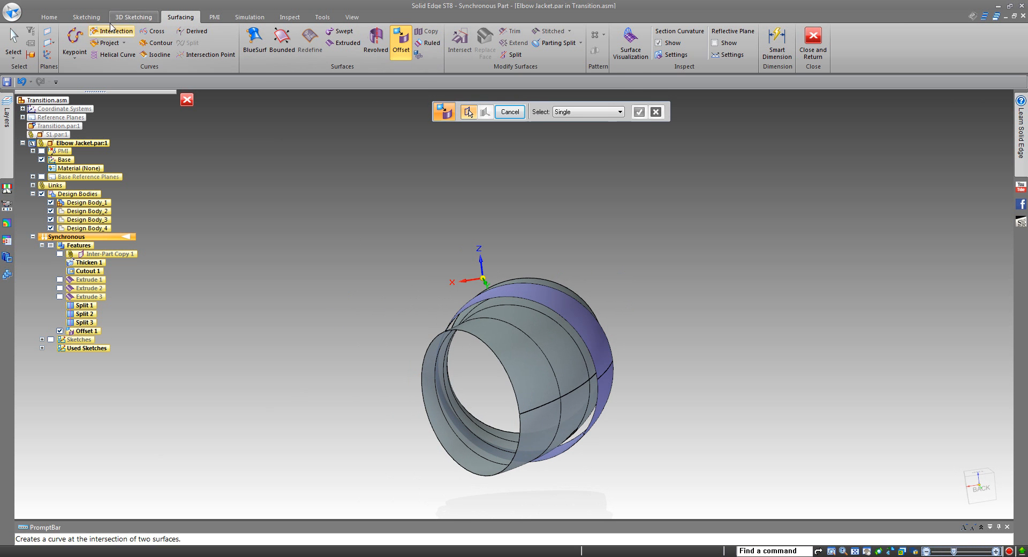
# - Thicken the offset surface by 0.010 in to form the OS ELBOW1 body
pyautogui.click(50, 18)
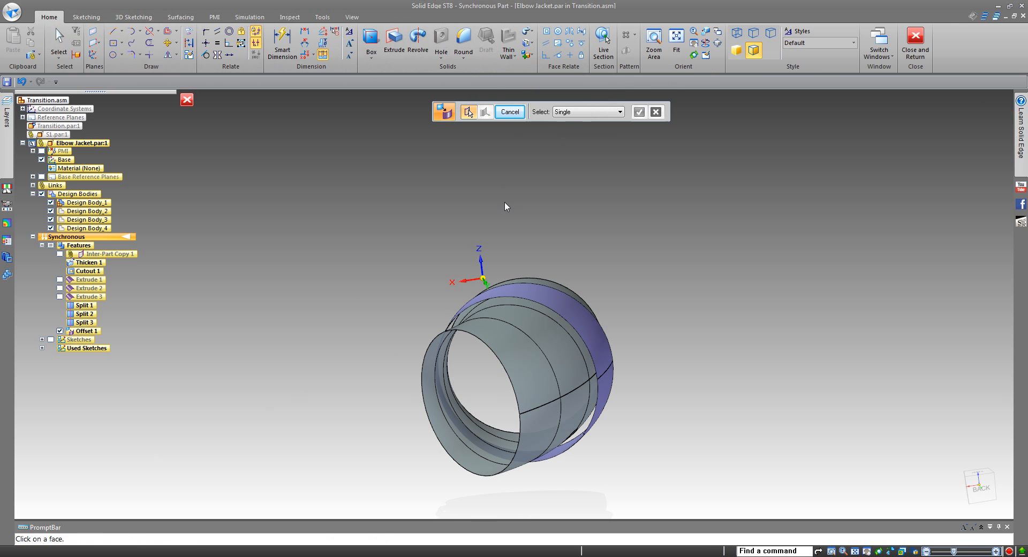
pyautogui.press('Escape')
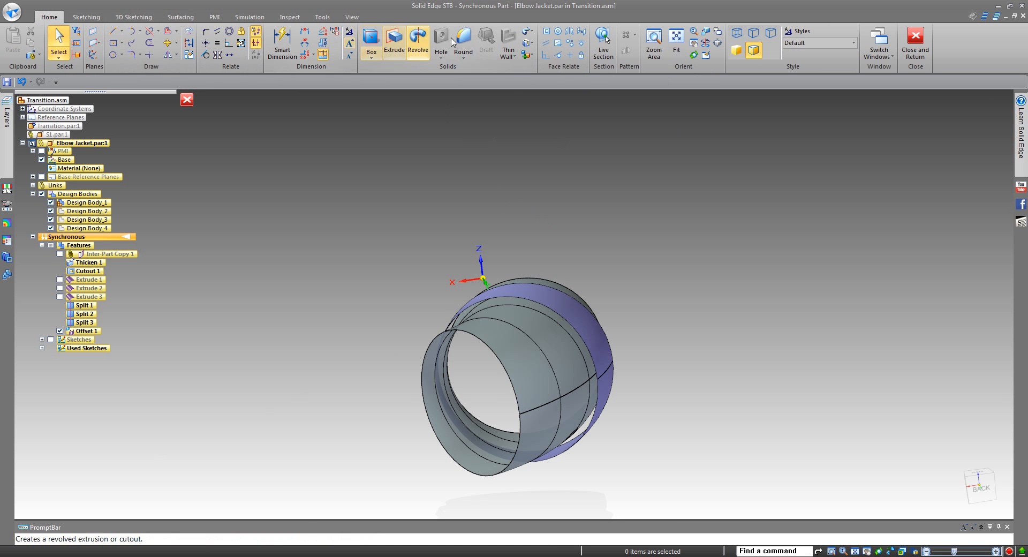
pyautogui.click(530, 33)
pyautogui.click(555, 92)
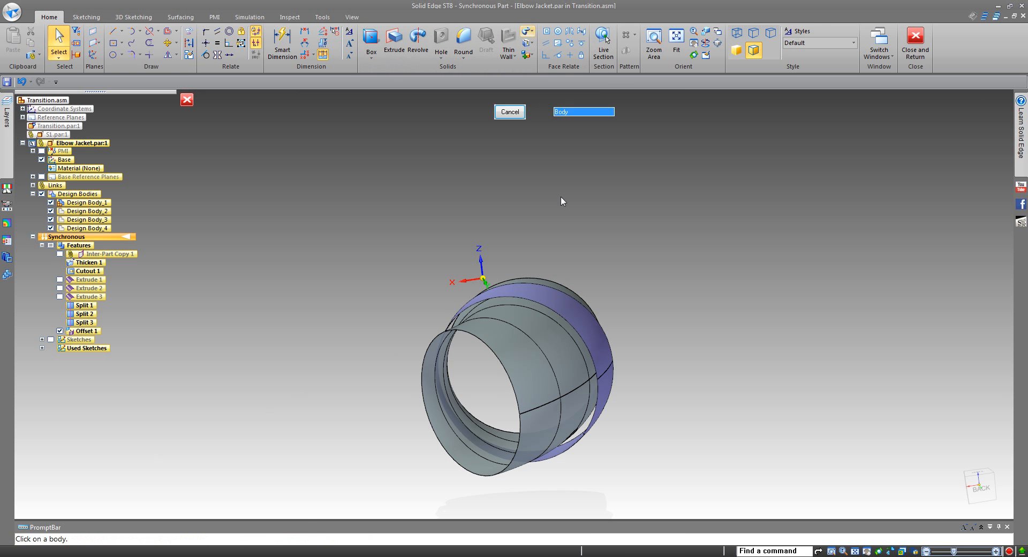
pyautogui.click(552, 296)
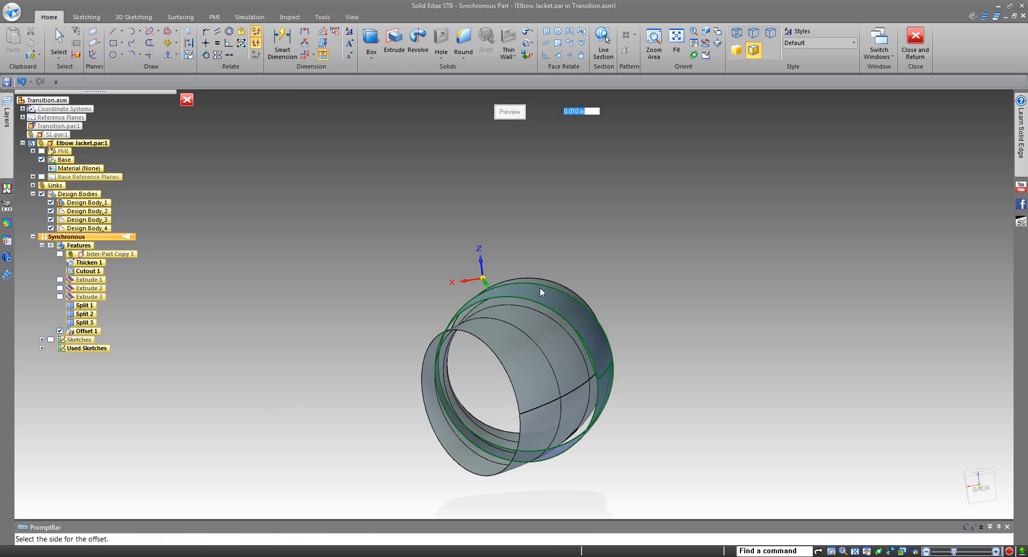
pyautogui.click(322, 288)
pyautogui.rightClick(322, 289)
# - Examine the thickened band around the nozzle opening, temporarily showing the other assembly components for comparison
pyautogui.moveTo(360, 262); pyautogui.dragTo(377, 346, button='middle')
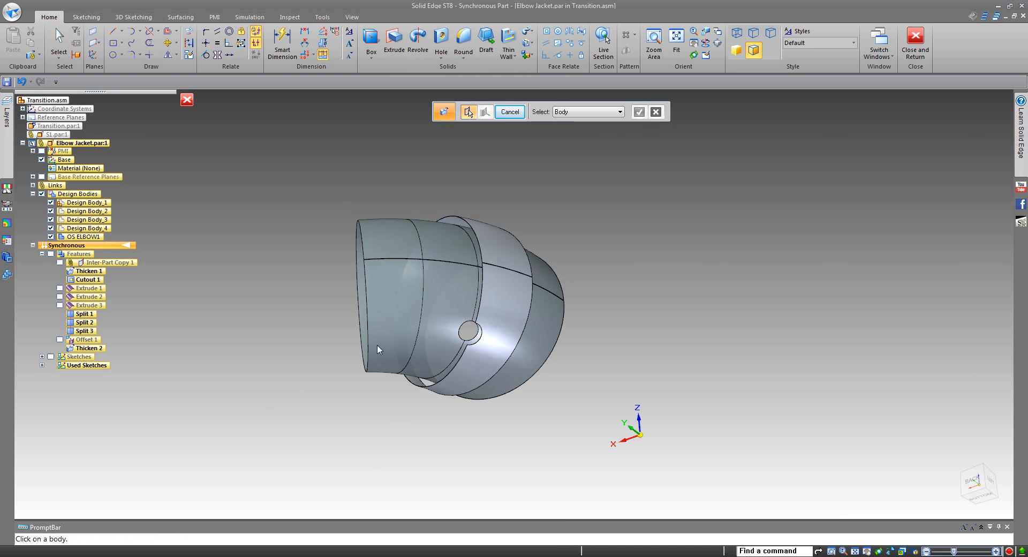
pyautogui.scroll(3, 378, 349)
pyautogui.moveTo(547, 339); pyautogui.dragTo(532, 298, button='middle')
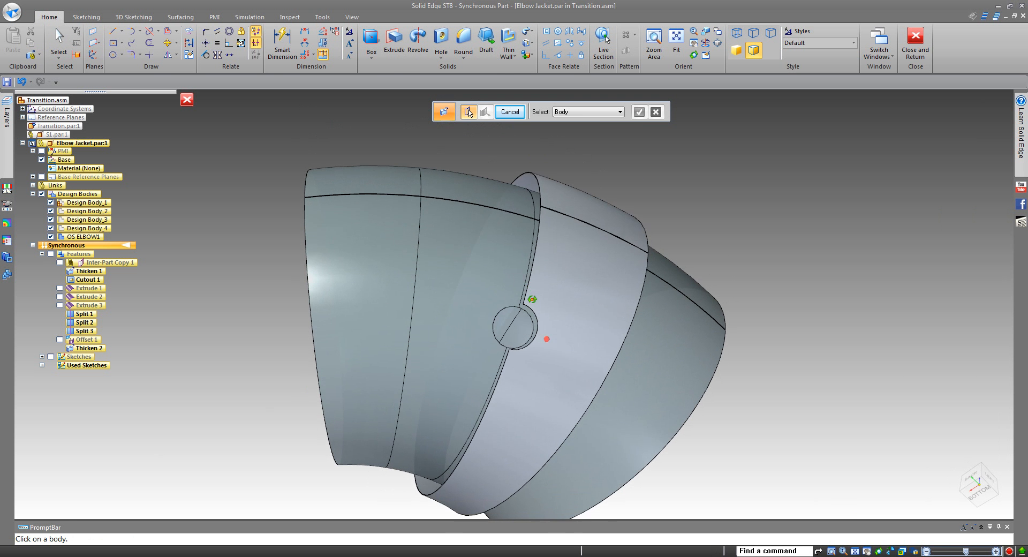
pyautogui.hotkey('ctrl', 'shift', 'p')
pyautogui.moveTo(846, 249); pyautogui.dragTo(856, 216, button='middle')
pyautogui.hotkey('ctrl', 'shift', 'p')
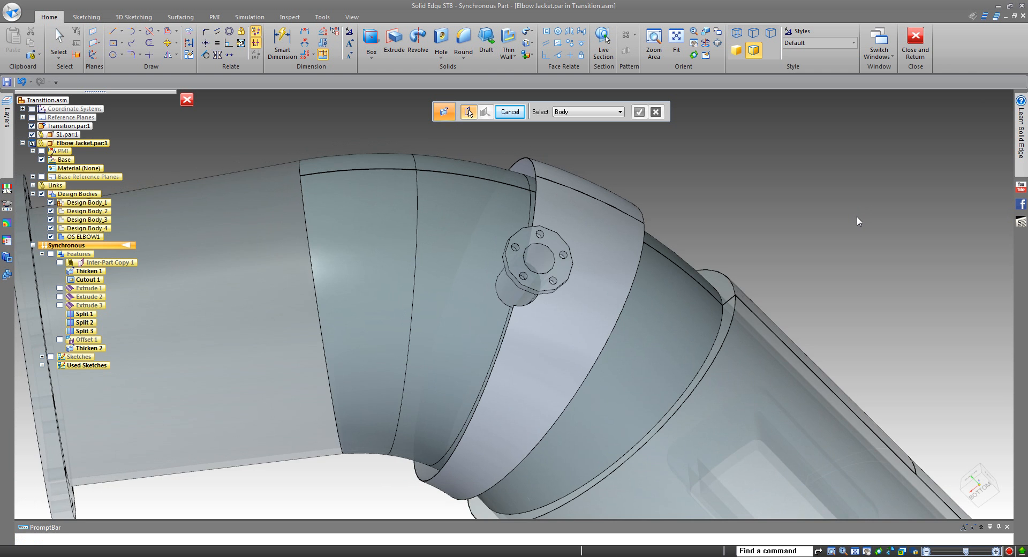
pyautogui.scroll(-3, 692, 257)
pyautogui.moveTo(727, 255); pyautogui.dragTo(608, 268, button='middle')
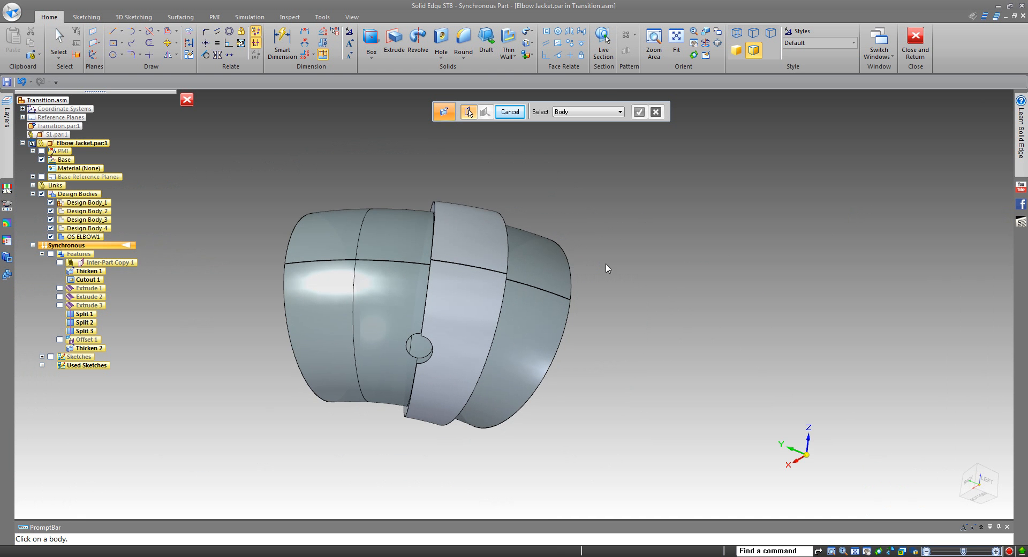
# - Return to the Transition assembly and open the Elbow Jacket part in its own window, agreeing to save its unsaved changes
pyautogui.click(534, 56)
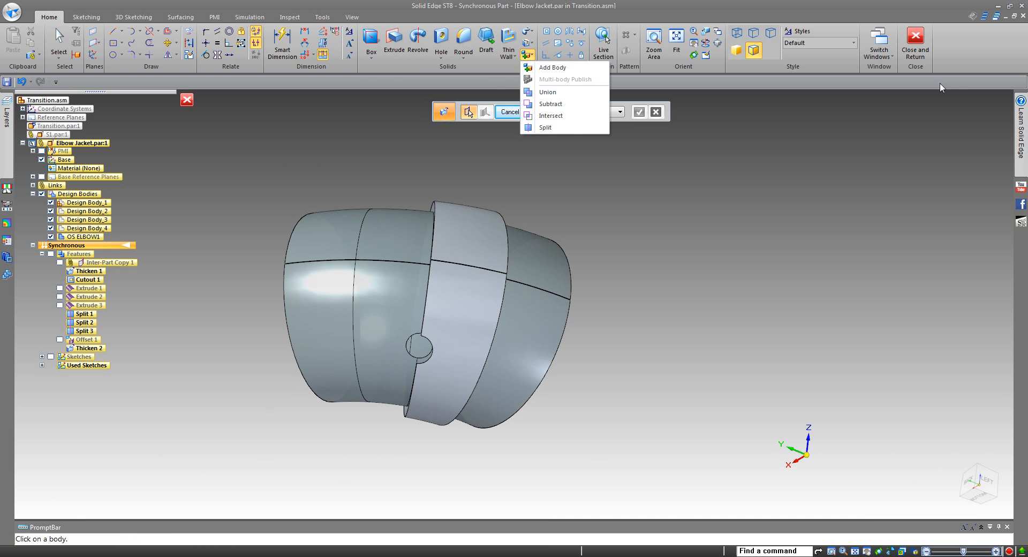
pyautogui.click(922, 54)
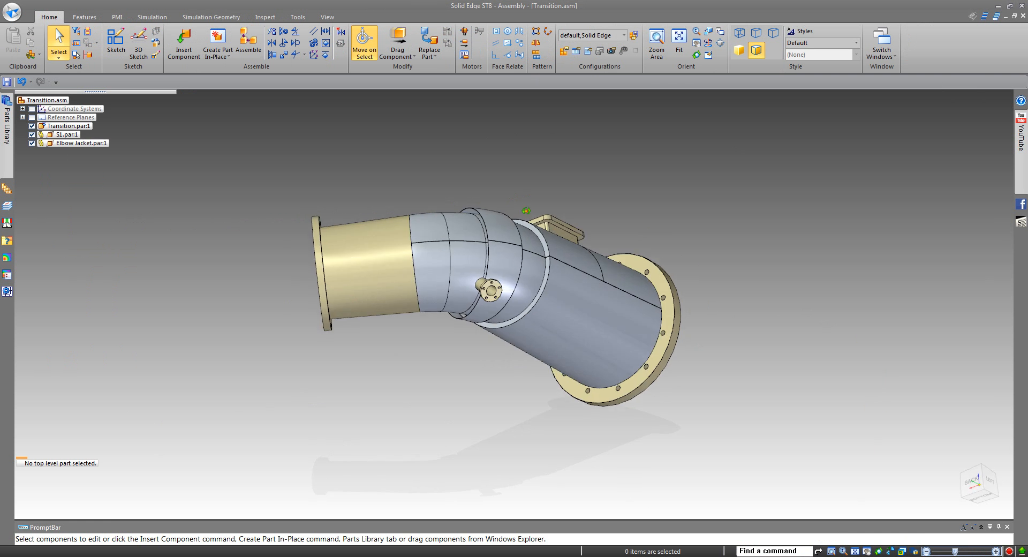
pyautogui.moveTo(526, 210); pyautogui.dragTo(459, 267, button='middle')
pyautogui.moveTo(120, 159)
pyautogui.mouseDown(button='middle')
pyautogui.moveTo(293, 184)
pyautogui.moveTo(118, 153)
pyautogui.mouseUp(button='middle')
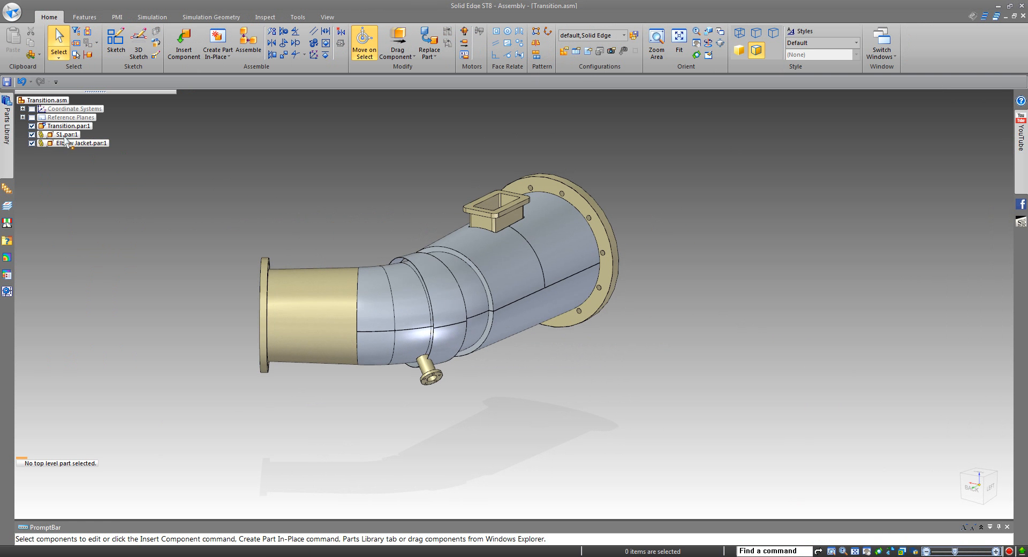
pyautogui.rightClick(67, 142)
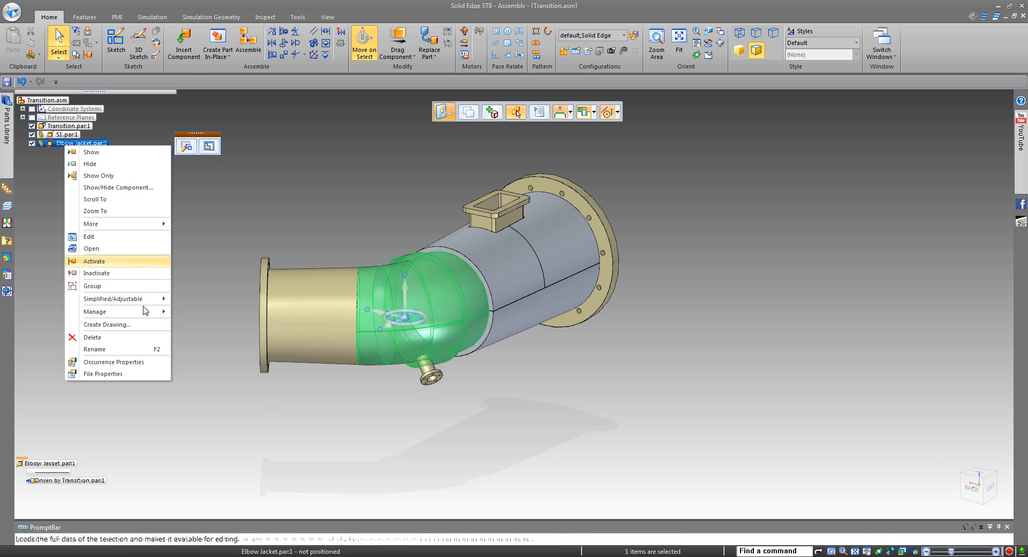
pyautogui.click(94, 261)
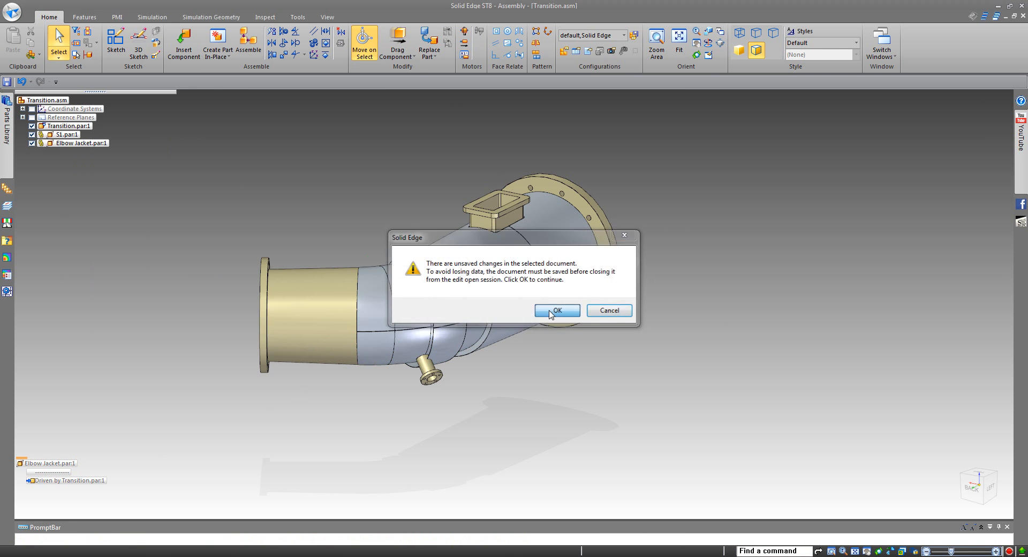
pyautogui.click(551, 310)
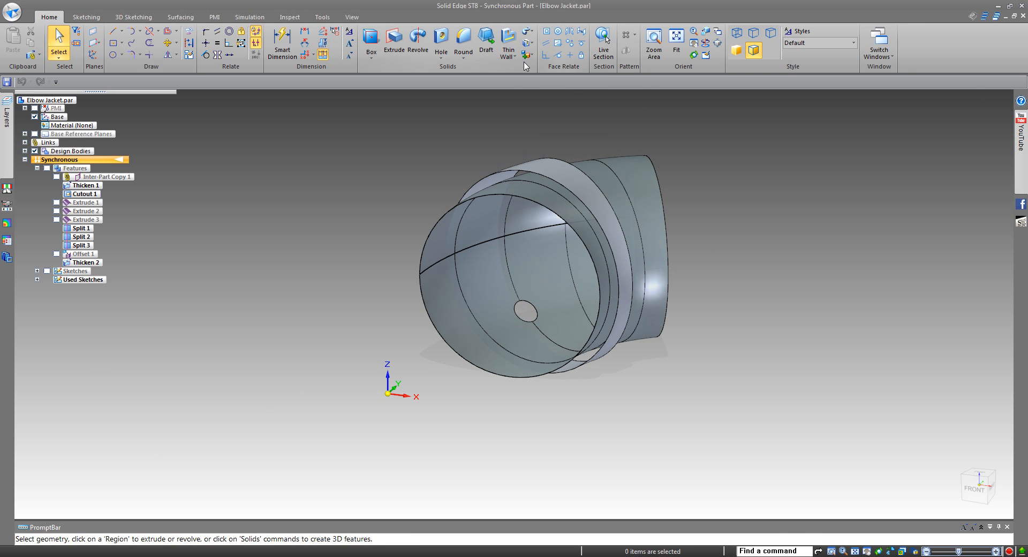
# - Publish the four design bodies and OS ELBOW1 to separate part files with Multi-body Publish, creating the Elbow Jacket.asm assembly
pyautogui.click(527, 55)
pyautogui.click(535, 79)
pyautogui.click(530, 307)
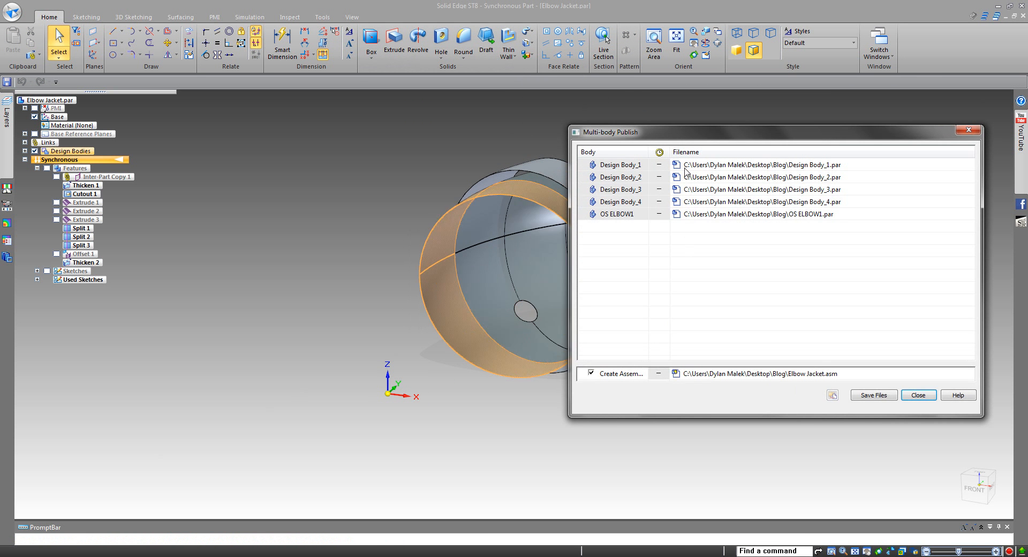
pyautogui.click(865, 396)
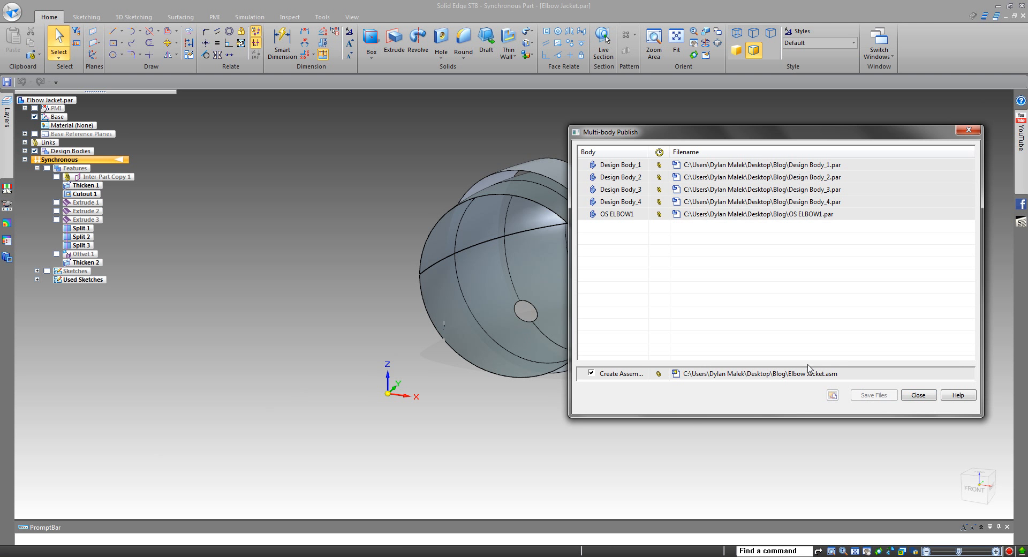
pyautogui.click(918, 395)
# - Open the published Elbow Jacket.asm assembly from the Multi-body Publish list
pyautogui.hotkey('ctrl', 'l')
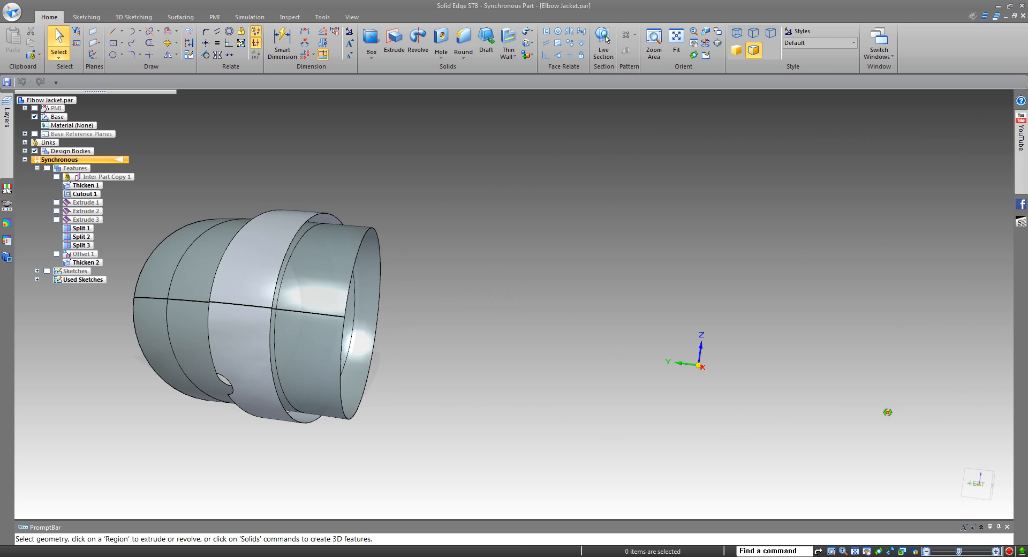
pyautogui.moveTo(603, 419); pyautogui.dragTo(828, 371, button='middle')
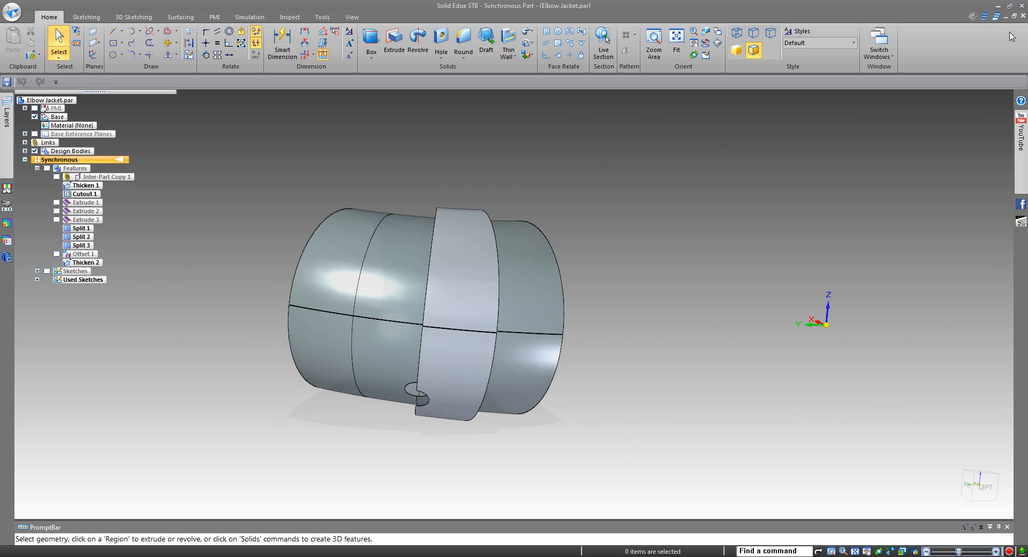
pyautogui.click(527, 54)
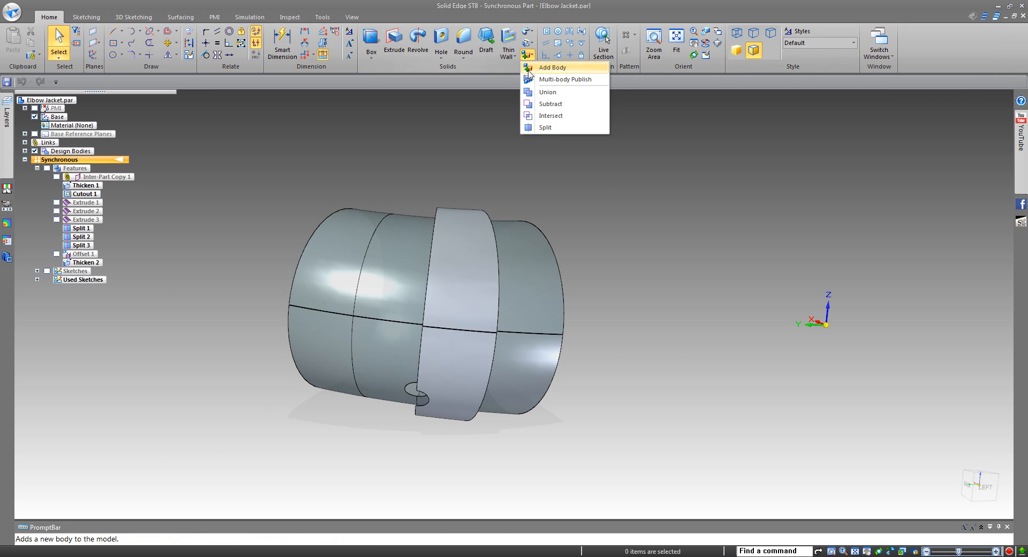
pyautogui.click(557, 78)
pyautogui.rightClick(760, 374)
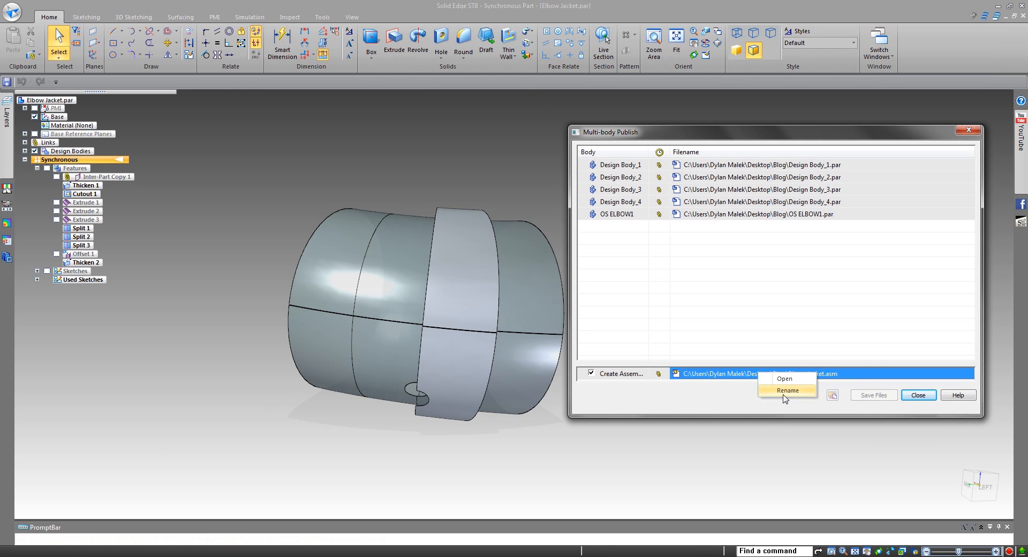
pyautogui.click(784, 379)
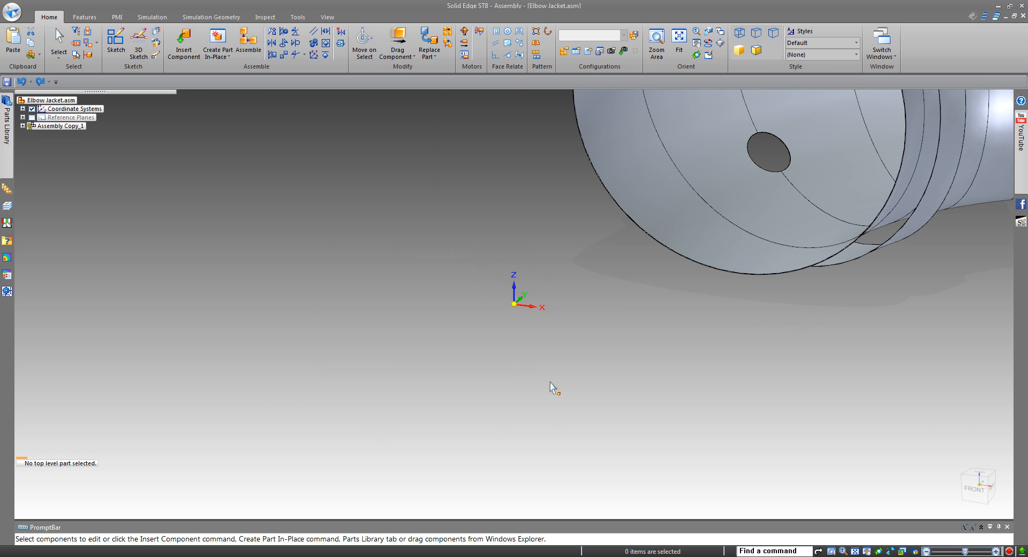
# - Open the OS ELBOW1 part from the published assembly in its own window and inspect the band
pyautogui.moveTo(503, 354); pyautogui.dragTo(501, 209, button='middle')
pyautogui.rightClick(460, 186)
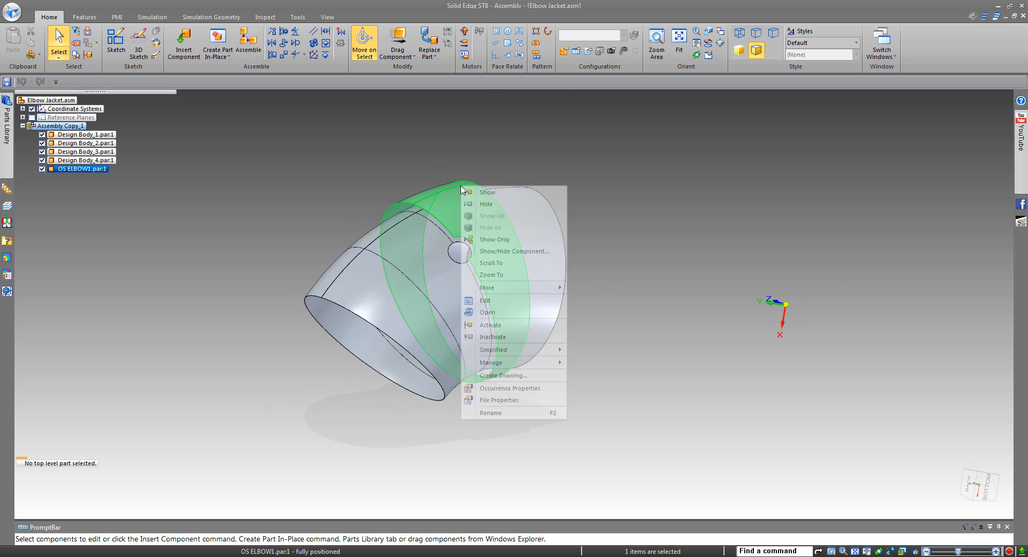
pyautogui.click(493, 313)
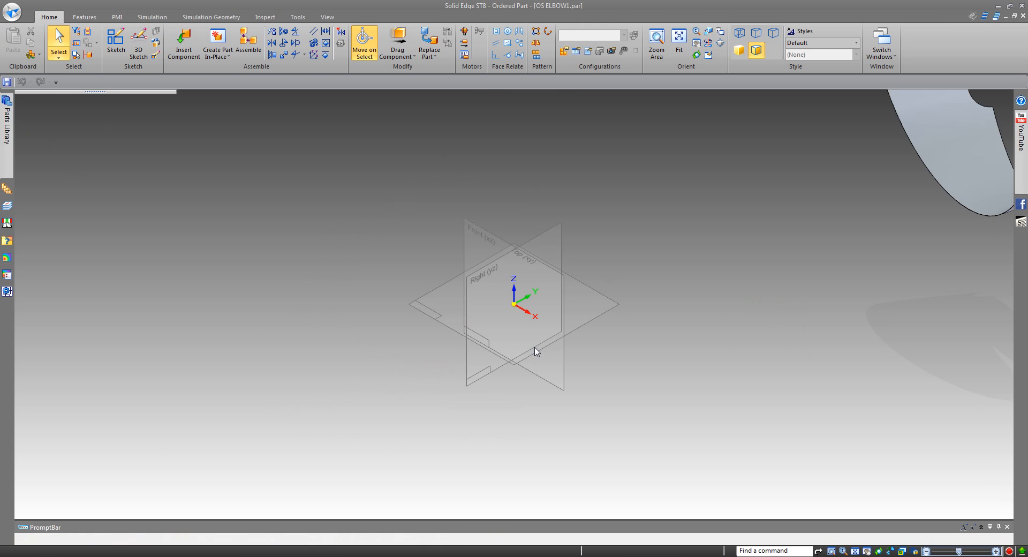
pyautogui.moveTo(512, 276); pyautogui.dragTo(532, 315, button='middle')
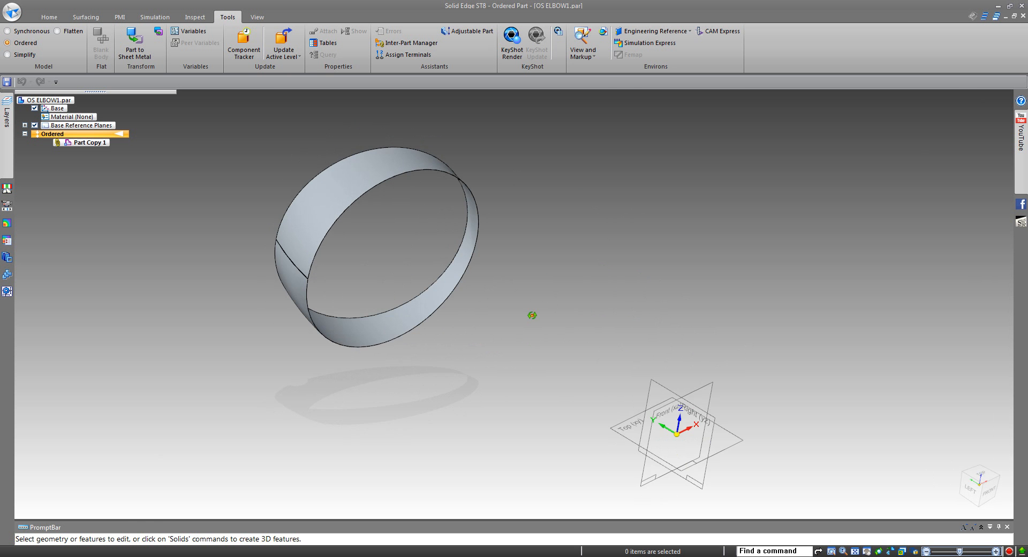
pyautogui.moveTo(467, 366); pyautogui.dragTo(379, 316, button='middle')
pyautogui.moveTo(297, 346); pyautogui.dragTo(383, 394, button='middle')
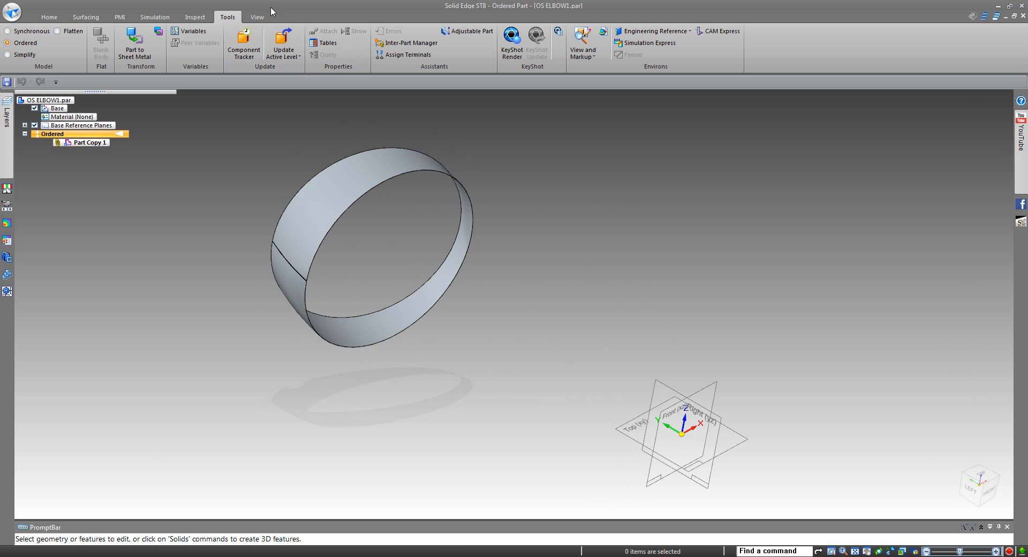
# - Start flattening the OS ELBOW1 band and apply the PVC material to the model
pyautogui.click(135, 43)
pyautogui.click(391, 307)
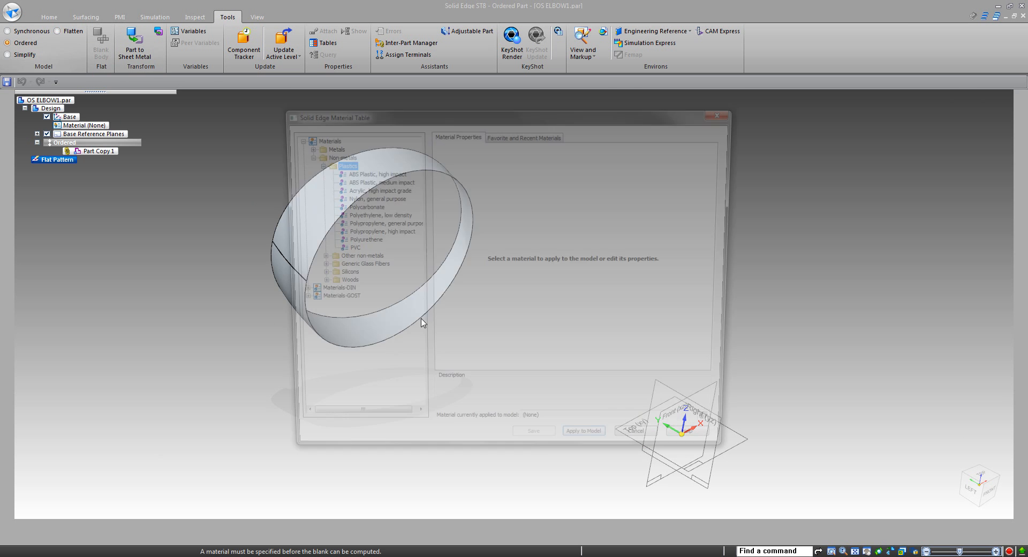
pyautogui.click(344, 250)
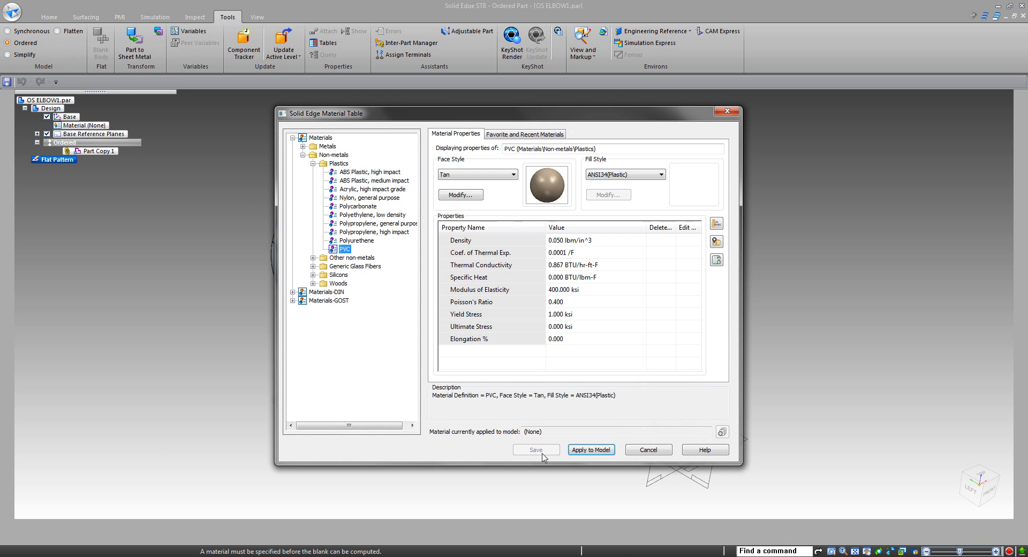
pyautogui.click(579, 450)
# - Try to create a flat blank from the band's face with the accuracy set to 8 - fine
pyautogui.click(547, 112)
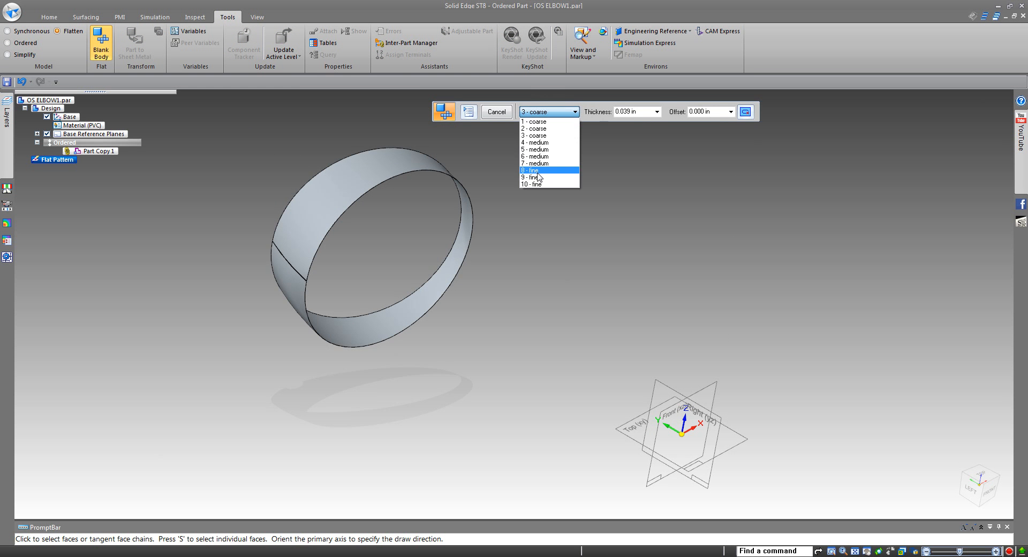
pyautogui.click(538, 170)
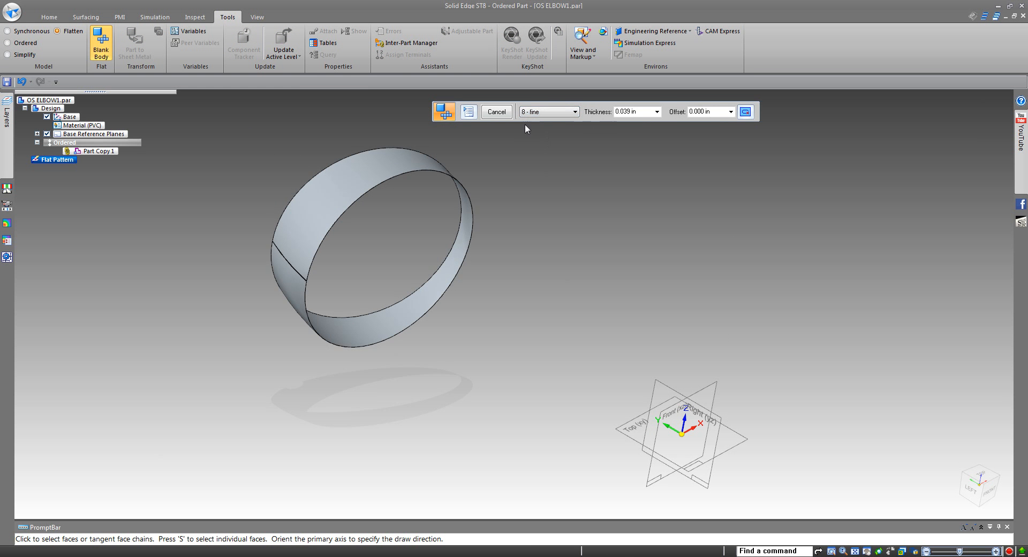
pyautogui.click(657, 112)
pyautogui.click(411, 162)
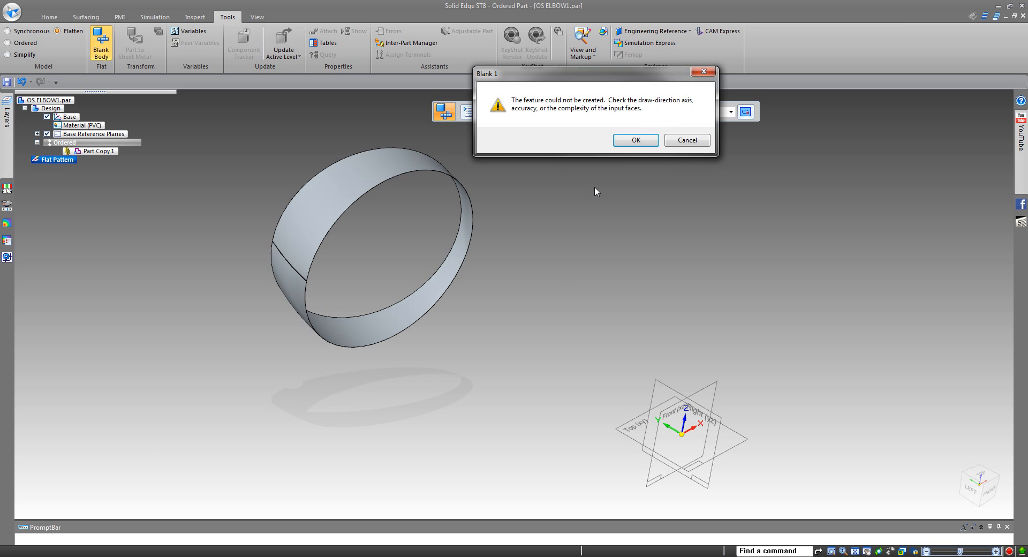
pyautogui.click(649, 140)
pyautogui.moveTo(628, 200); pyautogui.dragTo(664, 278, button='middle')
pyautogui.press('Escape')
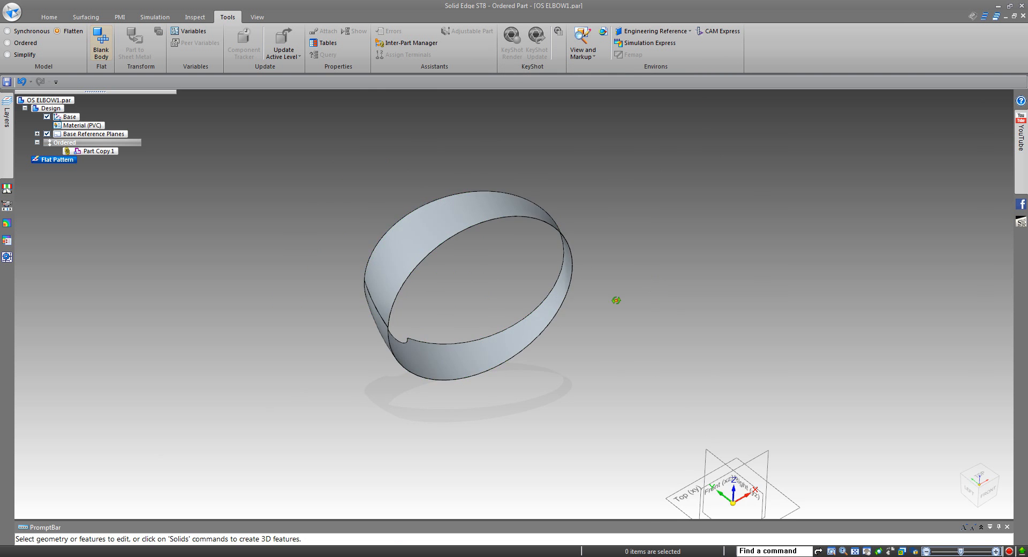
# - Switch back to the ordered environment and move Part Copy 1 to synchronous, accepting removal of its link to the elbow jacket
pyautogui.moveTo(615, 298); pyautogui.dragTo(628, 386, button='middle')
pyautogui.scroll(5, 632, 211)
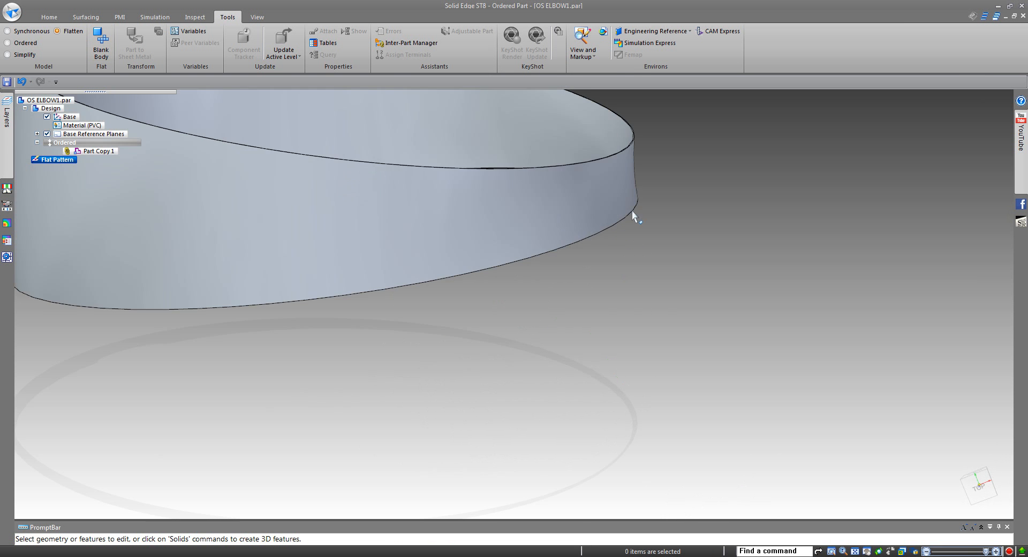
pyautogui.moveTo(632, 182)
pyautogui.mouseDown(button='middle')
pyautogui.moveTo(637, 159)
pyautogui.moveTo(639, 181)
pyautogui.mouseUp(button='middle')
pyautogui.scroll(-5, 639, 182)
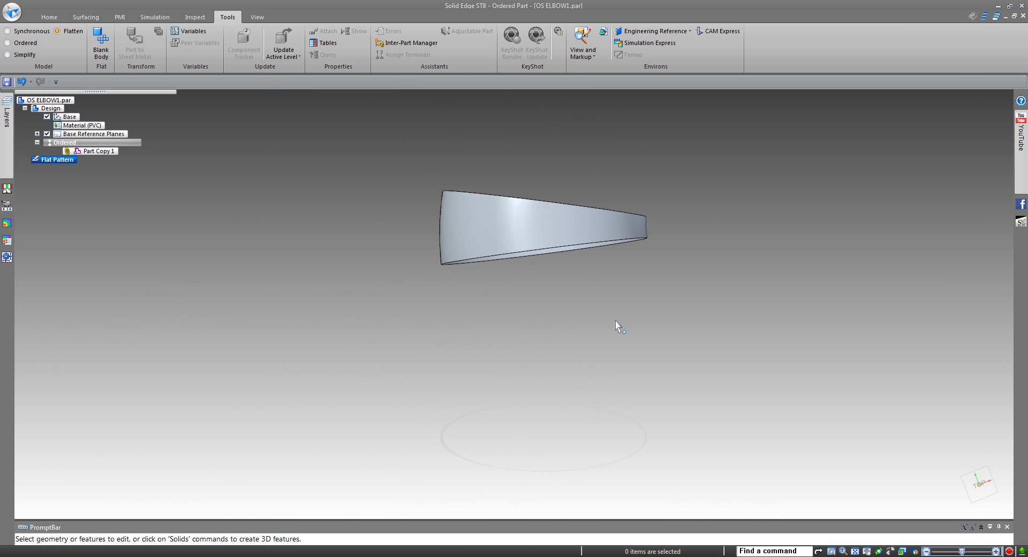
pyautogui.moveTo(615, 320); pyautogui.dragTo(457, 252, button='middle')
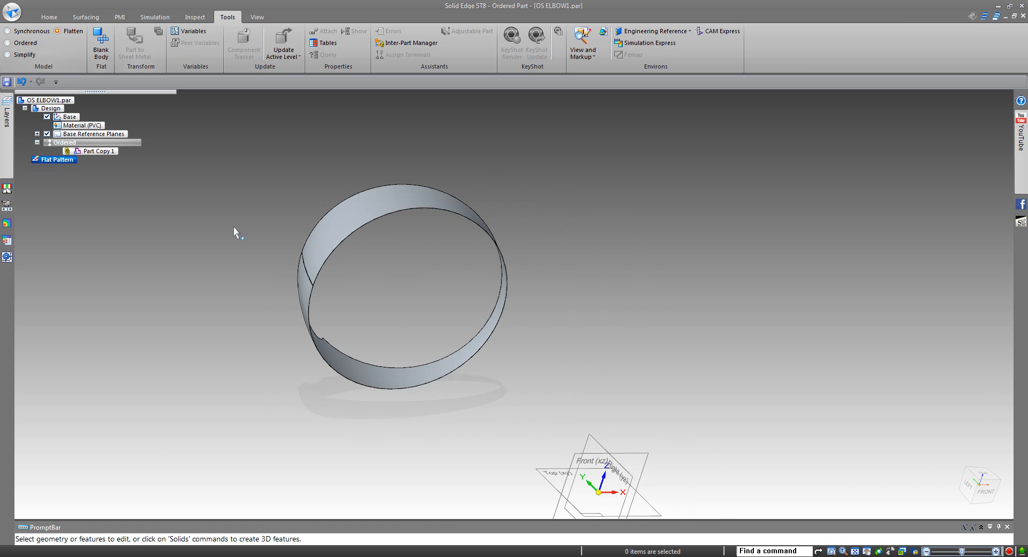
pyautogui.keyDown('shift'); pyautogui.moveTo(237, 227); pyautogui.dragTo(264, 234, button='middle'); pyautogui.keyUp('shift')
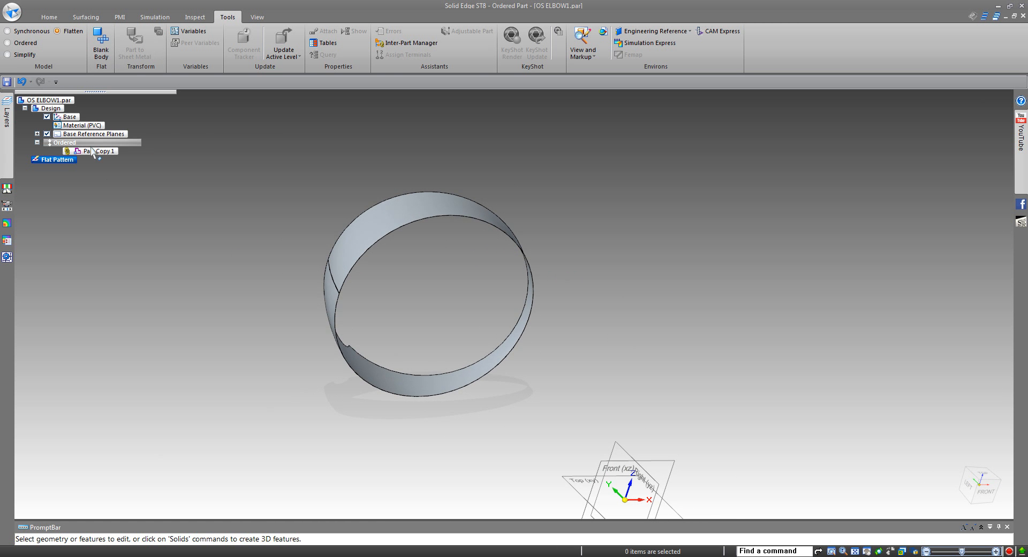
pyautogui.click(26, 43)
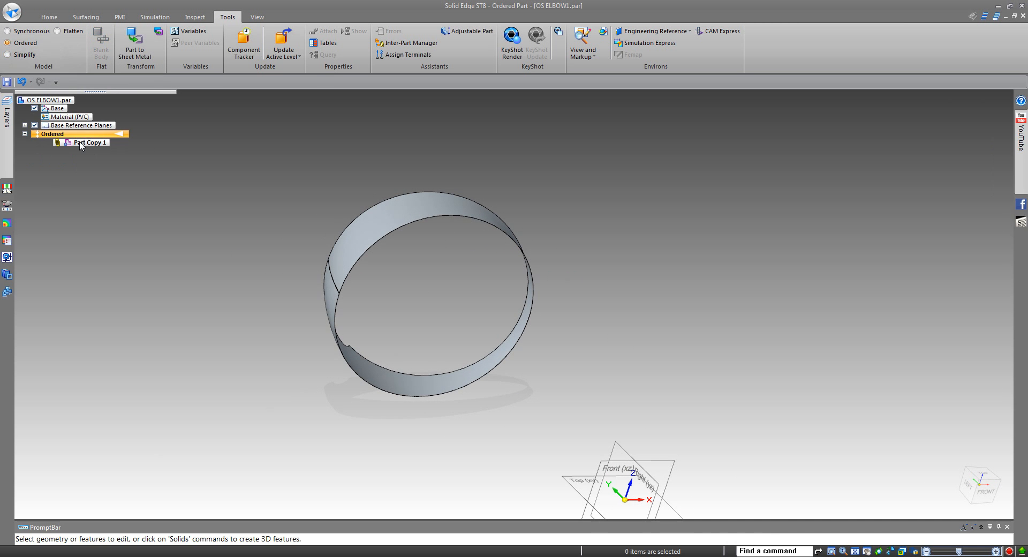
pyautogui.rightClick(80, 142)
pyautogui.click(124, 209)
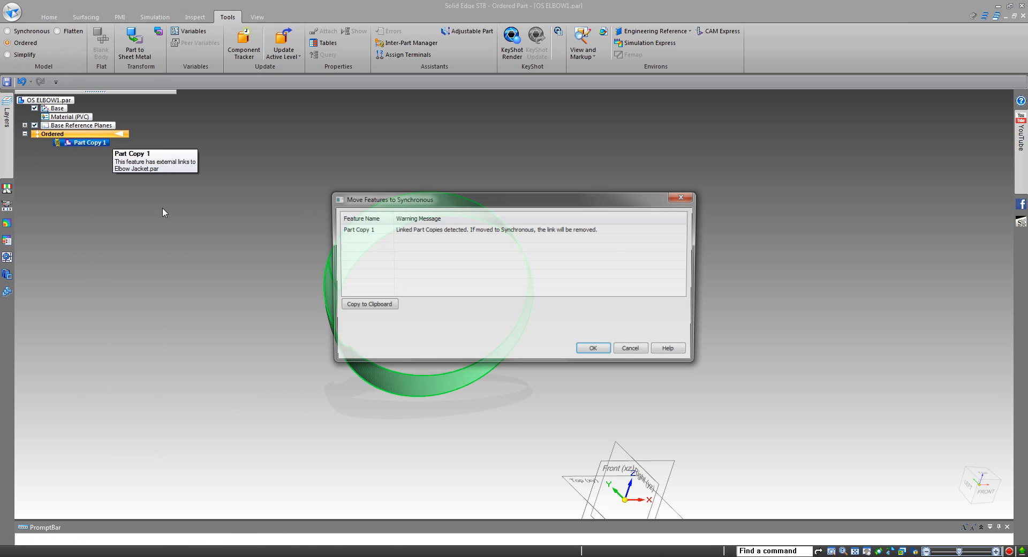
pyautogui.click(594, 350)
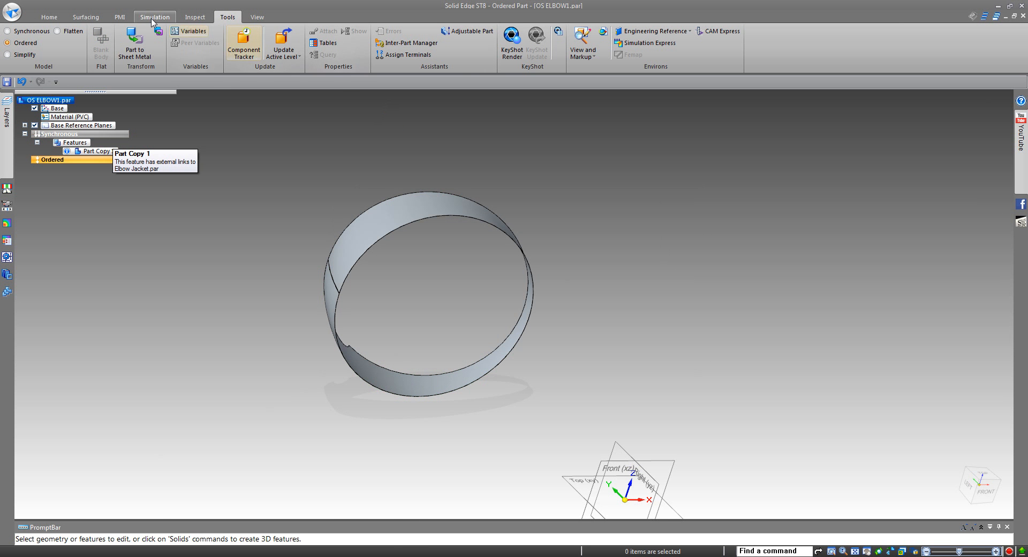
# - Optimize the geometry of the Part Copy 1 band and accept the optimization report
pyautogui.click(188, 16)
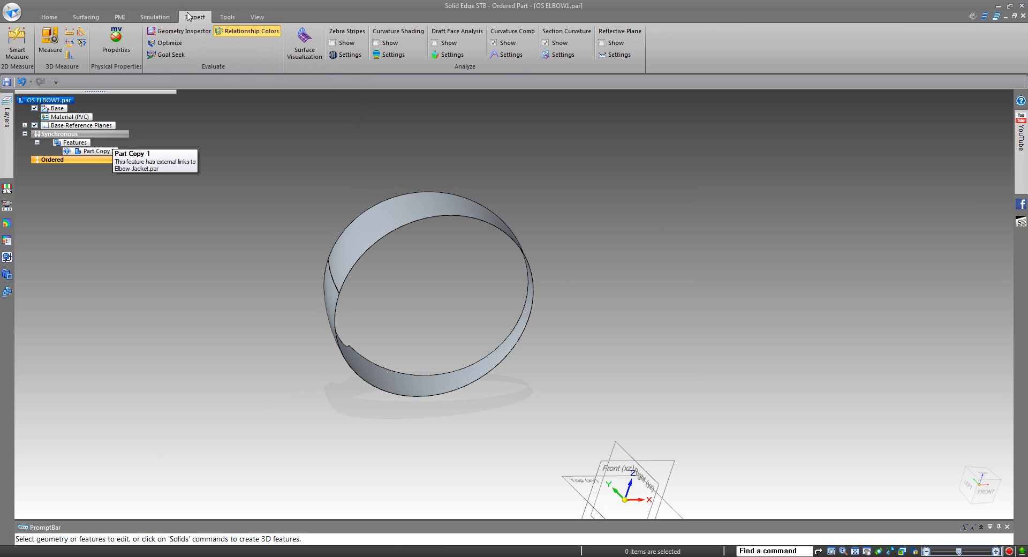
pyautogui.click(167, 43)
pyautogui.click(567, 113)
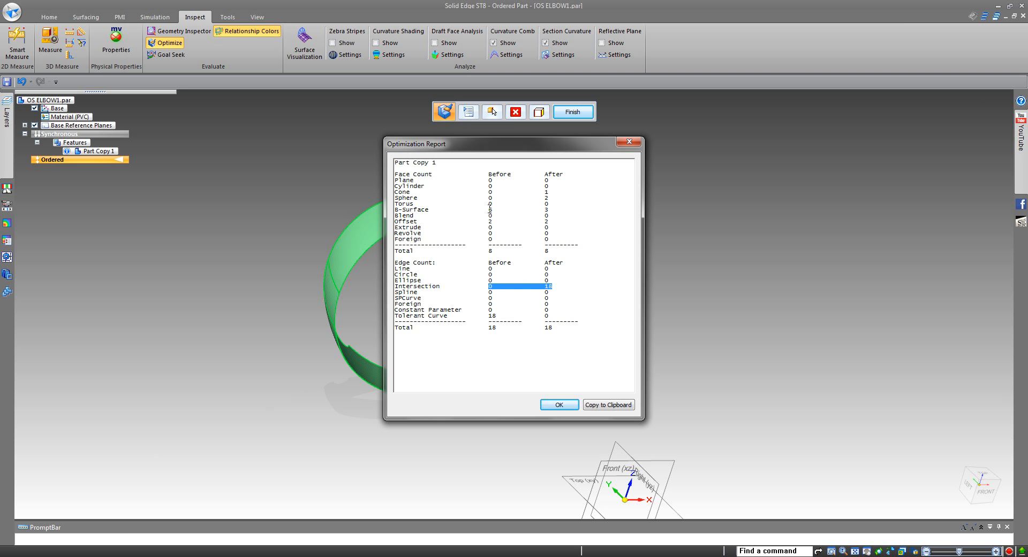
pyautogui.click(558, 404)
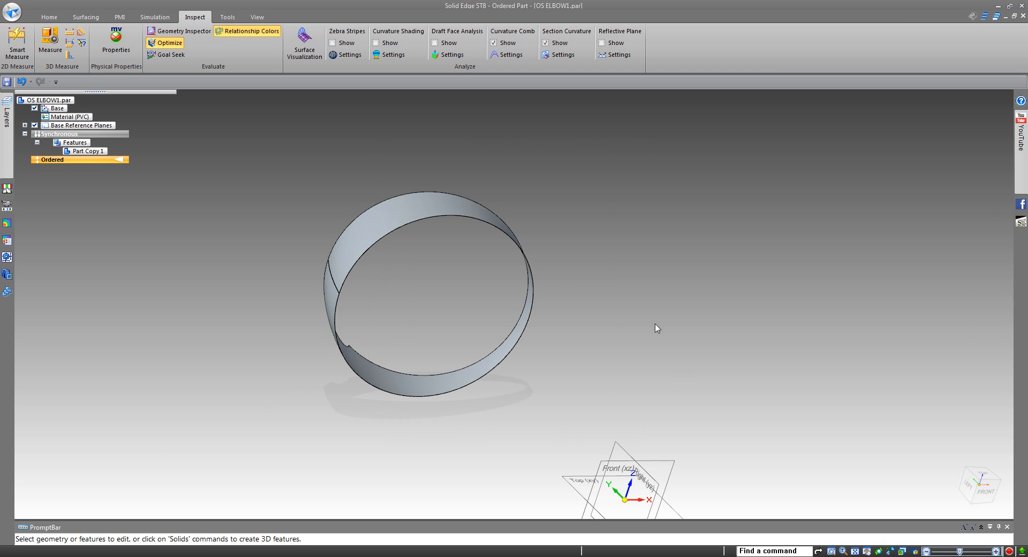
# - Create a flat blank from the band's outer face with 8 - fine accuracy and 0.010 in thickness, accepting the surface area report
pyautogui.moveTo(564, 378); pyautogui.dragTo(590, 355, button='middle')
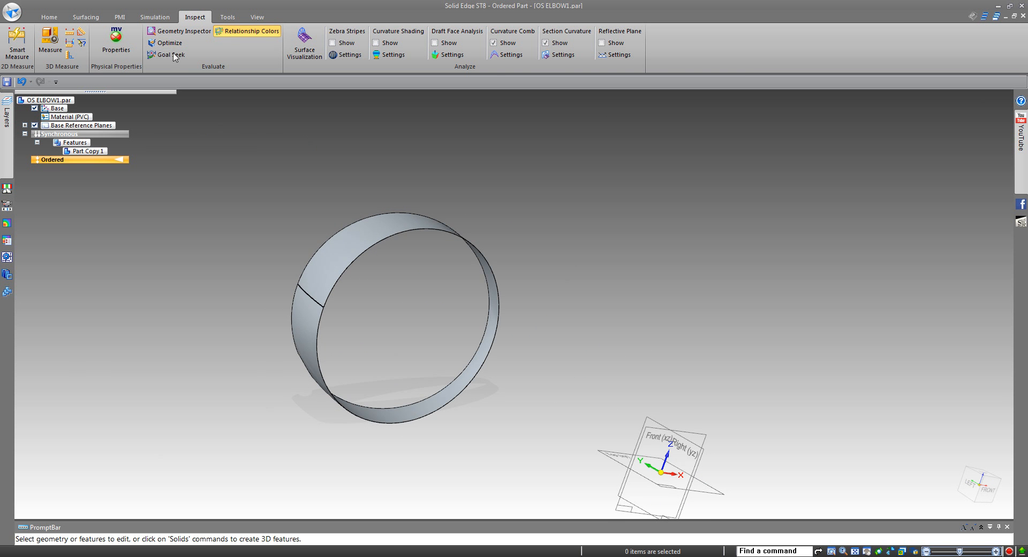
pyautogui.click(227, 18)
pyautogui.click(59, 31)
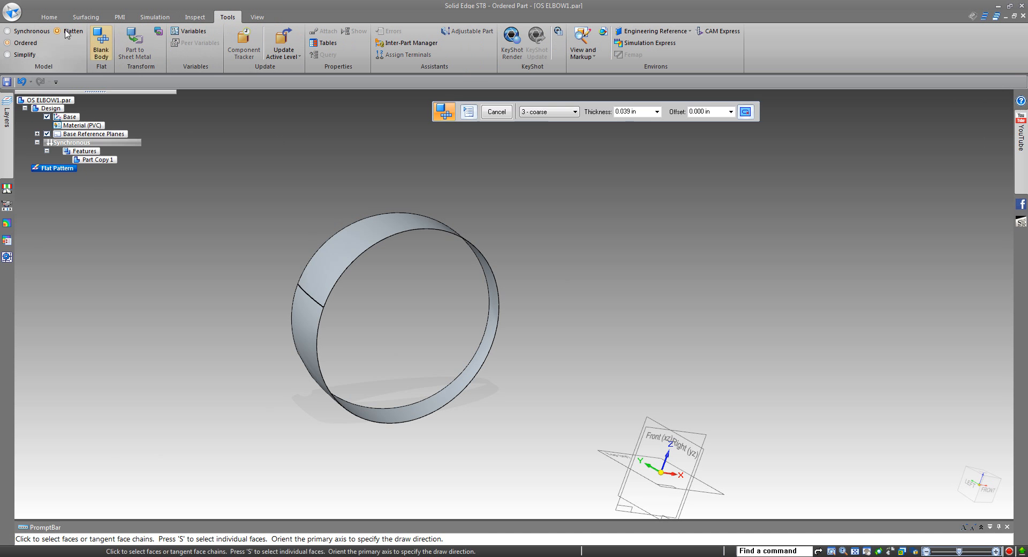
pyautogui.click(544, 113)
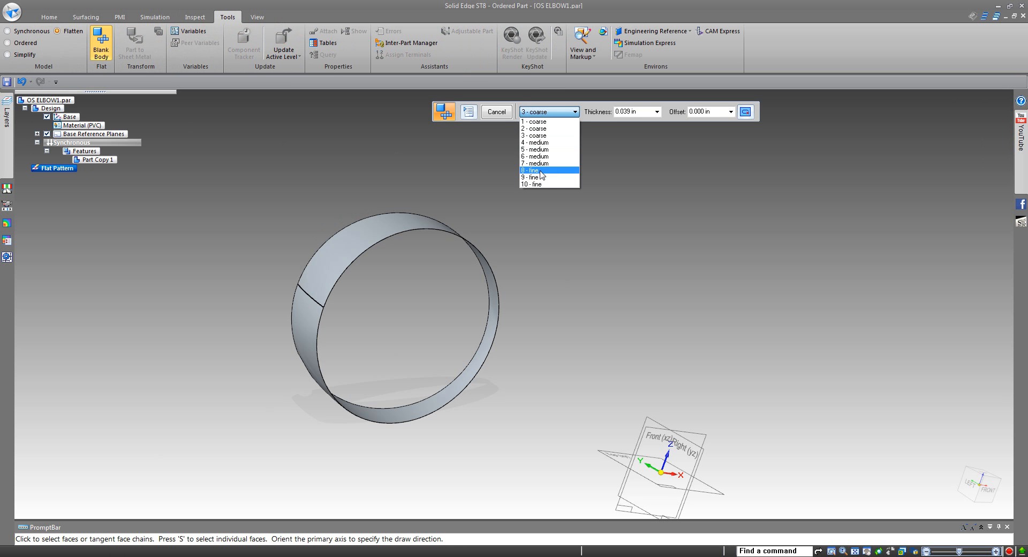
pyautogui.click(536, 170)
pyautogui.click(657, 111)
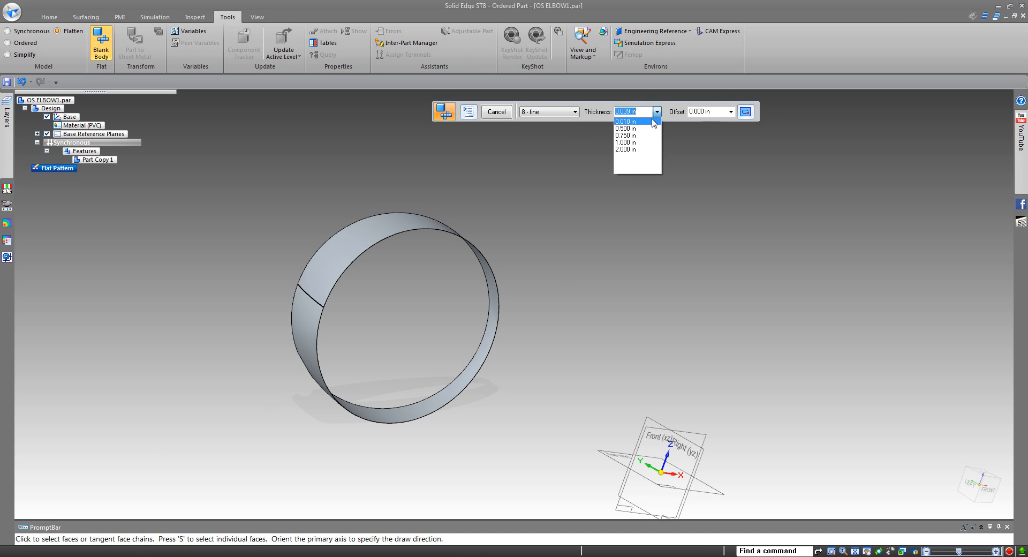
pyautogui.click(653, 125)
pyautogui.click(389, 230)
pyautogui.click(370, 167)
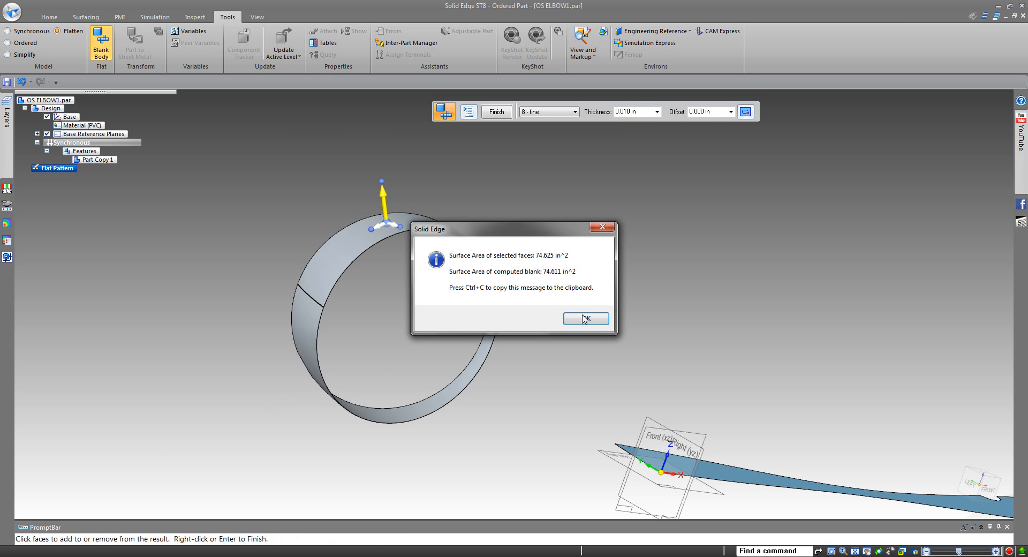
pyautogui.click(583, 316)
pyautogui.rightClick(414, 267)
# - Examine the flattened blank's outline, edge notch and overall bounding dimensions
pyautogui.scroll(-5, 461, 263)
pyautogui.moveTo(470, 262); pyautogui.dragTo(403, 343, button='middle')
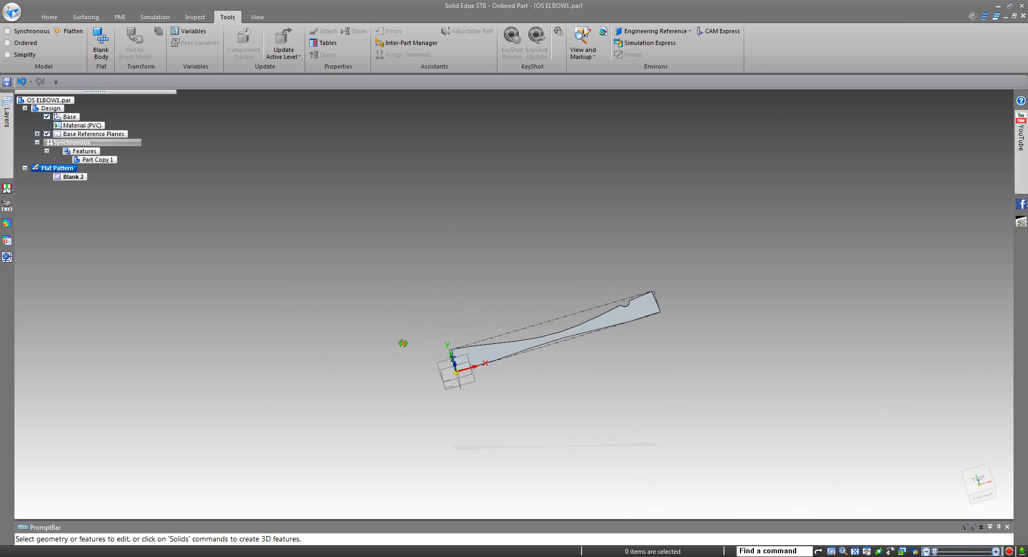
pyautogui.moveTo(563, 322); pyautogui.dragTo(507, 290, button='middle')
pyautogui.scroll(5, 548, 313)
pyautogui.scroll(3, 476, 271)
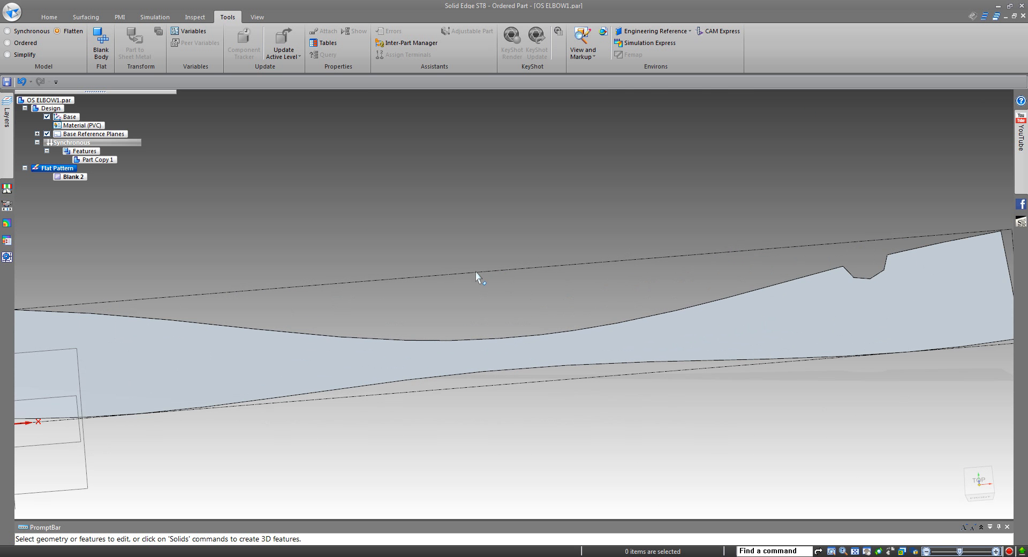
pyautogui.moveTo(476, 272); pyautogui.dragTo(463, 222, button='middle')
pyautogui.scroll(-3, 484, 262)
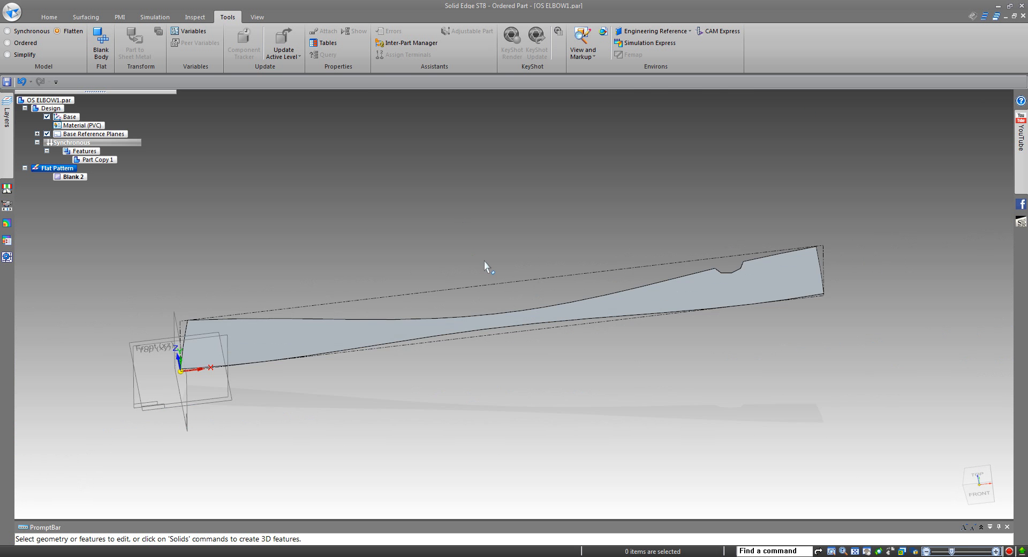
pyautogui.moveTo(484, 261); pyautogui.dragTo(537, 276, button='middle')
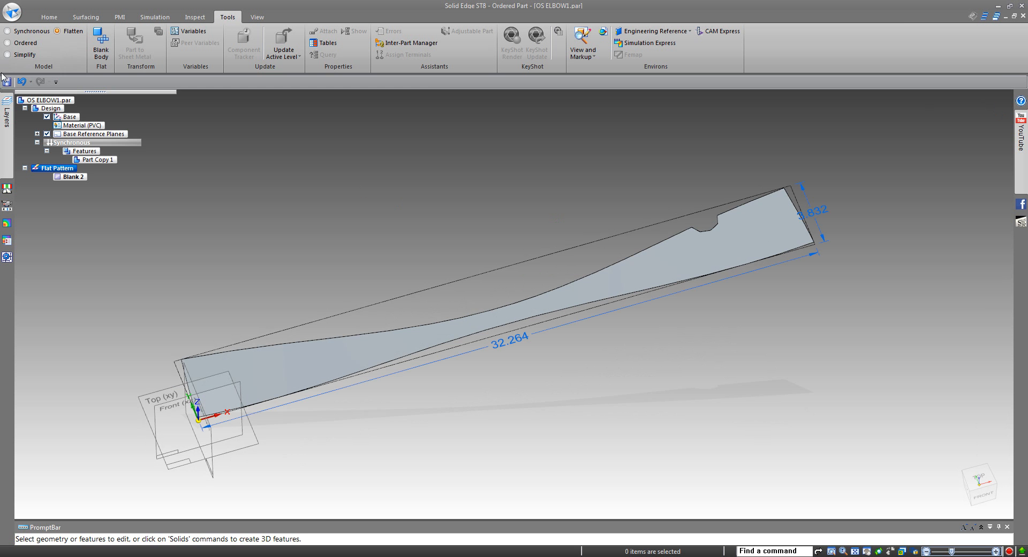
# - Close the OS ELBOW1 part and switch to the S1 part
pyautogui.click(1023, 15)
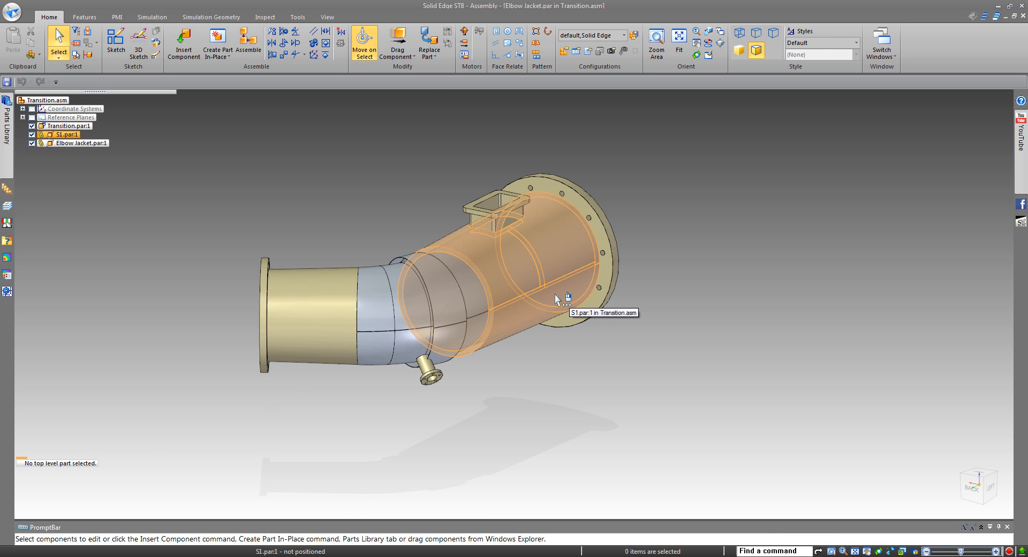
pyautogui.hotkey('ctrl', 'Tab')
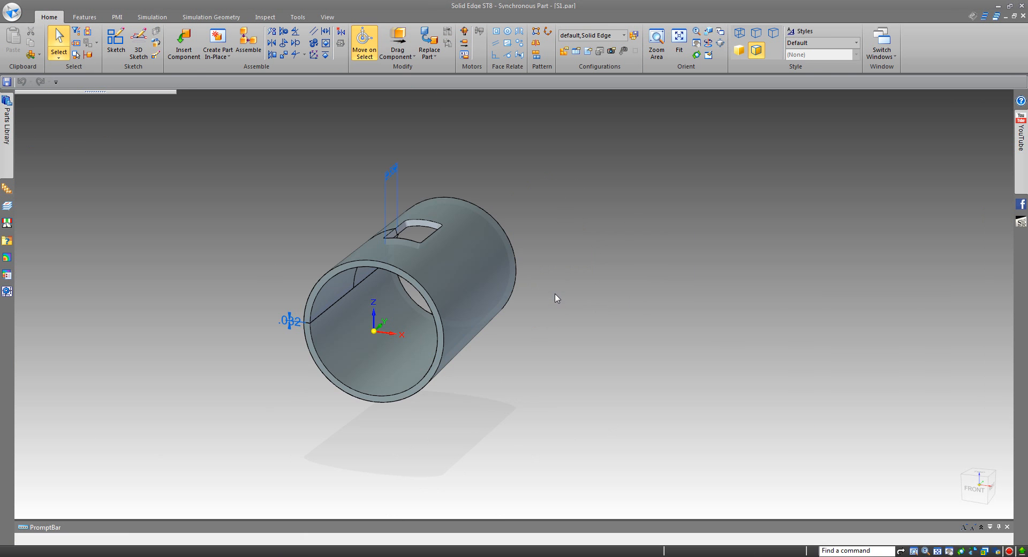
pyautogui.moveTo(545, 275); pyautogui.dragTo(746, 288, button='middle')
pyautogui.moveTo(689, 305); pyautogui.dragTo(727, 310, button='middle')
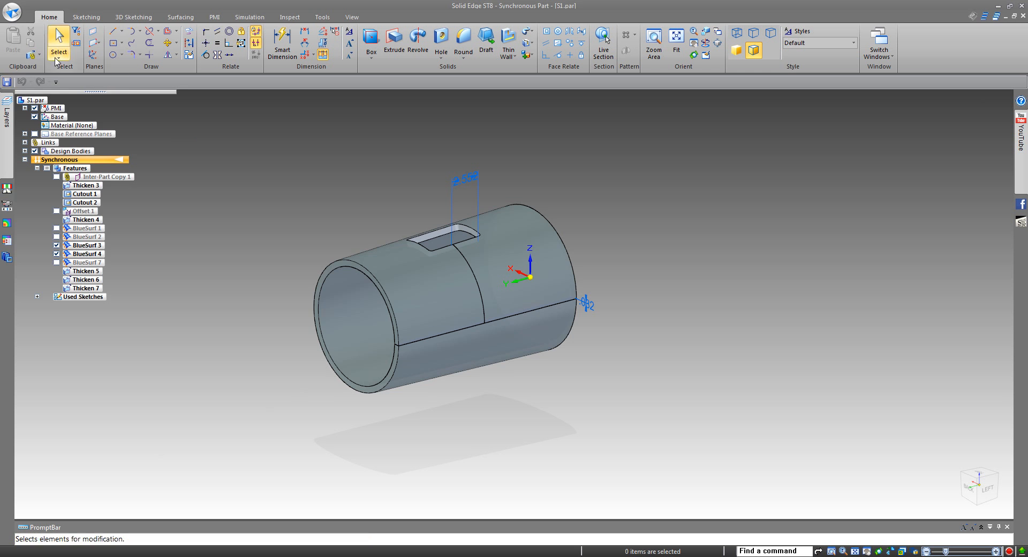
pyautogui.click(11, 11)
pyautogui.click(31, 38)
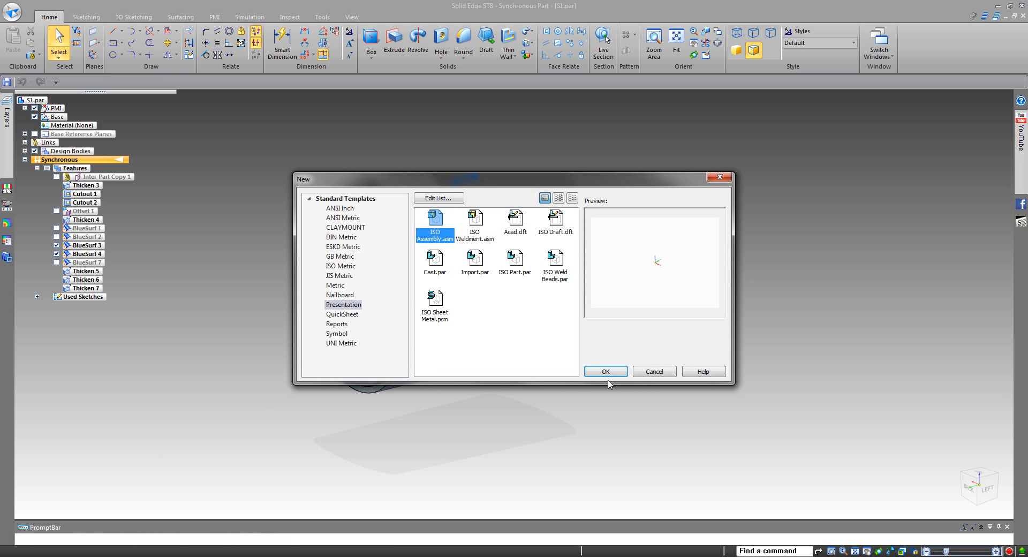
pyautogui.click(341, 208)
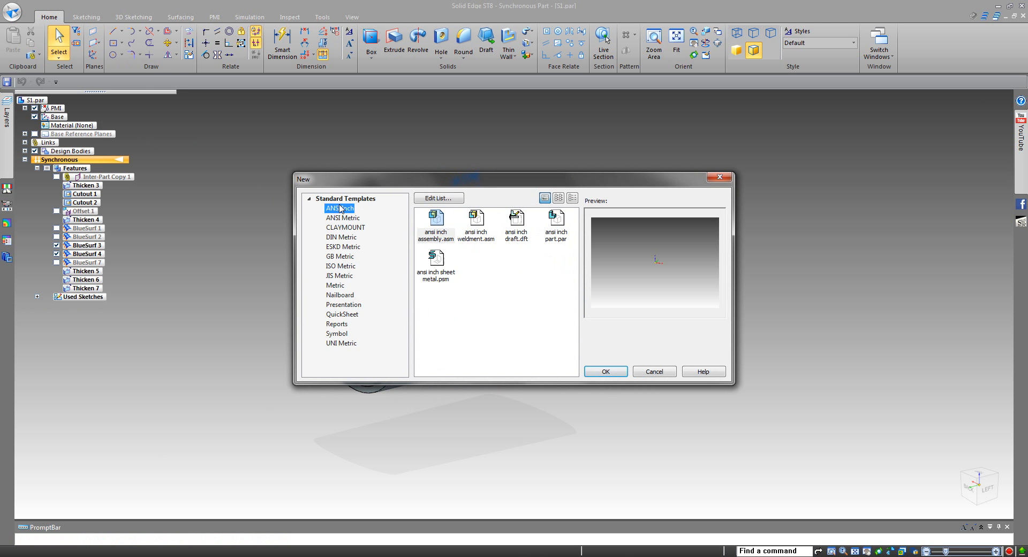
pyautogui.click(606, 371)
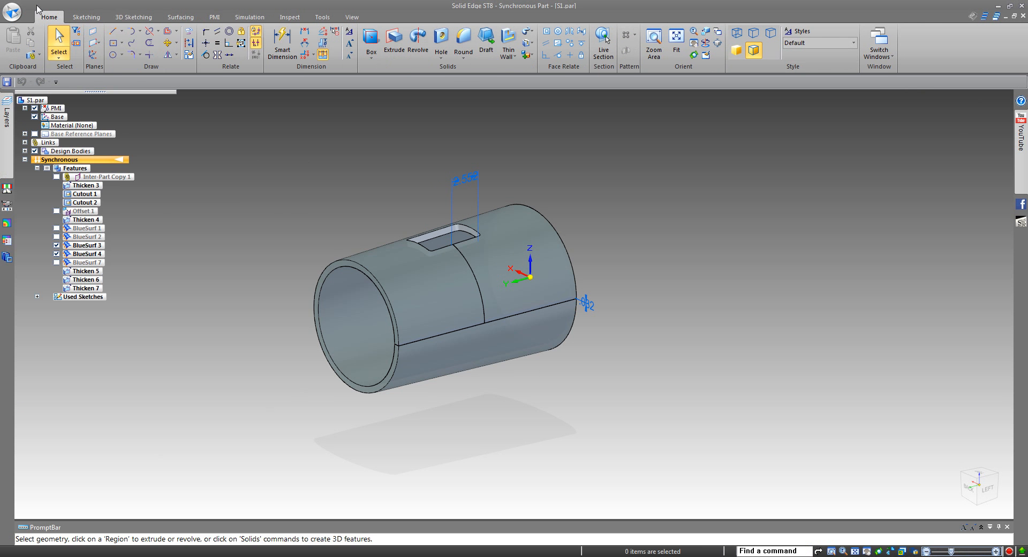
# - Create a drawing of the S1 part from the ansi inch draft.dft template with the Drawing View Creation Wizard enabled
pyautogui.click(12, 11)
pyautogui.moveTo(81, 34)
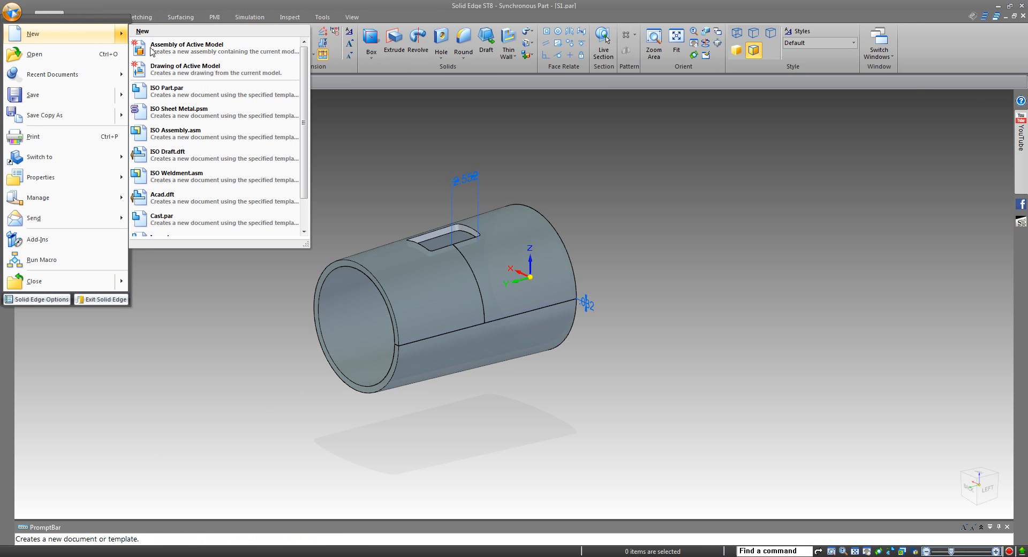
pyautogui.click(179, 70)
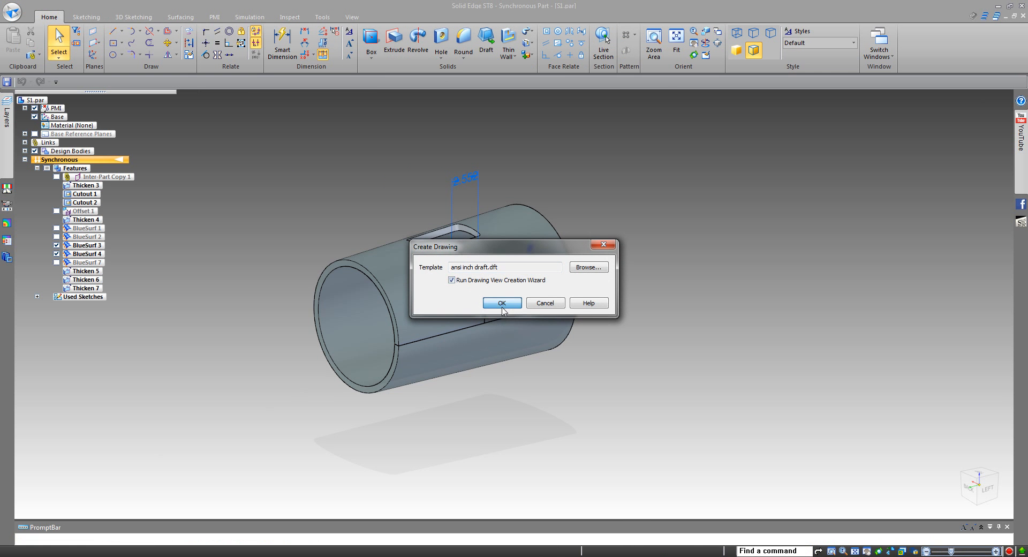
pyautogui.click(502, 304)
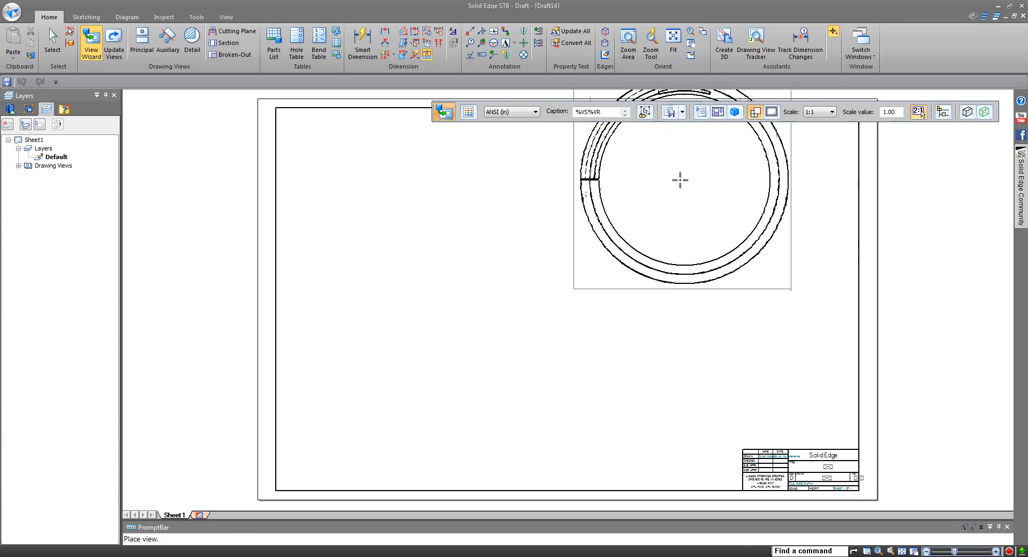
# - Place the end view of S1 at 1:2 scale, plus its projected side, top and pictorial views
pyautogui.click(814, 112)
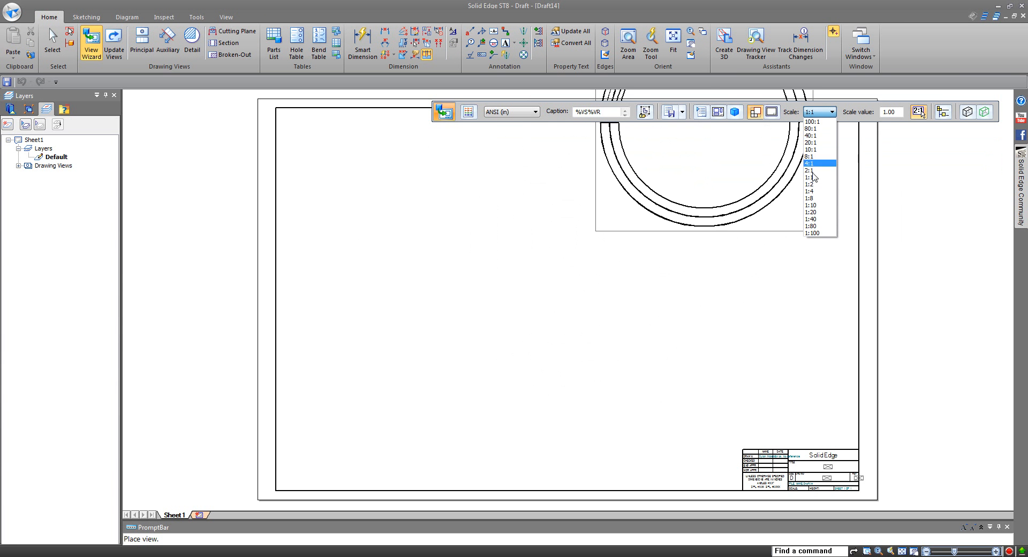
pyautogui.click(817, 170)
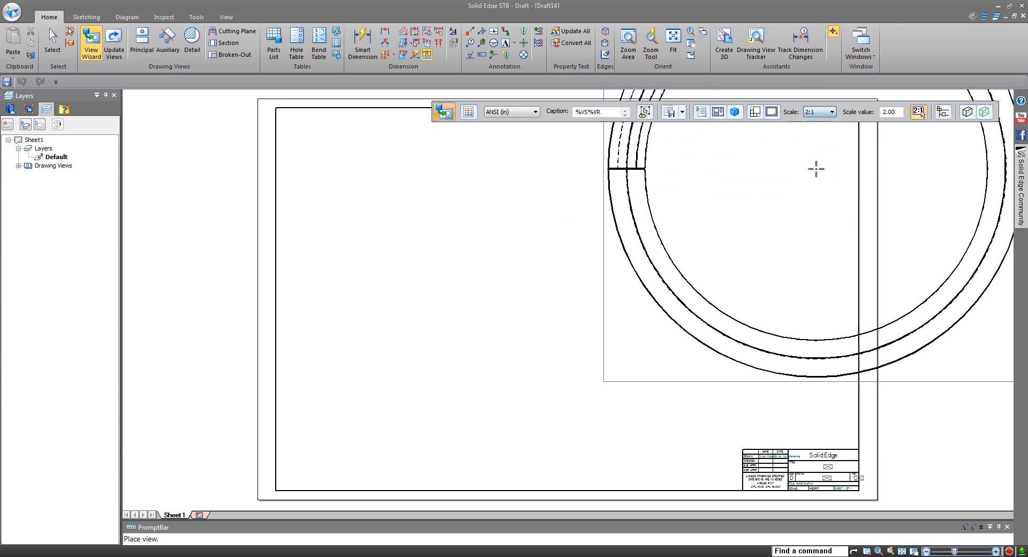
pyautogui.click(819, 112)
pyautogui.click(813, 184)
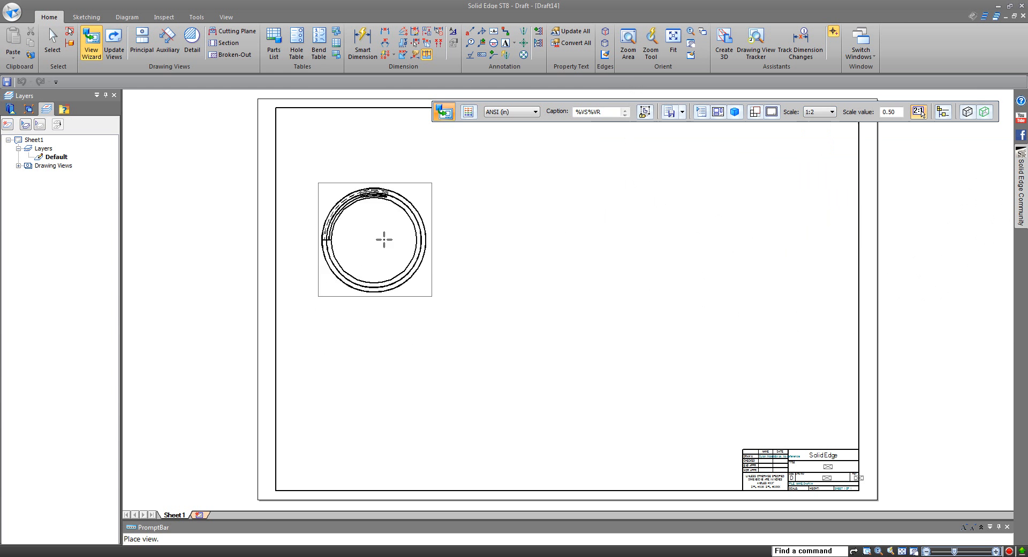
pyautogui.click(417, 345)
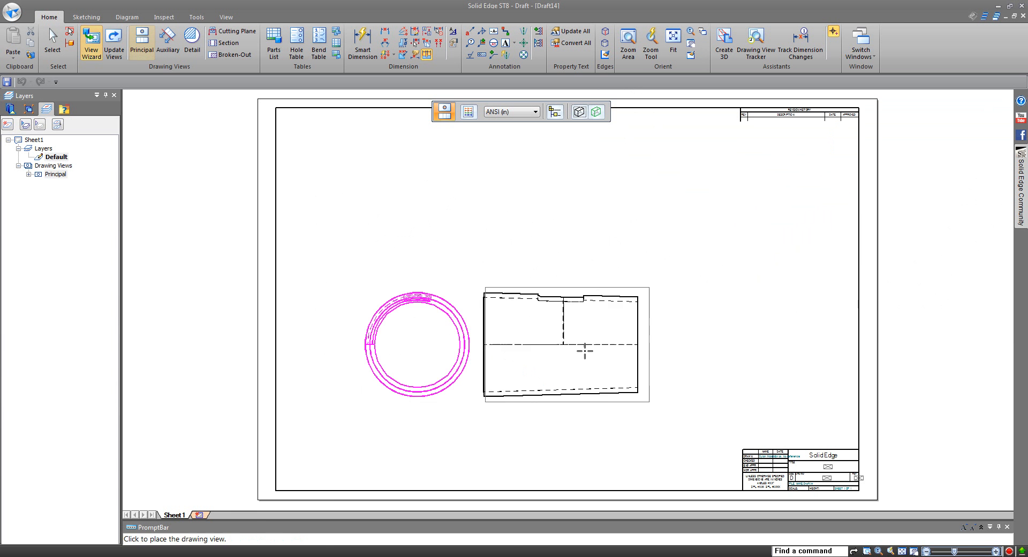
pyautogui.click(609, 348)
pyautogui.click(442, 219)
pyautogui.click(679, 210)
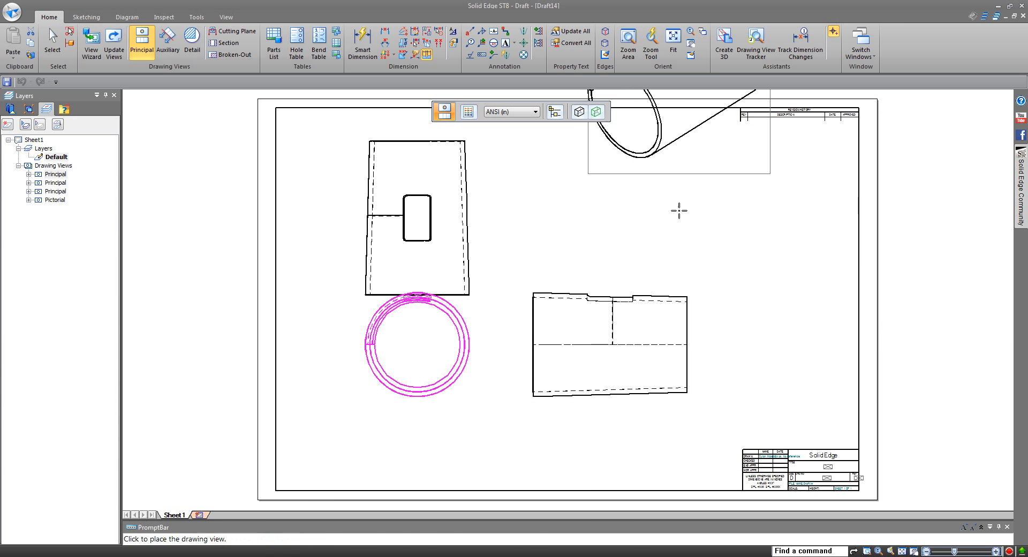
pyautogui.press('Escape')
# - Rearrange the drawing views so the pictorial view lies inside the border and all four are spaced apart
pyautogui.scroll(-4, 527, 347)
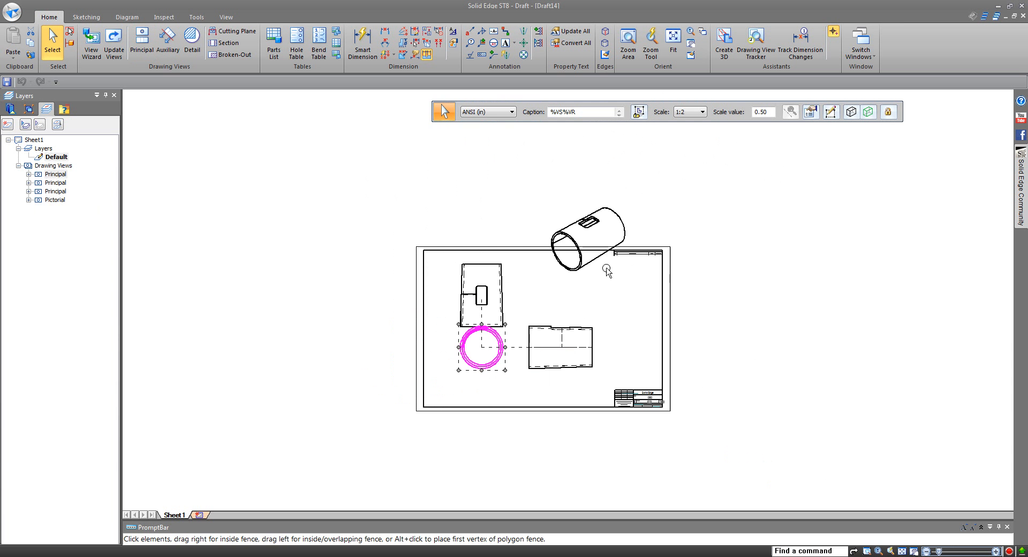
pyautogui.click(592, 263)
pyautogui.moveTo(592, 263); pyautogui.dragTo(615, 319)
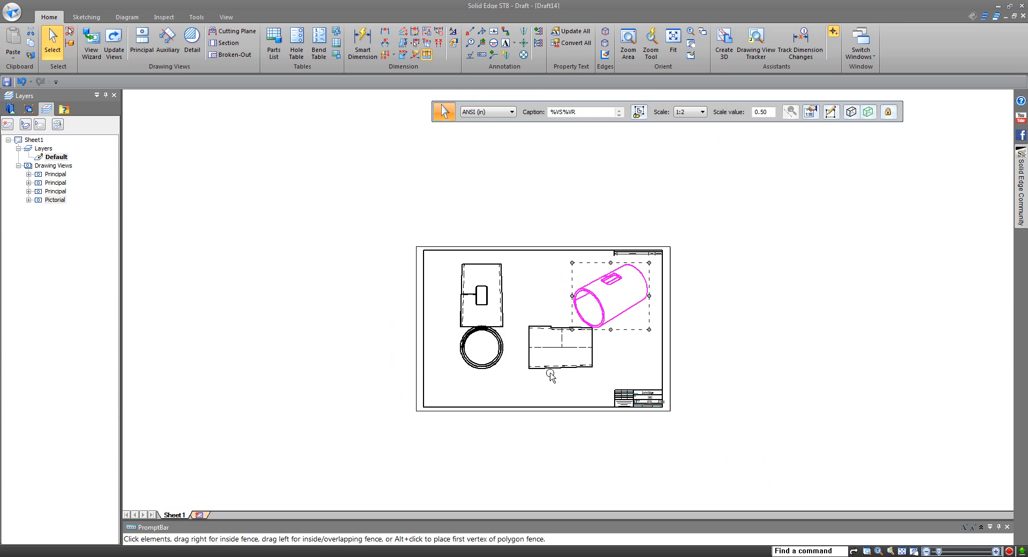
pyautogui.moveTo(550, 368); pyautogui.dragTo(554, 393)
pyautogui.moveTo(499, 373); pyautogui.dragTo(489, 373)
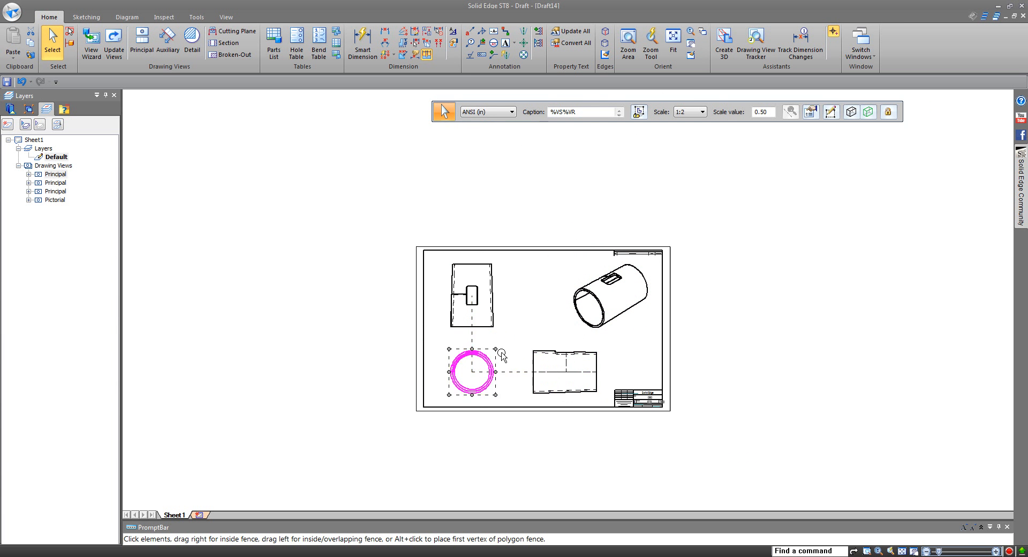
pyautogui.click(512, 333)
pyautogui.moveTo(513, 328); pyautogui.dragTo(427, 291, button='middle')
pyautogui.scroll(4, 429, 324)
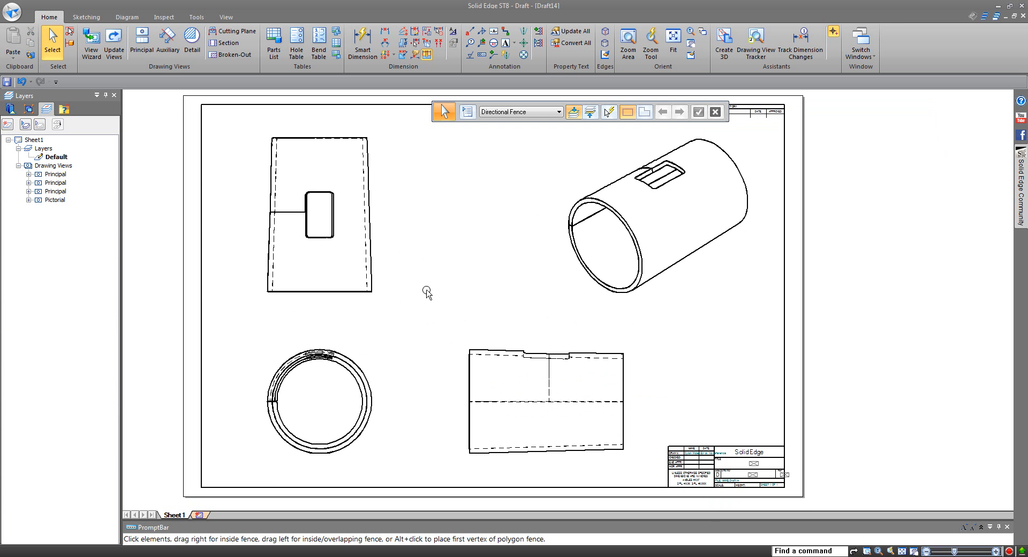
# - Insert a second sheet into the drawing and return to Sheet1
pyautogui.rightClick(171, 517)
pyautogui.click(196, 402)
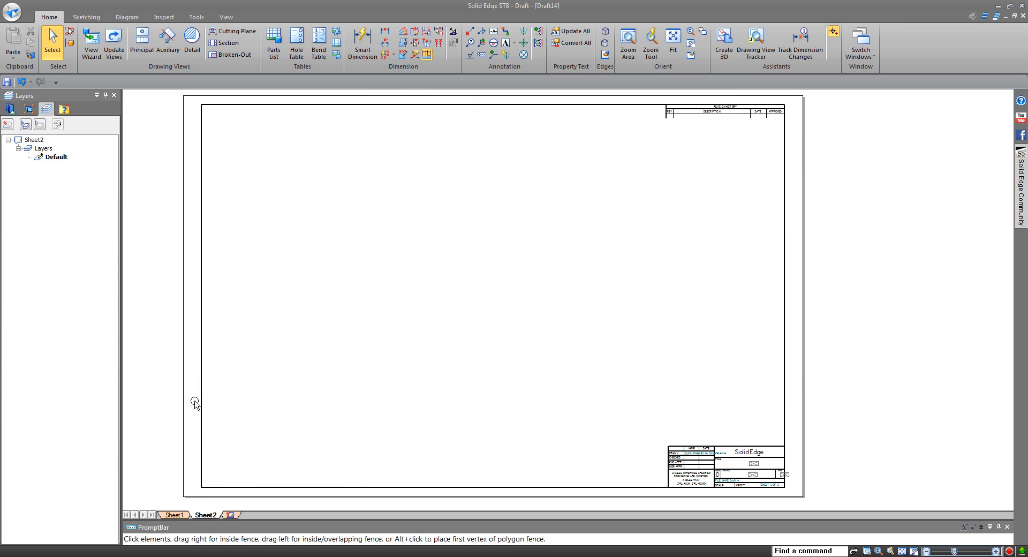
pyautogui.click(173, 515)
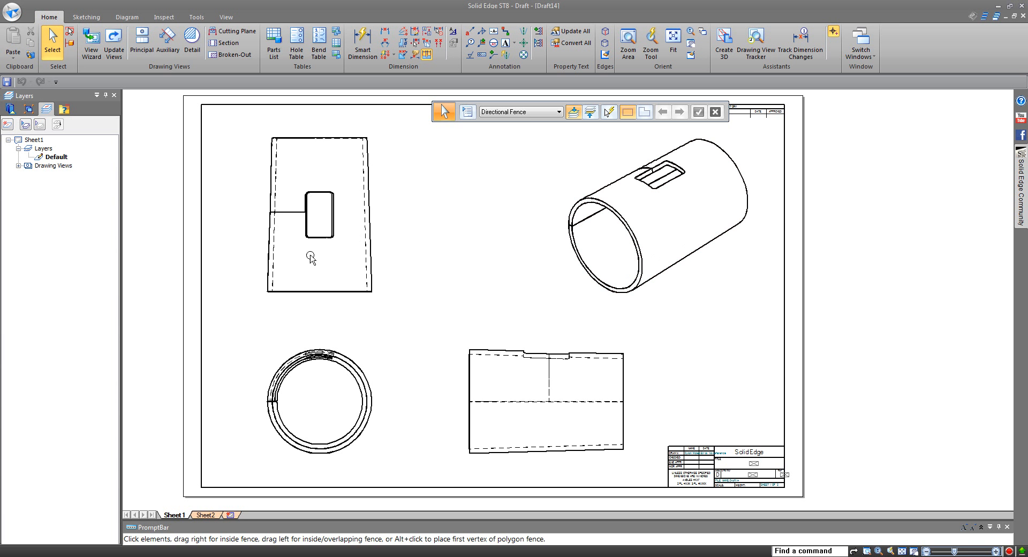
# - Place a parts list with the Normal style between the top view and the pictorial view
pyautogui.click(273, 43)
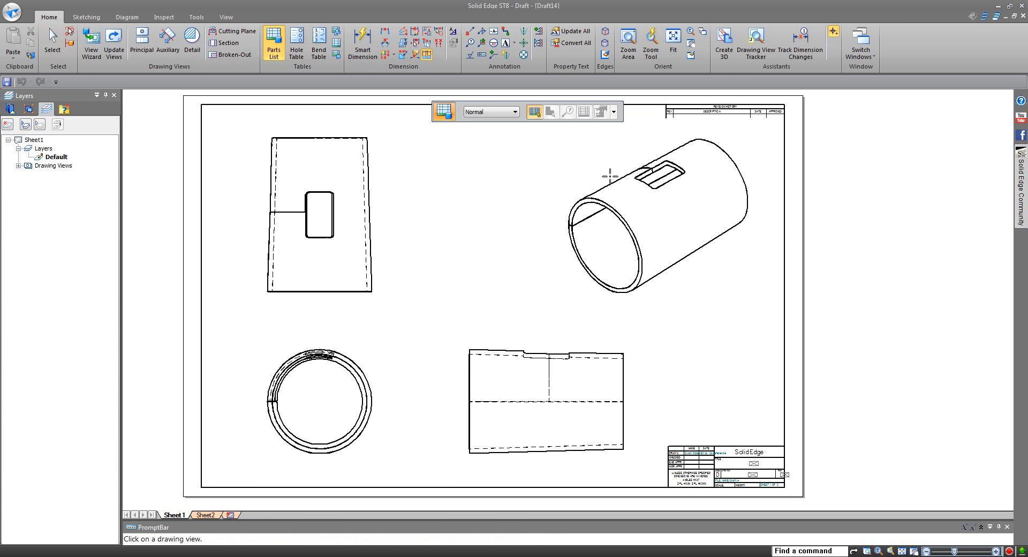
pyautogui.click(499, 145)
pyautogui.scroll(3, 538, 133)
pyautogui.scroll(-3, 503, 166)
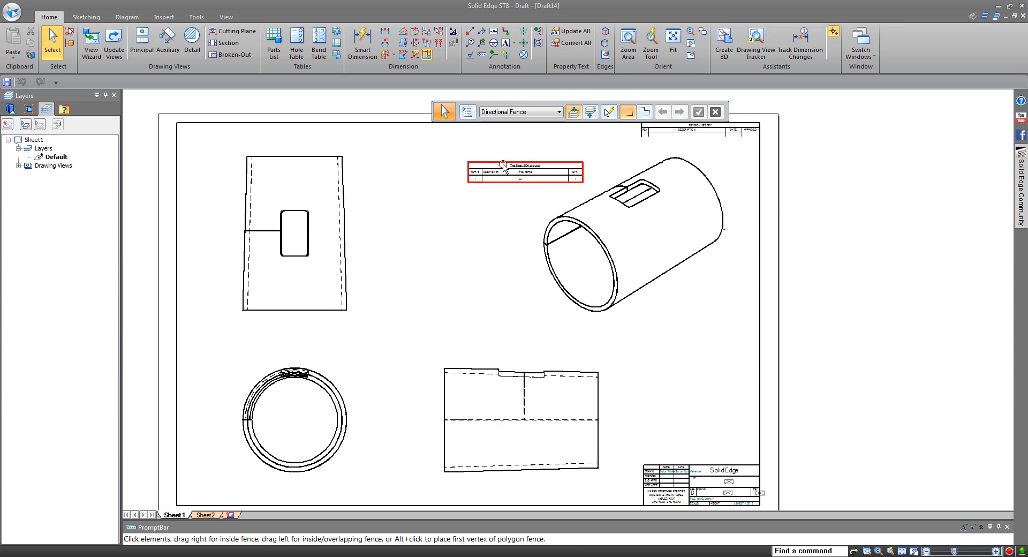
# - Open the S1 model from its pictorial view and close it to return to the drawing
pyautogui.doubleClick(604, 244)
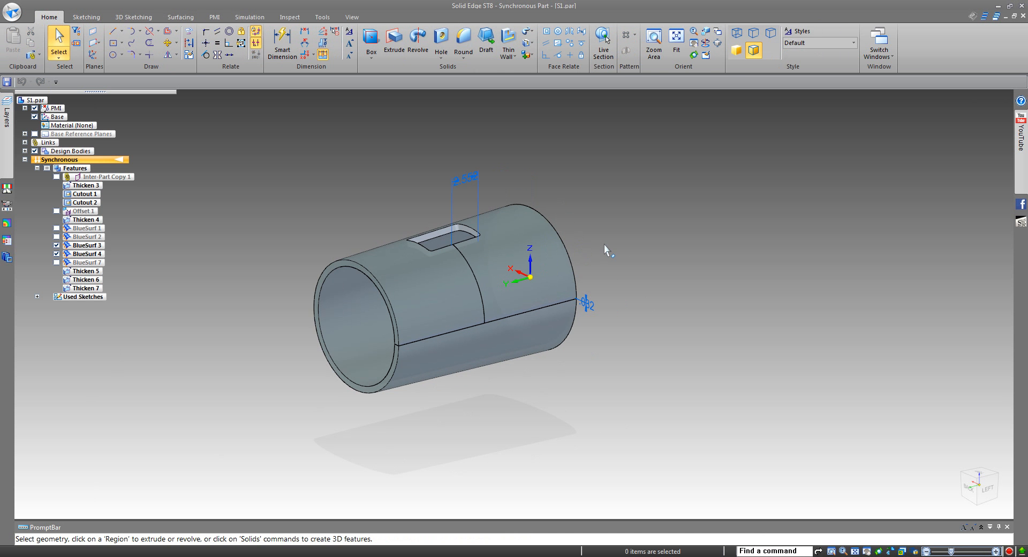
pyautogui.click(1023, 17)
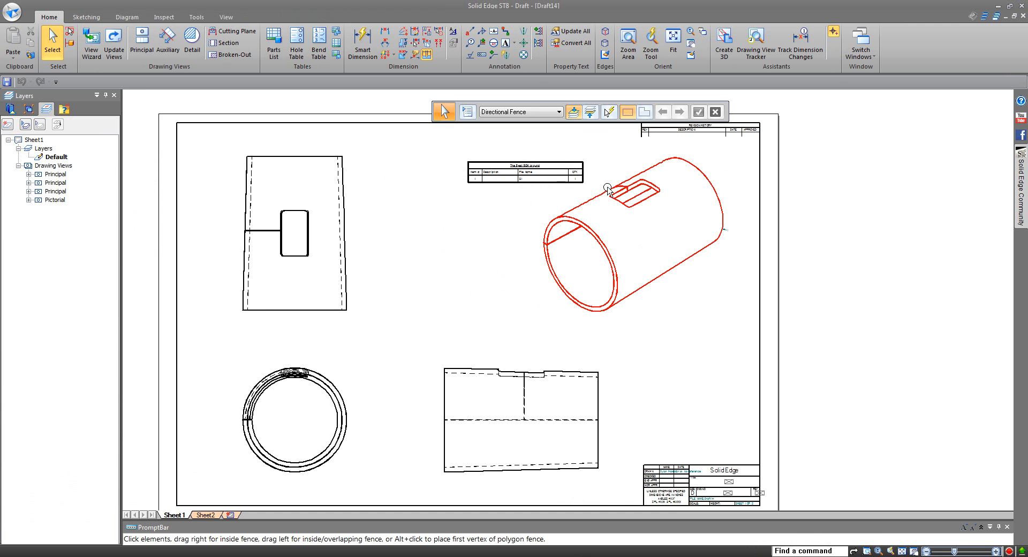
# - Delete the pictorial, top and circular end views, keeping only the side view
pyautogui.click(612, 197)
pyautogui.press('Delete')
pyautogui.click(343, 230)
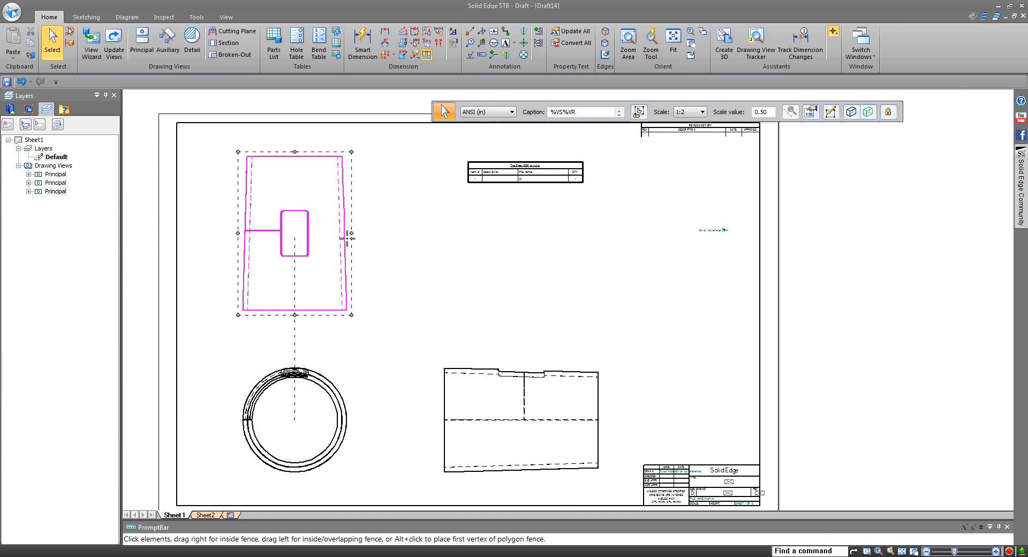
pyautogui.press('Delete')
pyautogui.click(345, 413)
pyautogui.press('Delete')
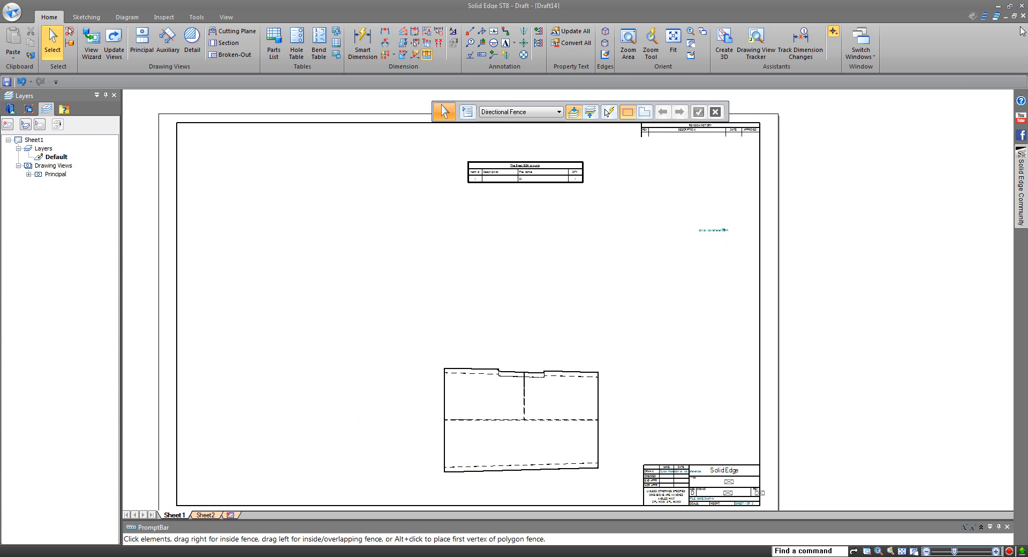
# - Close the current part drawing and switch to the S1.asm assembly window
pyautogui.click(1023, 17)
pyautogui.click(541, 327)
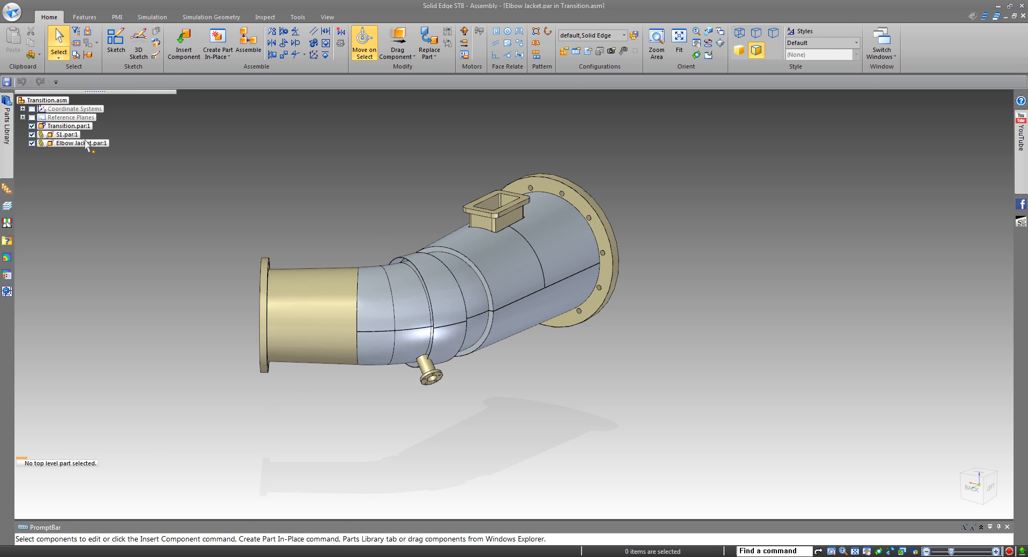
pyautogui.hotkey('ctrl', 'Tab')
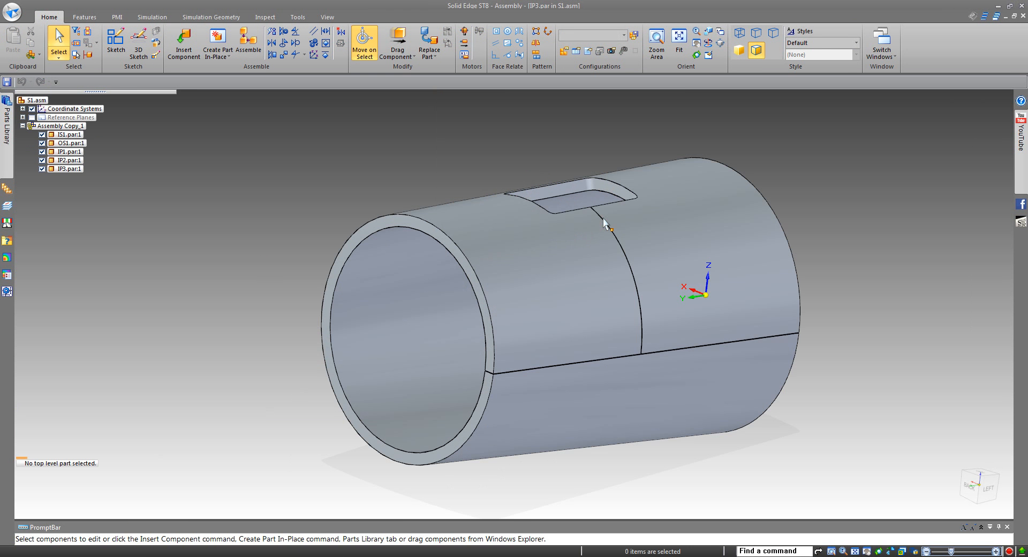
pyautogui.moveTo(312, 159); pyautogui.dragTo(347, 174, button='middle')
pyautogui.keyDown('shift'); pyautogui.moveTo(347, 175); pyautogui.dragTo(291, 186, button='middle'); pyautogui.keyUp('shift')
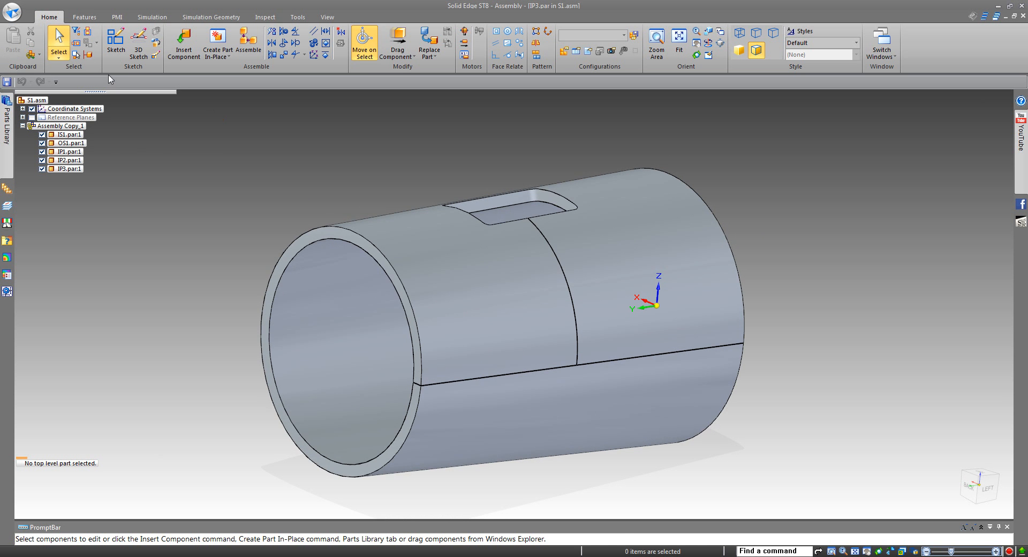
# - Create a new drawing of the active S1 assembly and place its pictorial view in the sheet's upper-right corner
pyautogui.click(12, 11)
pyautogui.moveTo(49, 34)
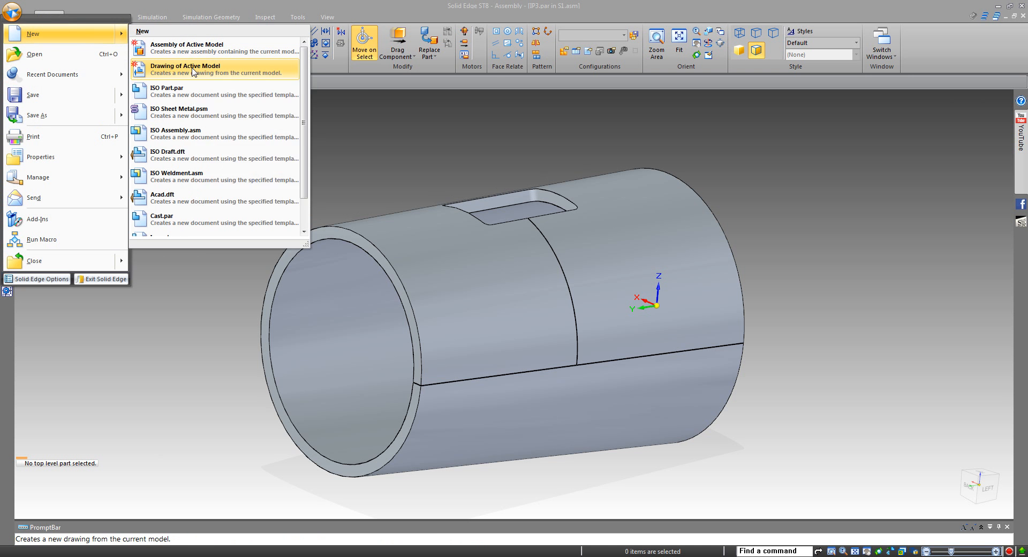
pyautogui.click(193, 71)
pyautogui.click(502, 302)
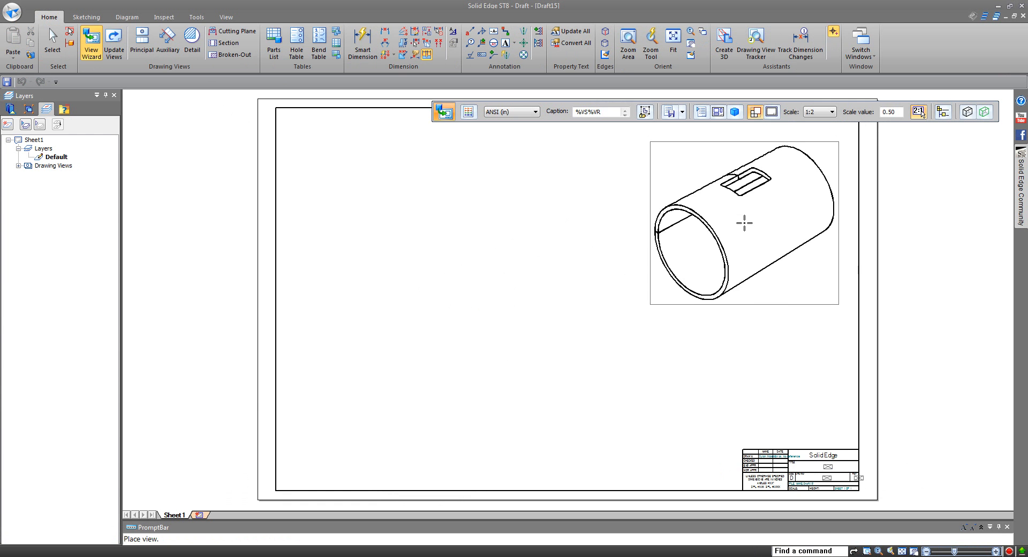
pyautogui.moveTo(744, 223); pyautogui.dragTo(667, 247, button='middle')
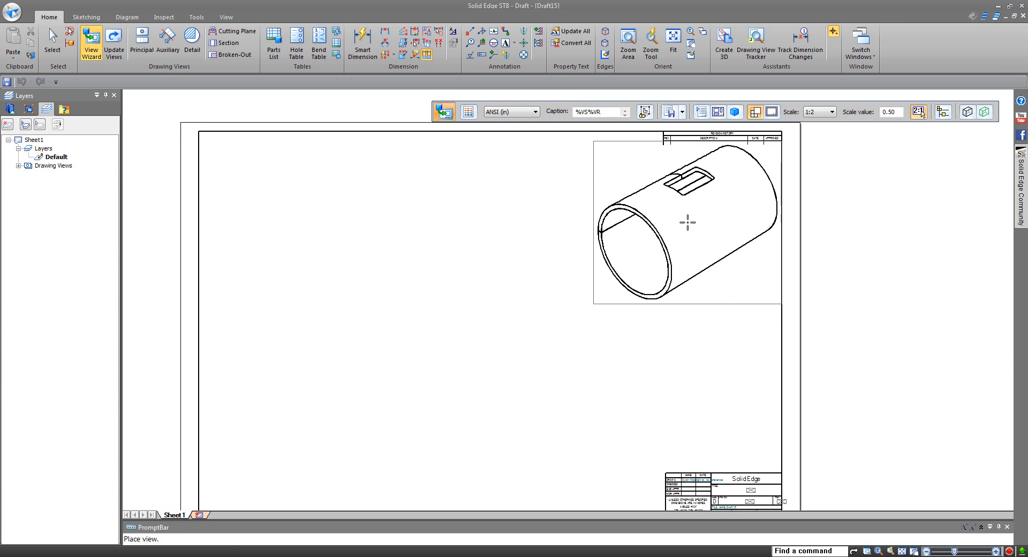
pyautogui.click(687, 222)
pyautogui.click(527, 252)
pyautogui.moveTo(519, 257); pyautogui.dragTo(529, 244, button='middle')
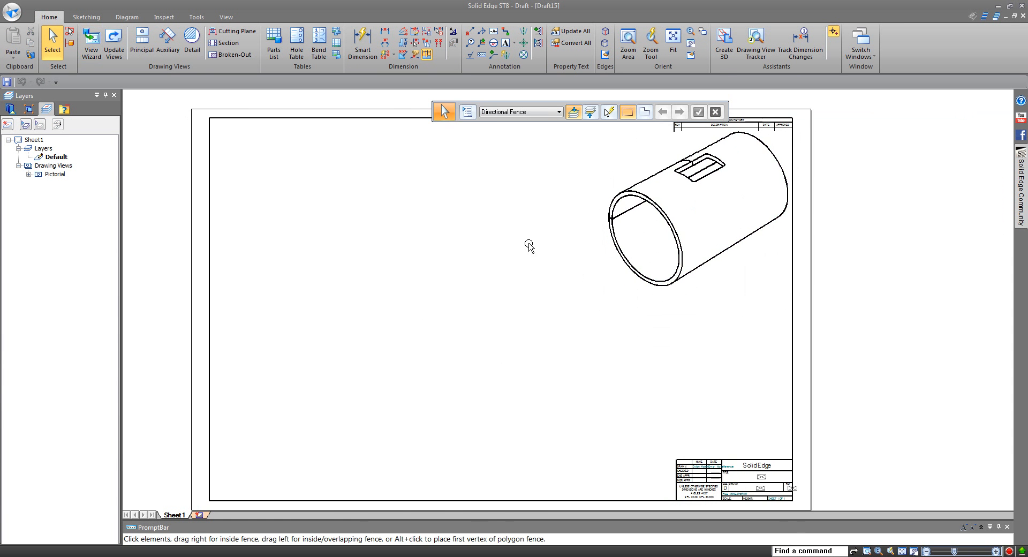
# - Place a Normal-style parts list with balloons for the pictorial view beside it, and inspect the listed items and balloons
pyautogui.click(273, 43)
pyautogui.click(612, 215)
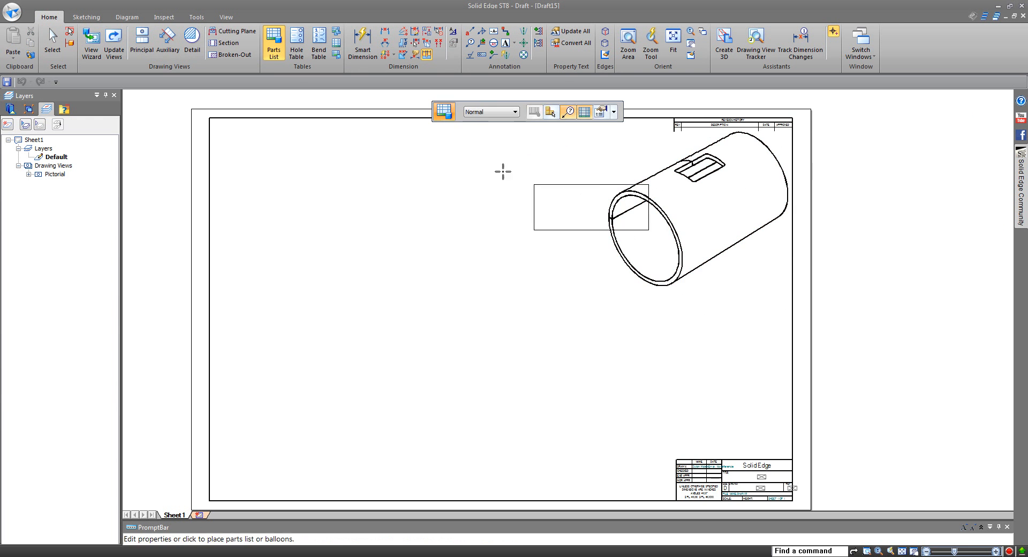
pyautogui.click(476, 161)
pyautogui.scroll(5, 455, 226)
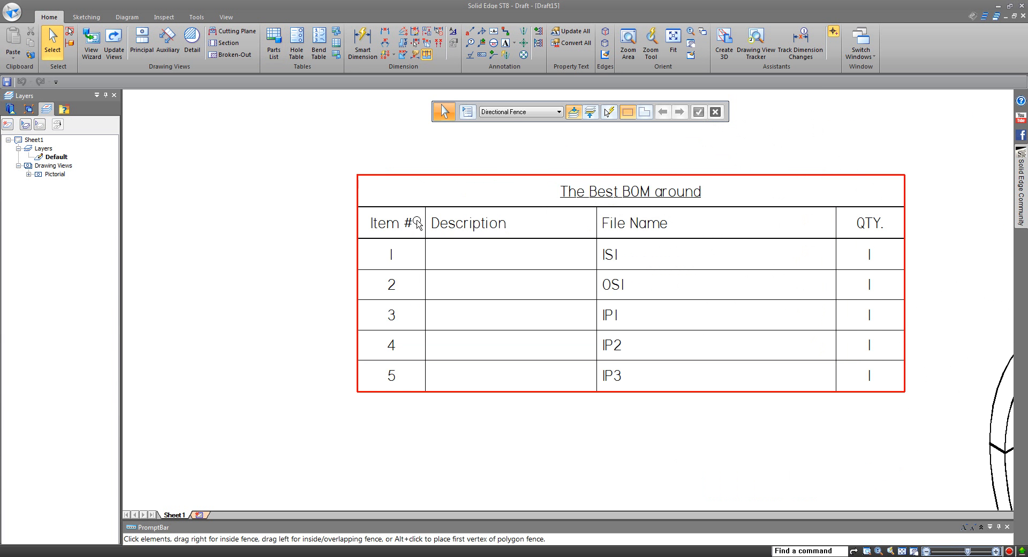
pyautogui.scroll(-4, 779, 301)
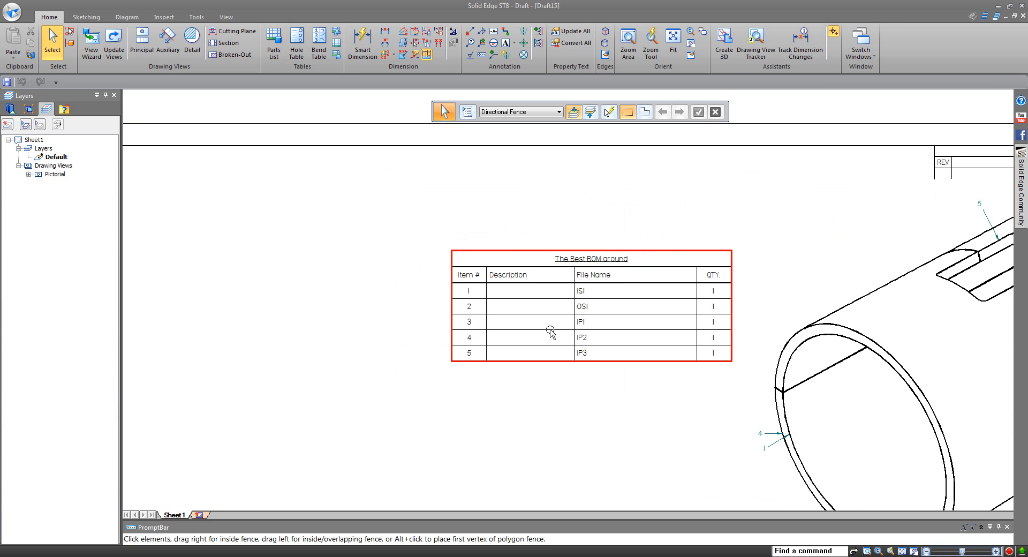
pyautogui.scroll(3, 734, 398)
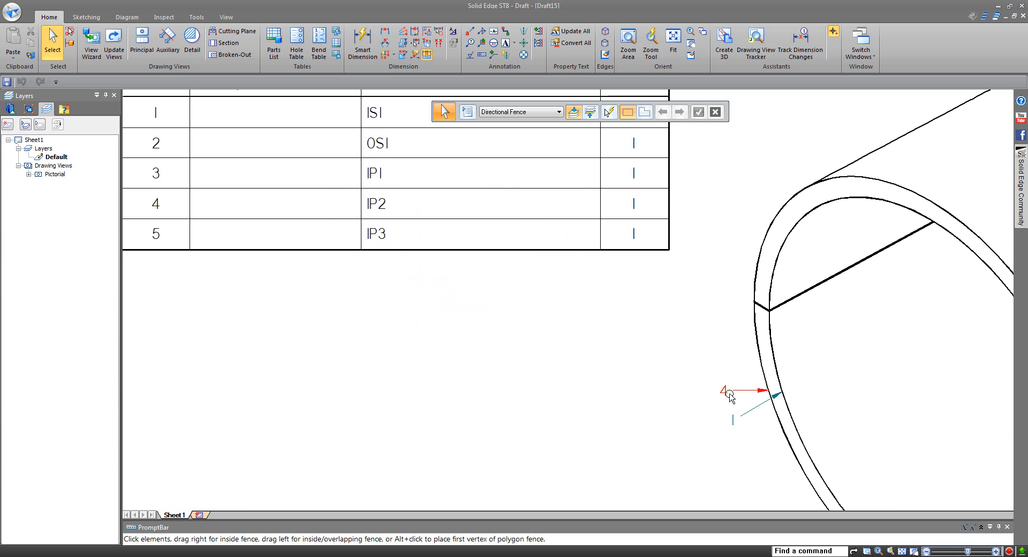
pyautogui.scroll(-5, 549, 318)
pyautogui.scroll(5, 579, 276)
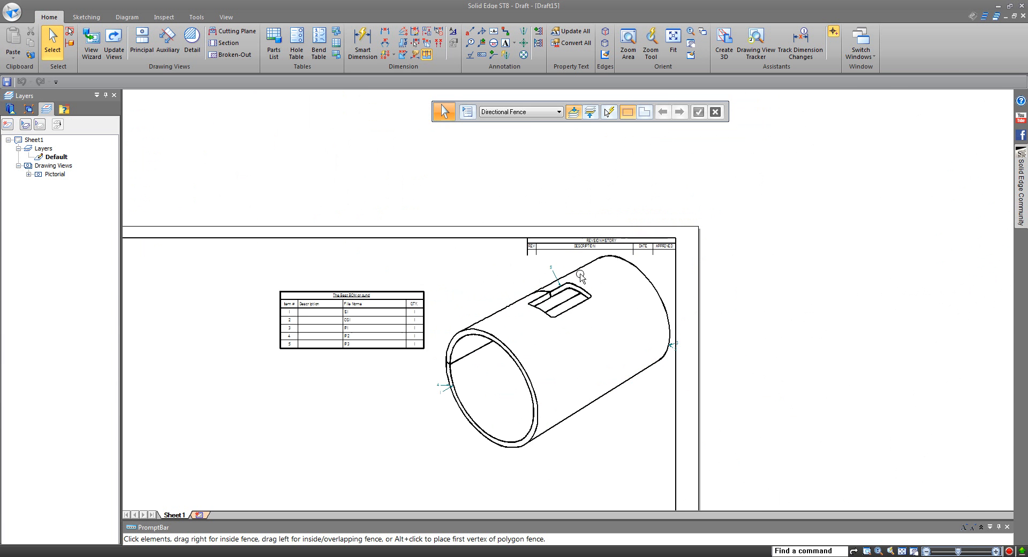
pyautogui.scroll(-5, 579, 275)
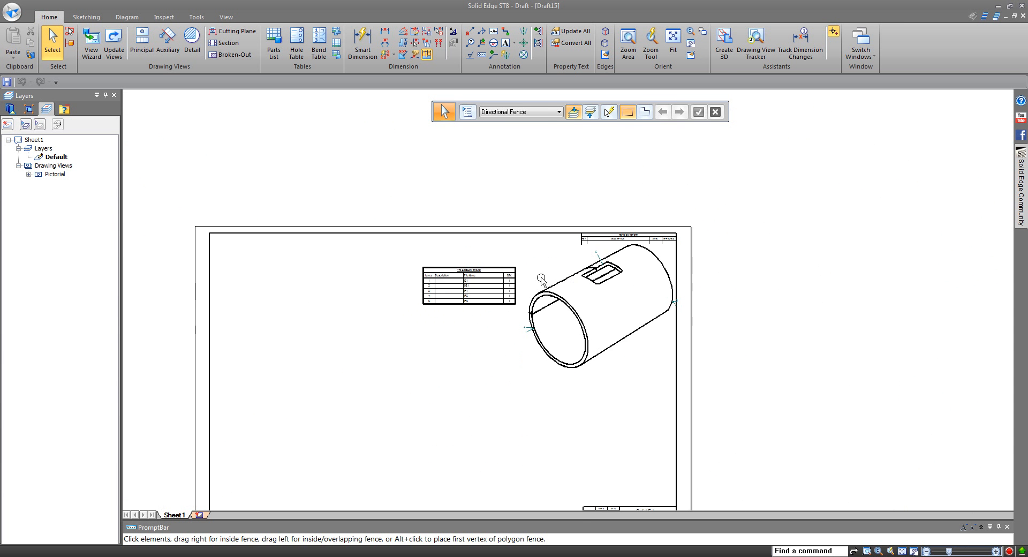
# - Start a new drawing view of S1.asm with the view wizard and set a custom front orientation as its primary view
pyautogui.click(141, 40)
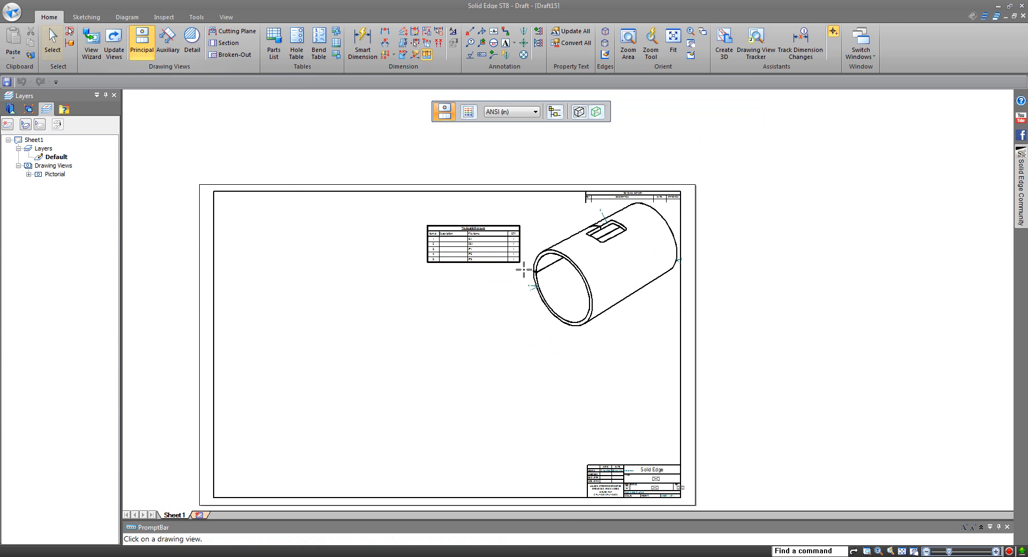
pyautogui.click(91, 43)
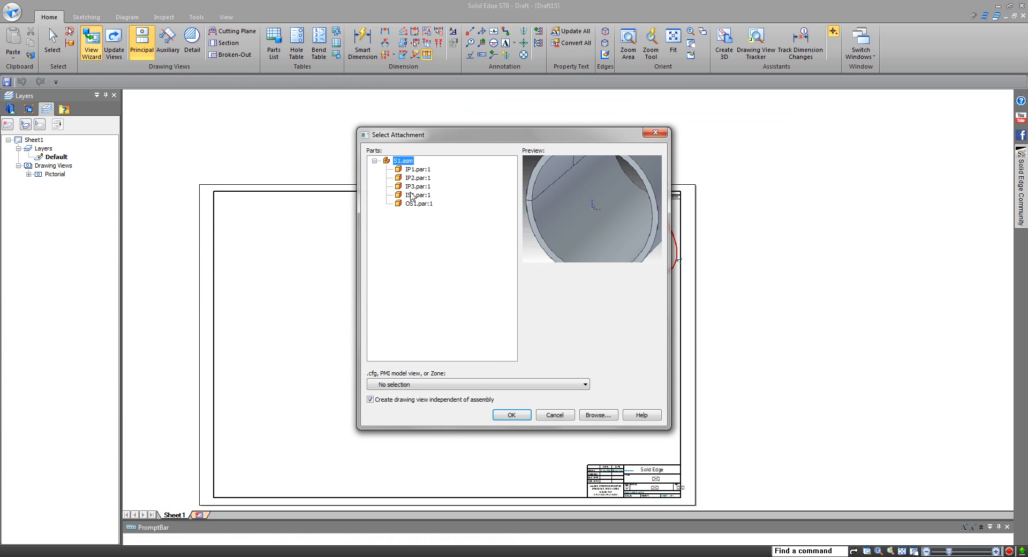
pyautogui.click(512, 415)
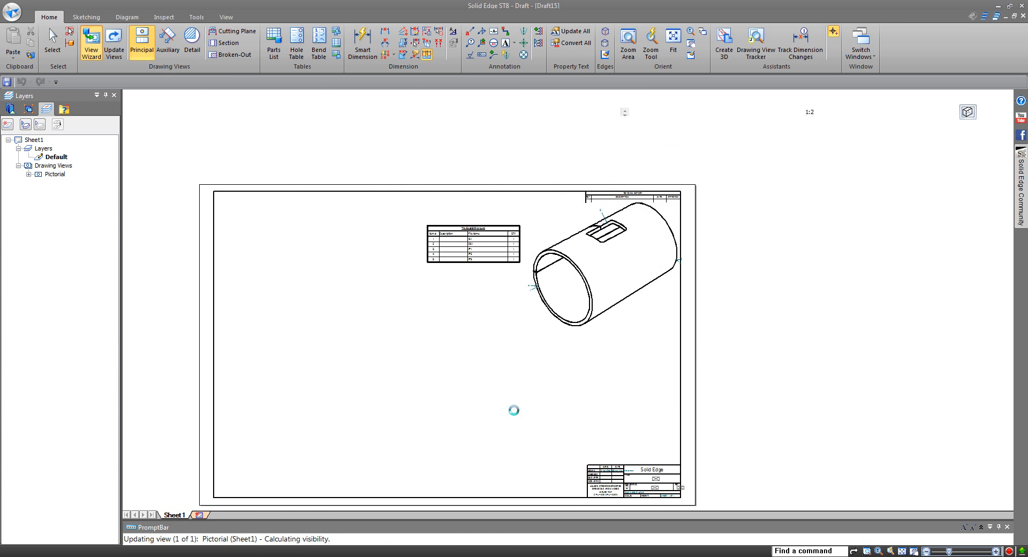
pyautogui.click(705, 113)
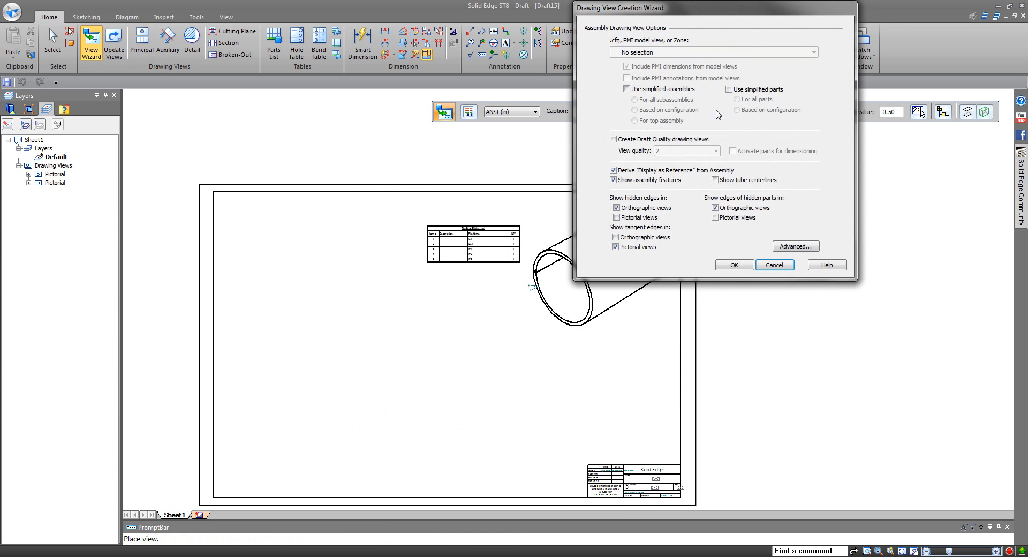
pyautogui.click(768, 262)
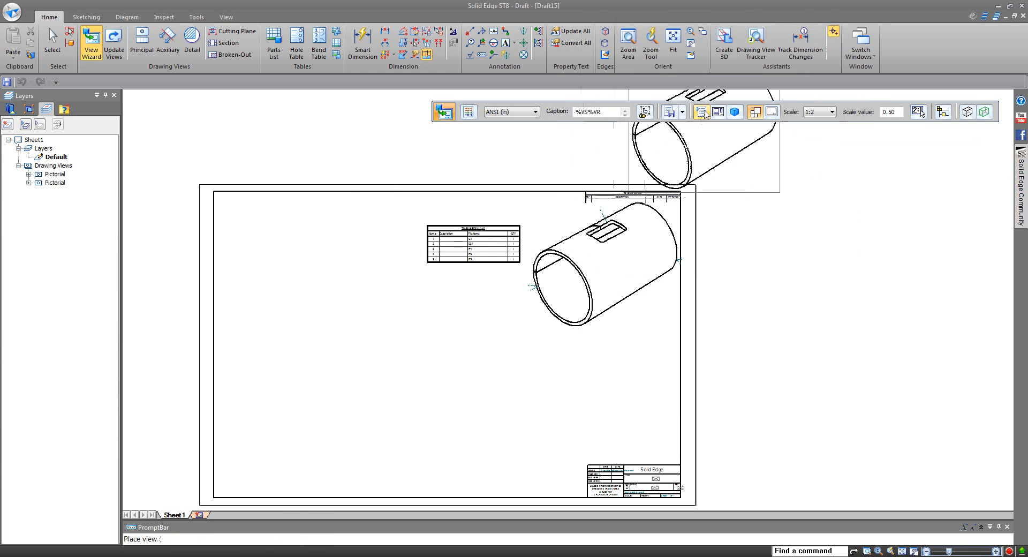
pyautogui.click(721, 114)
pyautogui.click(749, 187)
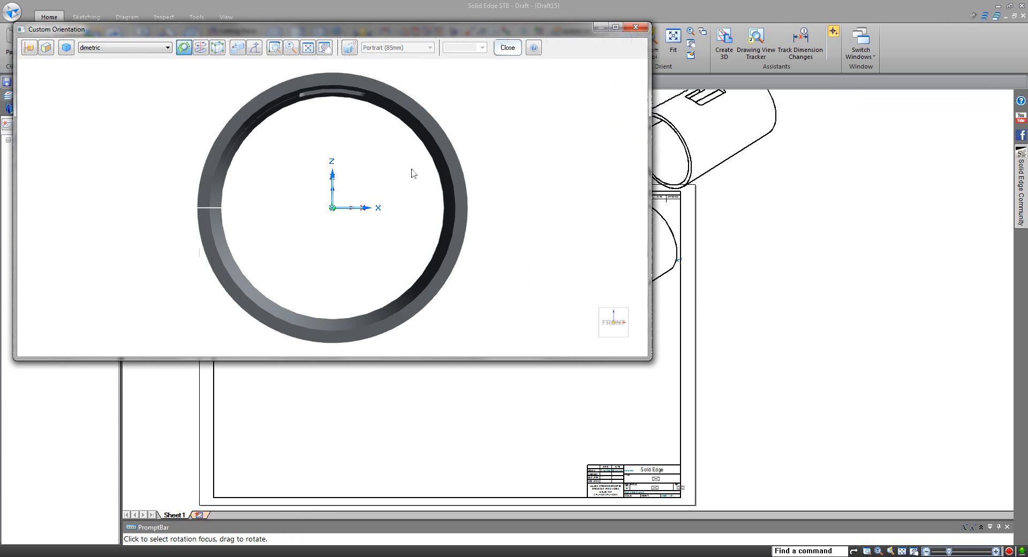
pyautogui.click(512, 53)
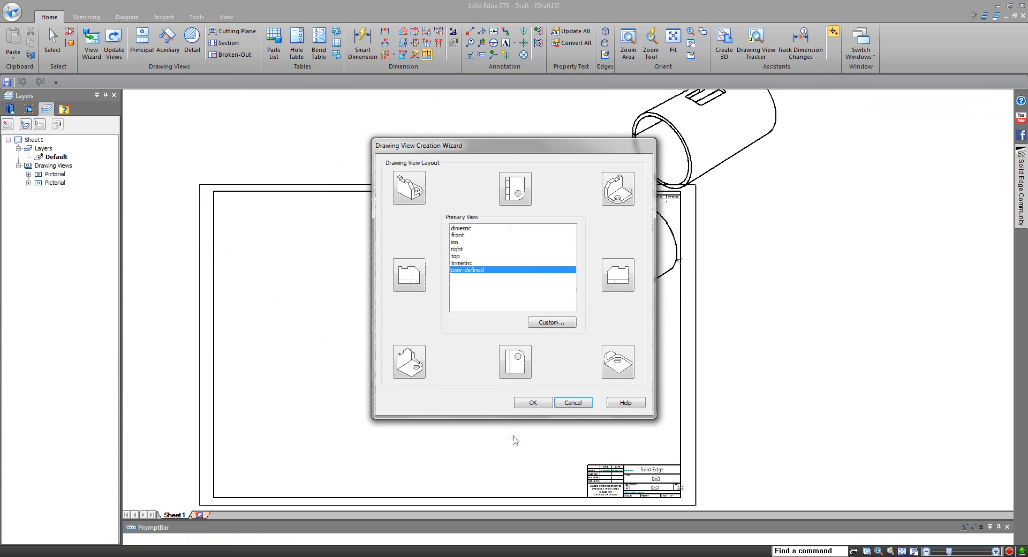
pyautogui.click(535, 401)
# - Place the circular end view in the sheet's lower-left area, with a side view beside it and a top view above it
pyautogui.click(322, 431)
pyautogui.click(492, 434)
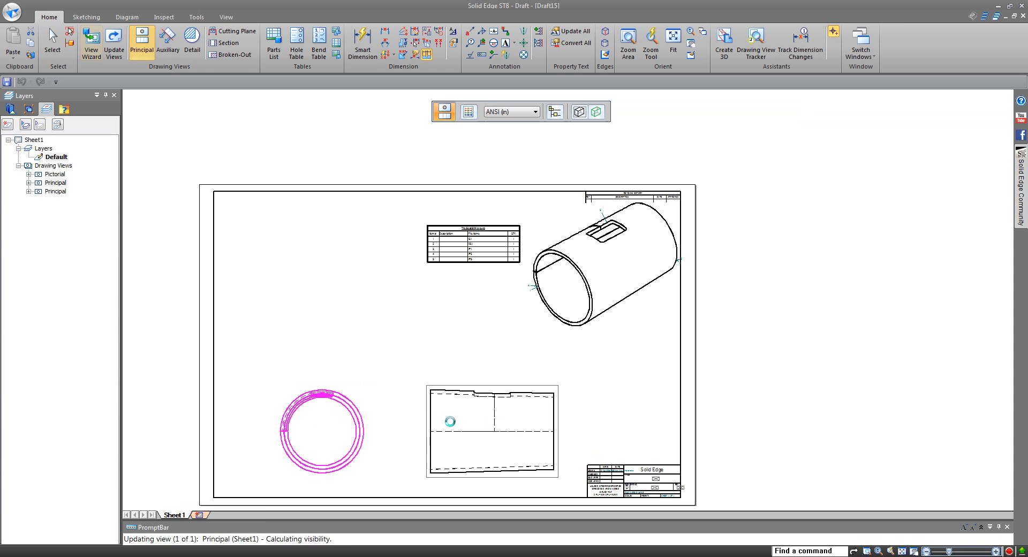
pyautogui.click(322, 292)
pyautogui.press('Escape')
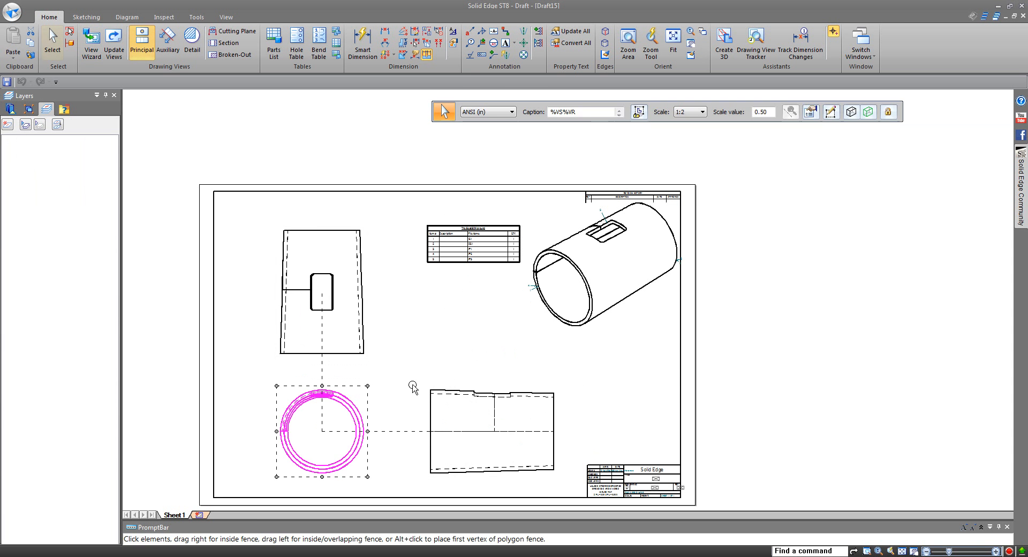
# - Move the pictorial view fully inside the sheet border and insert a second sheet into the drawing
pyautogui.click(432, 363)
pyautogui.click(555, 313)
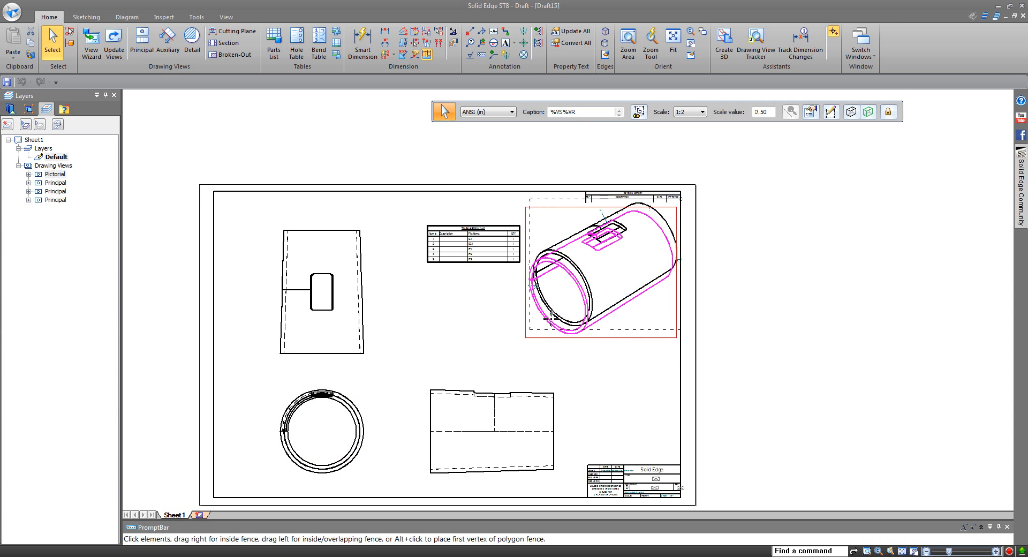
pyautogui.rightClick(195, 507)
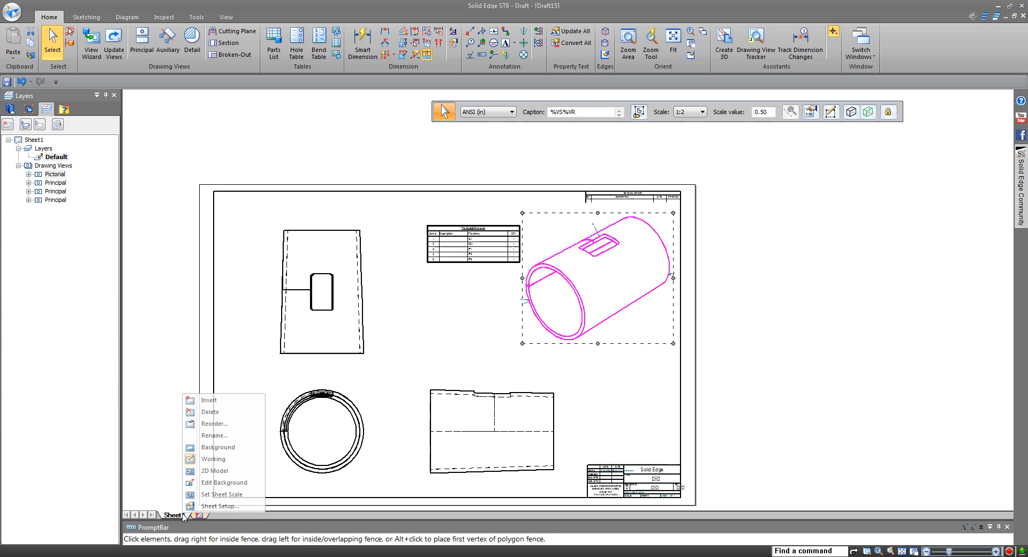
pyautogui.click(212, 394)
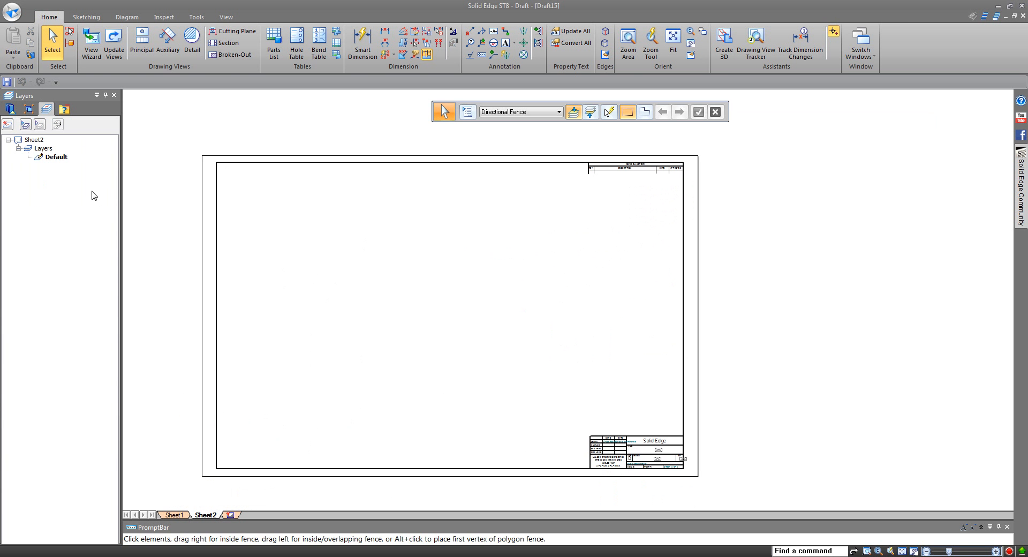
pyautogui.click(90, 44)
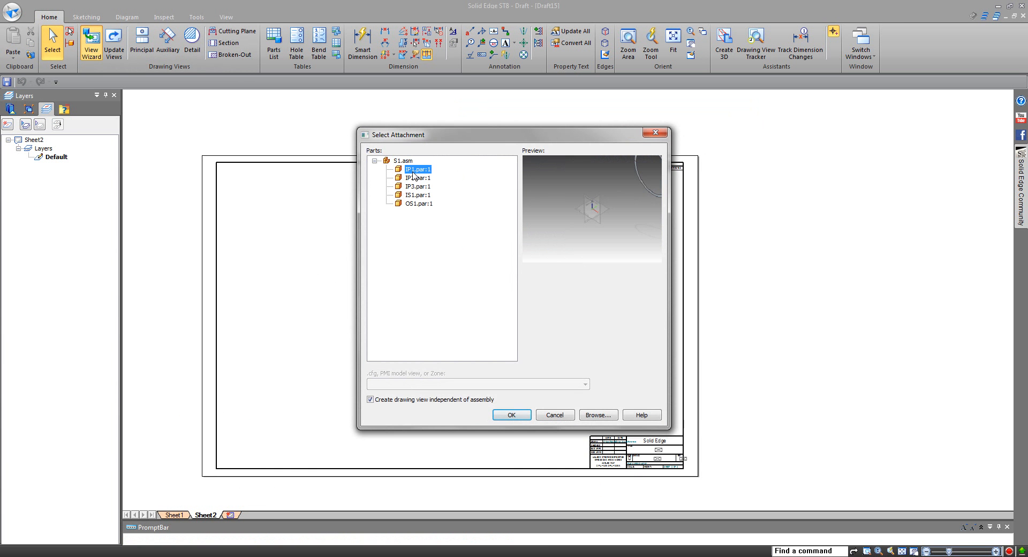
pyautogui.click(412, 197)
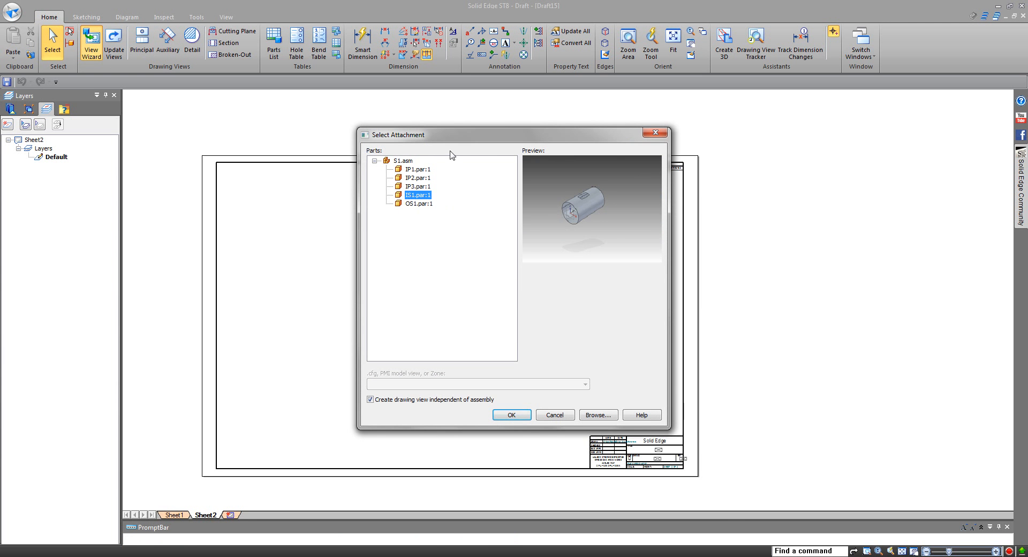
pyautogui.moveTo(449, 134); pyautogui.dragTo(643, 156)
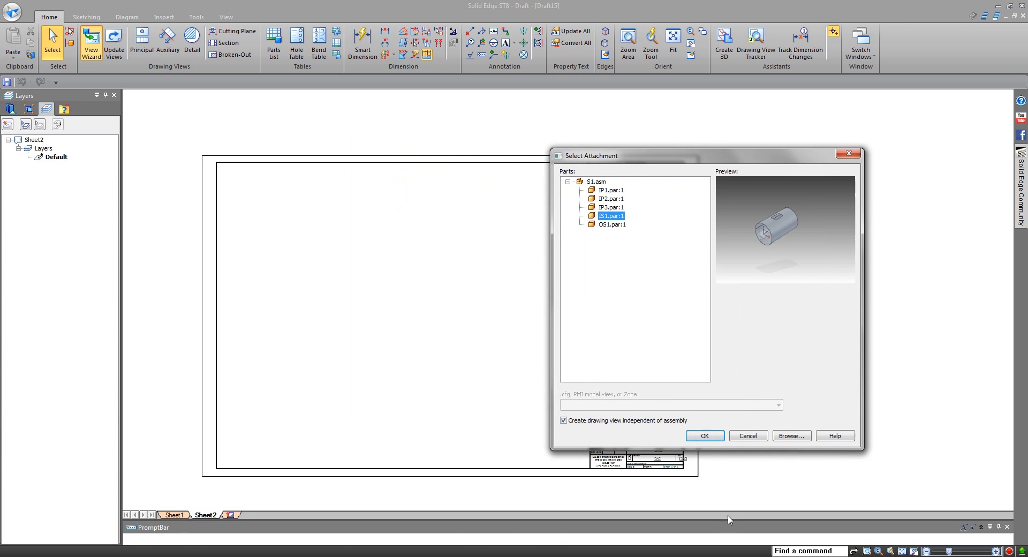
pyautogui.click(750, 436)
# - Start a drawing view on Sheet1 with the view wizard, preview the S1.asm parts, and choose IS1.par as the source
pyautogui.click(176, 515)
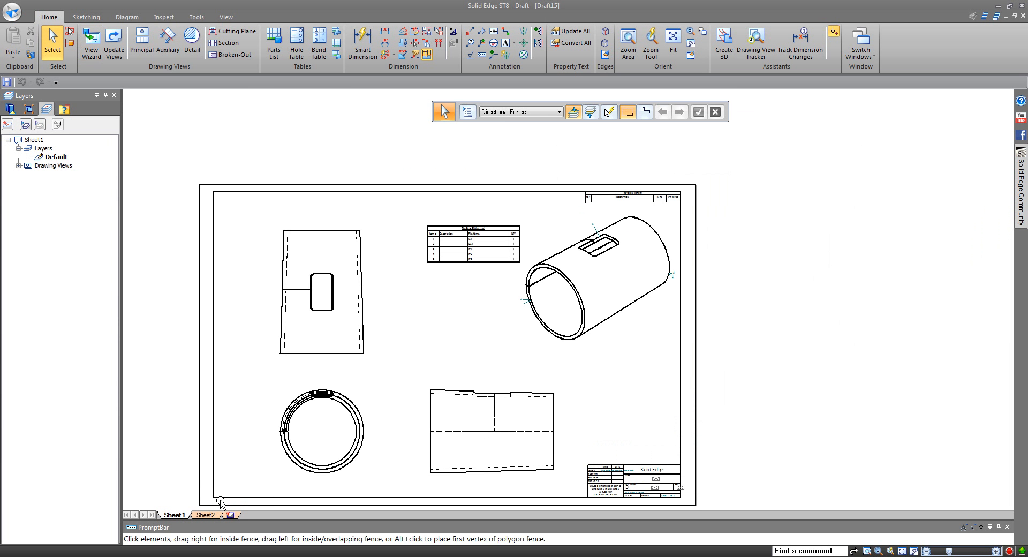
pyautogui.click(114, 52)
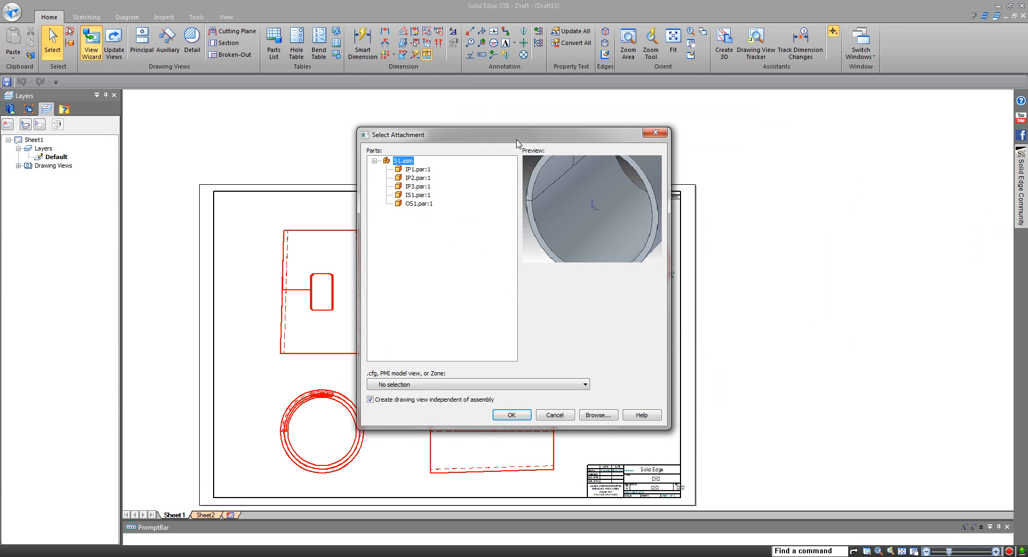
pyautogui.moveTo(504, 135); pyautogui.dragTo(786, 149)
pyautogui.click(698, 192)
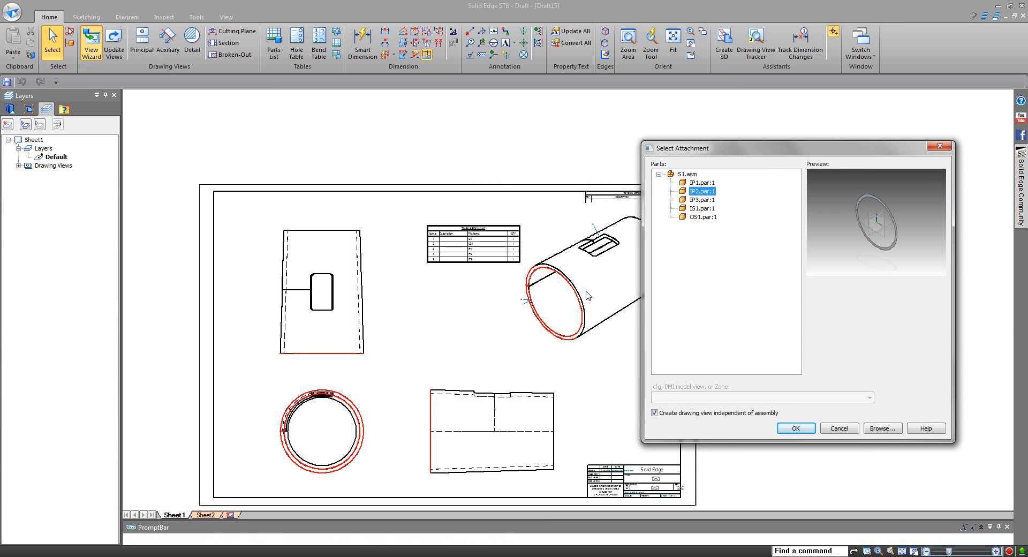
pyautogui.click(699, 201)
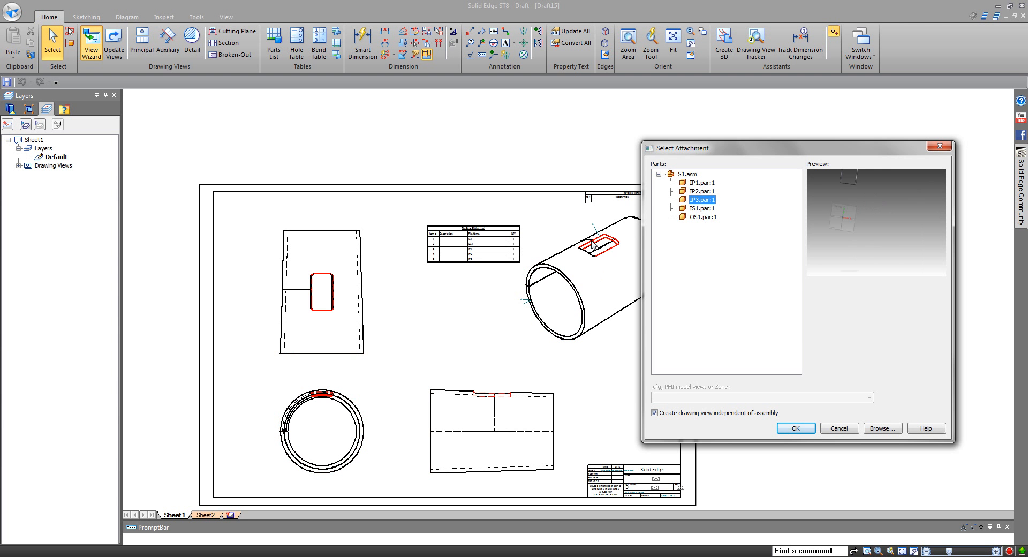
pyautogui.click(697, 209)
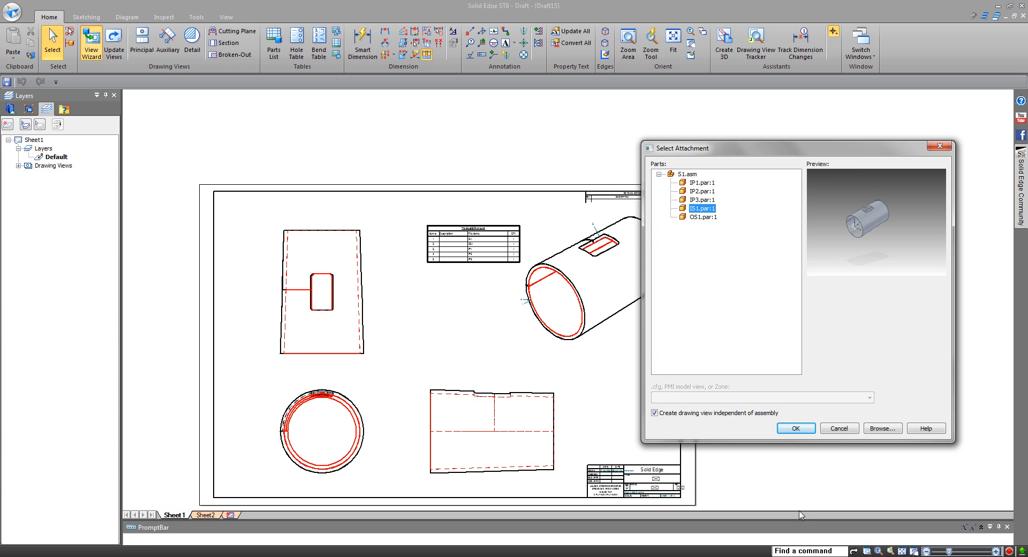
pyautogui.click(795, 428)
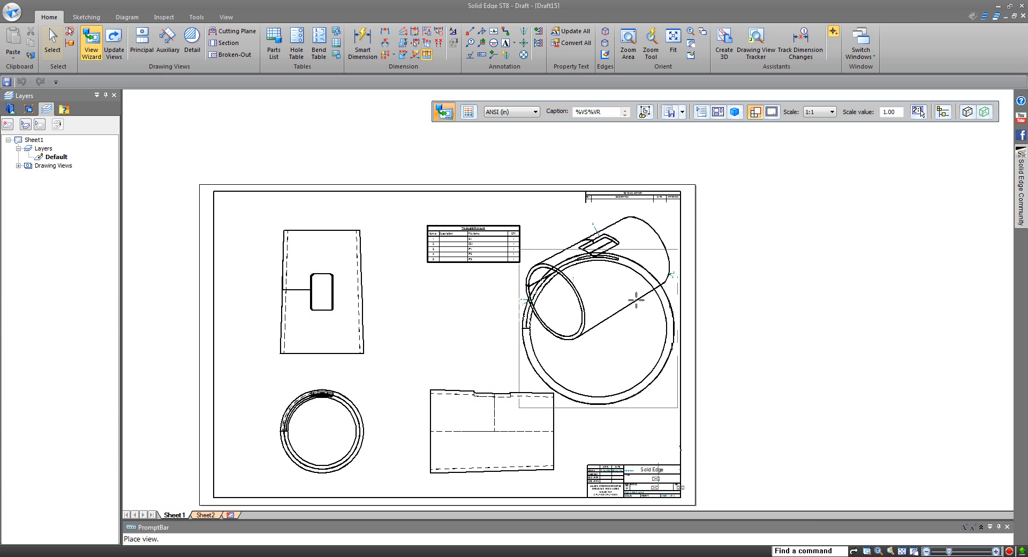
# - Place the flat pattern of IS1.par outside Sheet1's border as a projected 1:1 view and delete the edge-on view
pyautogui.click(701, 112)
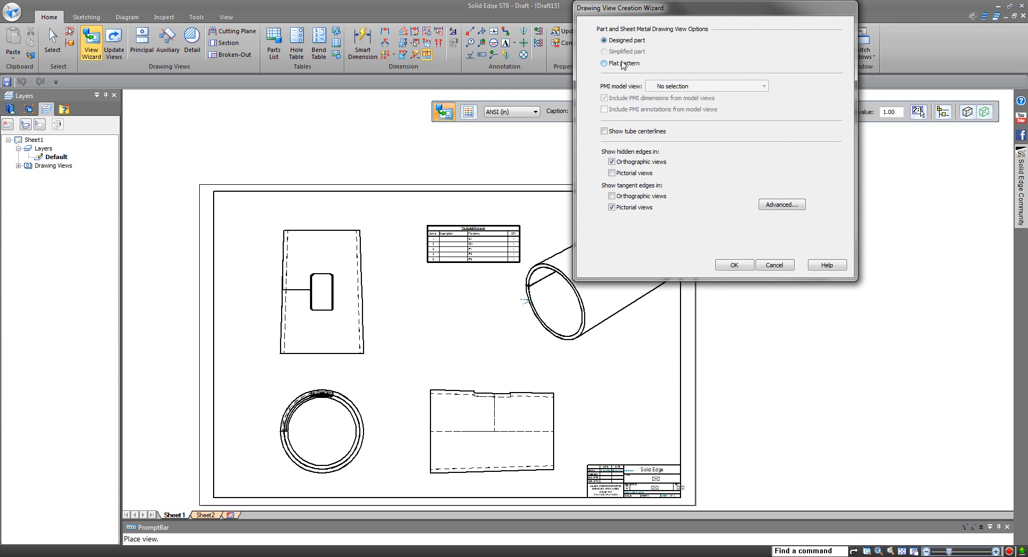
pyautogui.click(743, 268)
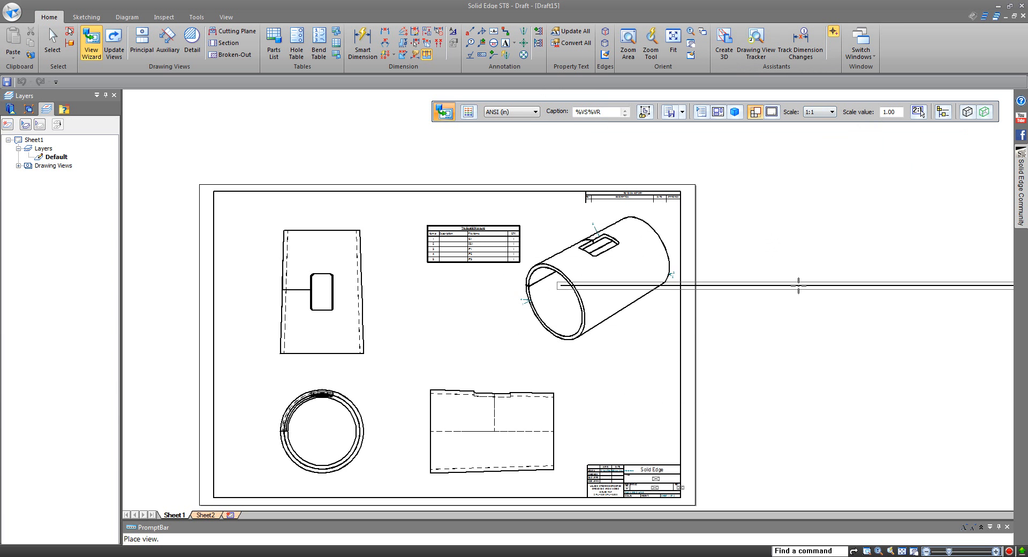
pyautogui.moveTo(795, 285)
pyautogui.mouseDown(button='middle')
pyautogui.moveTo(670, 265)
pyautogui.moveTo(614, 298)
pyautogui.mouseUp(button='middle')
pyautogui.click(769, 396)
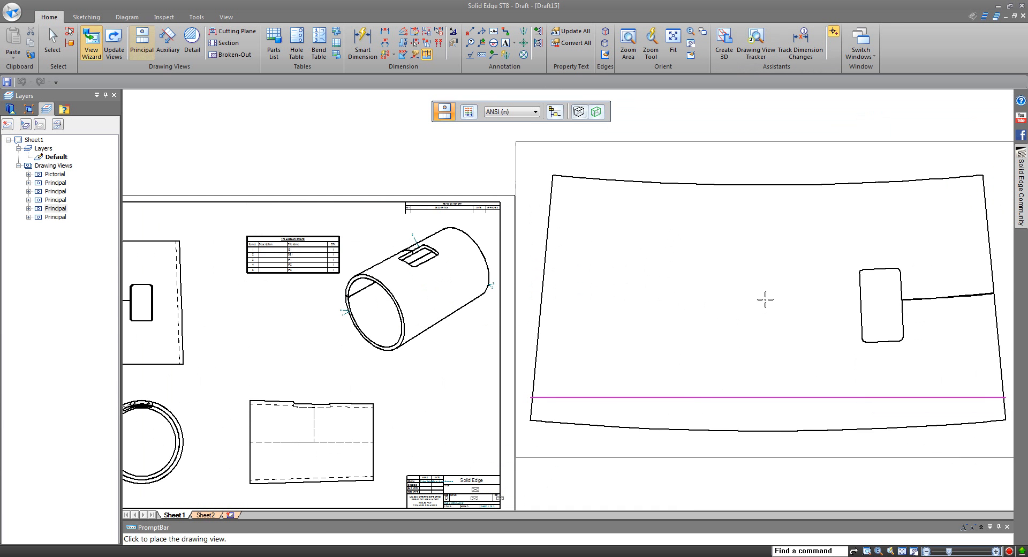
pyautogui.click(763, 228)
pyautogui.press('Escape')
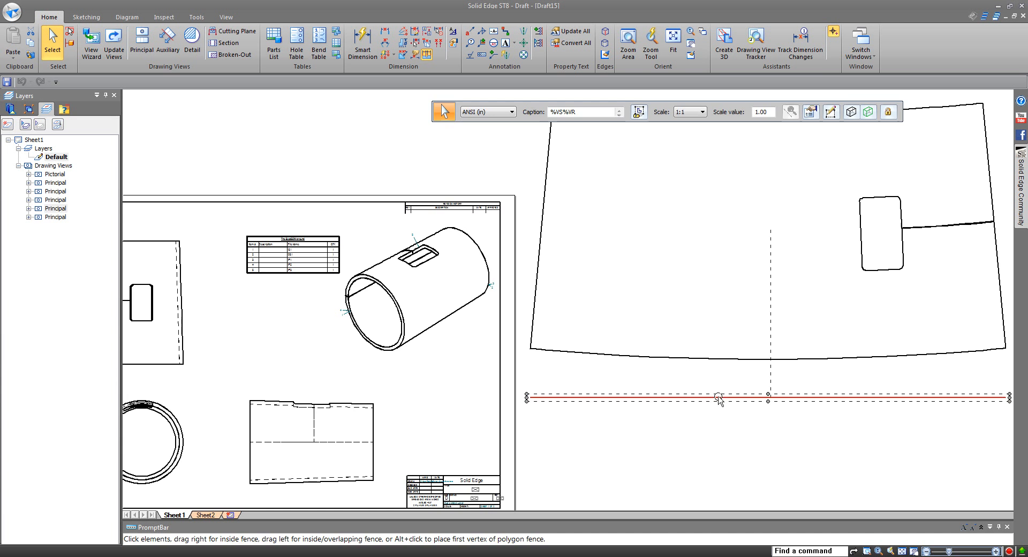
pyautogui.press('Delete')
pyautogui.scroll(-5, 718, 399)
pyautogui.moveTo(712, 396); pyautogui.dragTo(679, 384, button='middle')
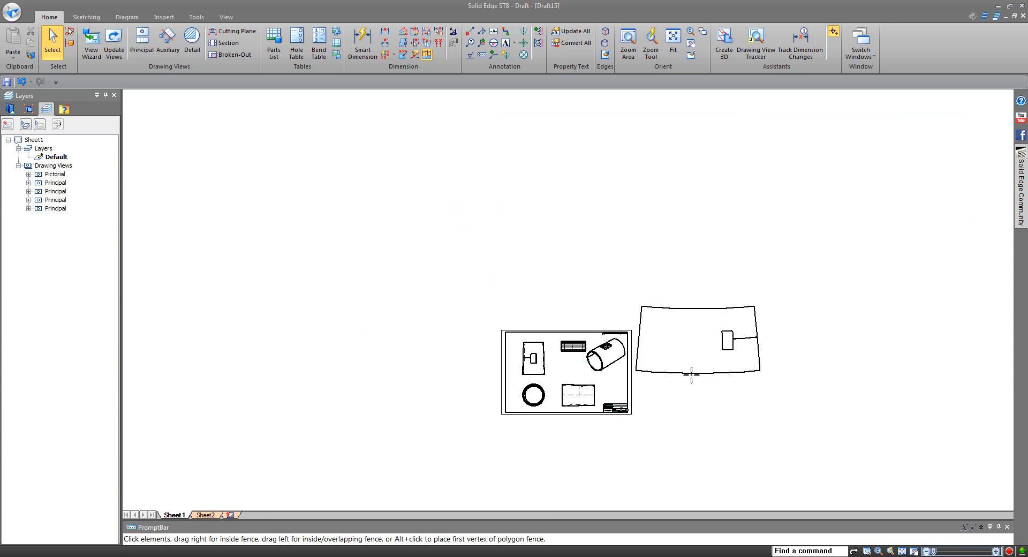
# - Move the IS1.par flat pattern view a little farther from the sheet and reassign it to Sheet2 in its view properties
pyautogui.moveTo(691, 374); pyautogui.dragTo(703, 406)
pyautogui.rightClick(662, 406)
pyautogui.click(726, 402)
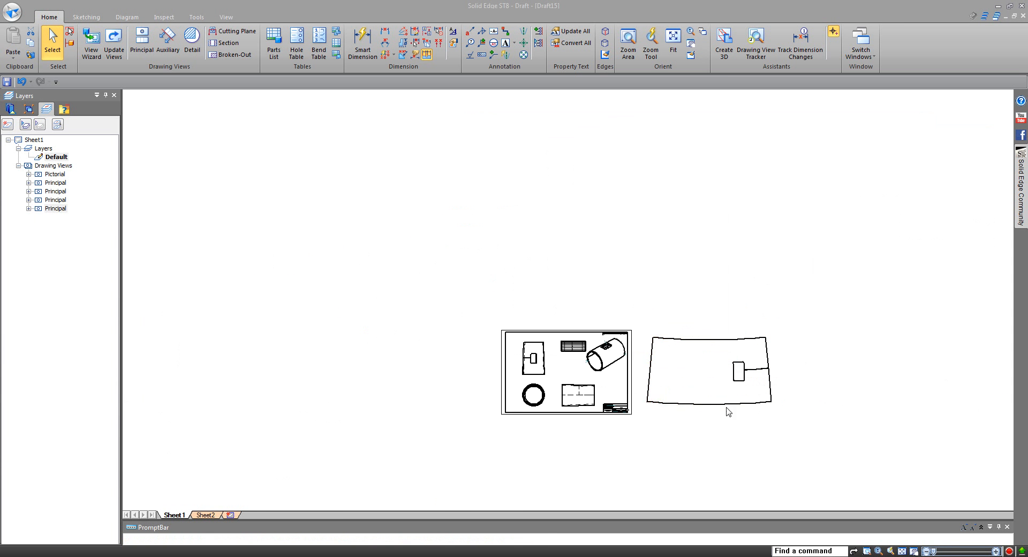
pyautogui.click(405, 148)
pyautogui.click(407, 161)
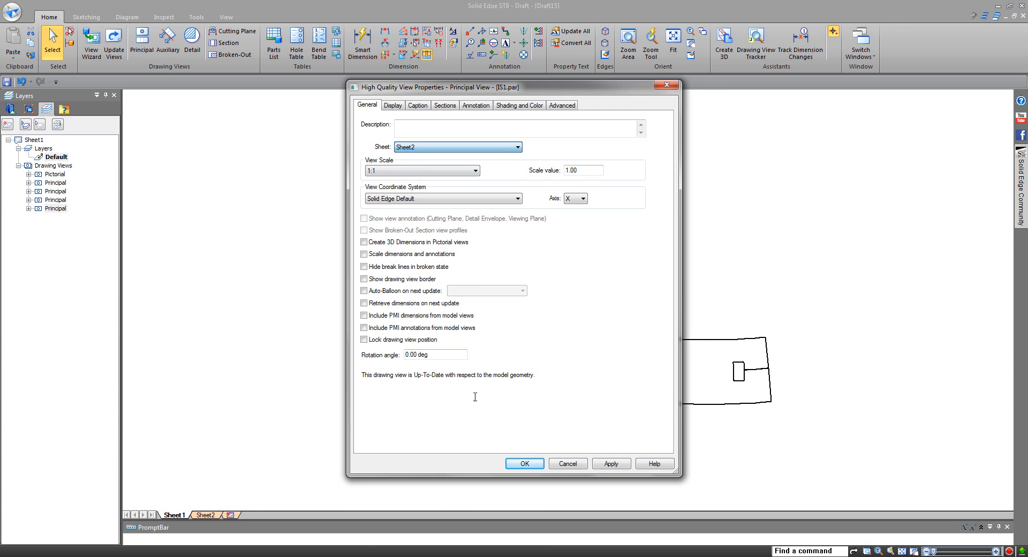
pyautogui.click(525, 463)
# - Open Sheet2 and move the IS1.par flat pattern view onto the sheet area
pyautogui.click(206, 515)
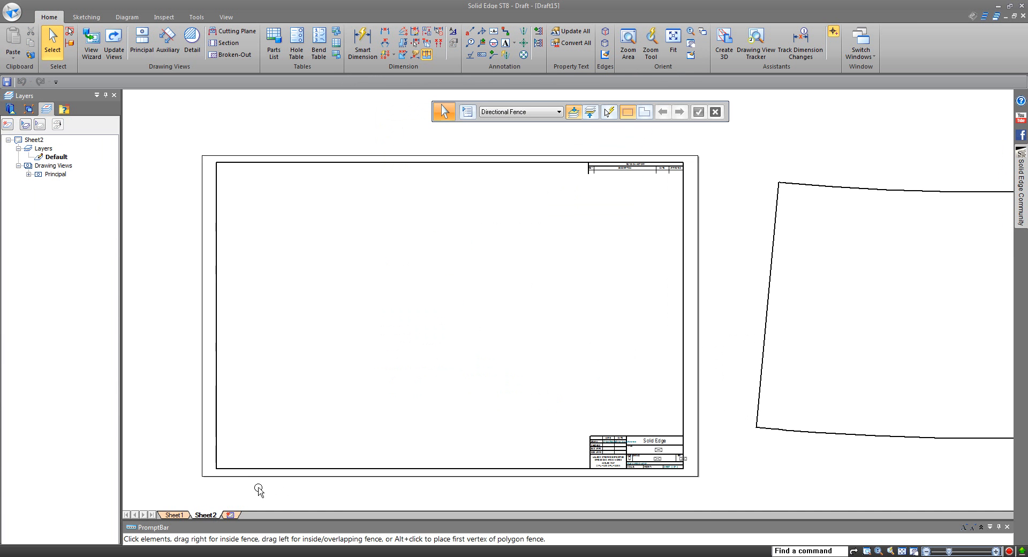
pyautogui.moveTo(741, 421)
pyautogui.mouseDown()
pyautogui.moveTo(294, 408)
pyautogui.moveTo(198, 415)
pyautogui.moveTo(194, 430)
pyautogui.mouseUp()
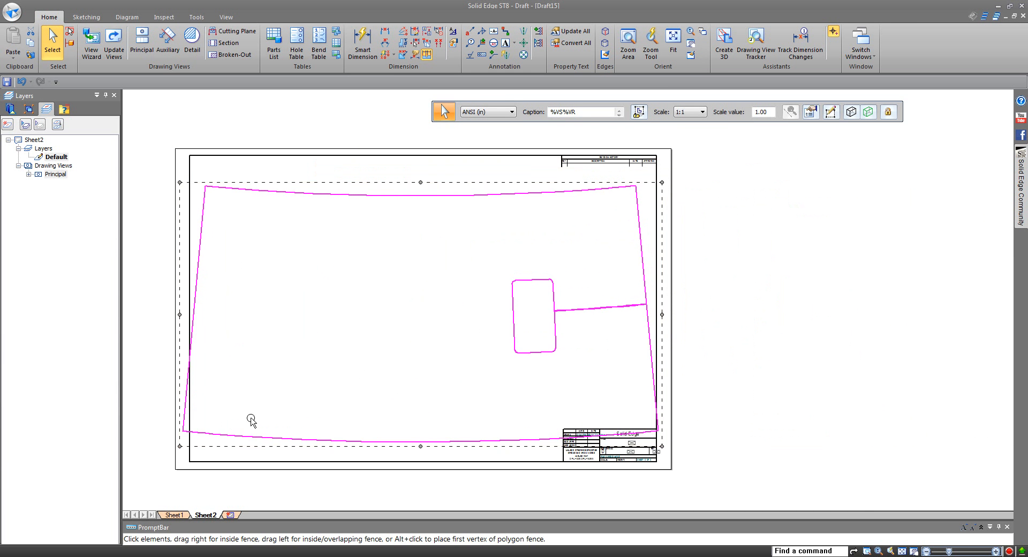
pyautogui.moveTo(541, 382); pyautogui.dragTo(590, 364, button='middle')
pyautogui.click(777, 344)
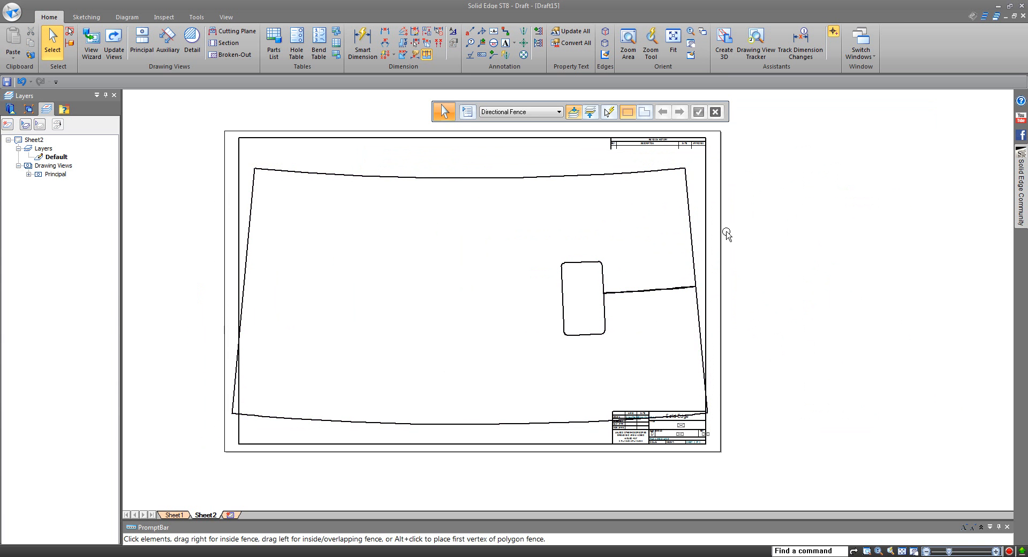
# - Turn off the background for Sheet2 and move the IS1.par flat pattern up within the sheet outline
pyautogui.rightClick(205, 515)
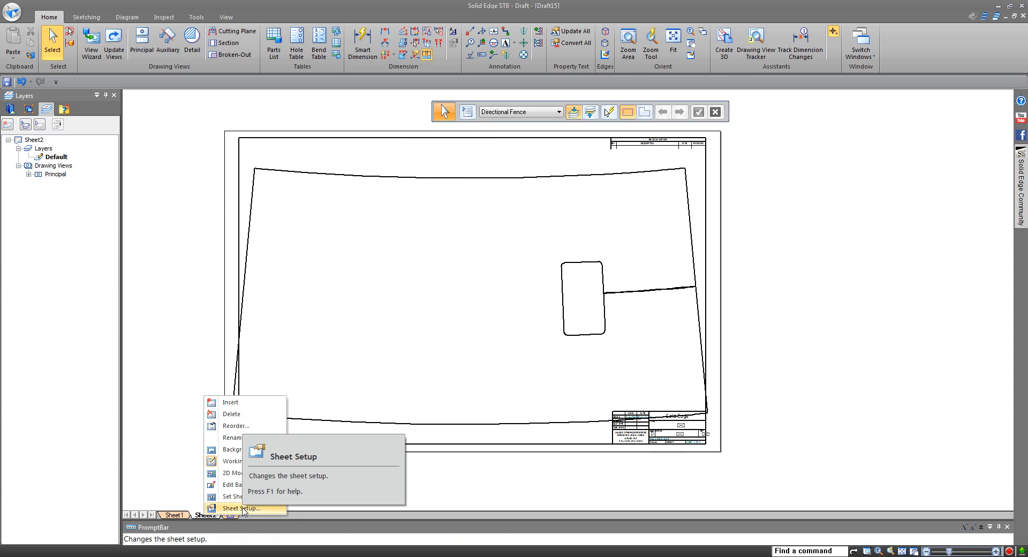
pyautogui.click(249, 509)
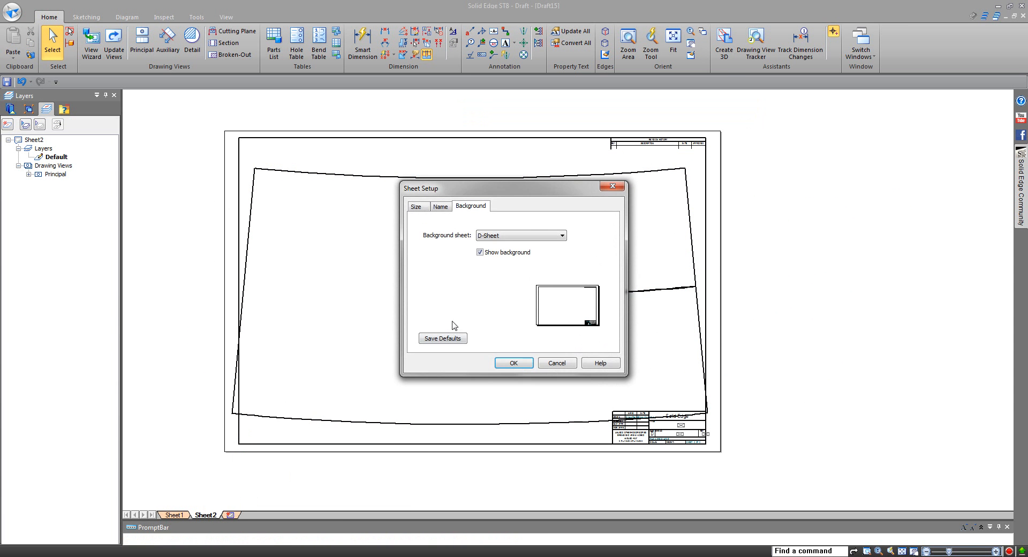
pyautogui.click(510, 364)
pyautogui.moveTo(539, 184); pyautogui.dragTo(548, 156)
pyautogui.click(496, 448)
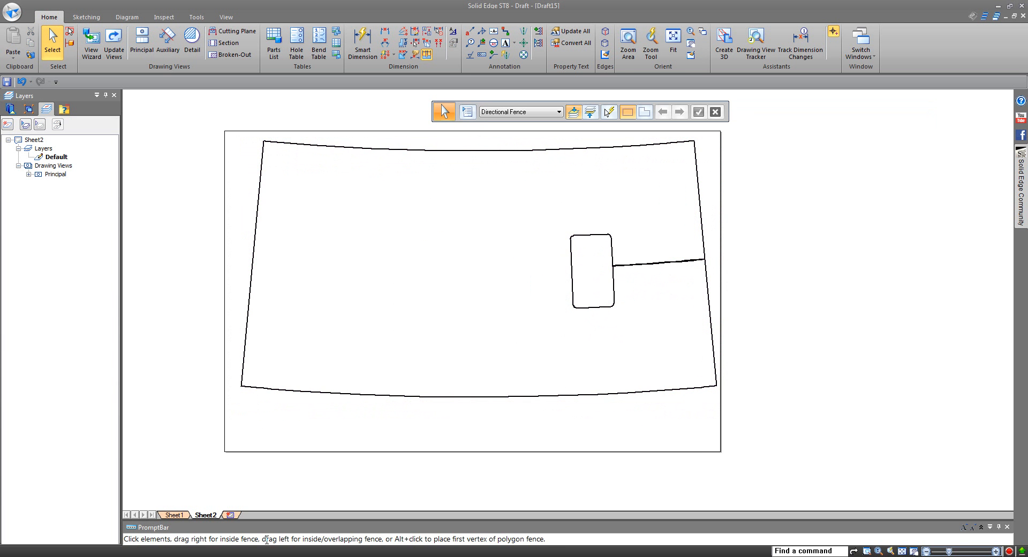
# - Start another drawing view on Sheet2 with the view wizard, choosing IP3.par from S1.asm
pyautogui.rightClick(206, 515)
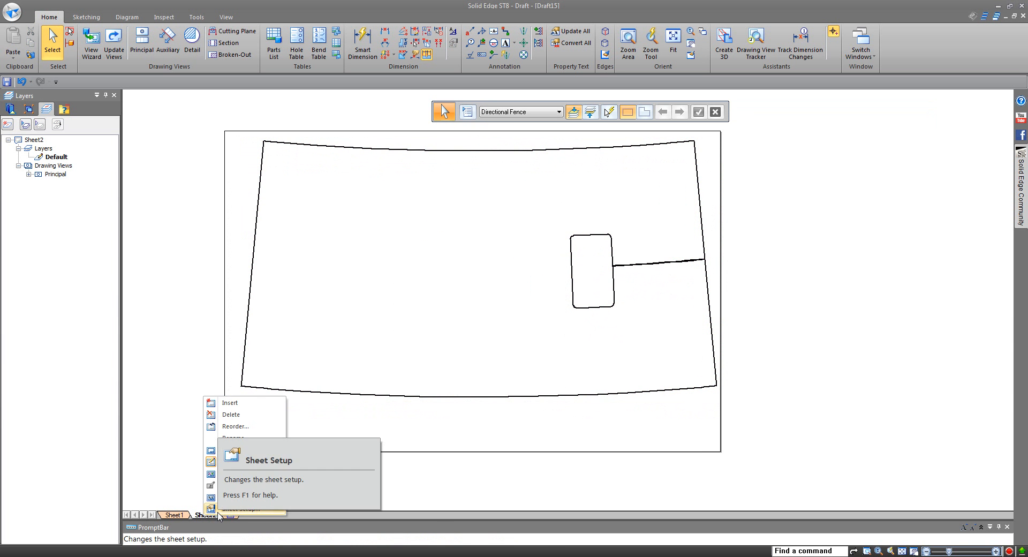
pyautogui.click(230, 505)
pyautogui.click(91, 43)
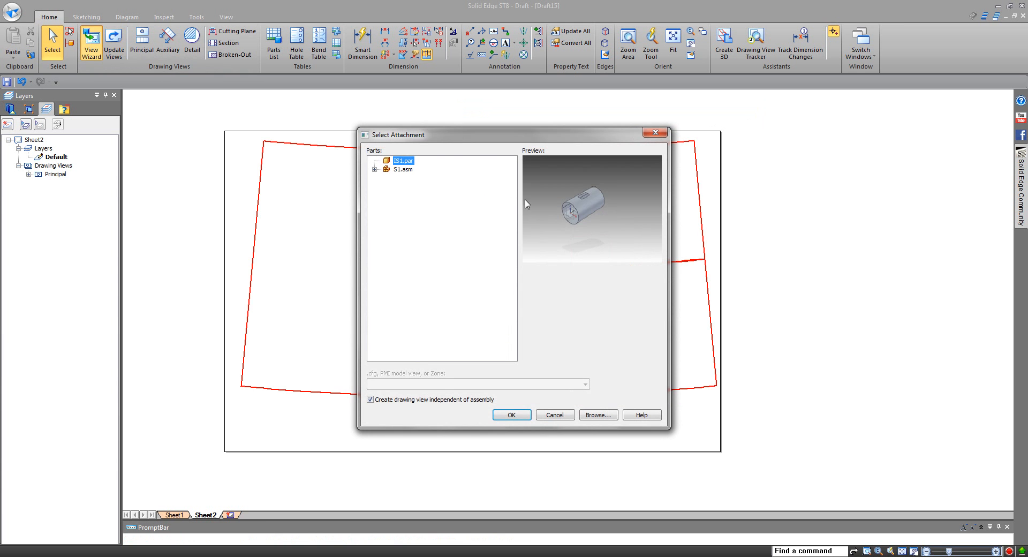
pyautogui.click(412, 178)
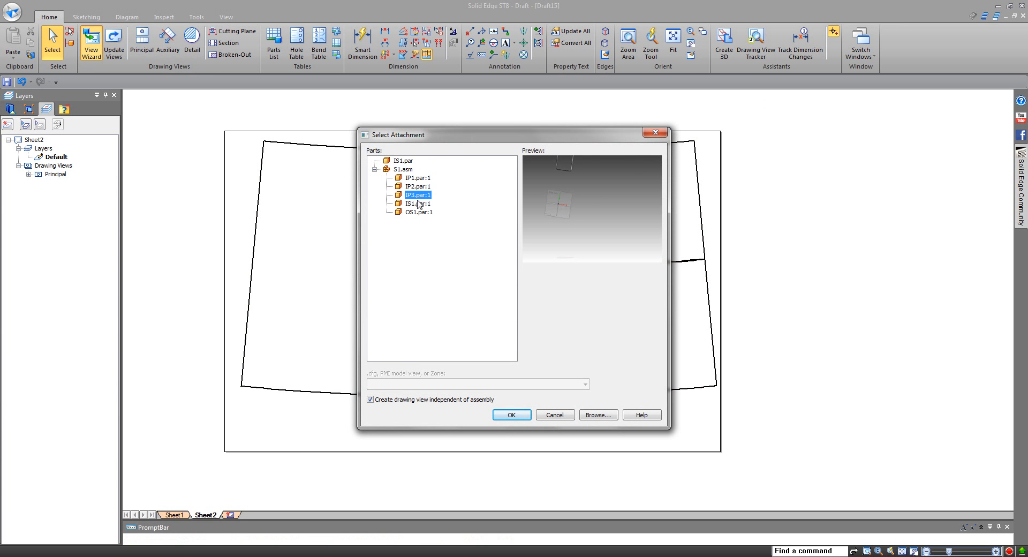
pyautogui.click(523, 420)
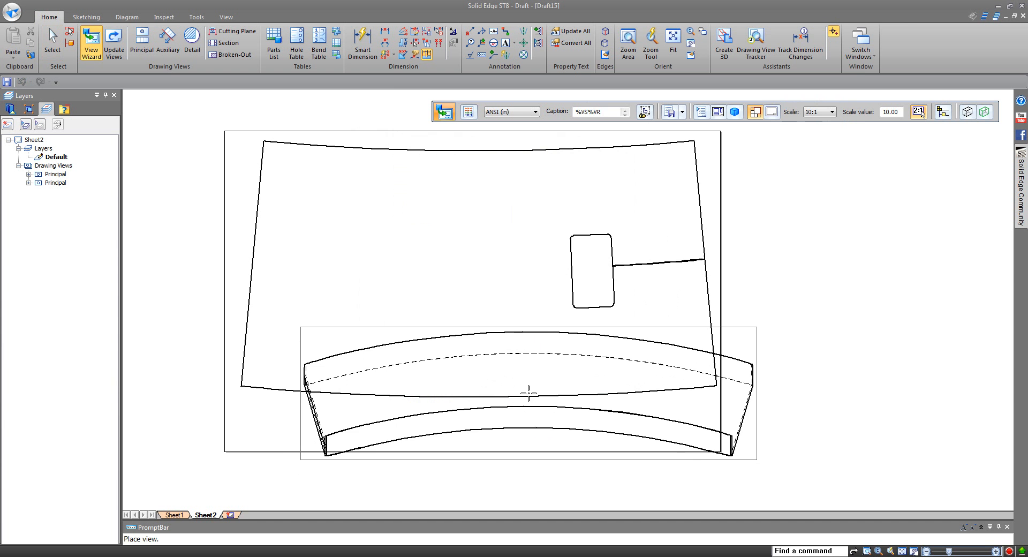
# - Switch the IP3.par view to flat pattern at 1:1 scale and place its edge view with the arched blank projected above
pyautogui.click(702, 111)
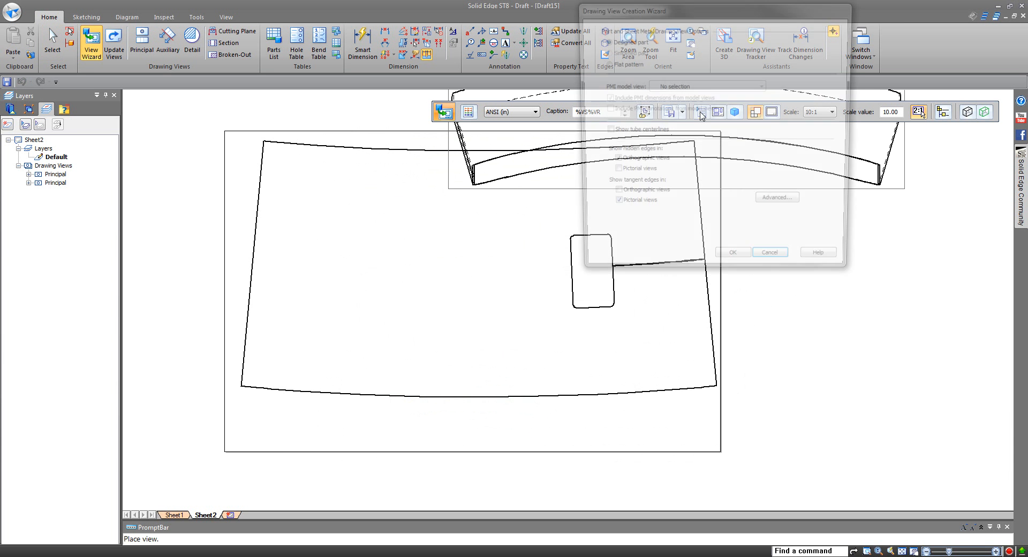
pyautogui.click(733, 265)
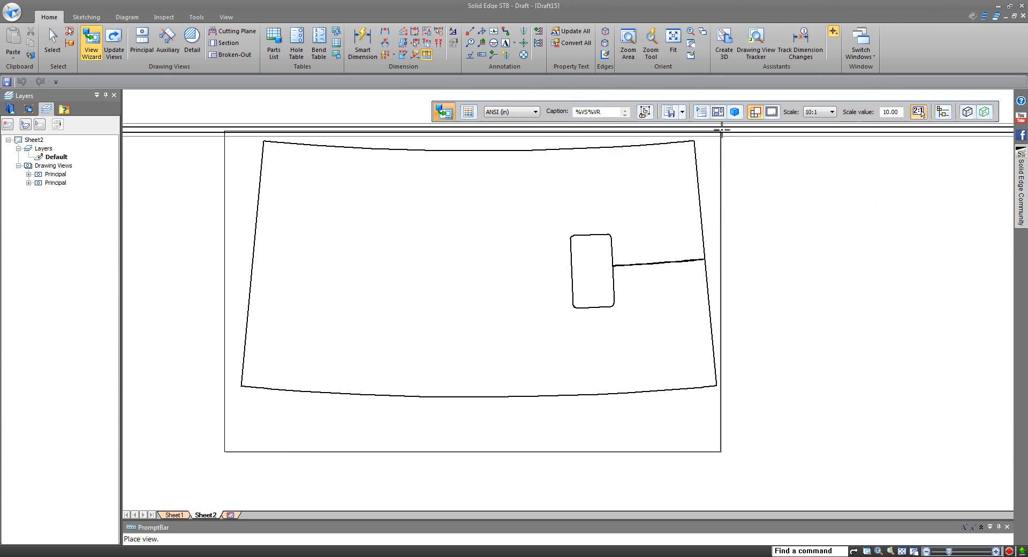
pyautogui.click(827, 112)
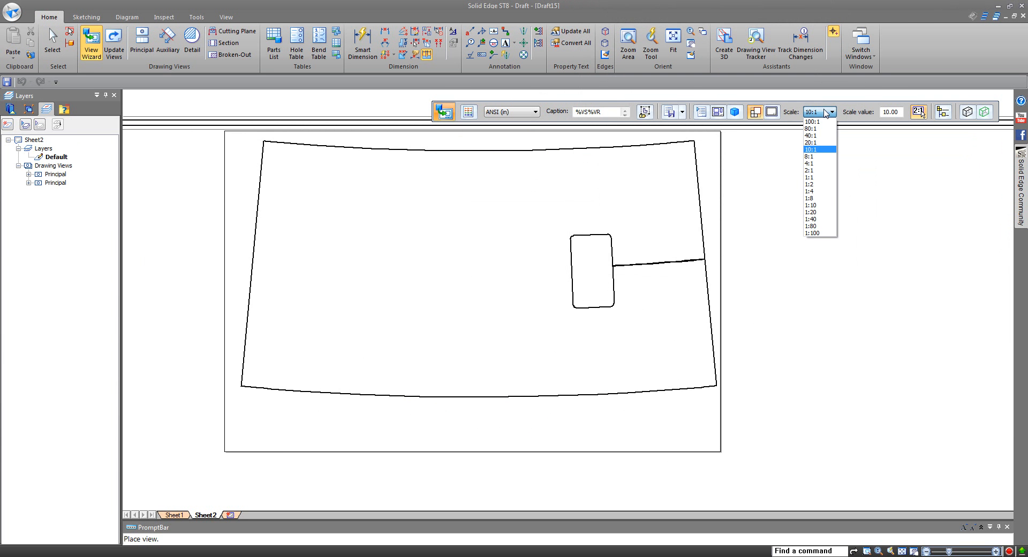
pyautogui.click(817, 184)
pyautogui.click(466, 473)
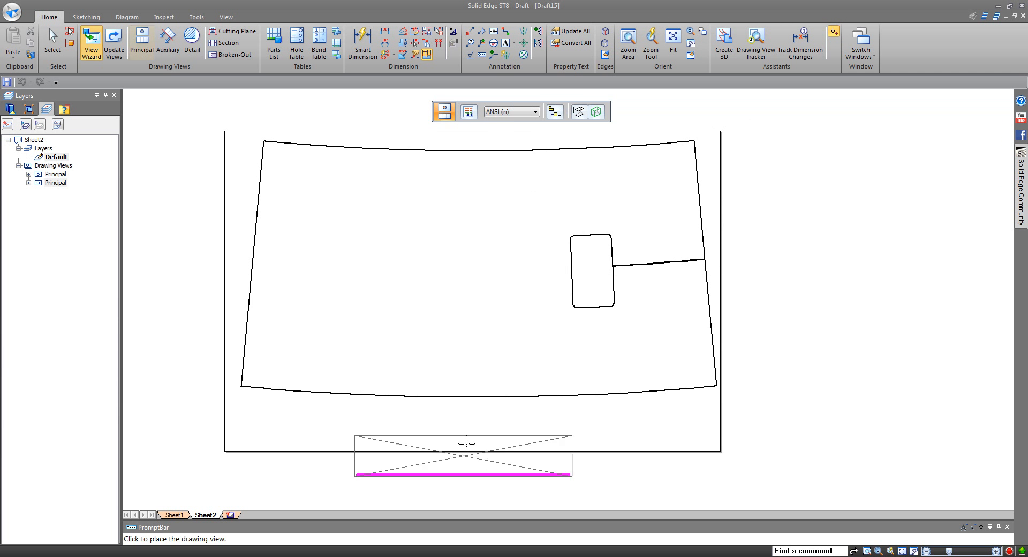
pyautogui.click(466, 429)
pyautogui.press('Escape')
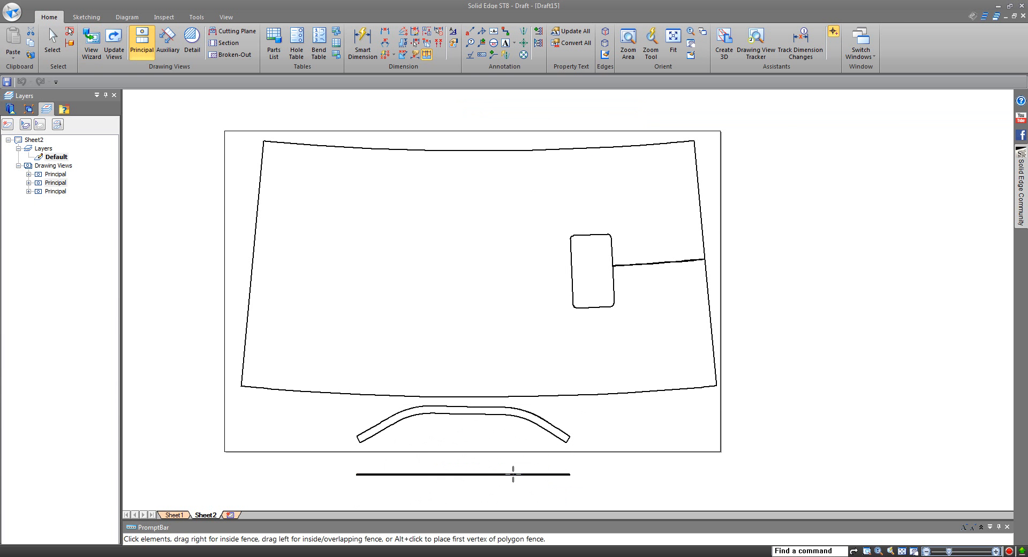
# - Delete the edge-on view below the sheet and move the arched IP3.par blank slightly down, away from the IS1.par flat pattern
pyautogui.click(513, 485)
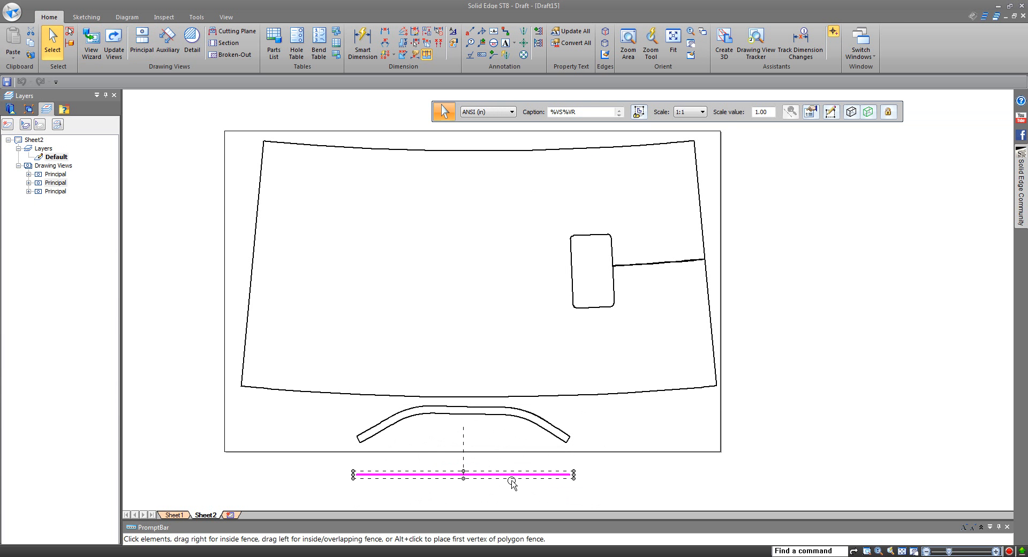
pyautogui.press('Delete')
pyautogui.moveTo(513, 481); pyautogui.dragTo(512, 485, button='middle')
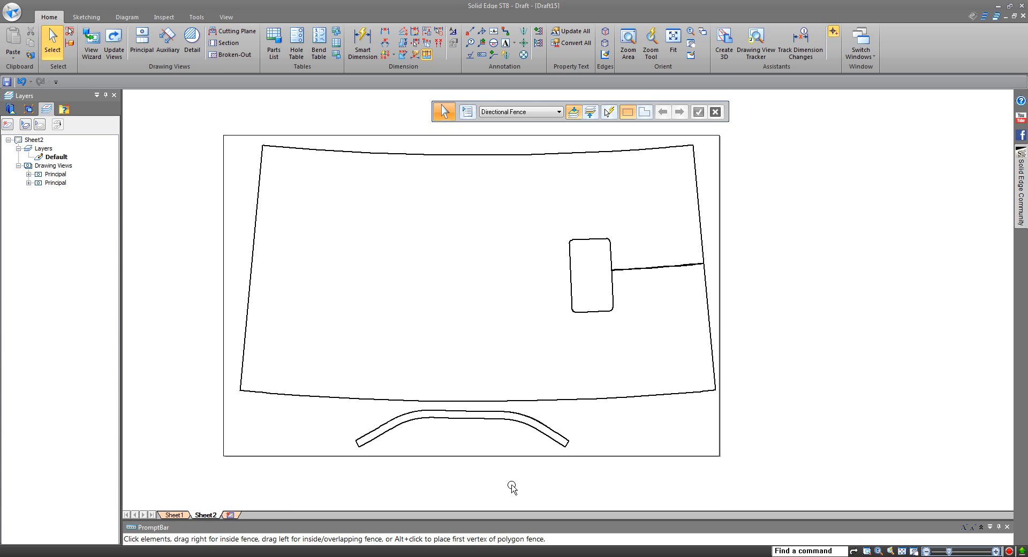
pyautogui.click(514, 425)
pyautogui.moveTo(514, 425); pyautogui.dragTo(514, 432)
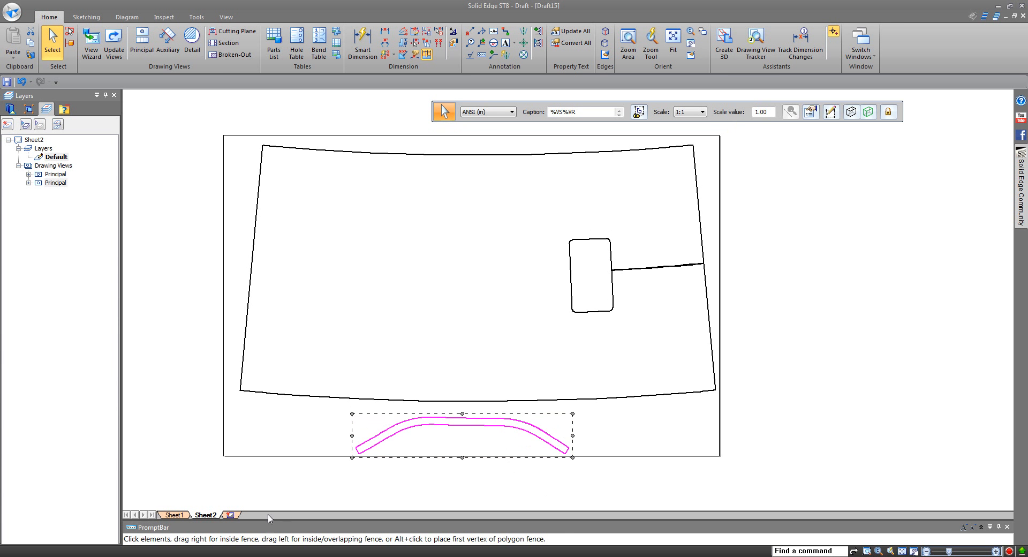
# - Insert a third sheet into the drawing and return to Sheet2
pyautogui.rightClick(209, 516)
pyautogui.click(236, 404)
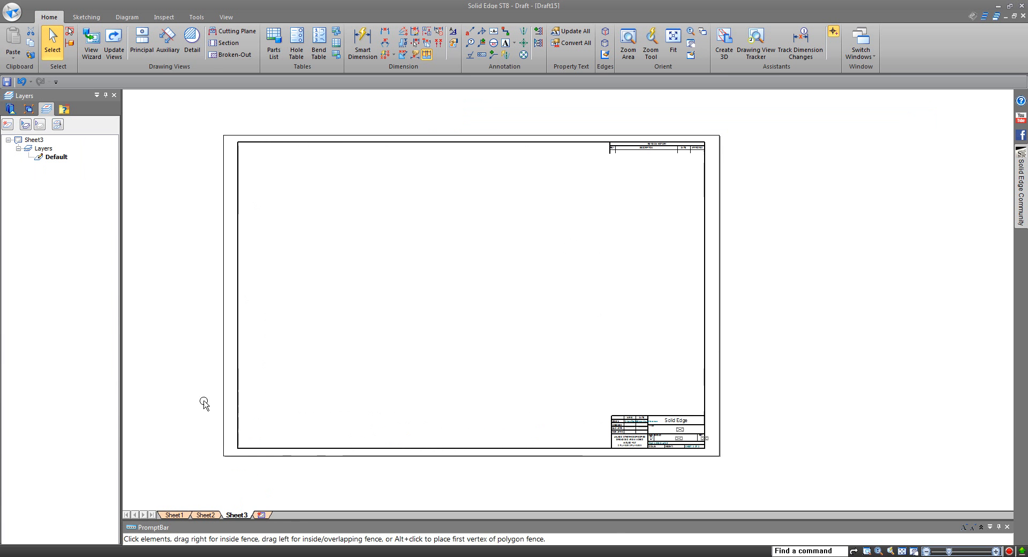
pyautogui.click(205, 514)
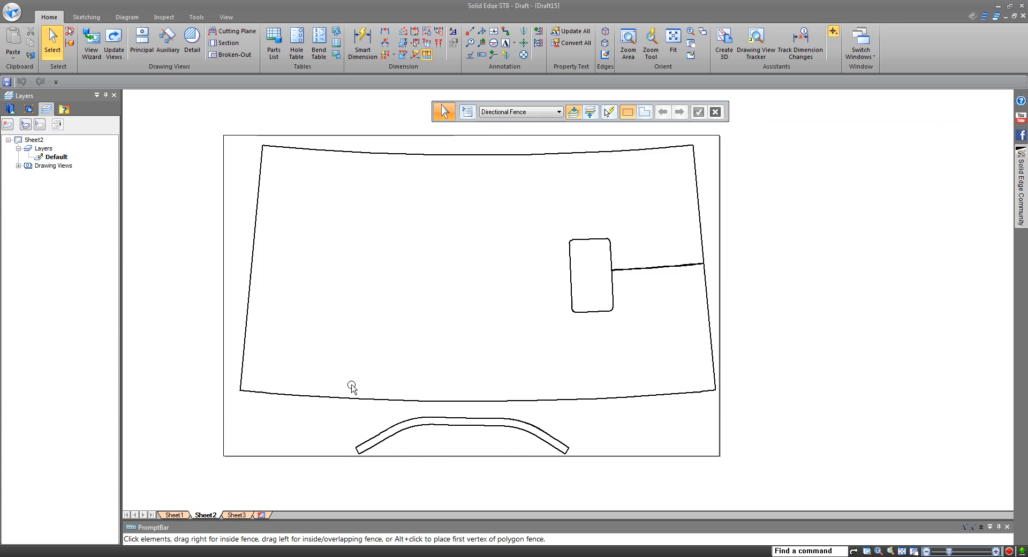
# - Adjust the IS1.par flat pattern's vertical position on Sheet2, leaving a gap above the arched IP3.par blank
pyautogui.moveTo(347, 400); pyautogui.dragTo(345, 409)
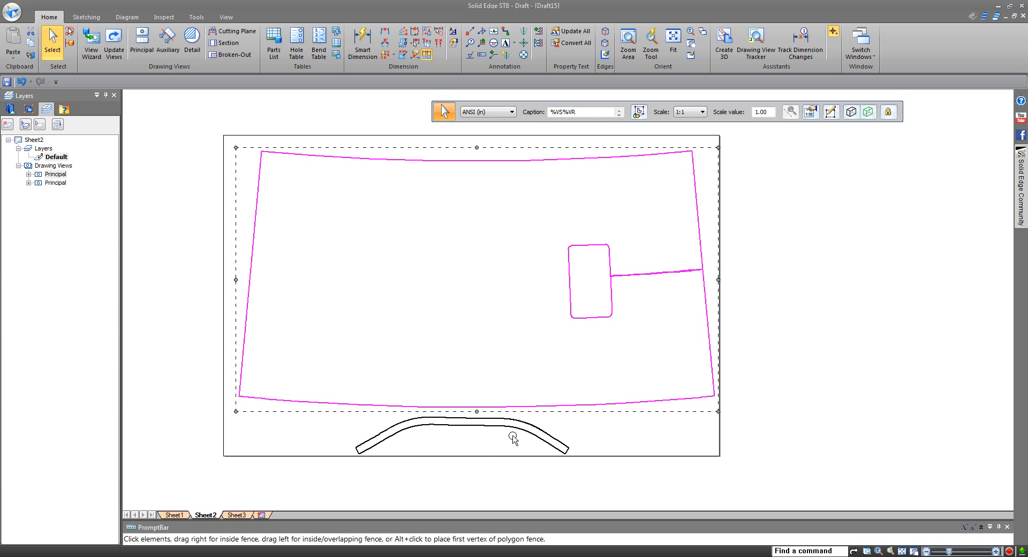
pyautogui.moveTo(516, 408); pyautogui.dragTo(516, 402)
pyautogui.click(589, 417)
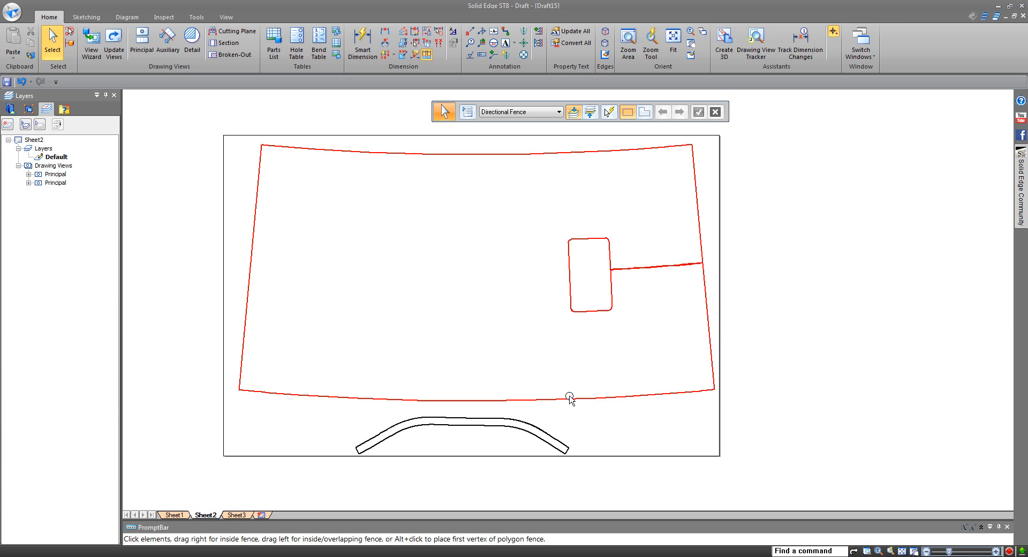
# - Add a new layer named Seam to Sheet2
pyautogui.click(86, 18)
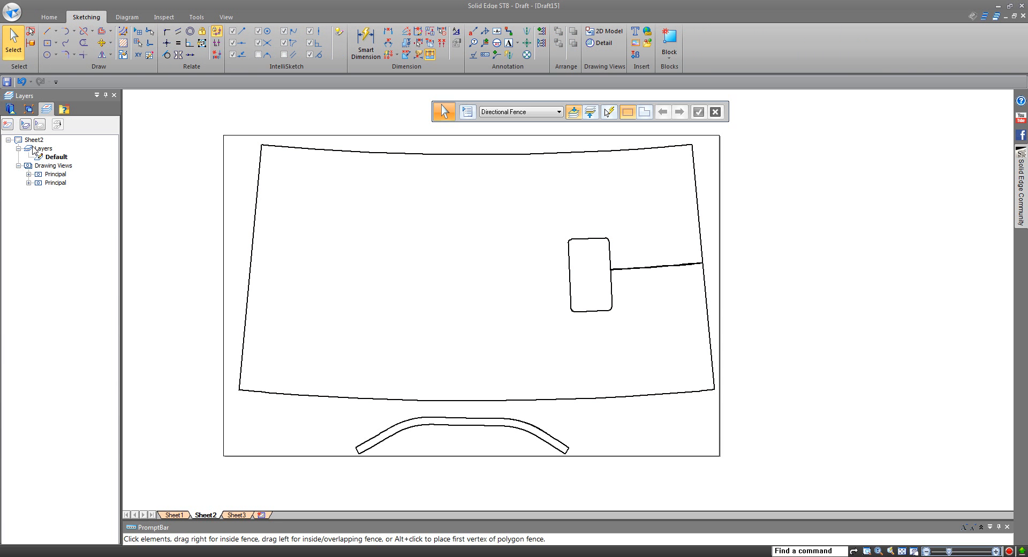
pyautogui.rightClick(33, 150)
pyautogui.click(59, 154)
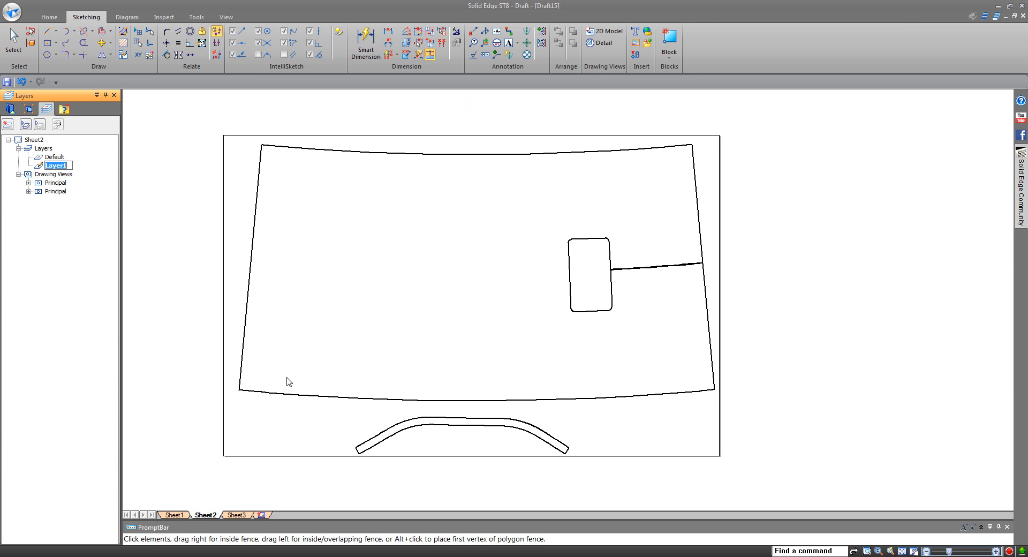
pyautogui.write('Seam')
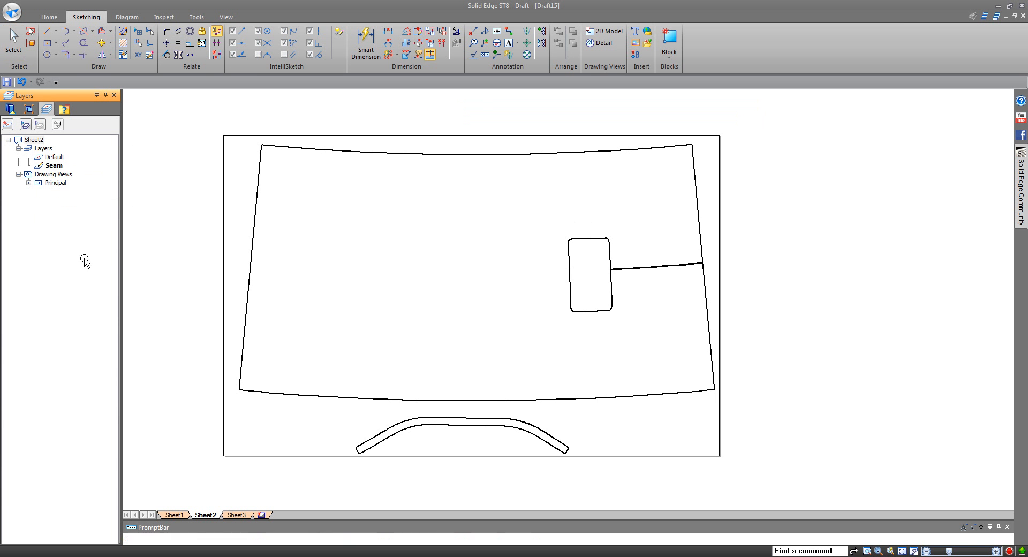
pyautogui.click(83, 255)
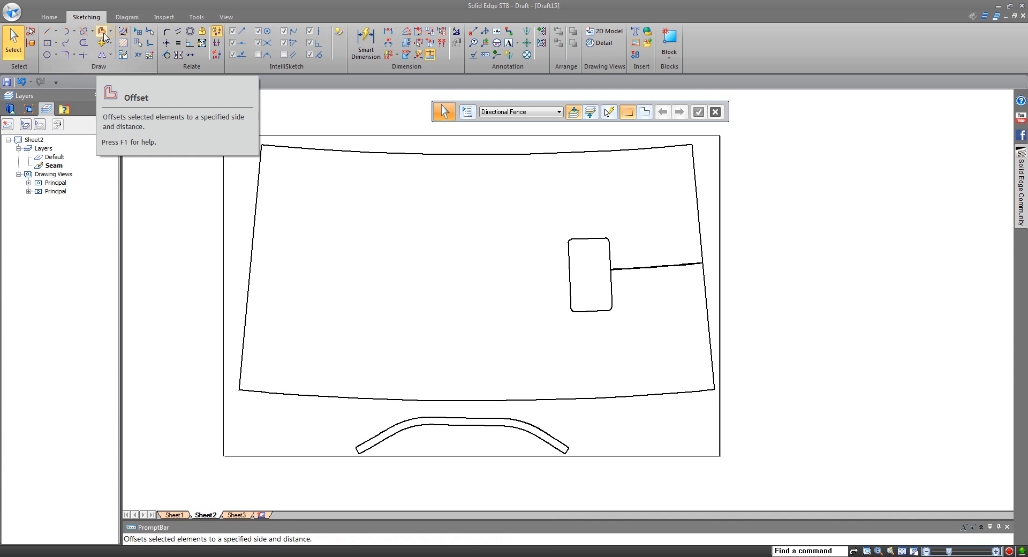
# - Try to offset all outer edges of the IS1.par flat pattern together by 0.500 in, in red
pyautogui.click(105, 33)
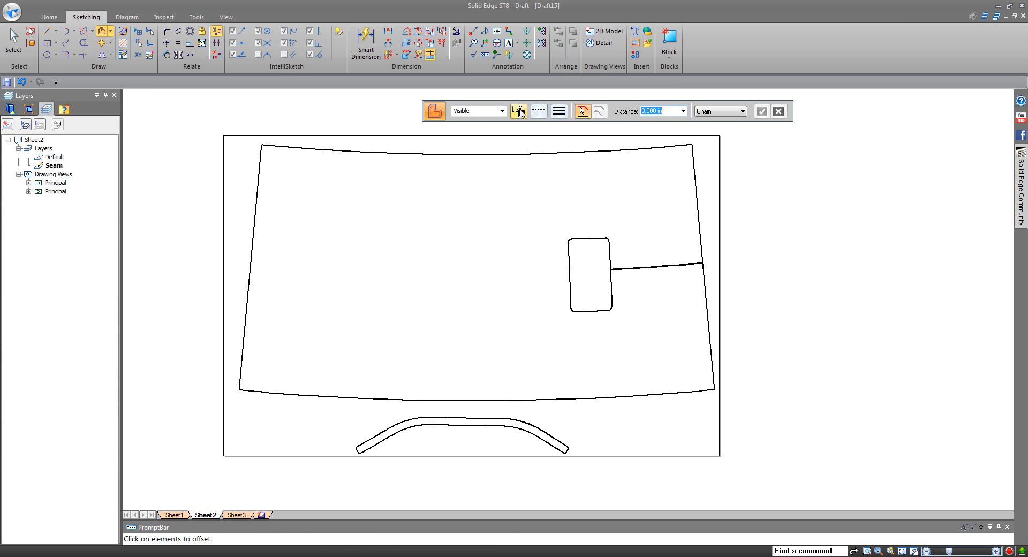
pyautogui.click(519, 111)
pyautogui.click(581, 137)
pyautogui.click(495, 157)
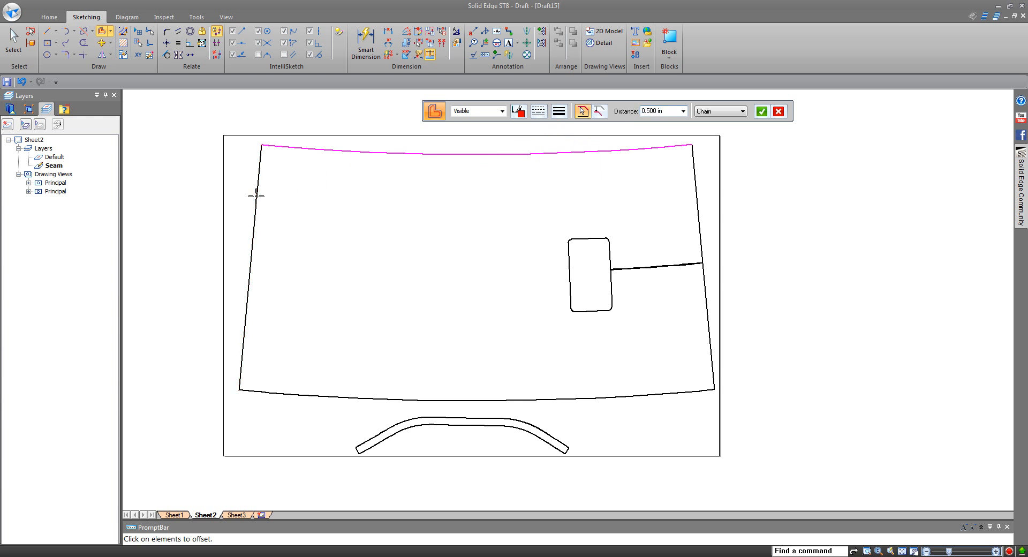
pyautogui.click(255, 195)
pyautogui.click(306, 395)
pyautogui.click(702, 220)
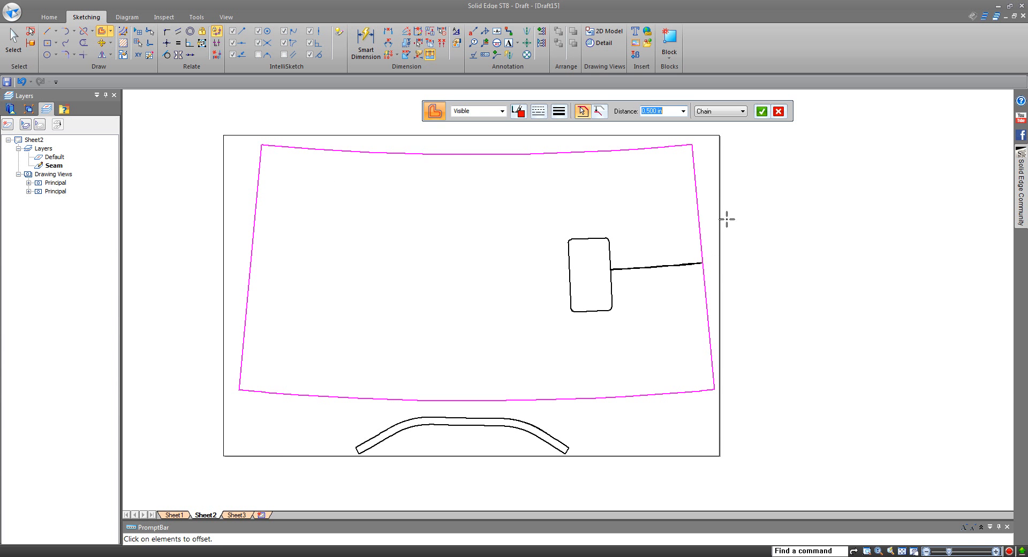
pyautogui.rightClick(757, 202)
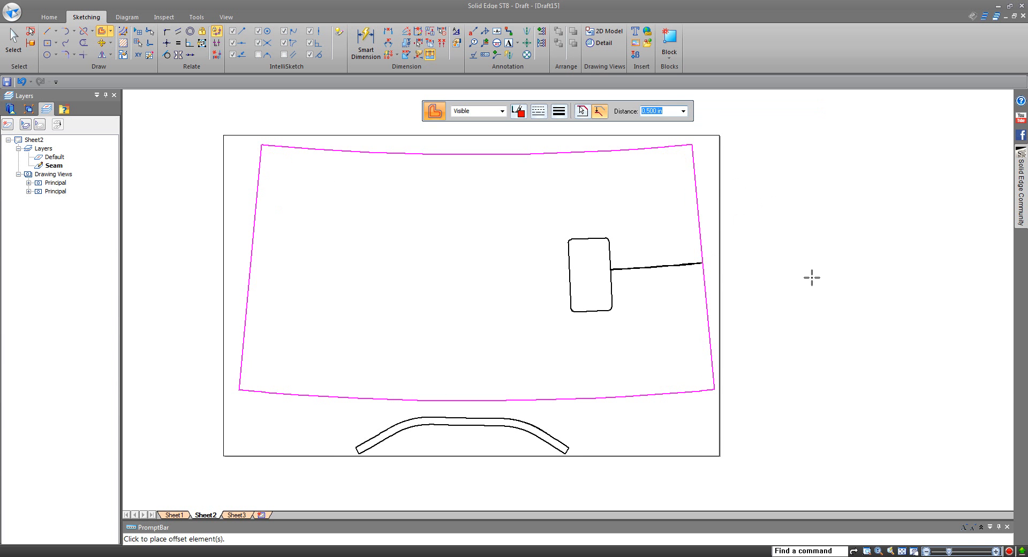
pyautogui.click(812, 277)
pyautogui.rightClick(812, 280)
pyautogui.press('Escape')
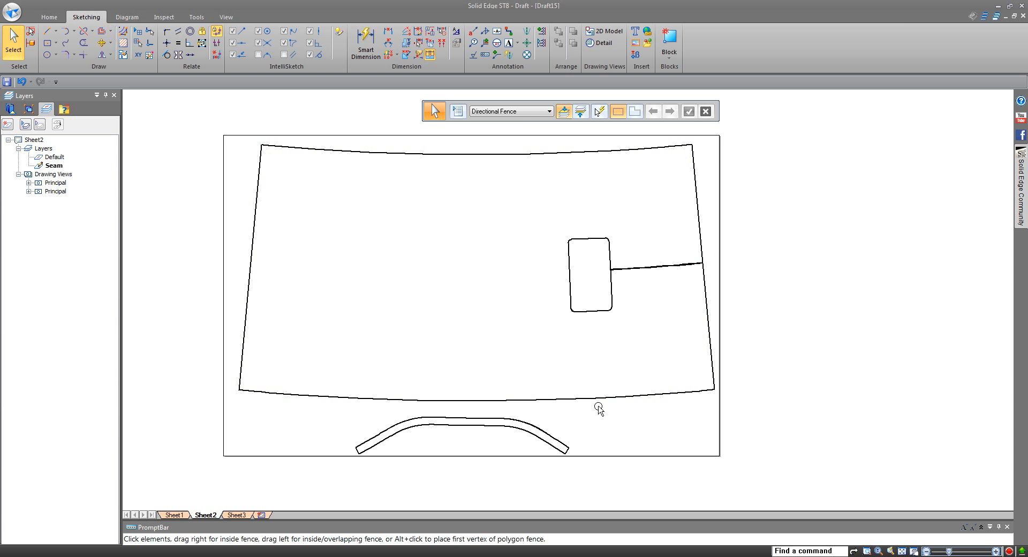
pyautogui.hotkey('ctrl', 'z')
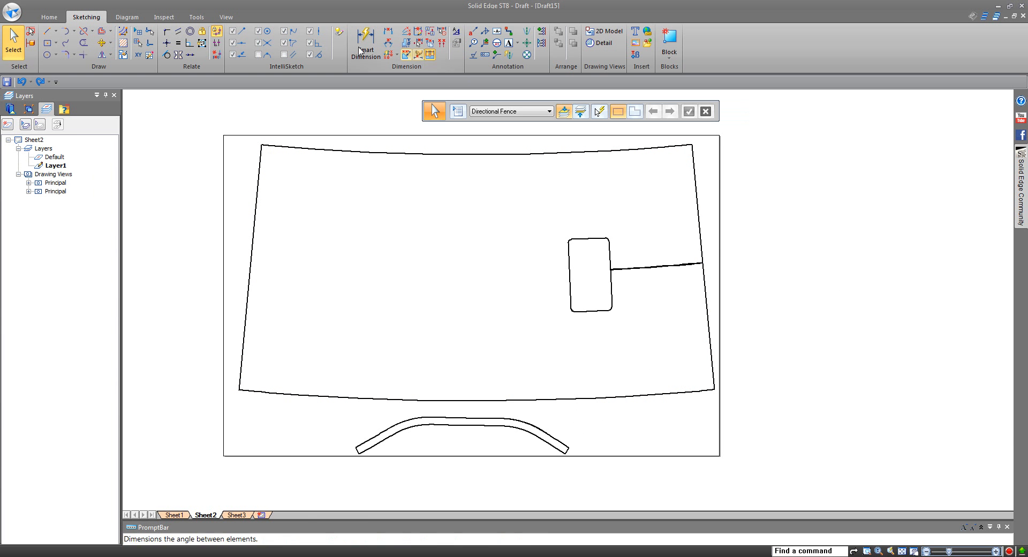
# - Offset the IS1.par flat pattern's upper and left edges outward individually by 0.500 in, in red
pyautogui.click(101, 30)
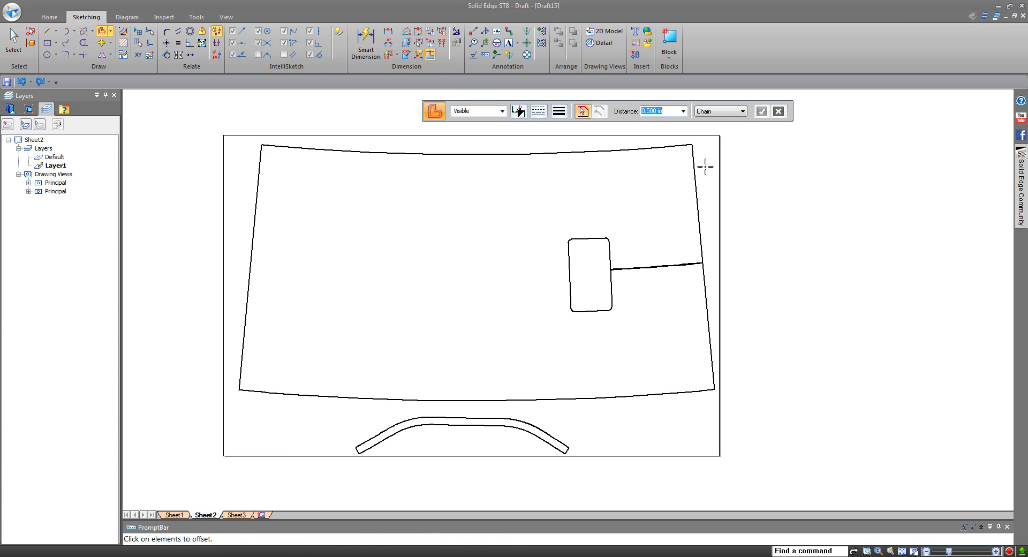
pyautogui.click(523, 113)
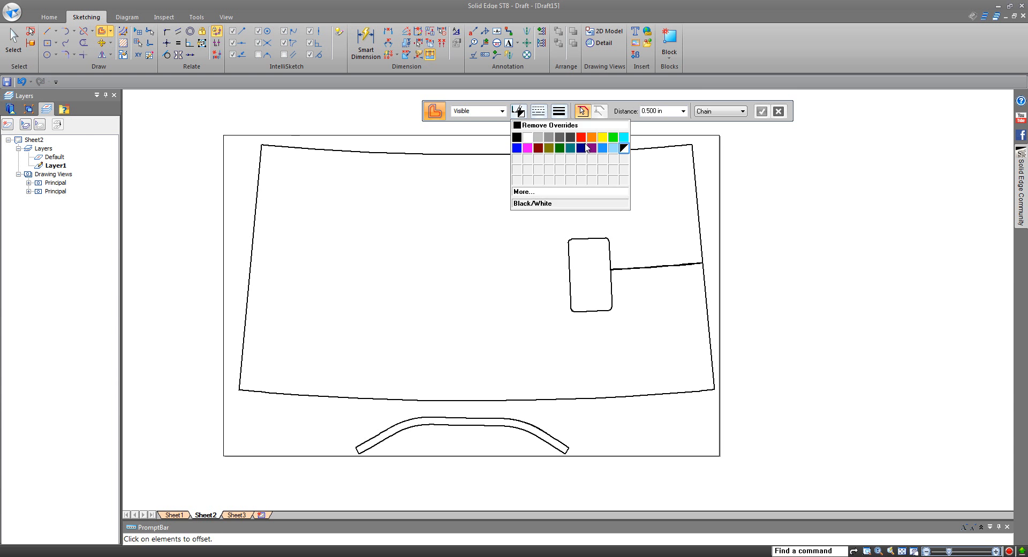
pyautogui.click(582, 139)
pyautogui.click(550, 153)
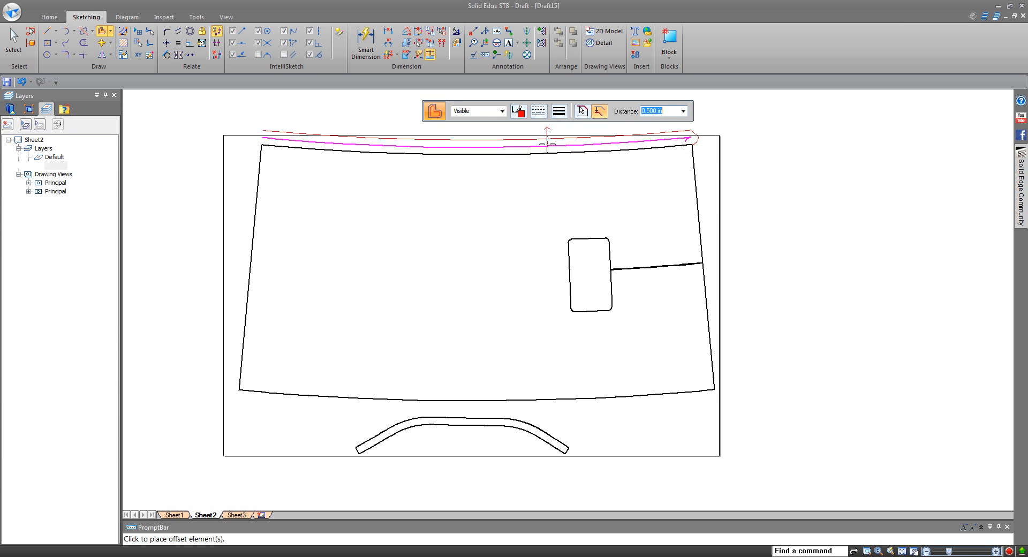
pyautogui.click(547, 143)
pyautogui.click(259, 193)
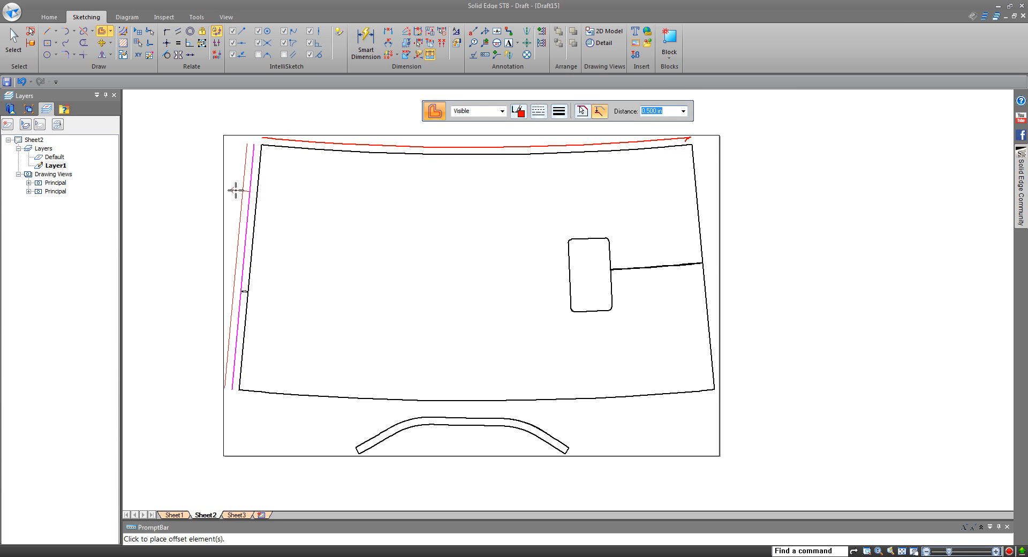
pyautogui.click(236, 190)
# - Offset the flat pattern's lower edge and both segments of its right edge outward by 0.500 in, in red
pyautogui.click(266, 392)
pyautogui.click(266, 399)
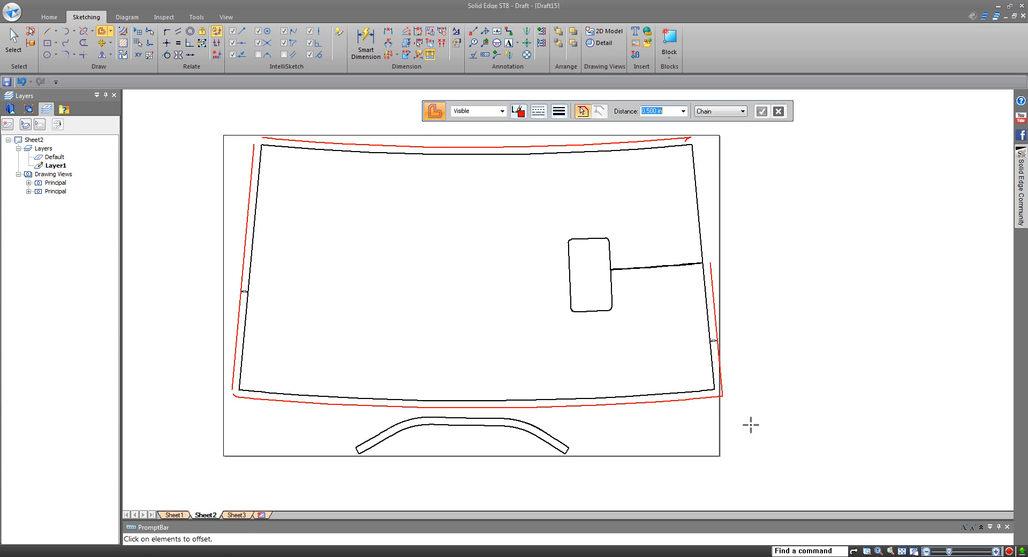
pyautogui.click(700, 243)
pyautogui.rightClick(699, 243)
pyautogui.click(718, 228)
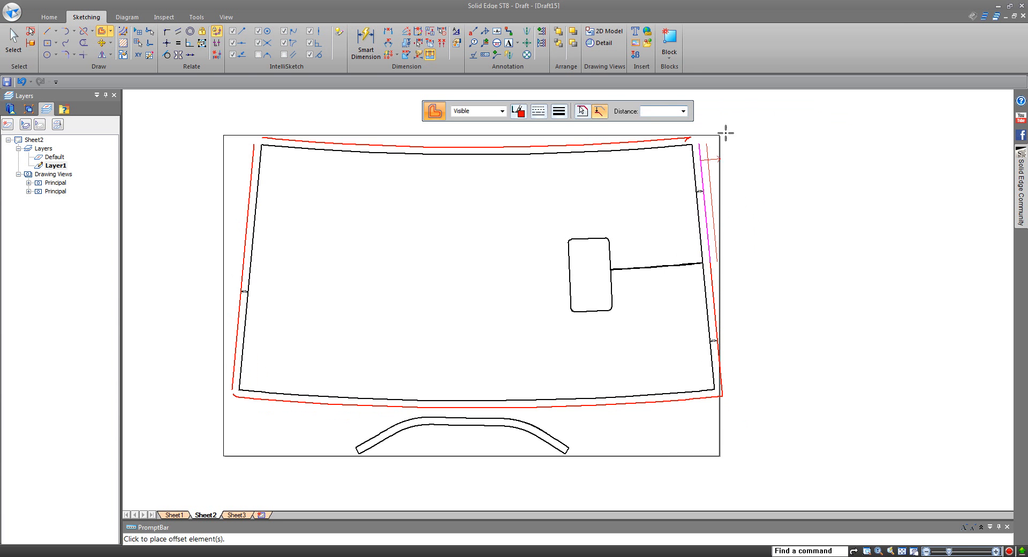
pyautogui.press('Escape')
# - Trim the hooked right end off the upper red offset against a short crossing line, and delete that line
pyautogui.scroll(6, 720, 133)
pyautogui.scroll(3, 590, 201)
pyautogui.moveTo(621, 249); pyautogui.dragTo(682, 339, button='middle')
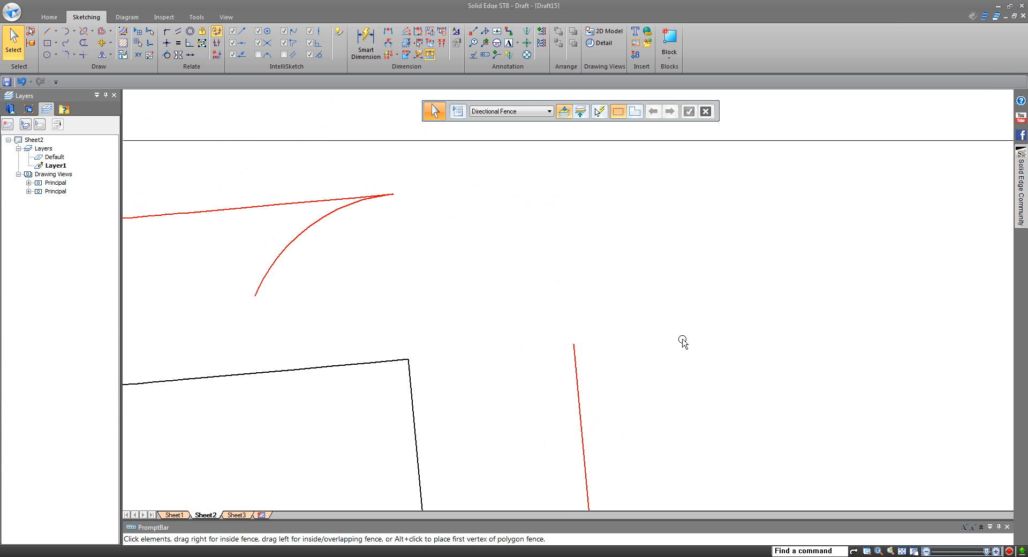
pyautogui.scroll(-3, 420, 339)
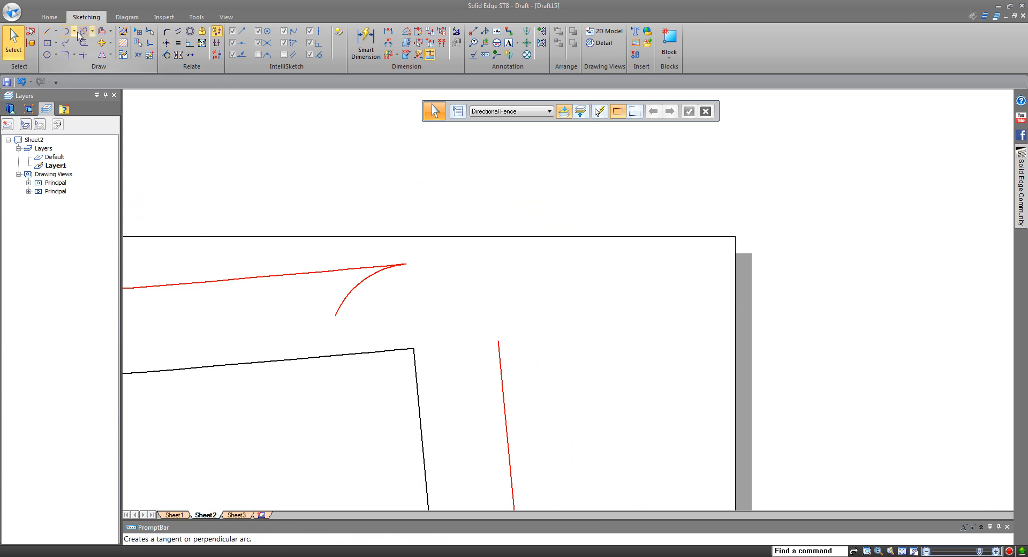
pyautogui.click(48, 31)
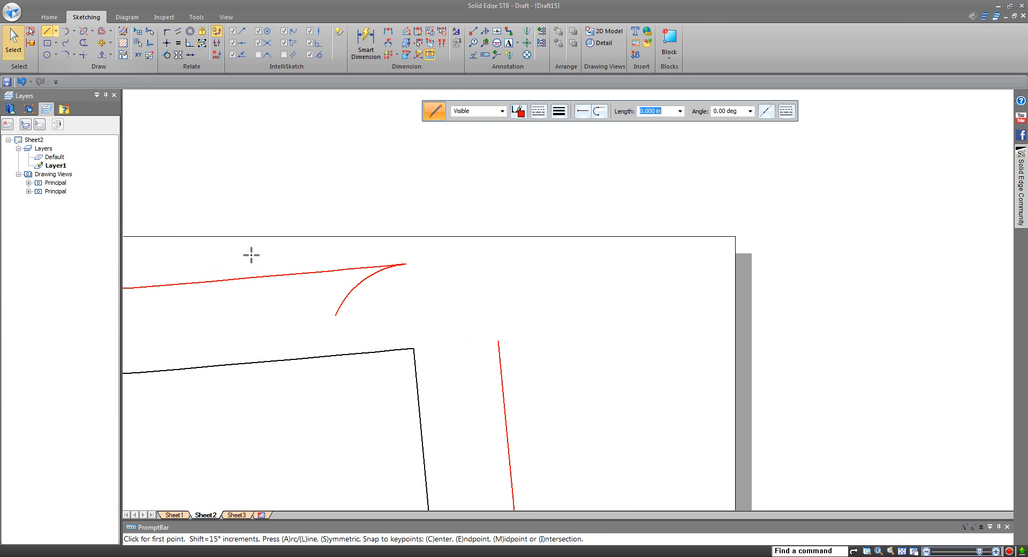
pyautogui.click(83, 43)
pyautogui.click(323, 271)
pyautogui.press('Escape')
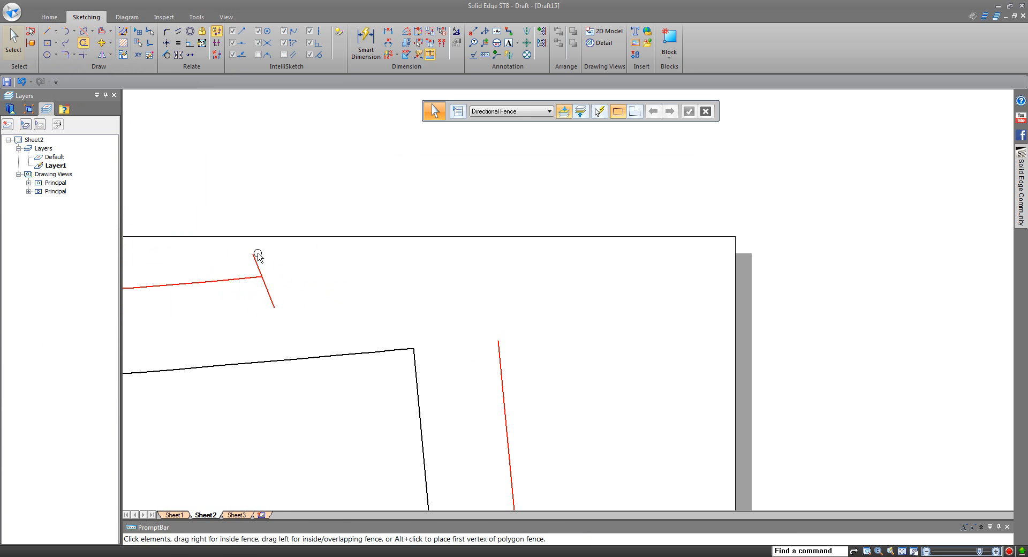
pyautogui.click(256, 260)
pyautogui.press('Delete')
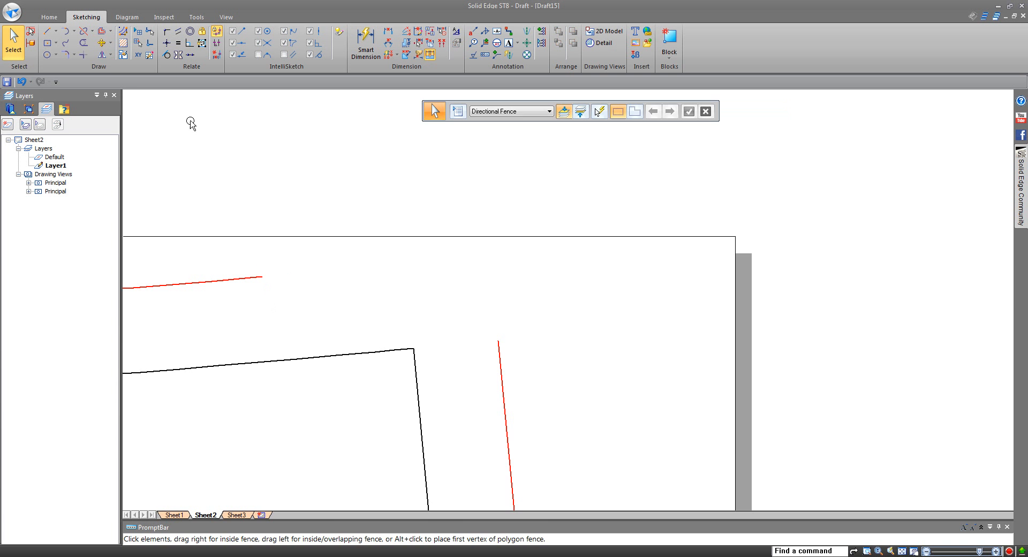
# - Join the upper red offset to the right and left side offsets with Trim Corner, forming two sharp upper corners
pyautogui.click(83, 54)
pyautogui.click(228, 277)
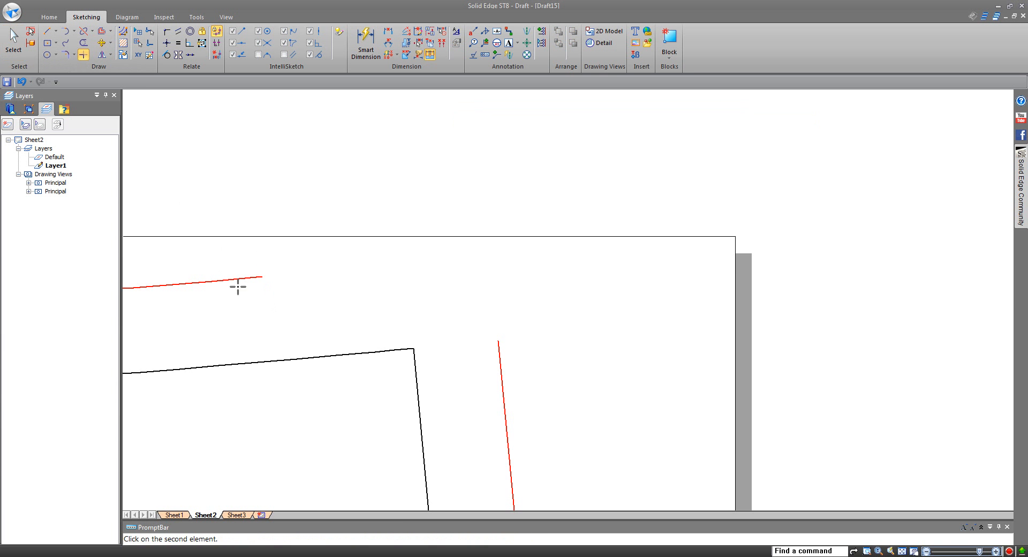
pyautogui.click(504, 372)
pyautogui.scroll(-5, 598, 364)
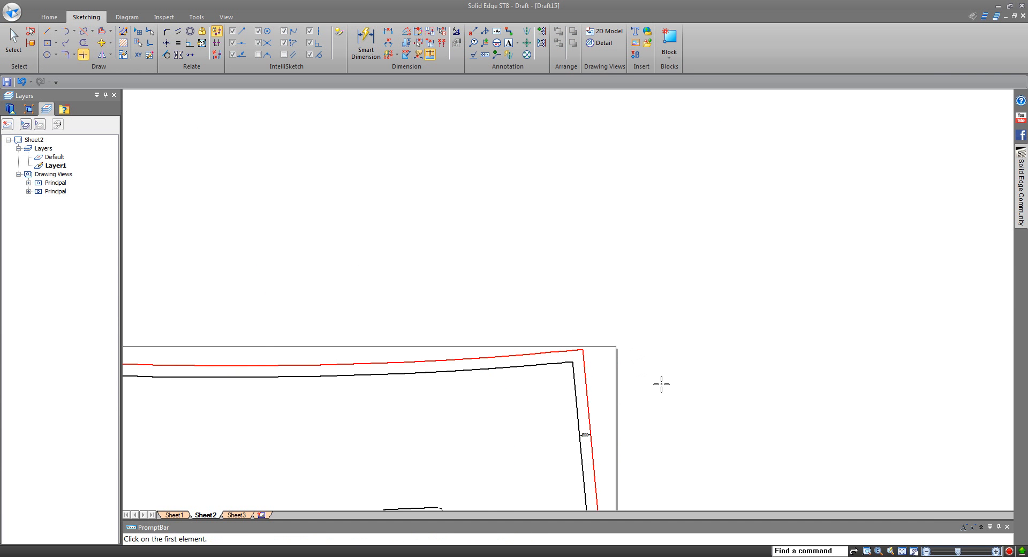
pyautogui.scroll(-3, 661, 384)
pyautogui.scroll(5, 439, 385)
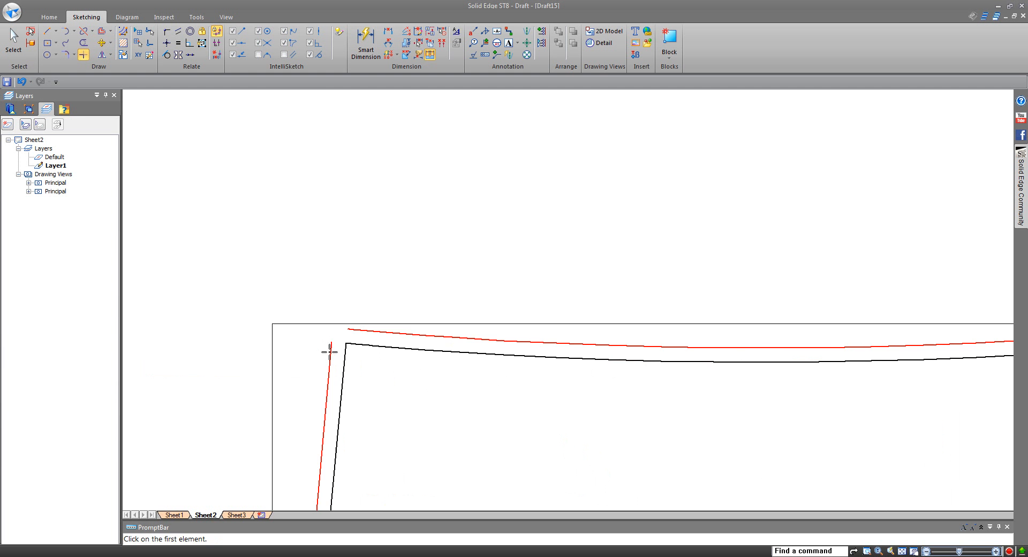
pyautogui.scroll(-5, 340, 291)
pyautogui.scroll(3, 337, 360)
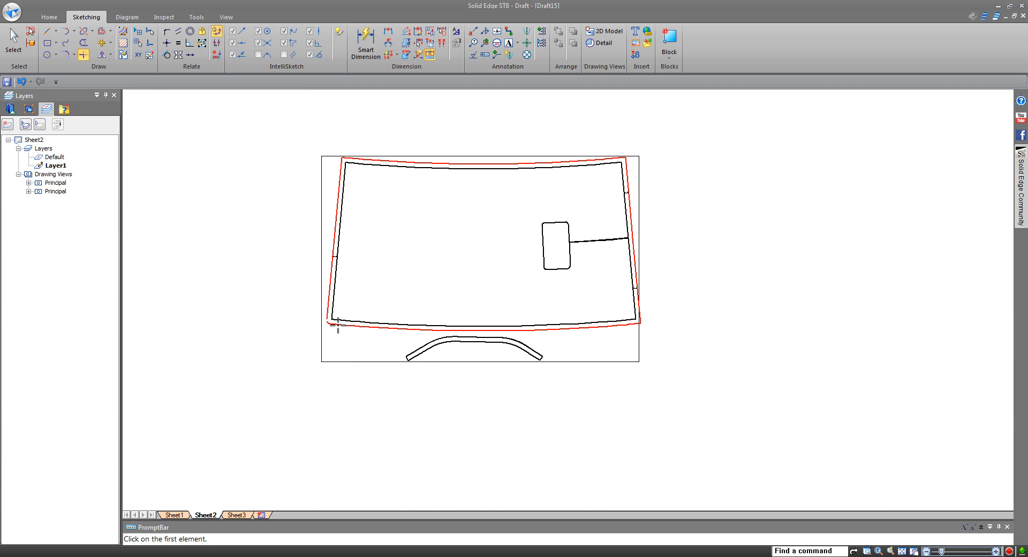
# - Trim the rounded left end off the lower red offset against a short crossing line, and delete that line
pyautogui.scroll(8, 338, 325)
pyautogui.moveTo(338, 358); pyautogui.dragTo(388, 390, button='middle')
pyautogui.press('Escape')
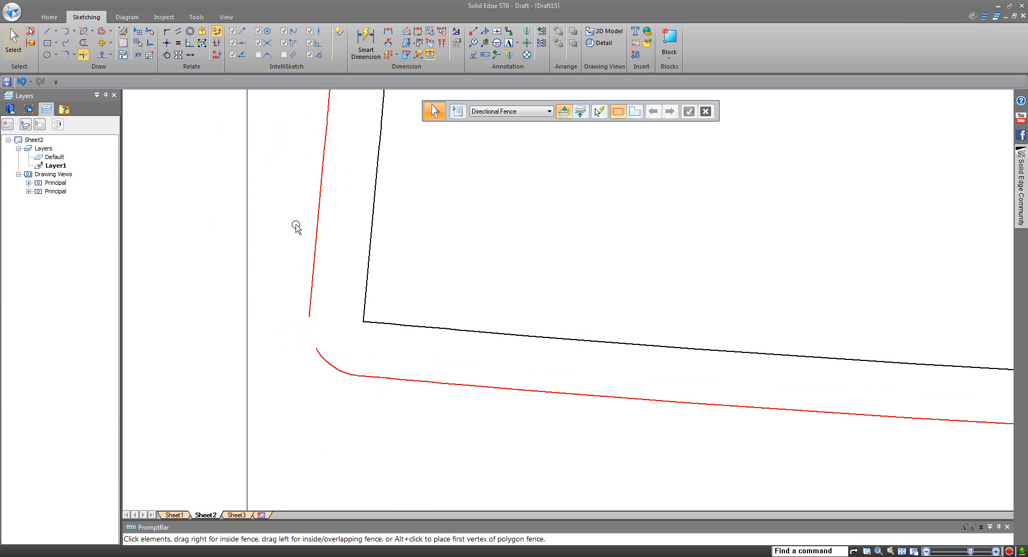
pyautogui.click(47, 31)
pyautogui.click(395, 290)
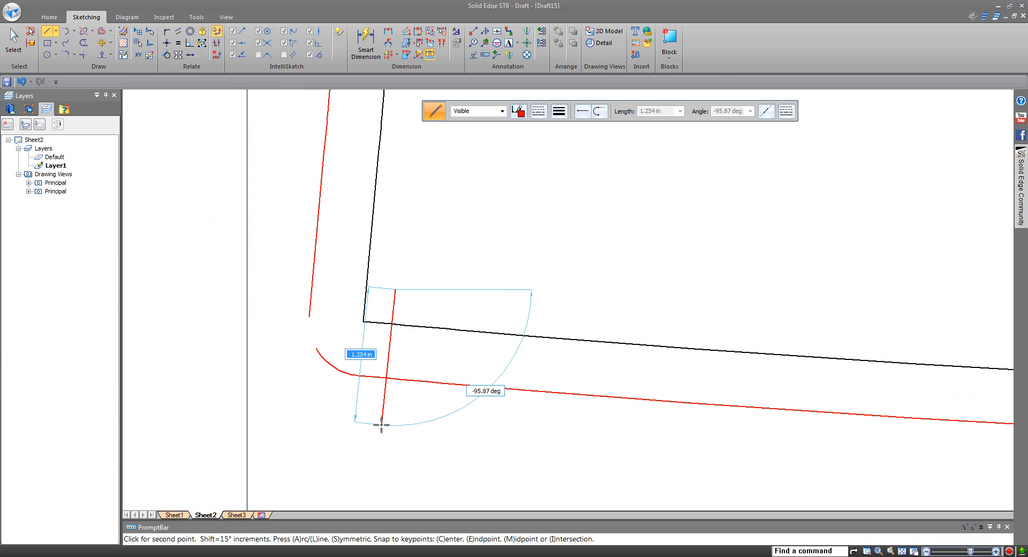
pyautogui.click(381, 424)
pyautogui.click(83, 42)
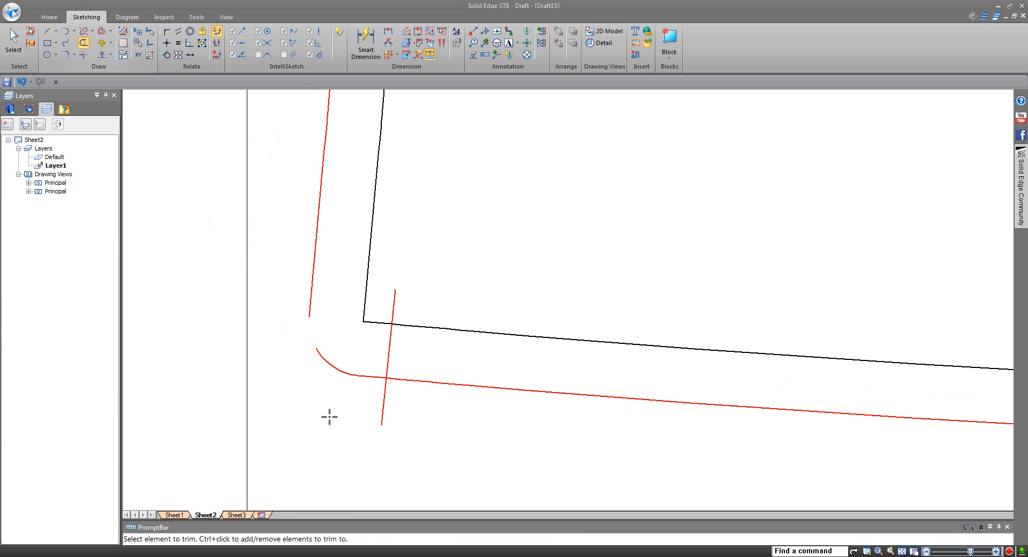
pyautogui.click(356, 376)
pyautogui.press('Escape')
pyautogui.click(386, 361)
pyautogui.press('Delete')
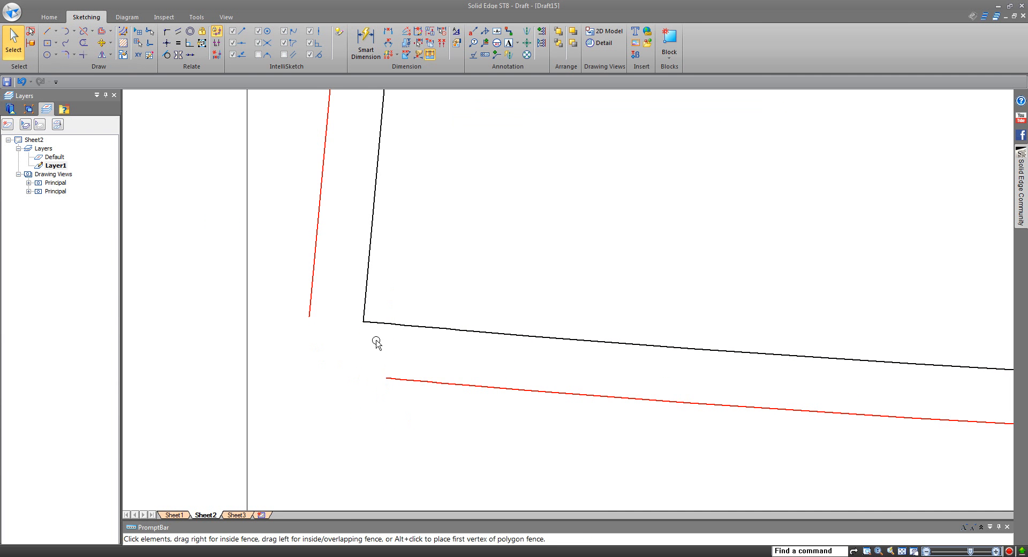
# - Join the left and lower red offsets into a sharp lower-left corner with Trim Corner
pyautogui.click(83, 54)
pyautogui.moveTo(298, 202); pyautogui.dragTo(470, 432)
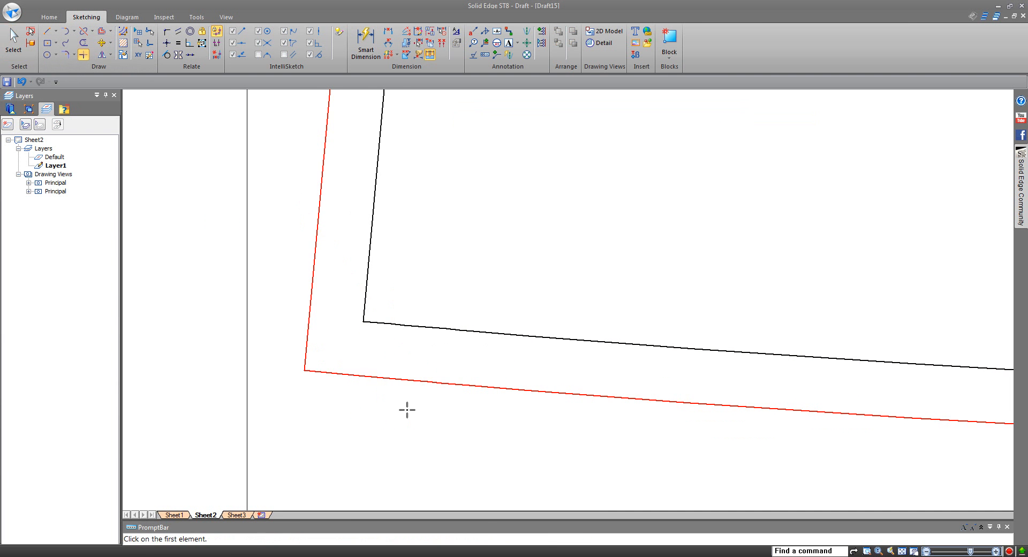
pyautogui.scroll(-5, 222, 328)
pyautogui.moveTo(572, 425); pyautogui.dragTo(482, 445, button='middle')
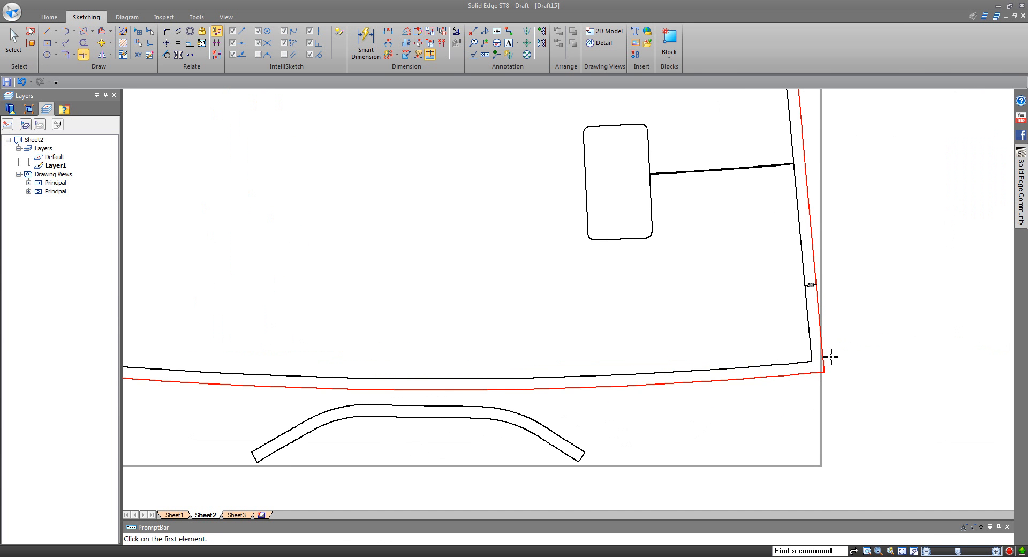
pyautogui.scroll(-3, 844, 418)
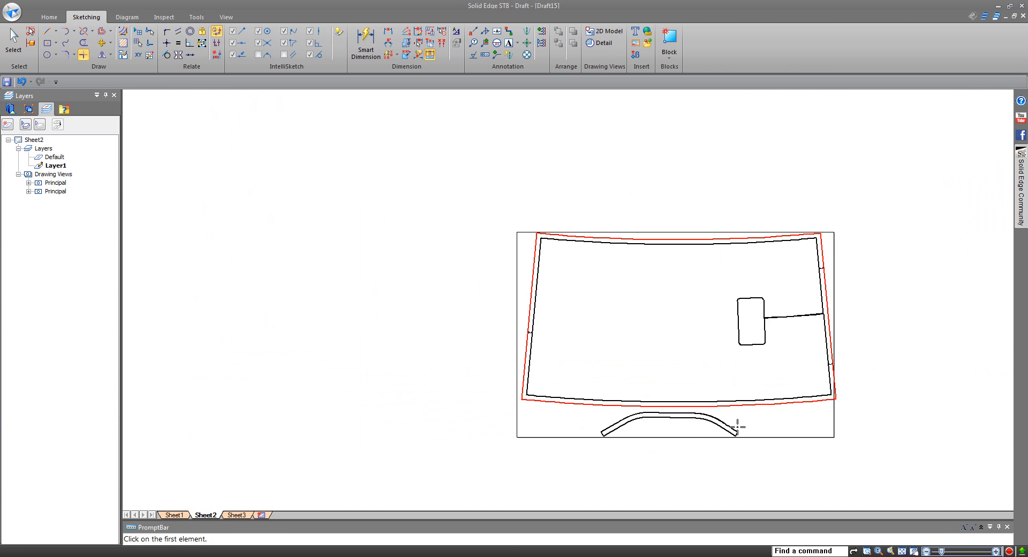
# - Move the arched IP3.par blank up inside the IS1.par outline, placing it left of the rounded rectangular cutout
pyautogui.scroll(3, 682, 424)
pyautogui.moveTo(683, 424); pyautogui.dragTo(543, 359, button='middle')
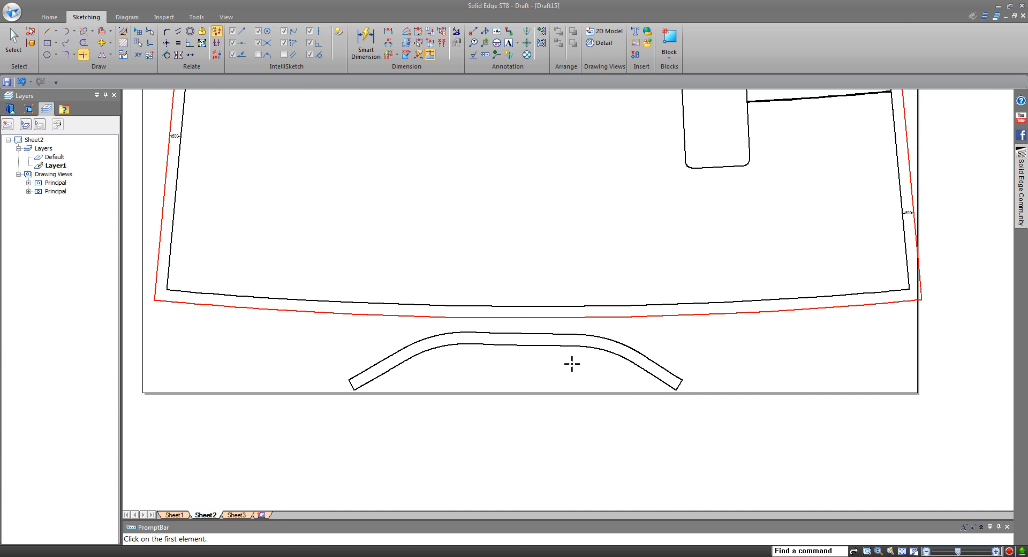
pyautogui.press('Escape')
pyautogui.moveTo(546, 346); pyautogui.dragTo(525, 172)
pyautogui.moveTo(524, 315); pyautogui.dragTo(513, 427, button='middle')
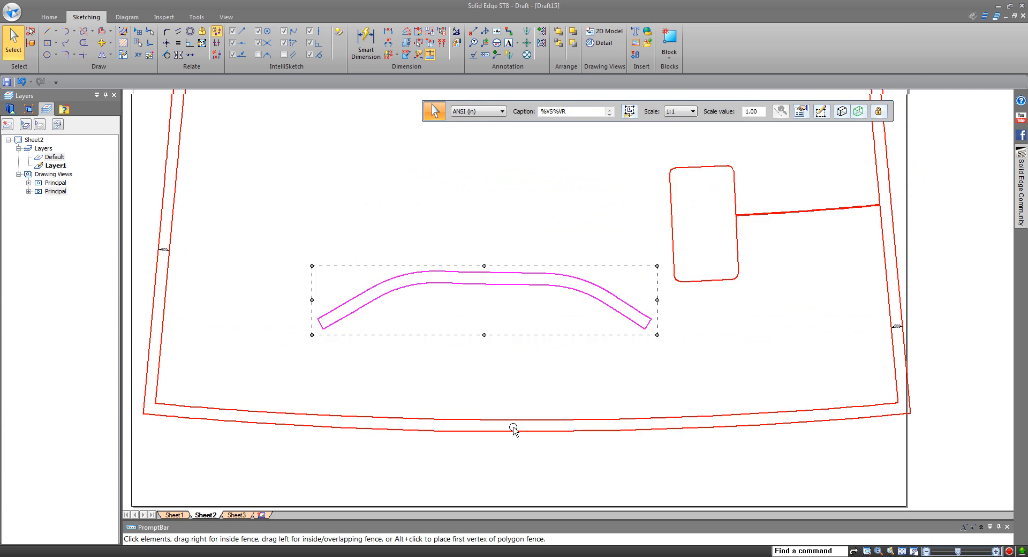
pyautogui.moveTo(489, 321); pyautogui.dragTo(446, 322)
pyautogui.click(410, 239)
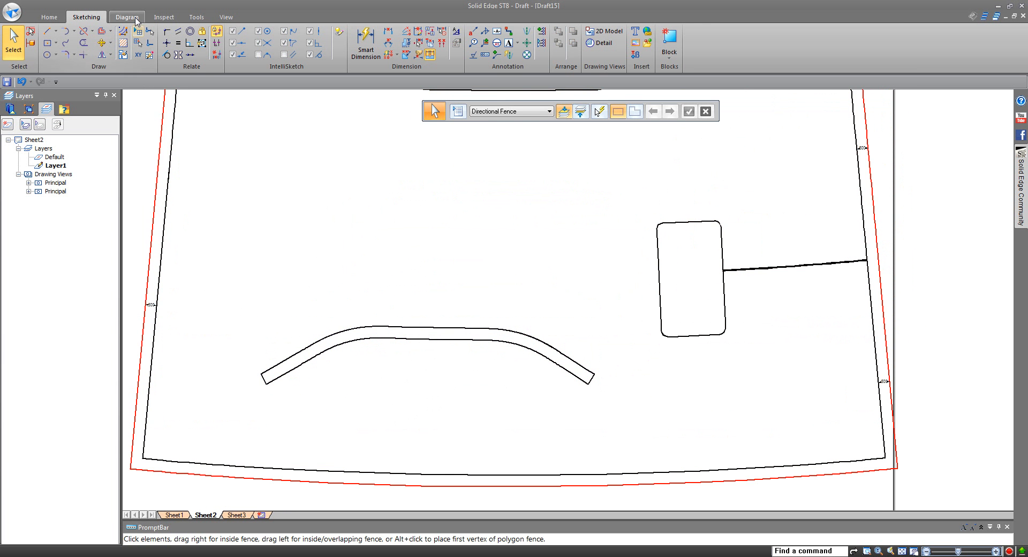
# - Create a new layer named Seam on Sheet2
pyautogui.click(101, 30)
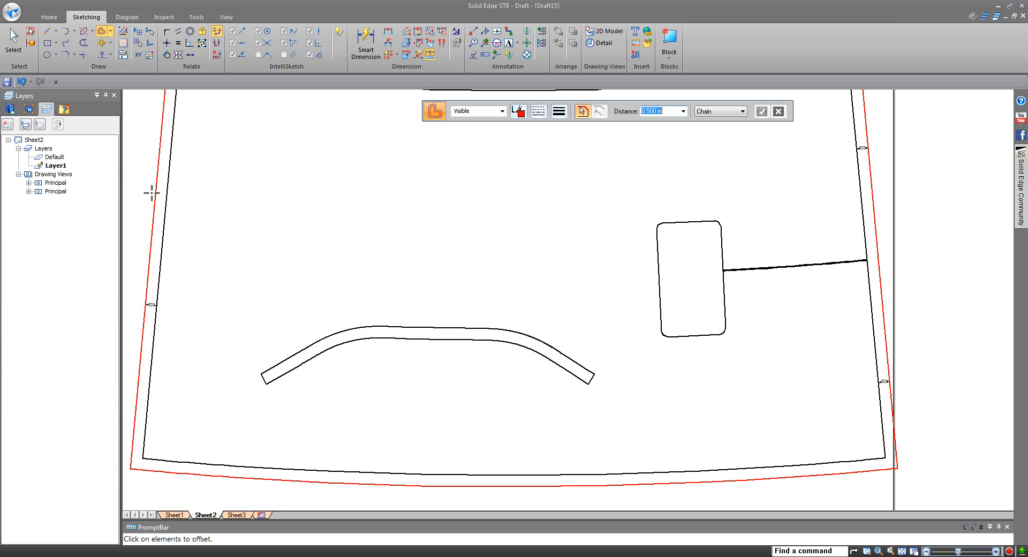
pyautogui.press('Escape')
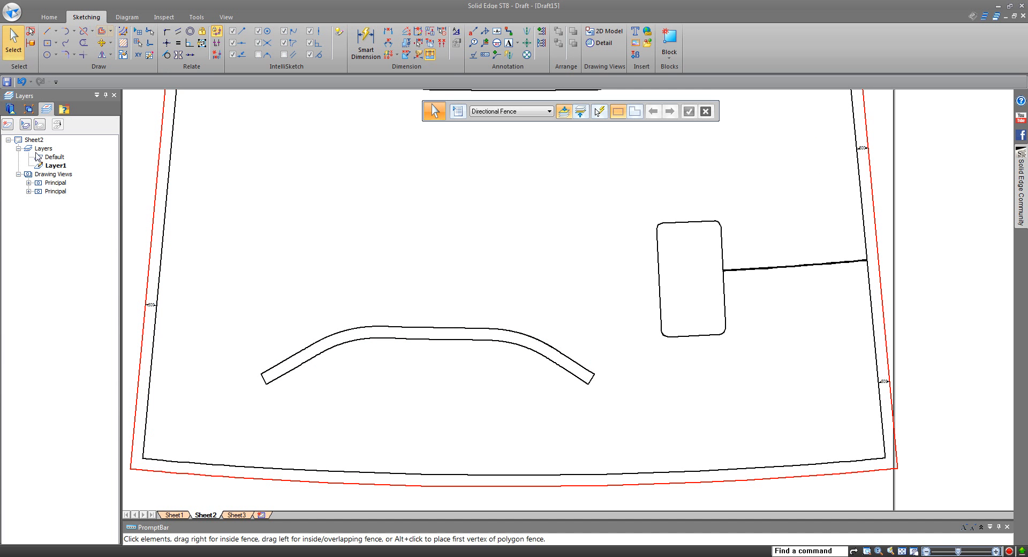
pyautogui.rightClick(44, 148)
pyautogui.click(68, 155)
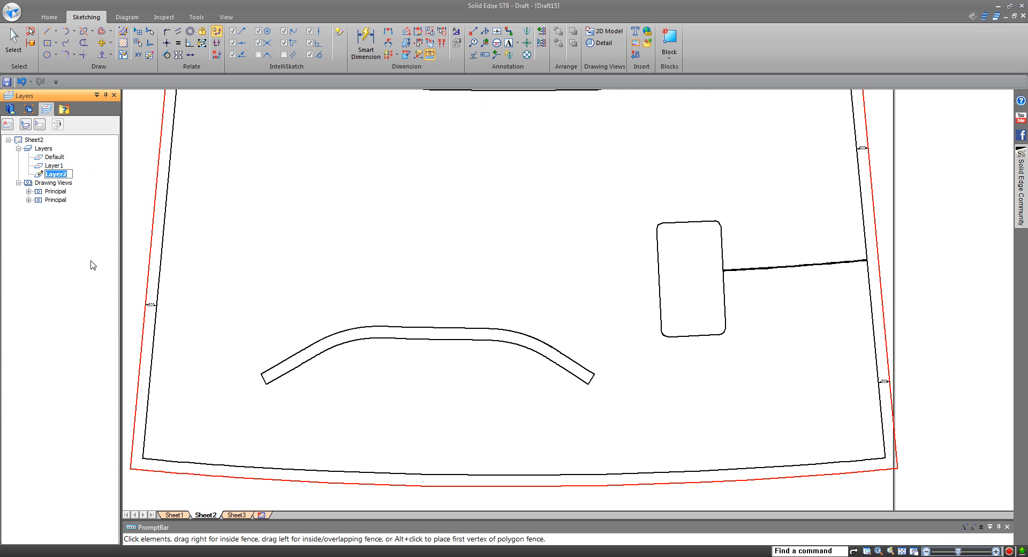
pyautogui.write('Seam')
pyautogui.press('Return')
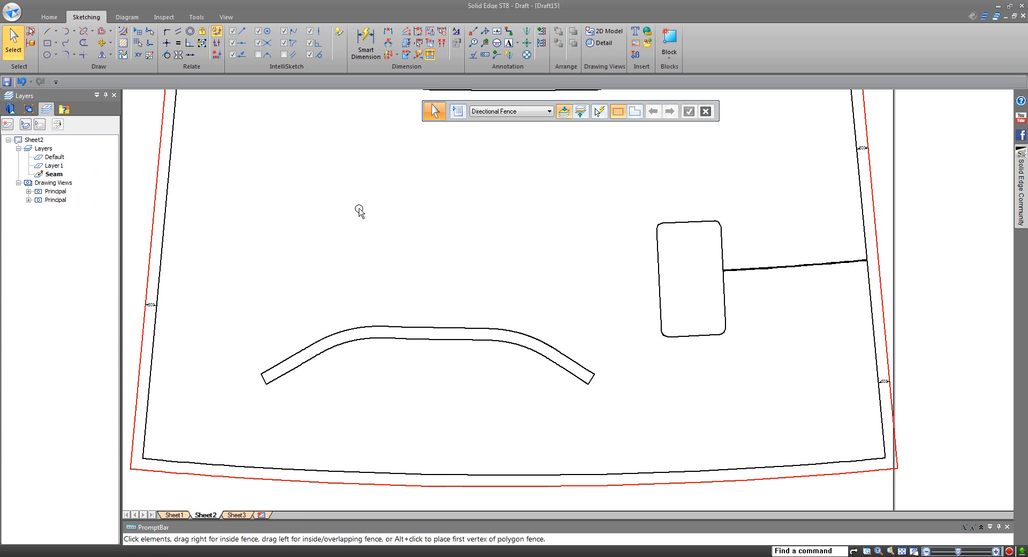
# - Try to offset the entire outline of the arched blank as one chain by 0.500 in
pyautogui.click(102, 30)
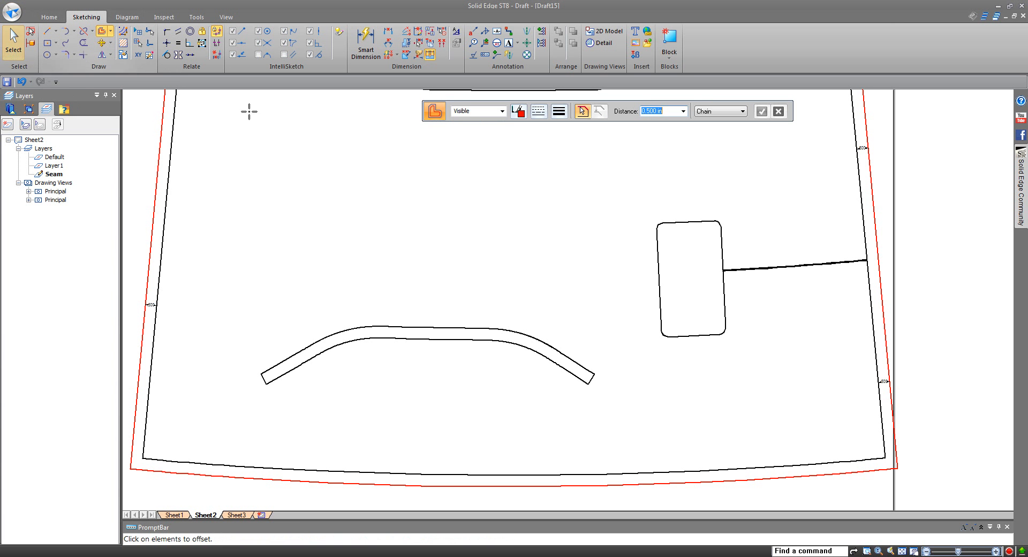
pyautogui.click(477, 332)
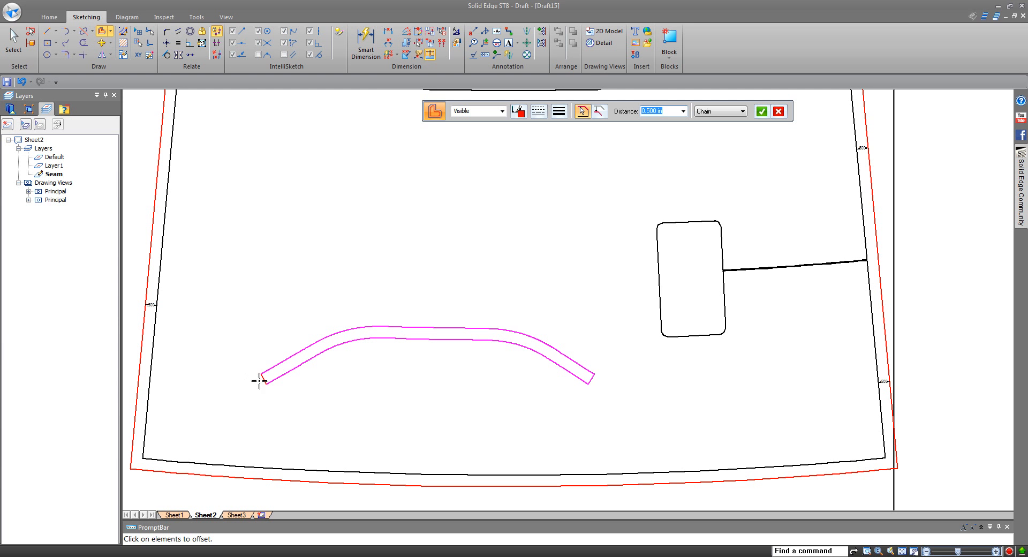
pyautogui.click(594, 397)
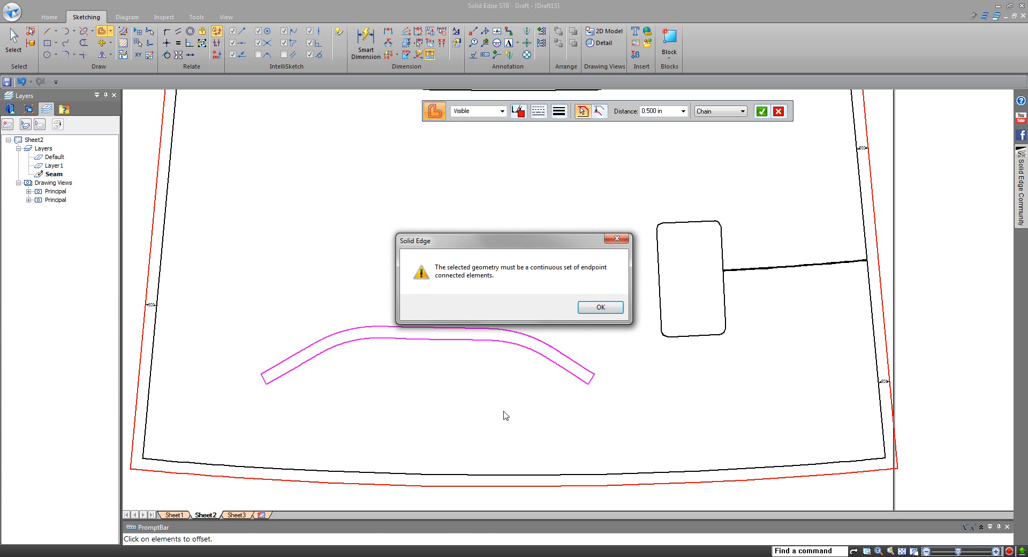
pyautogui.click(599, 308)
pyautogui.press('Escape')
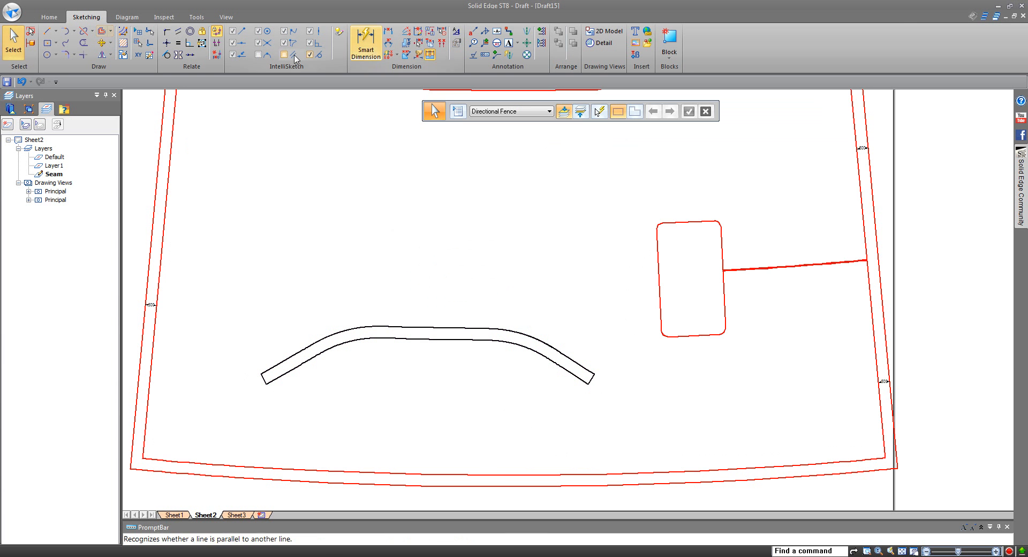
# - Offset the arched blank's upper edge, together with its right end, outward by 0.500 in
pyautogui.click(101, 31)
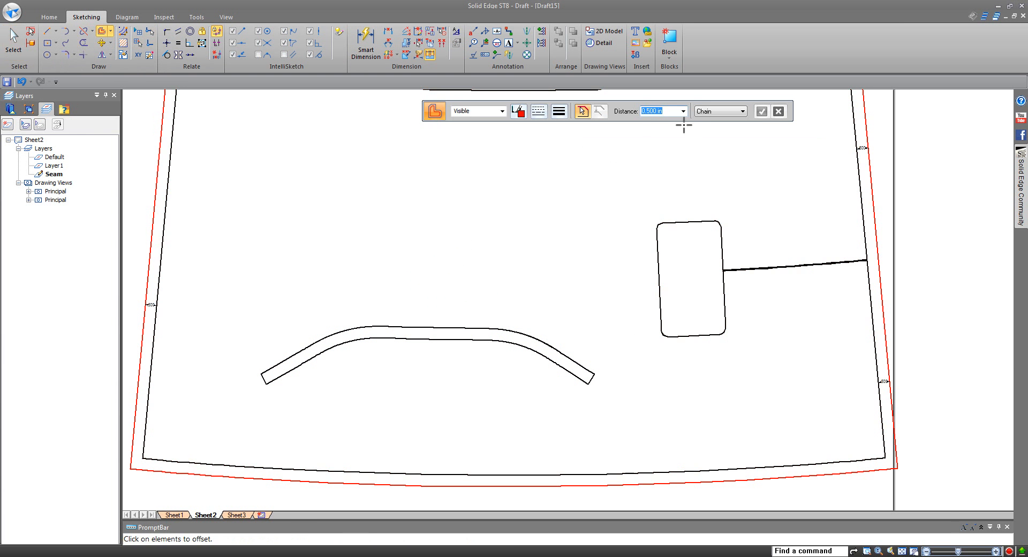
pyautogui.click(438, 328)
pyautogui.rightClick(440, 330)
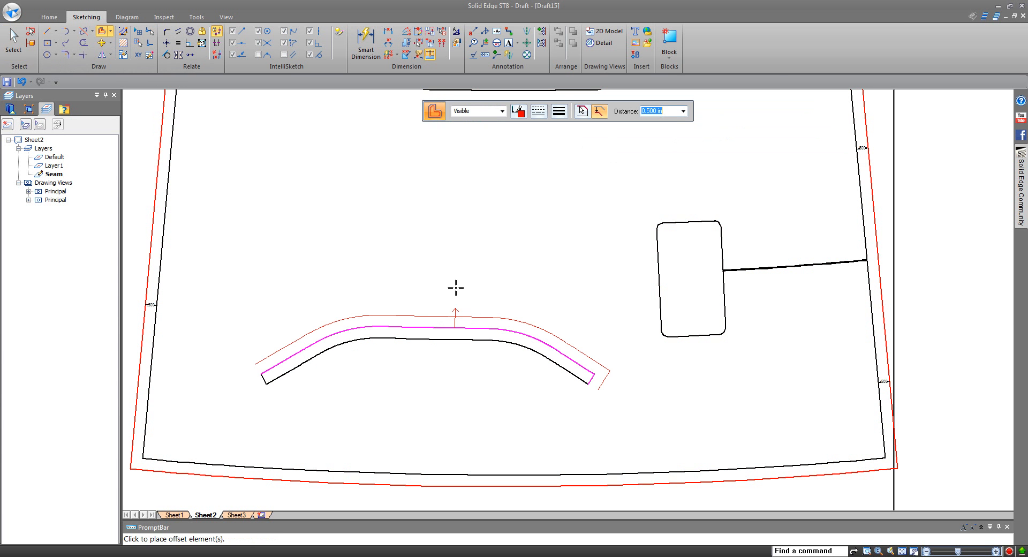
pyautogui.click(455, 287)
pyautogui.rightClick(455, 288)
# - Offset the arched blank's lower edge and left end outward by 0.500 in
pyautogui.click(451, 347)
pyautogui.rightClick(445, 341)
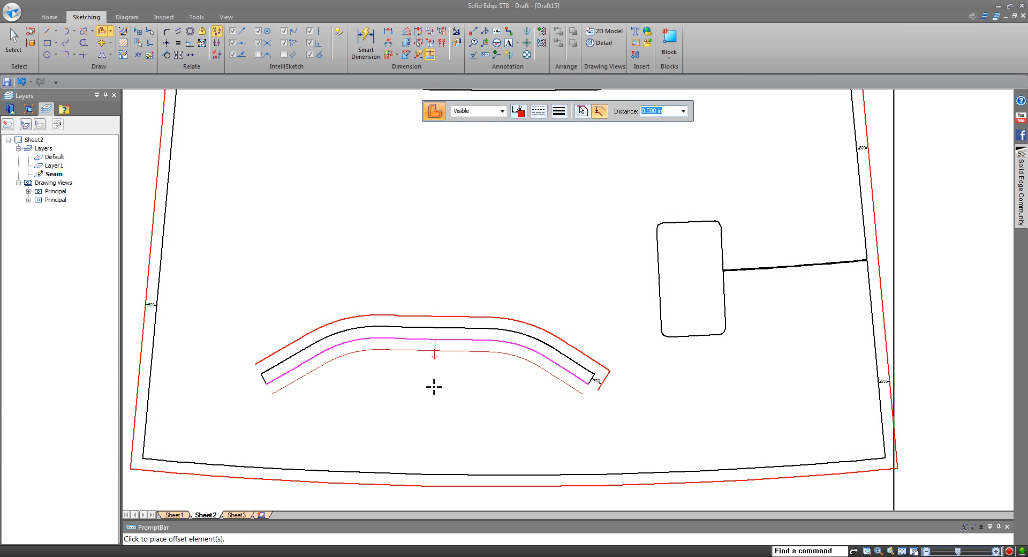
pyautogui.click(406, 386)
pyautogui.click(262, 375)
pyautogui.rightClick(250, 384)
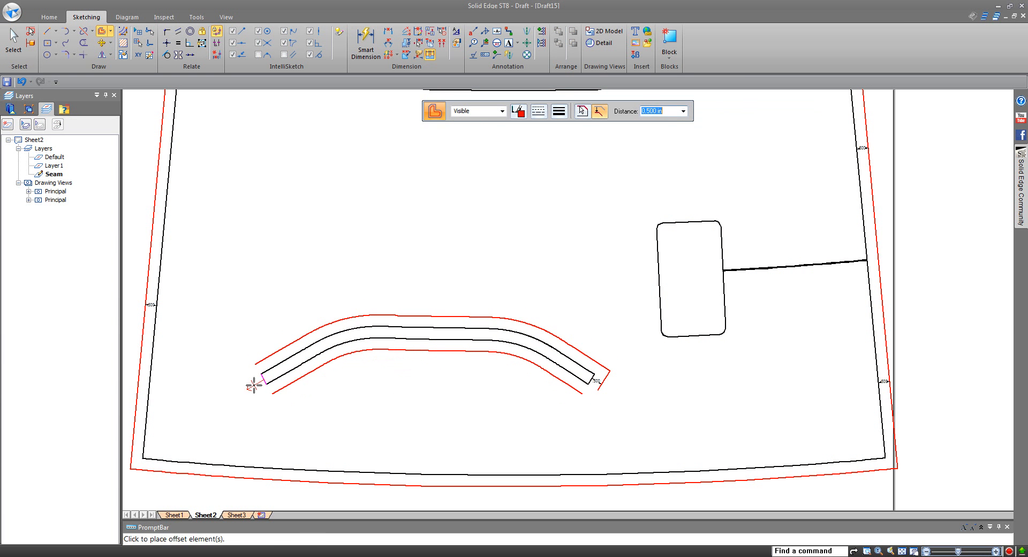
pyautogui.click(254, 383)
pyautogui.press('Escape')
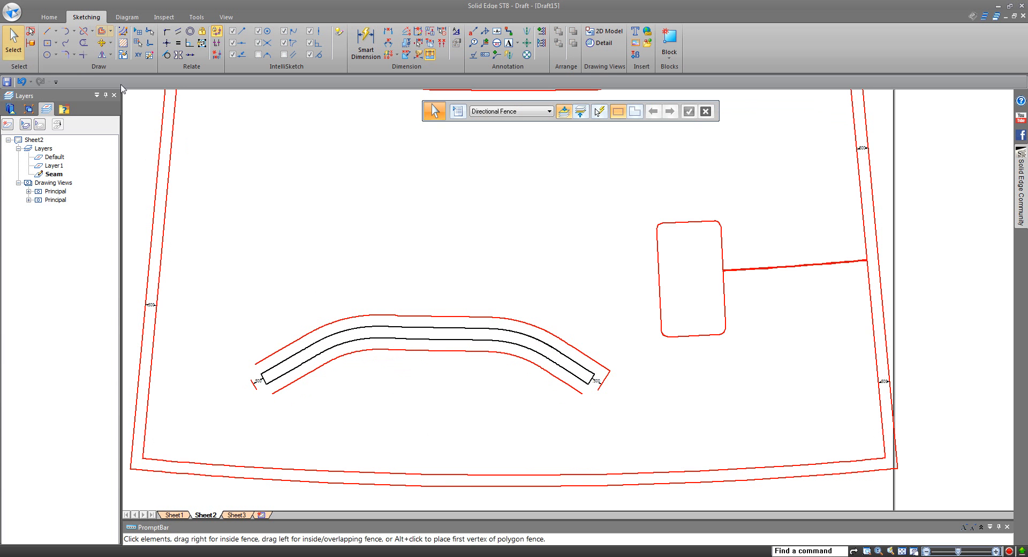
# - Close the arched blank's red offset with Trim Corner at both left corners and the lower-right corner
pyautogui.click(83, 54)
pyautogui.click(252, 381)
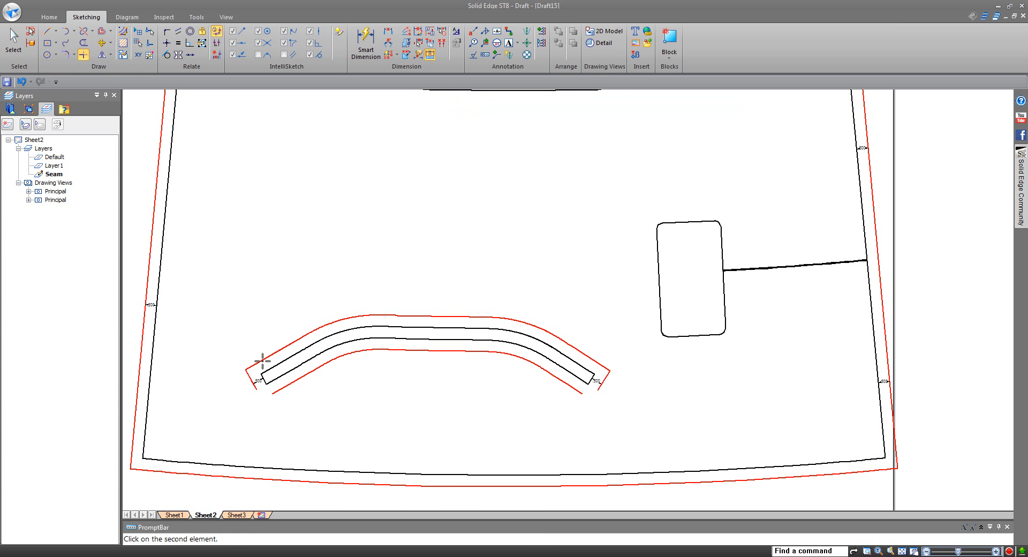
pyautogui.click(263, 360)
pyautogui.click(254, 384)
pyautogui.click(278, 390)
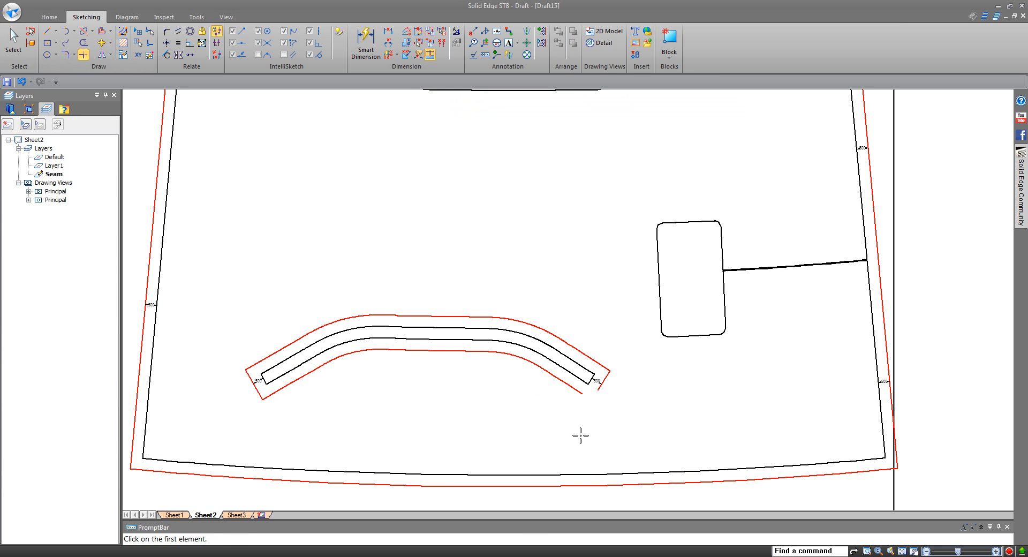
pyautogui.click(603, 382)
pyautogui.click(581, 393)
pyautogui.press('Escape')
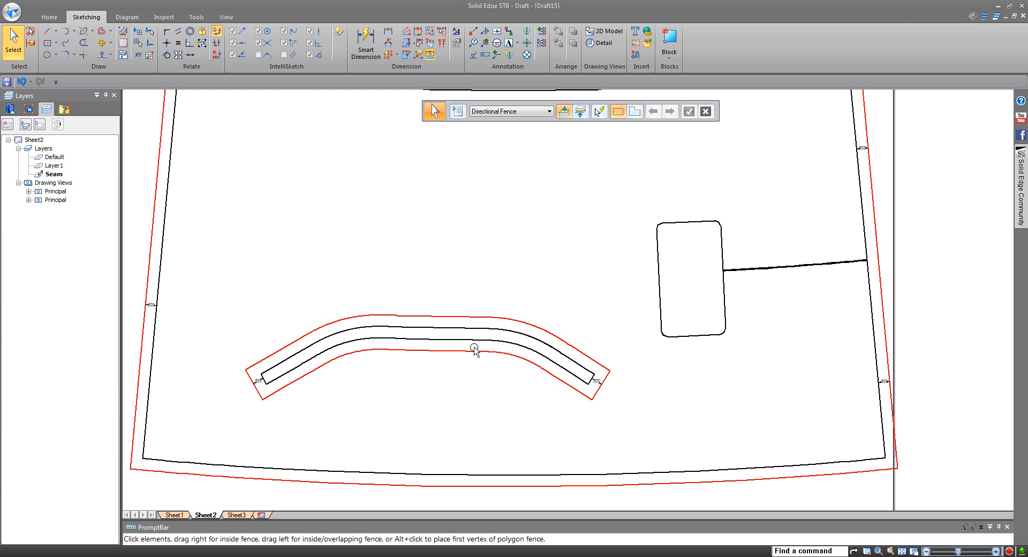
# - Simplify the upper red offset curve of the arched blank
pyautogui.click(475, 350)
pyautogui.click(395, 338)
pyautogui.scroll(2, 397, 339)
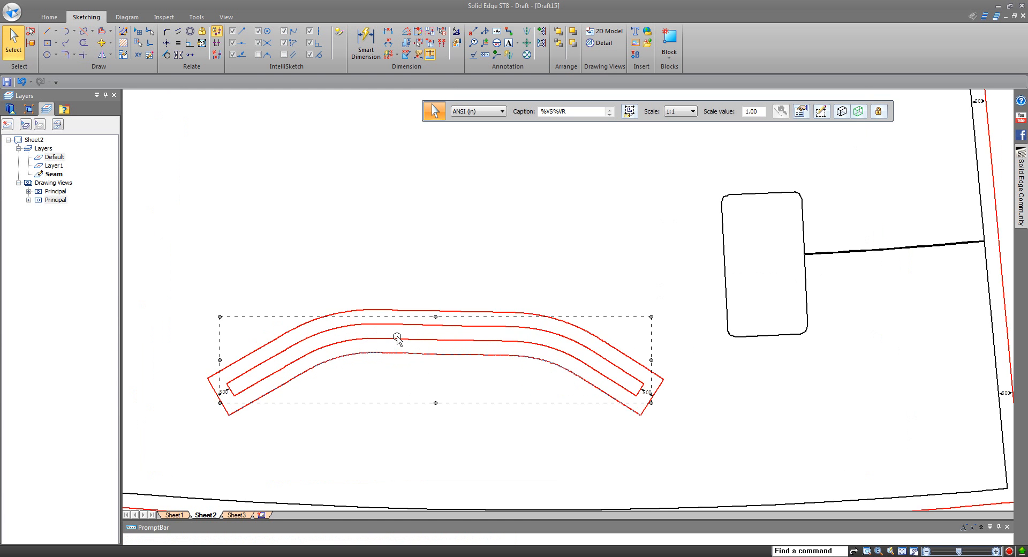
pyautogui.click(429, 427)
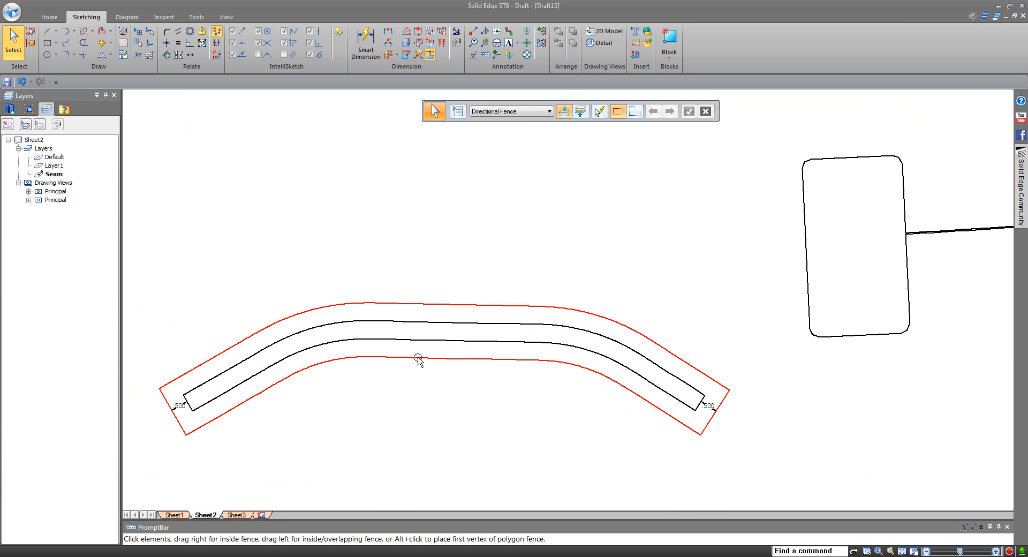
pyautogui.click(419, 357)
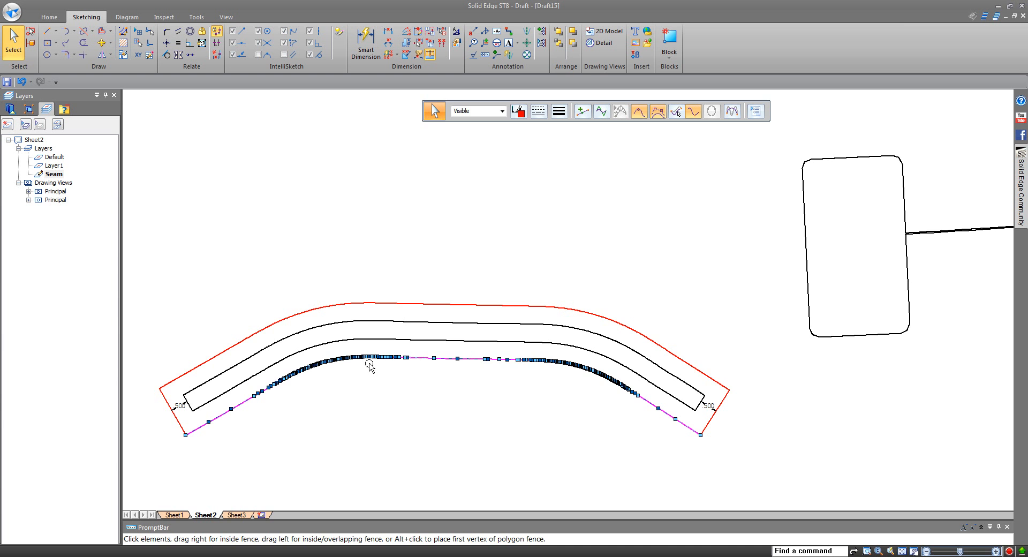
pyautogui.press('Escape')
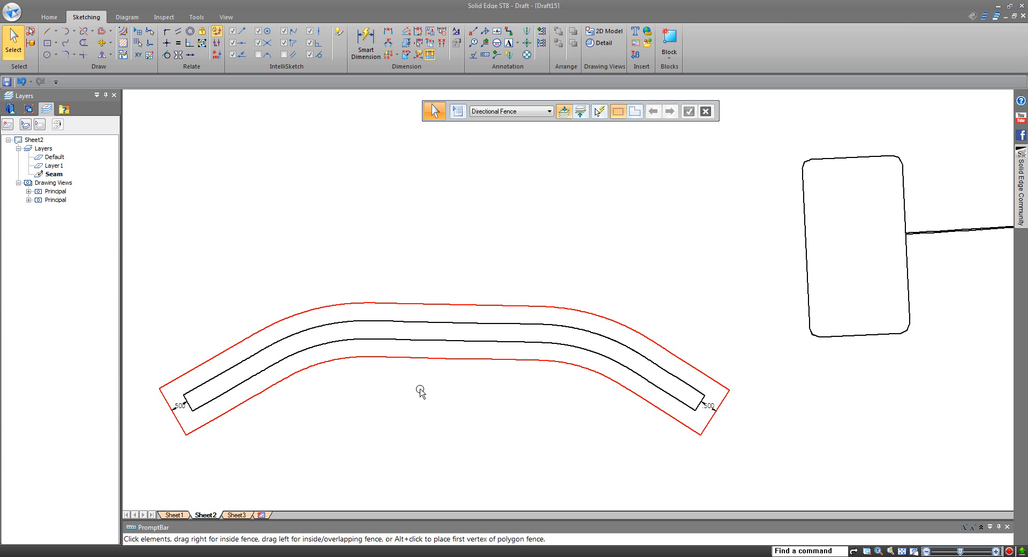
pyautogui.click(390, 304)
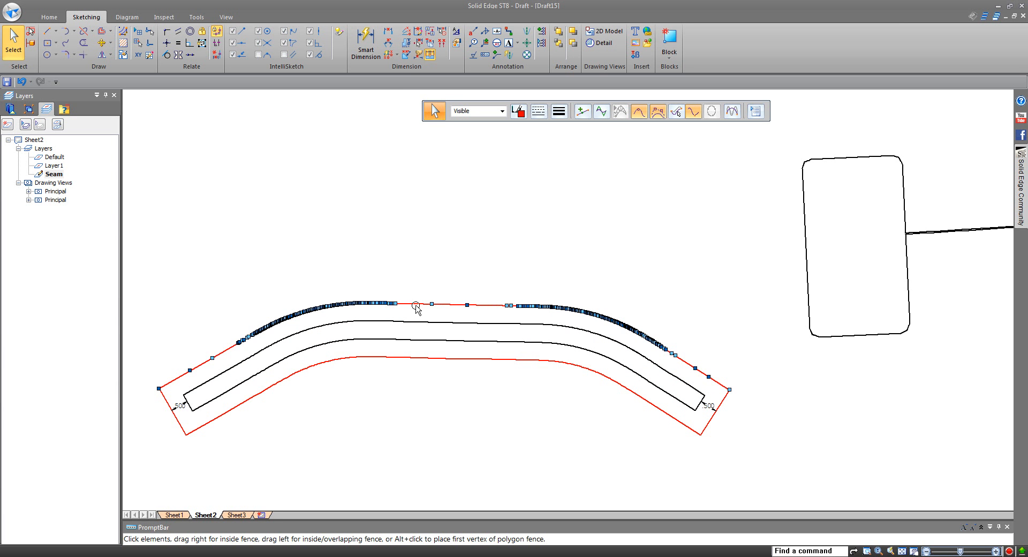
pyautogui.rightClick(415, 309)
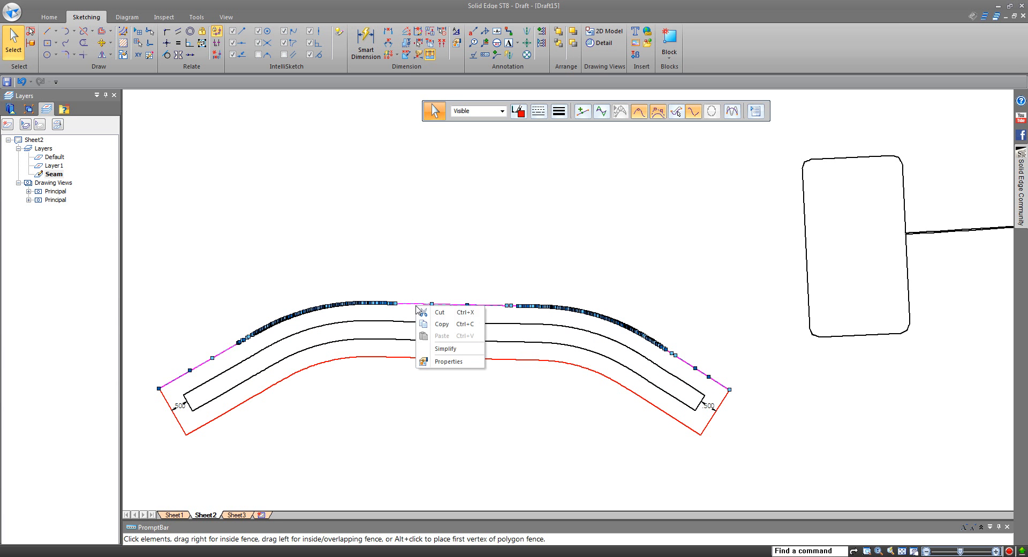
pyautogui.click(442, 351)
pyautogui.click(26, 212)
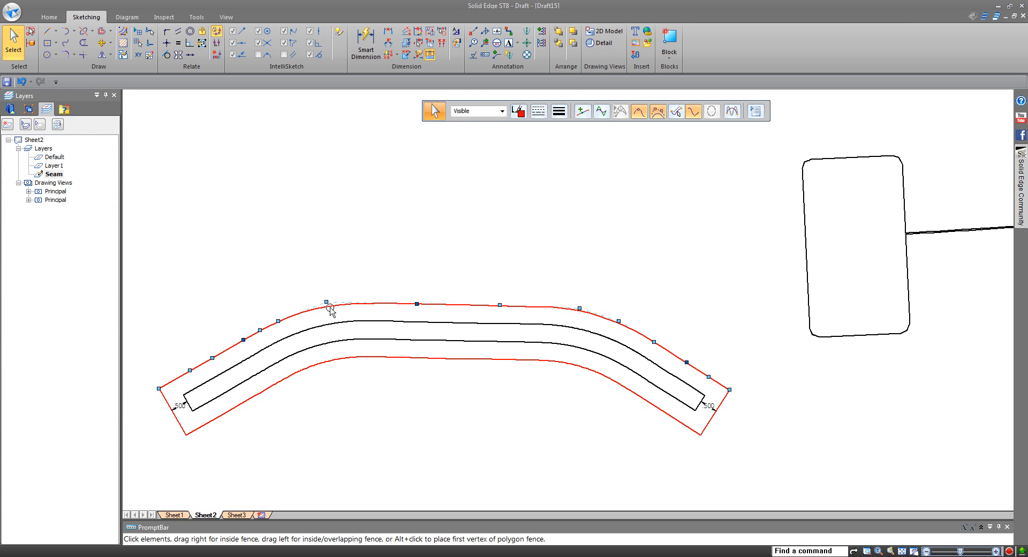
# - Simplify the lower red offset curve of the arched blank
pyautogui.click(360, 356)
pyautogui.rightClick(361, 356)
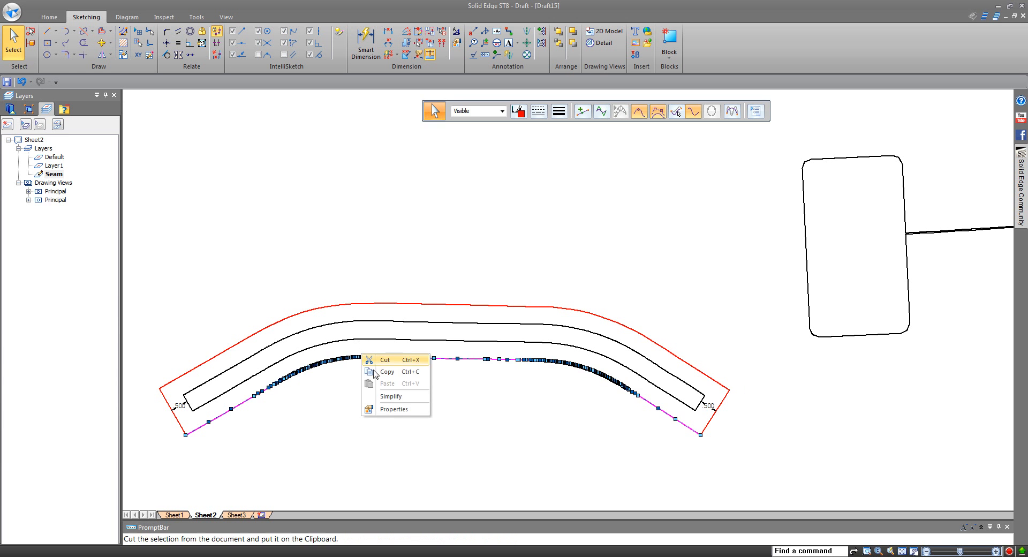
pyautogui.click(384, 399)
pyautogui.click(28, 209)
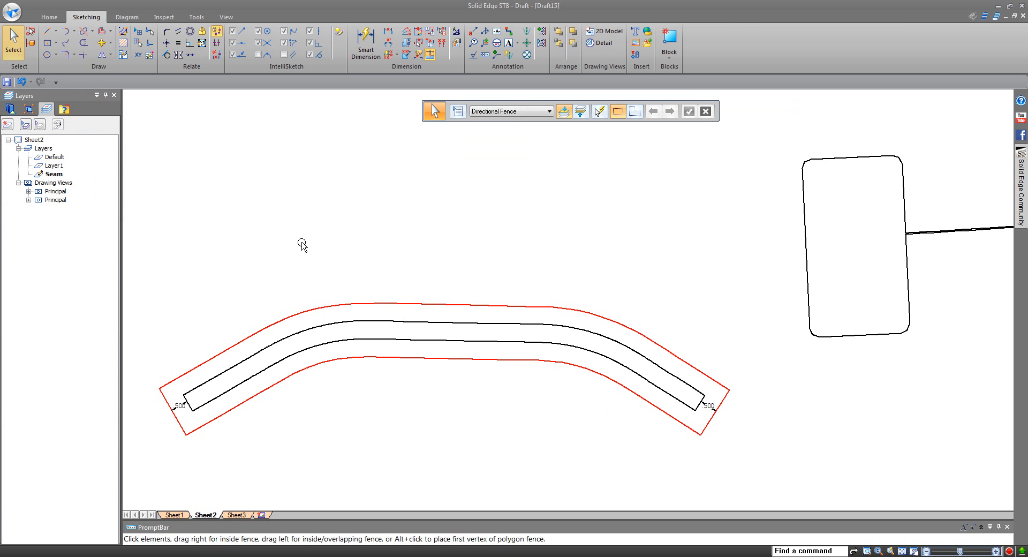
# - Delete the .500 dimensions at both ends of the arched blank
pyautogui.scroll(3, 179, 401)
pyautogui.click(180, 401)
pyautogui.press('Escape')
pyautogui.scroll(-5, 180, 401)
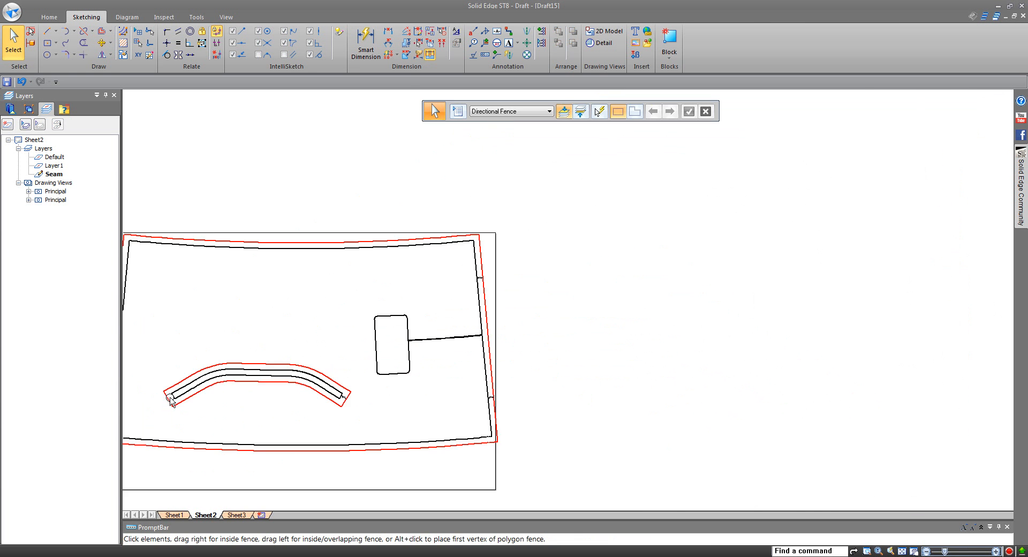
pyautogui.scroll(3, 324, 390)
pyautogui.scroll(-5, 421, 390)
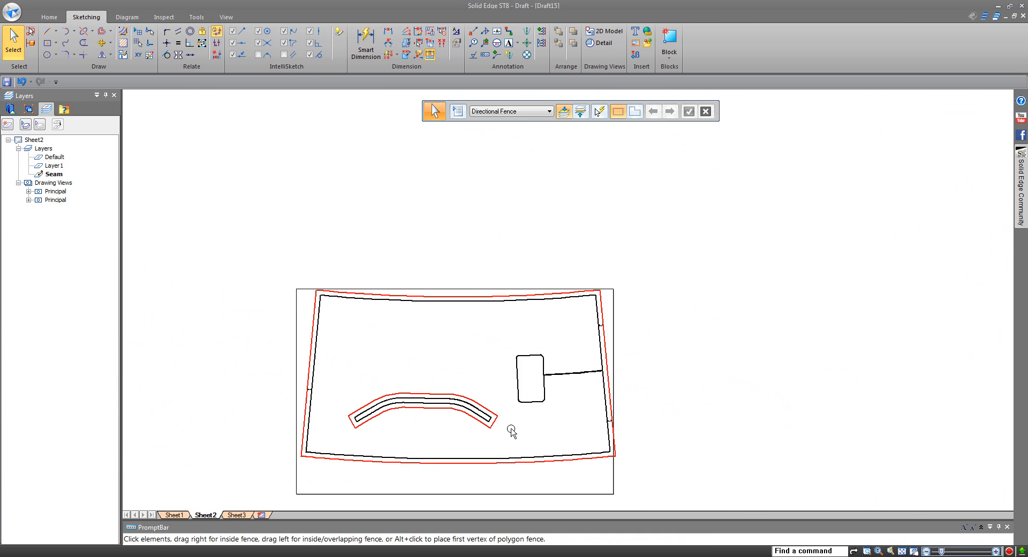
# - Delete the .500 dimension between the large outline's left side and its red offset
pyautogui.scroll(2, 466, 390)
pyautogui.scroll(5, 237, 406)
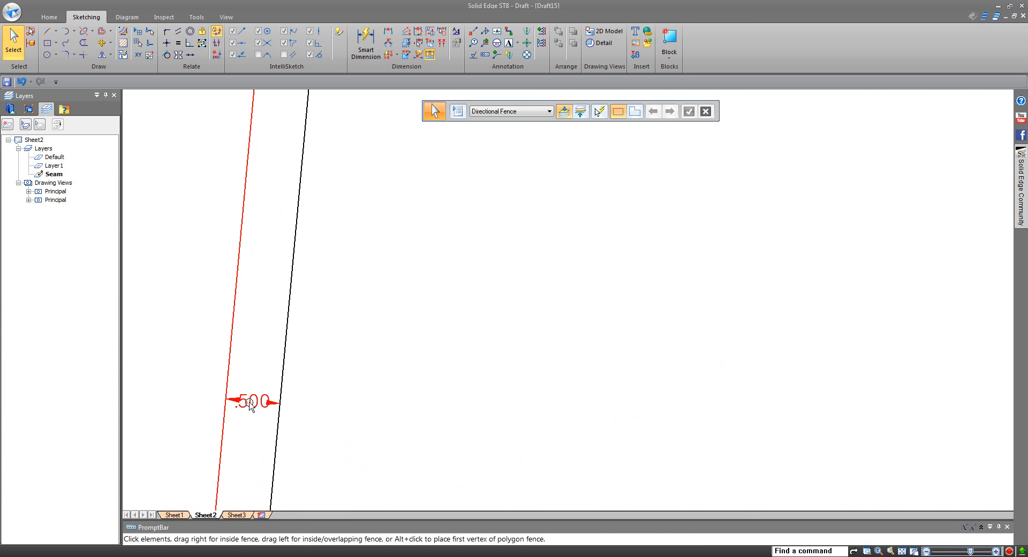
pyautogui.click(243, 405)
pyautogui.press('Delete')
pyautogui.click(229, 357)
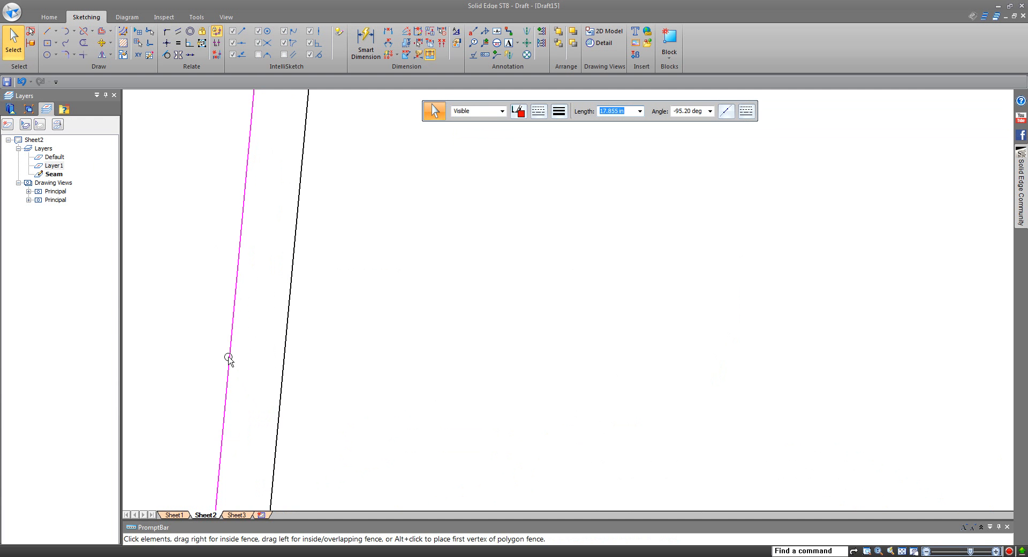
pyautogui.scroll(-5, 211, 257)
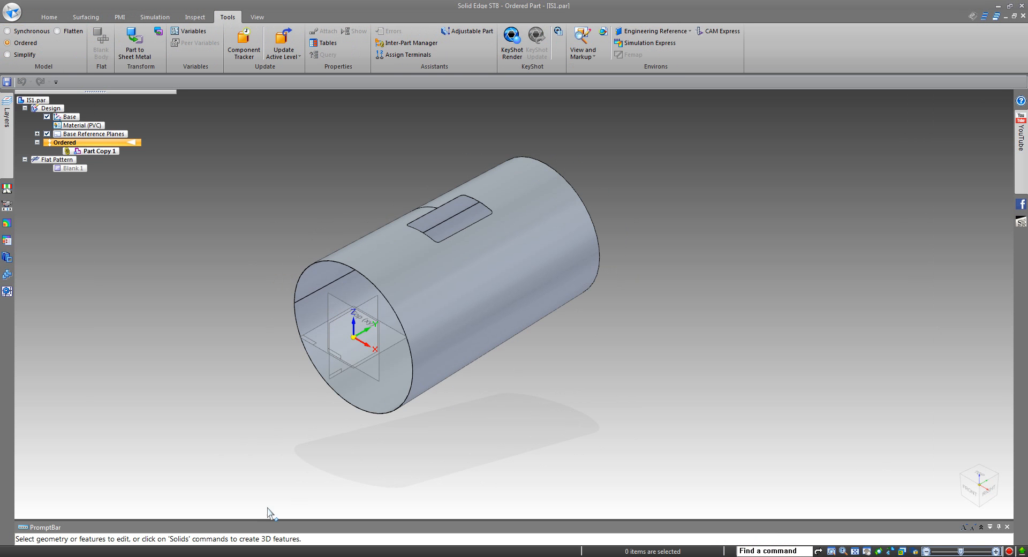
# - Switch from the IS1.par model back to the Draft15 drawing
pyautogui.hotkey('ctrl', 'Tab')
pyautogui.hotkey('ctrl', 'Tab')
pyautogui.hotkey('ctrl', 'Tab')
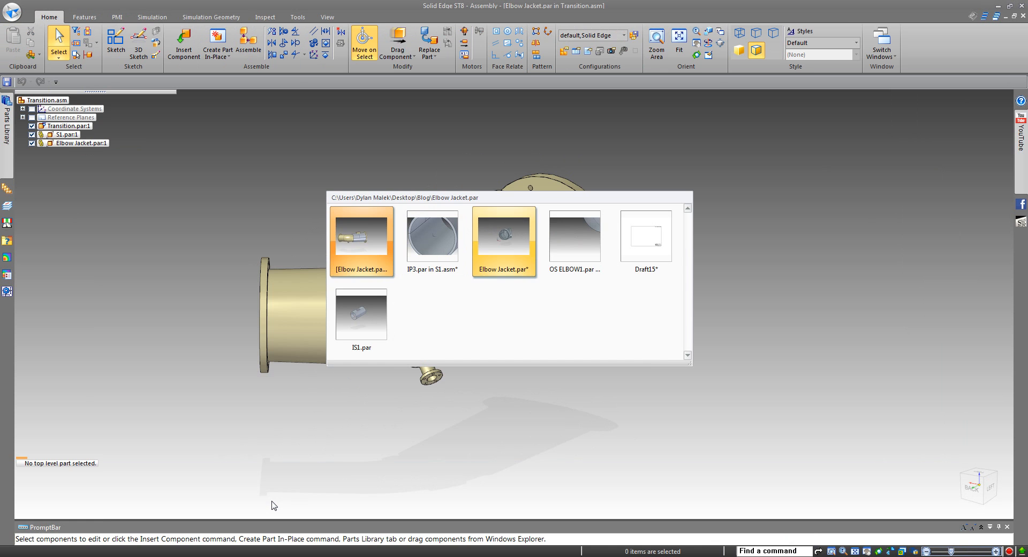
pyautogui.hotkey('ctrl', 'Tab')
pyautogui.hotkey('ctrl', 'Tab')
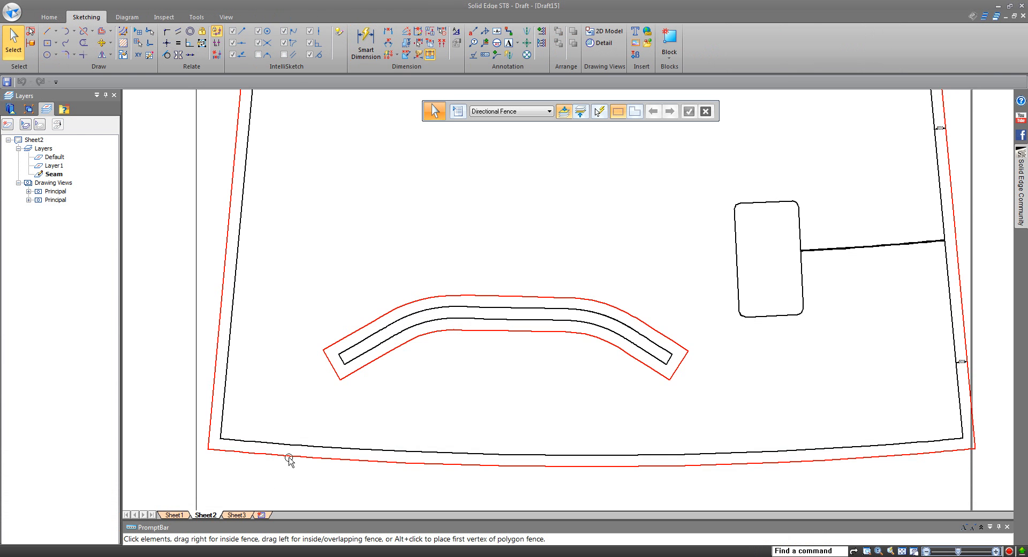
# - Select all red offset elements by matching color with SmartSelect and move them to the Seam layer
pyautogui.scroll(-3, 292, 424)
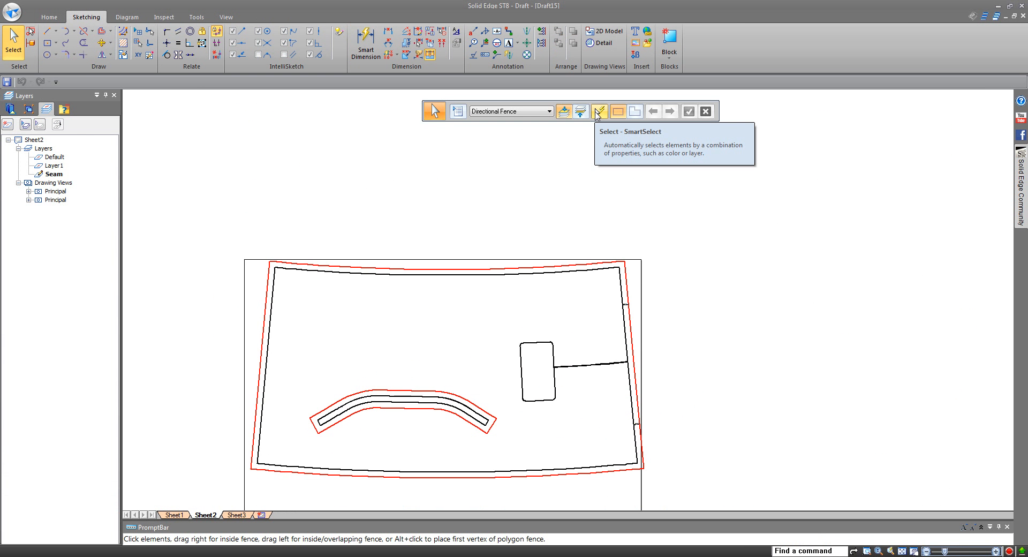
pyautogui.click(597, 113)
pyautogui.click(474, 270)
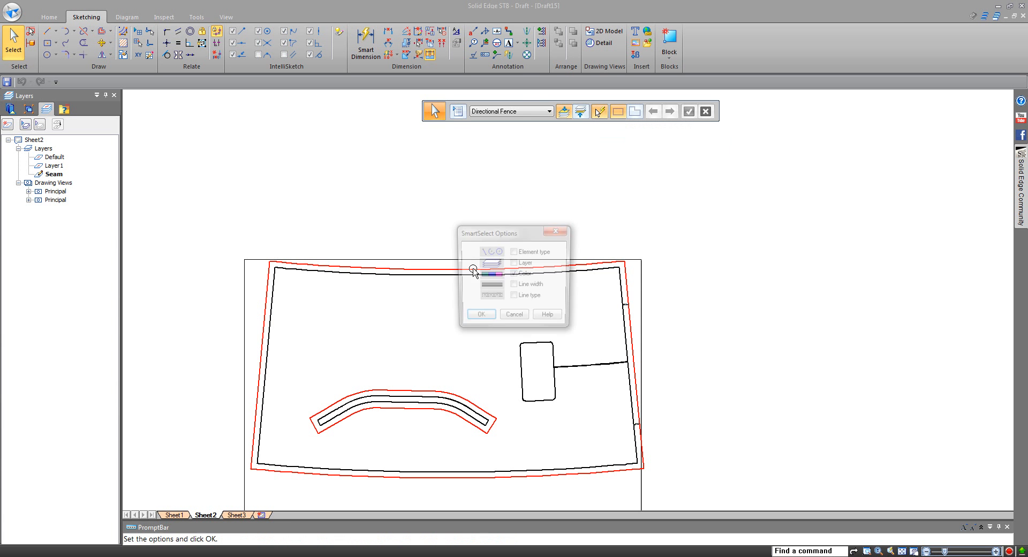
pyautogui.click(479, 317)
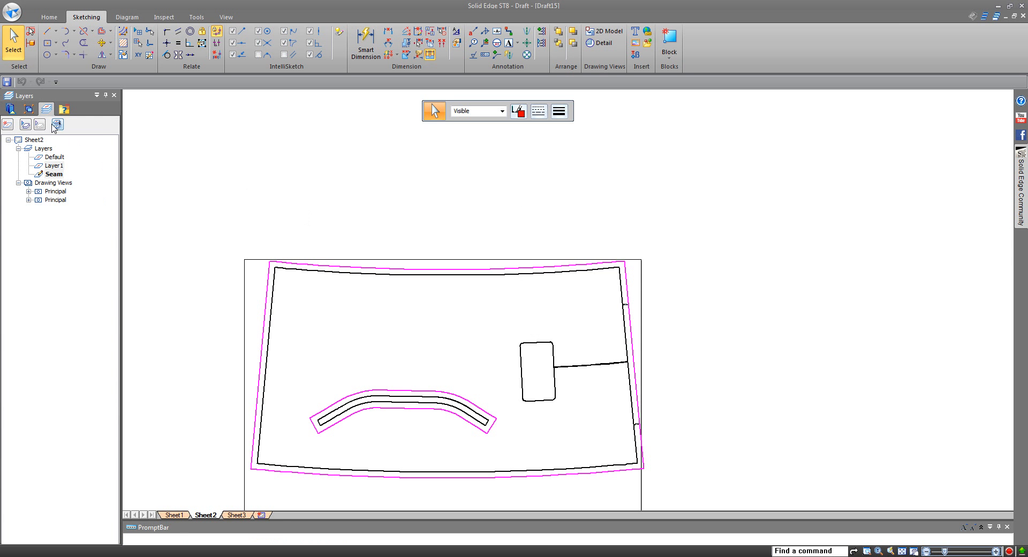
pyautogui.click(57, 125)
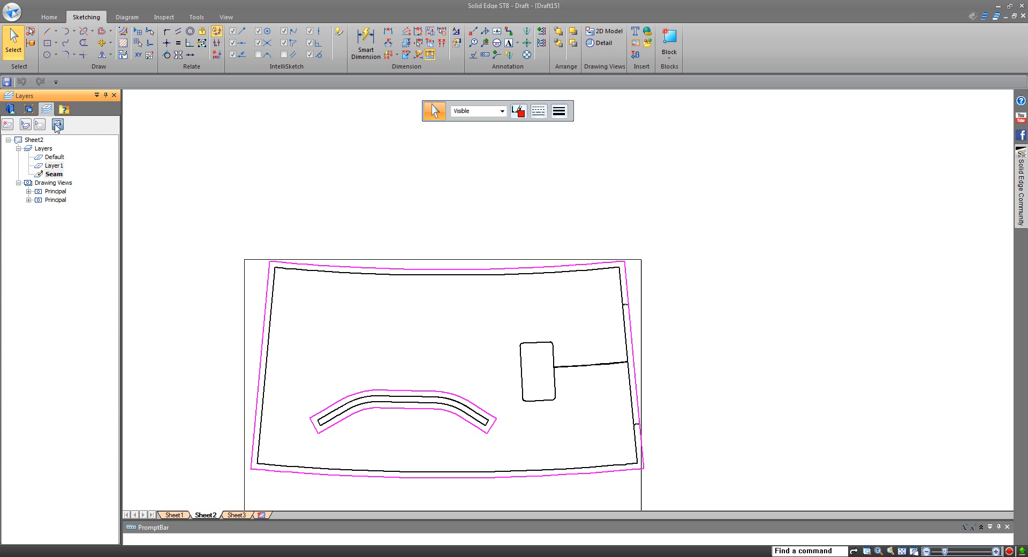
pyautogui.click(456, 214)
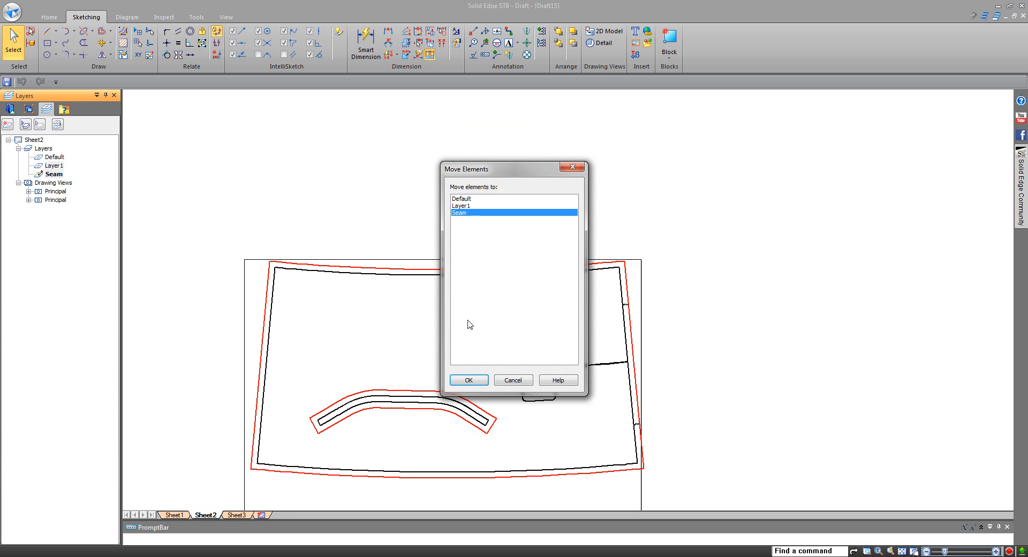
pyautogui.click(475, 382)
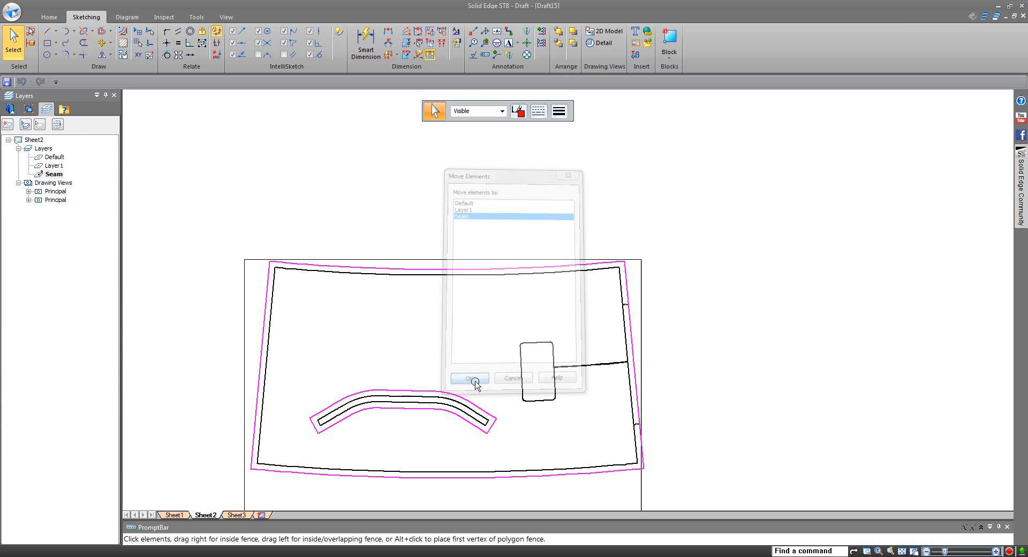
# - Make Default the active layer, and hide and reshow the Seam layer to check which elements it holds
pyautogui.rightClick(52, 160)
pyautogui.click(63, 163)
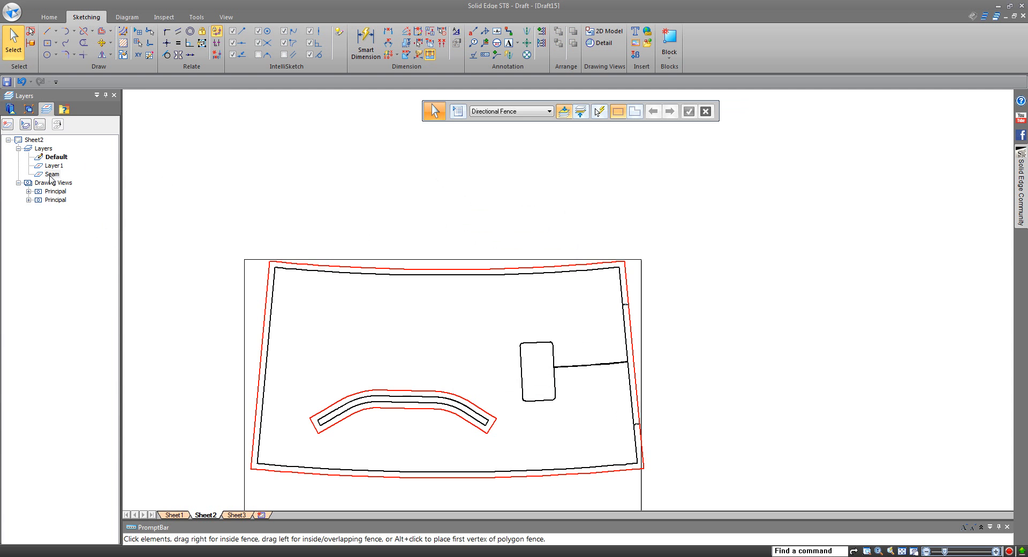
pyautogui.rightClick(50, 177)
pyautogui.click(72, 205)
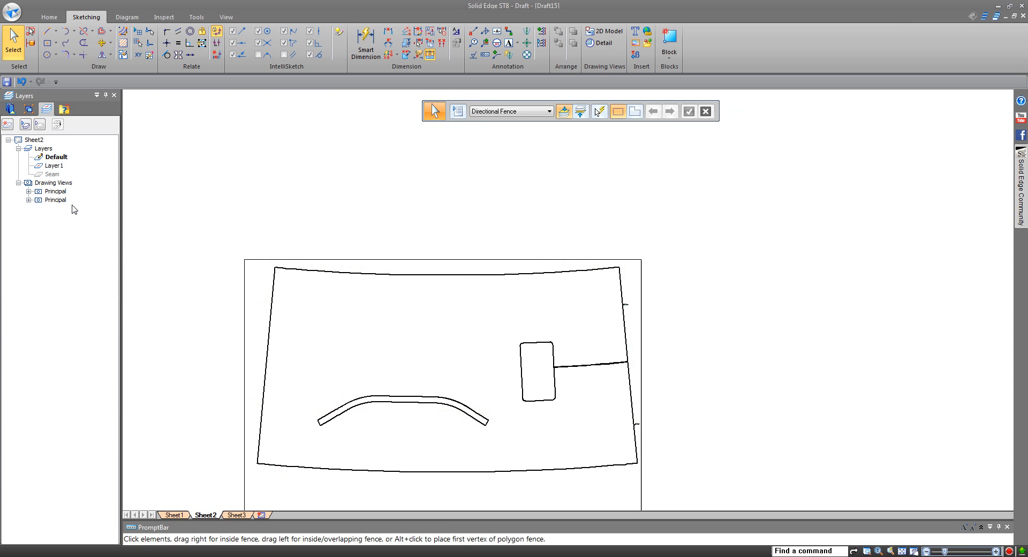
pyautogui.rightClick(50, 177)
pyautogui.click(65, 196)
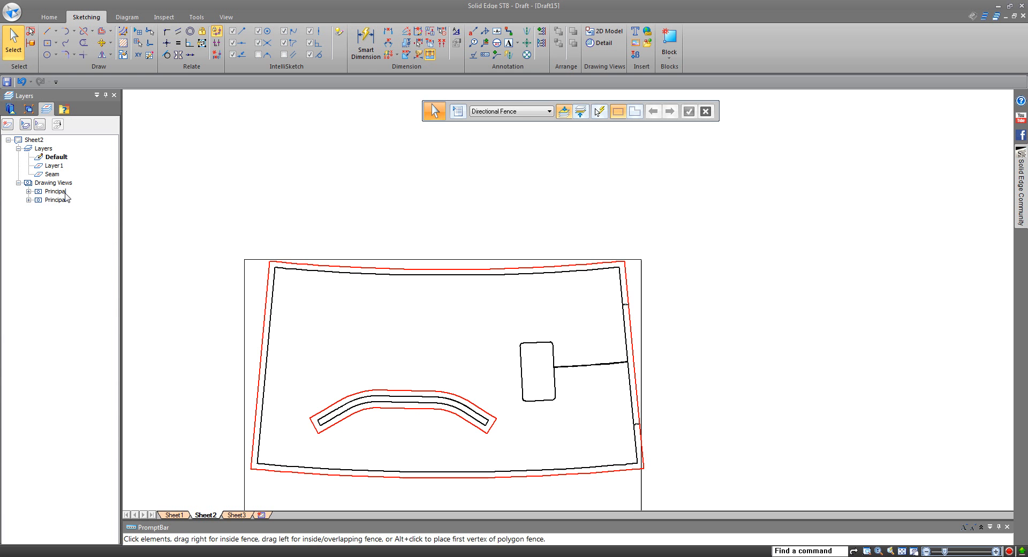
# - Draw a line joining the large outline's lower-left corner to the matching corner of its red offset
pyautogui.moveTo(350, 341); pyautogui.dragTo(366, 262, button='middle')
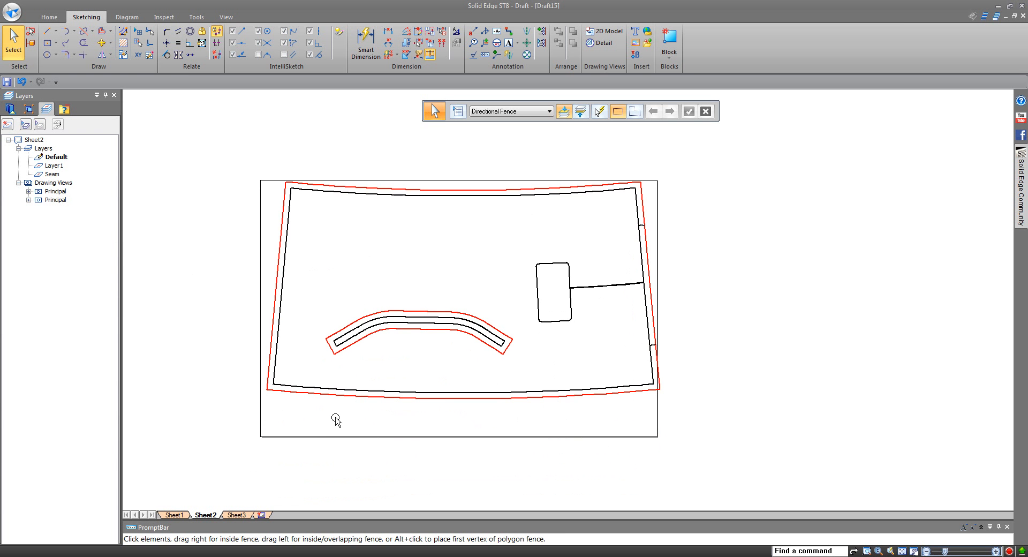
pyautogui.click(48, 31)
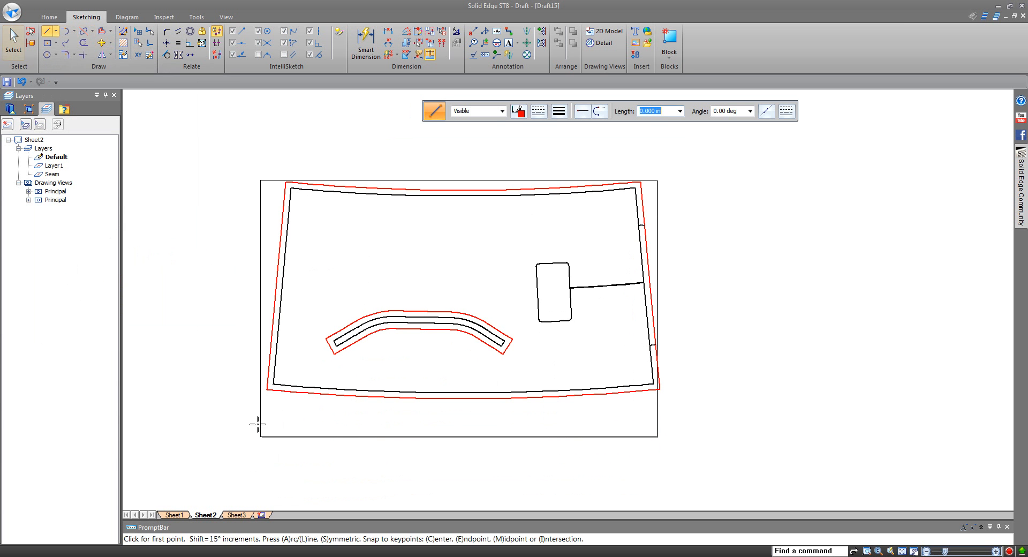
pyautogui.scroll(5, 214, 416)
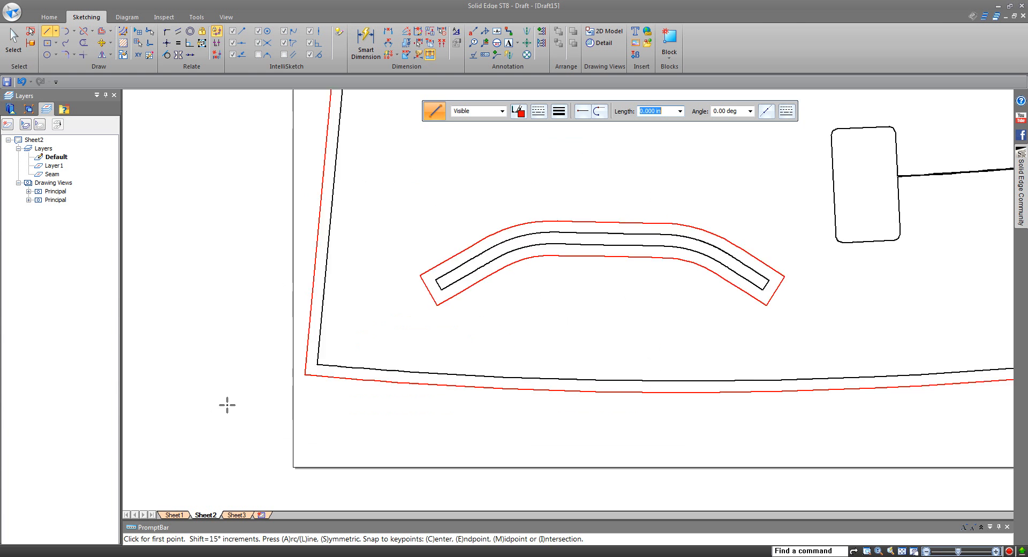
pyautogui.scroll(4, 335, 351)
pyautogui.click(348, 357)
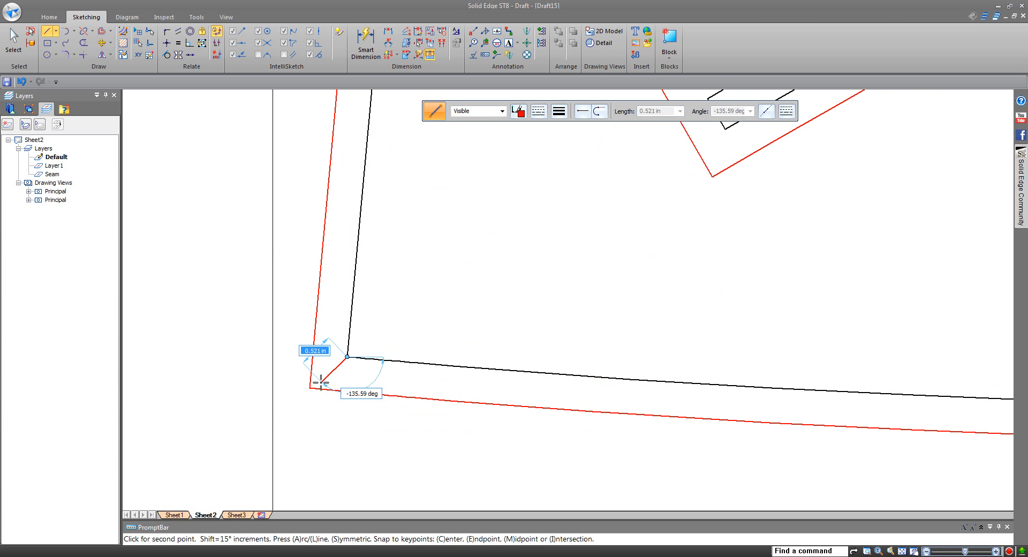
pyautogui.click(310, 388)
pyautogui.rightClick(315, 431)
# - Draw a line joining the large outline's upper-left corner to the matching corner of its red offset
pyautogui.scroll(-8, 329, 468)
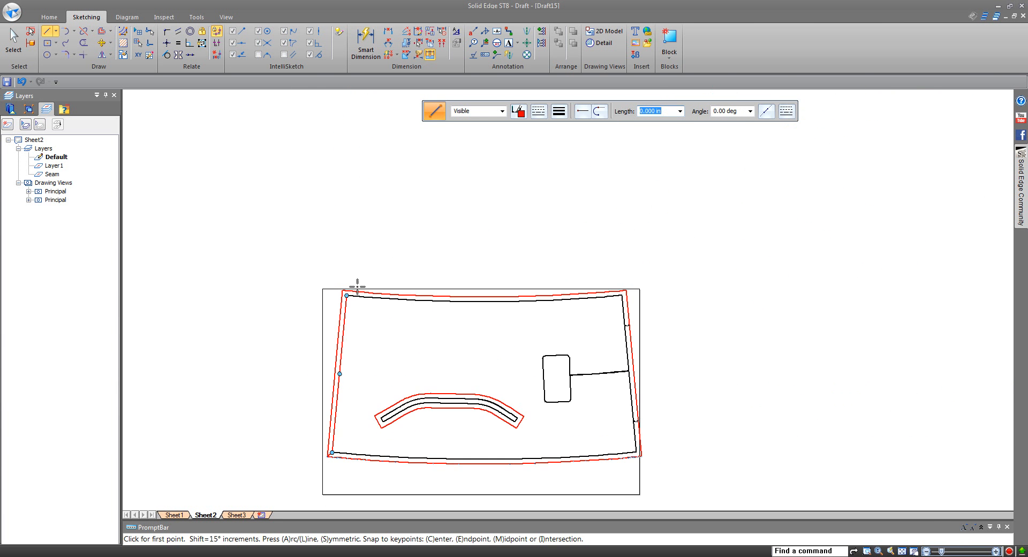
pyautogui.scroll(4, 335, 284)
pyautogui.scroll(5, 335, 284)
pyautogui.click(402, 357)
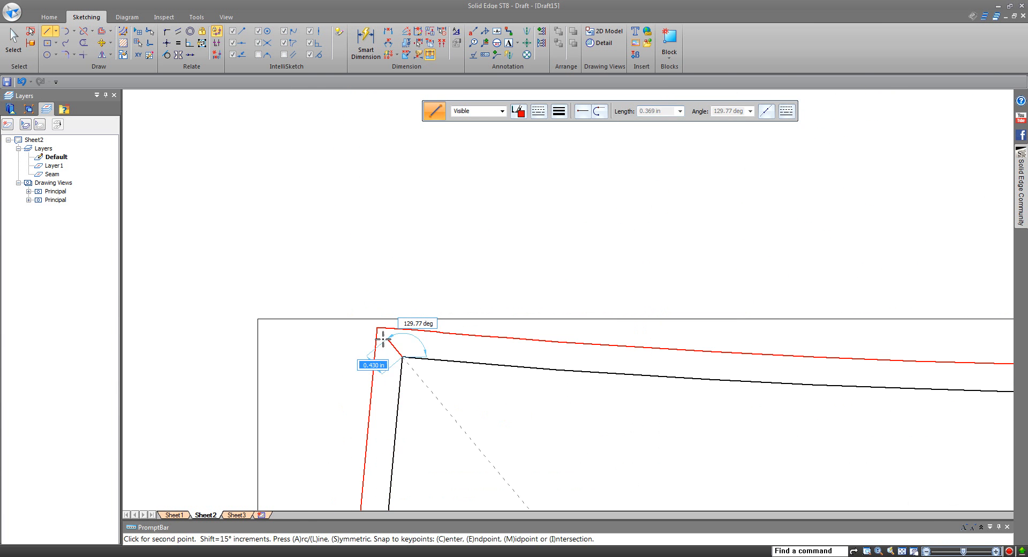
pyautogui.click(377, 327)
pyautogui.press('Escape')
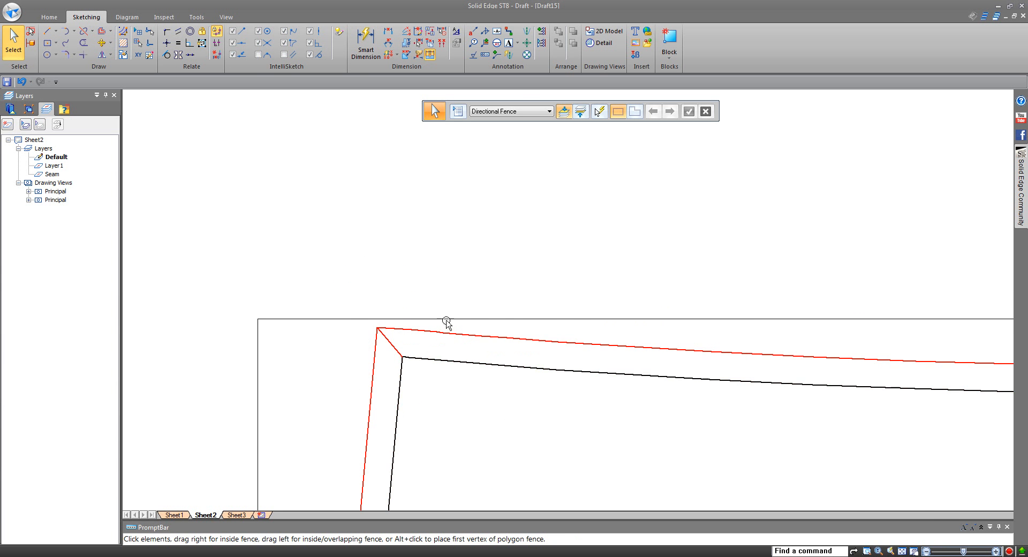
pyautogui.scroll(-4, 245, 253)
pyautogui.scroll(-6, 244, 254)
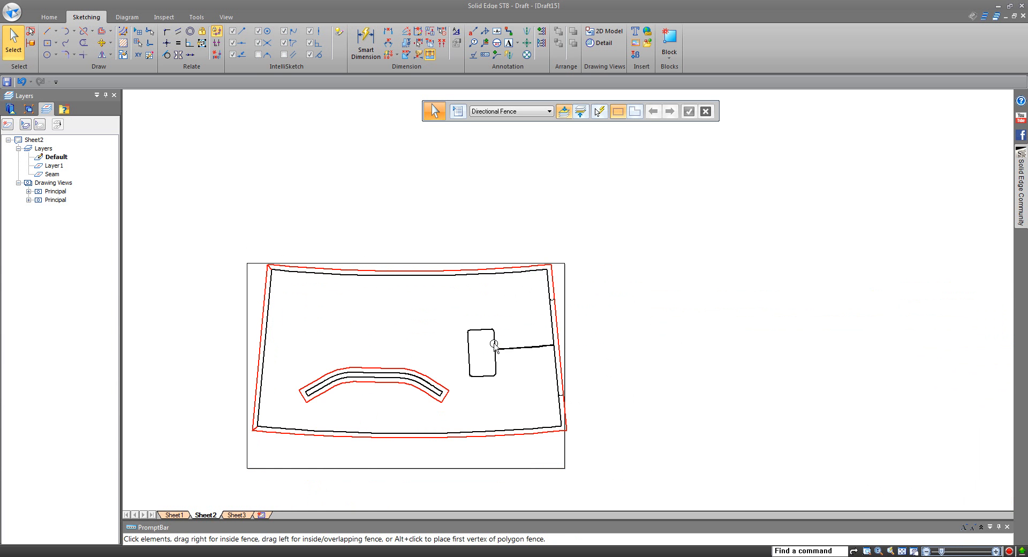